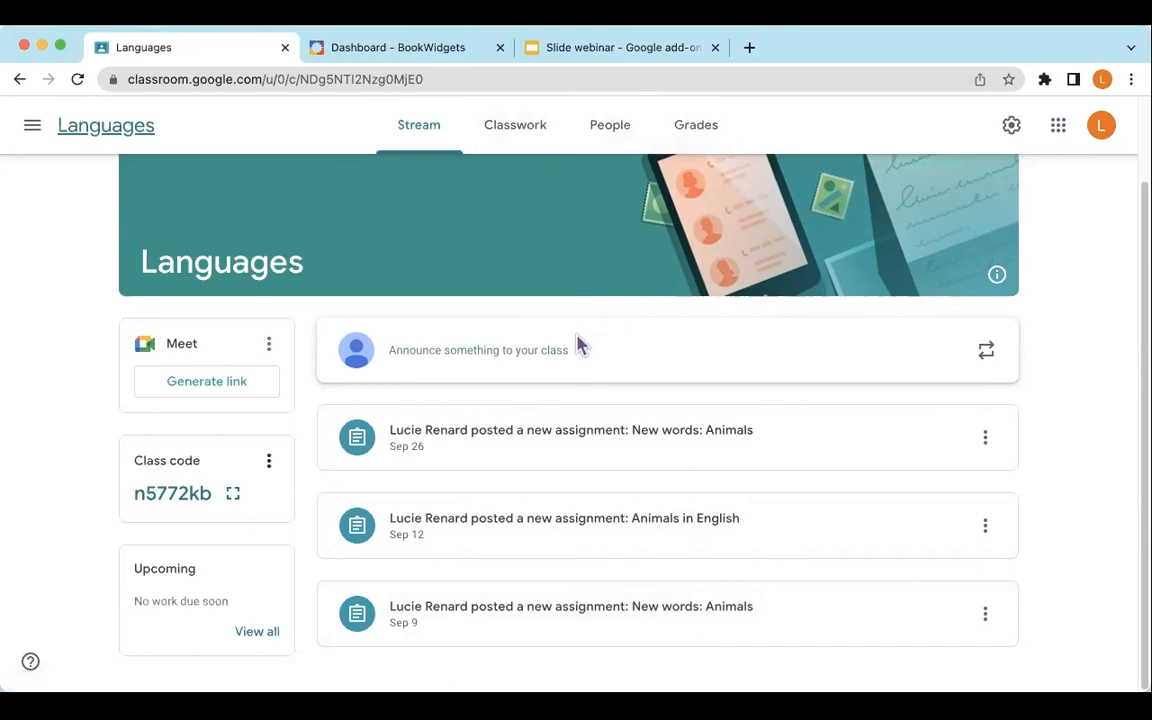
# Create a new assignment in the Languages class's classwork.
pyautogui.click(522, 138)
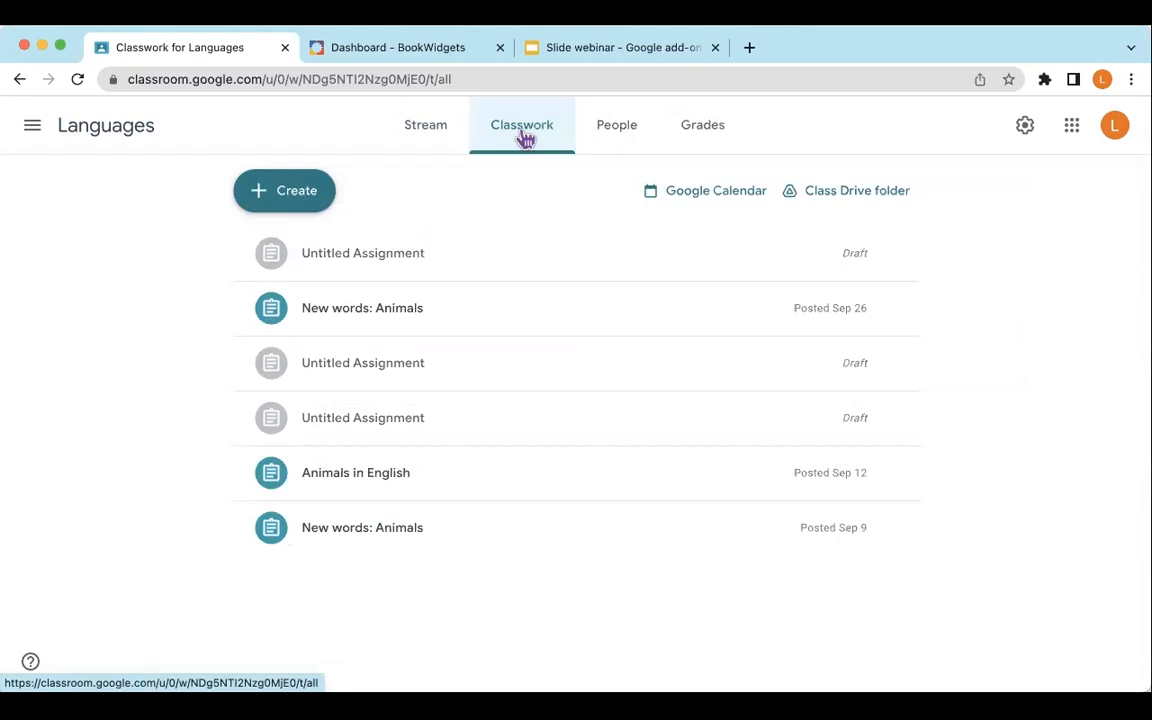
pyautogui.click(287, 199)
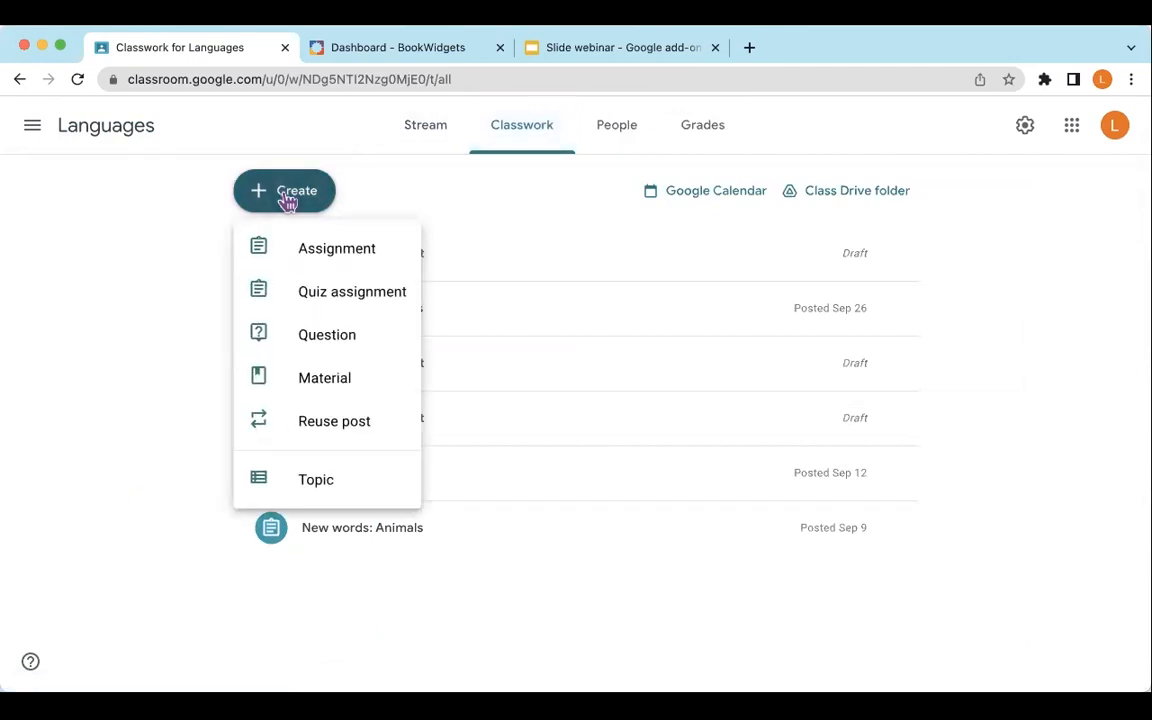
pyautogui.click(312, 259)
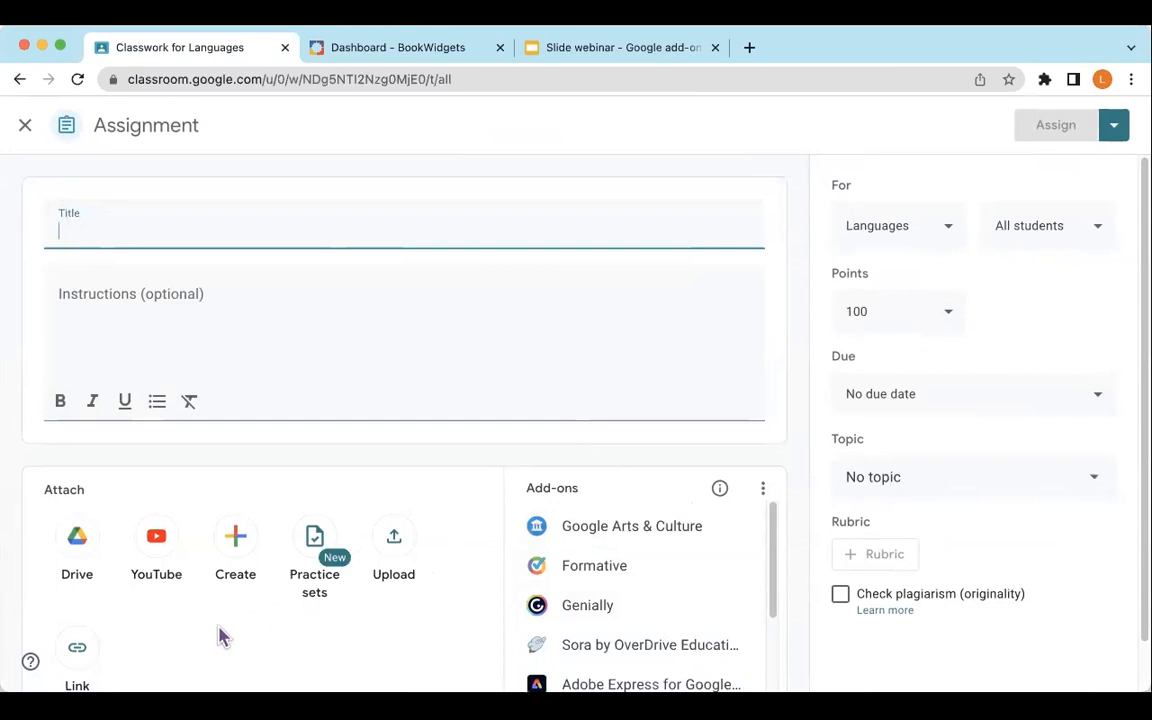
# Open the BookWidgets add-on for the assignment and start creating a new widget.
pyautogui.scroll(-1, 672, 506)
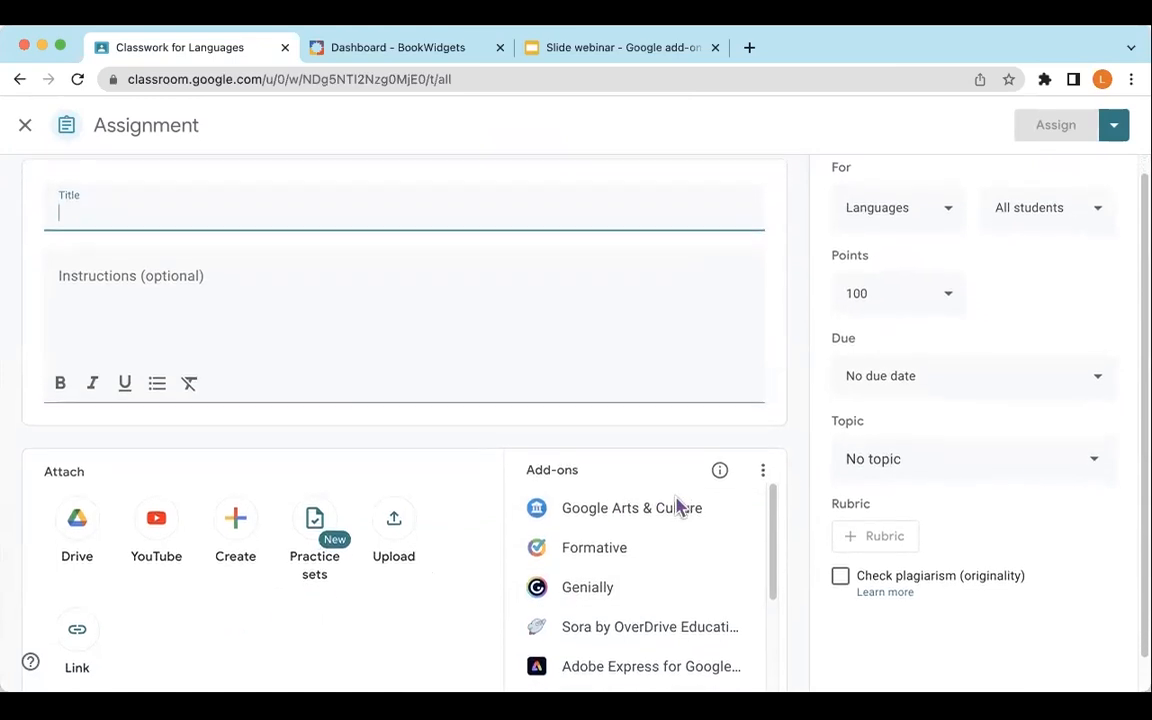
pyautogui.scroll(-2, 676, 507)
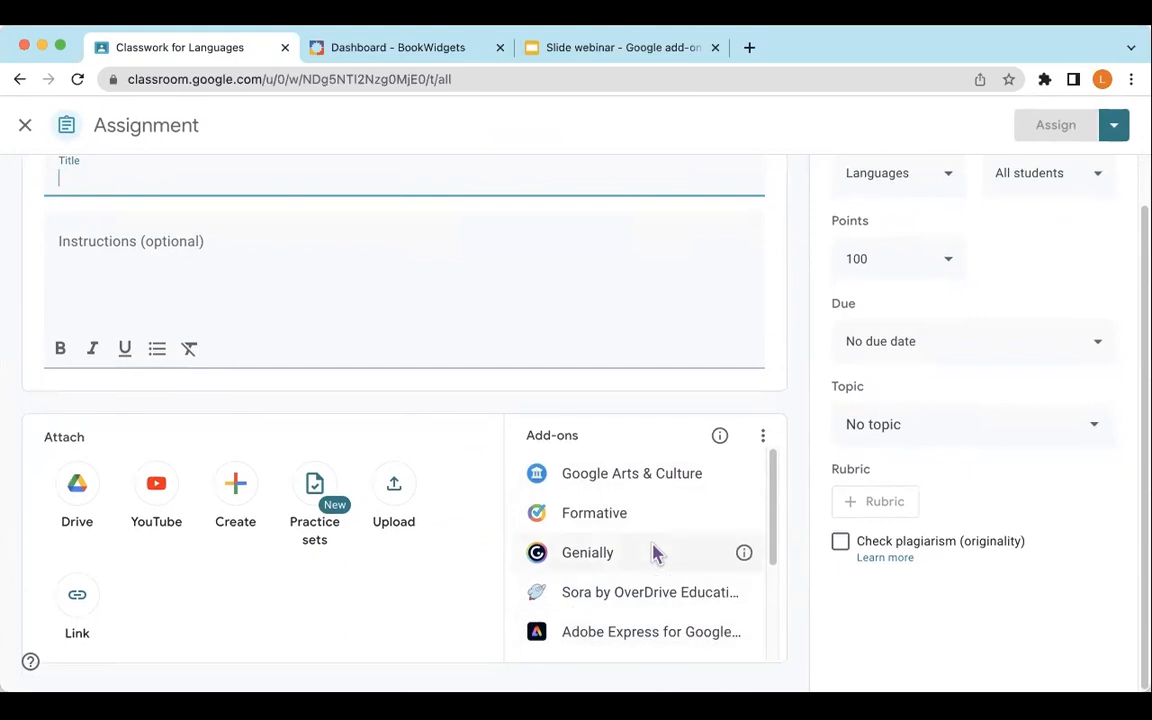
pyautogui.click(764, 437)
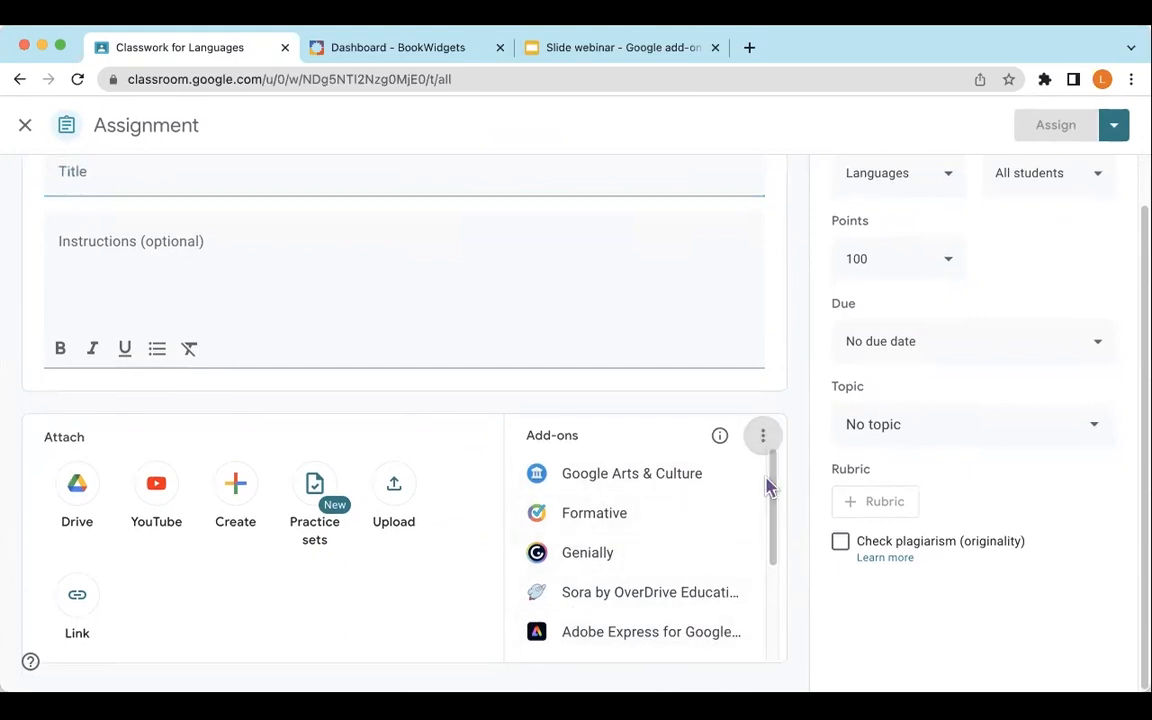
pyautogui.moveTo(769, 486); pyautogui.dragTo(792, 607)
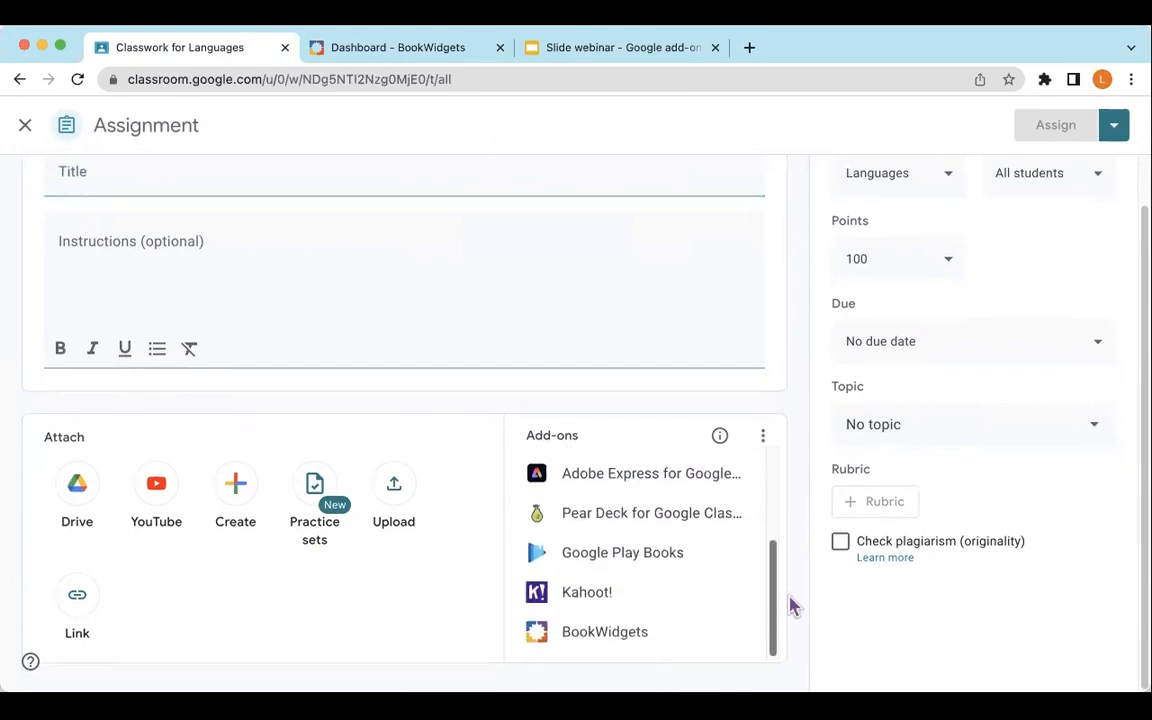
pyautogui.click(613, 636)
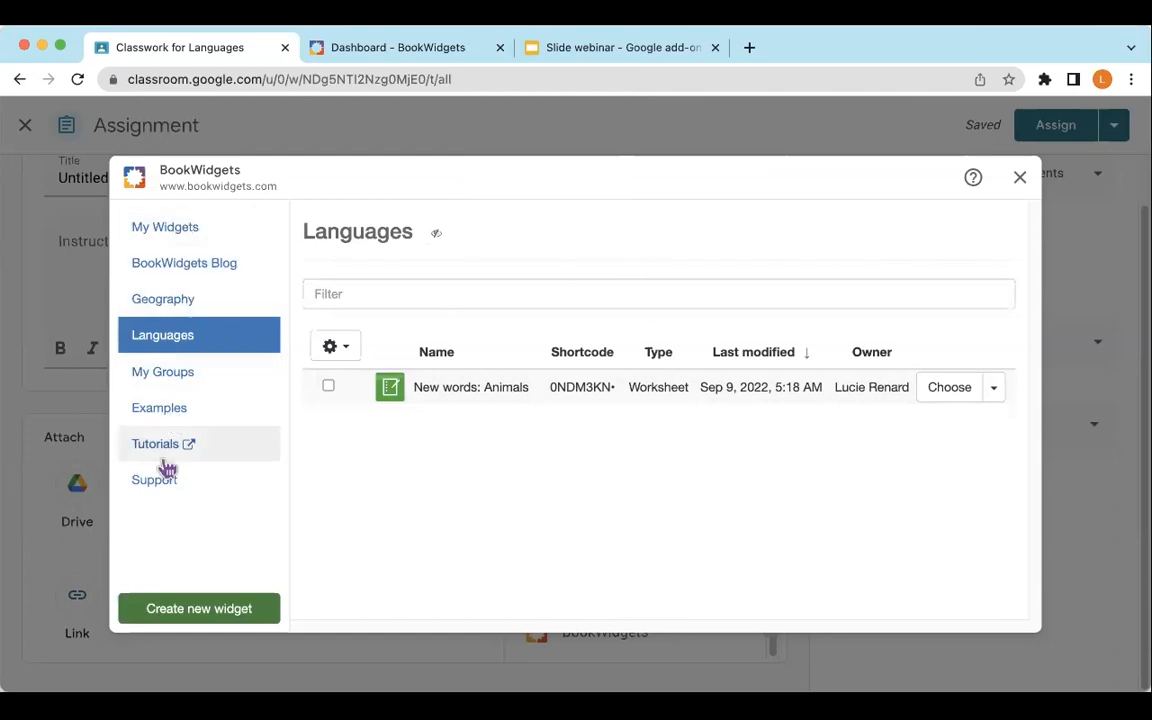
pyautogui.click(167, 614)
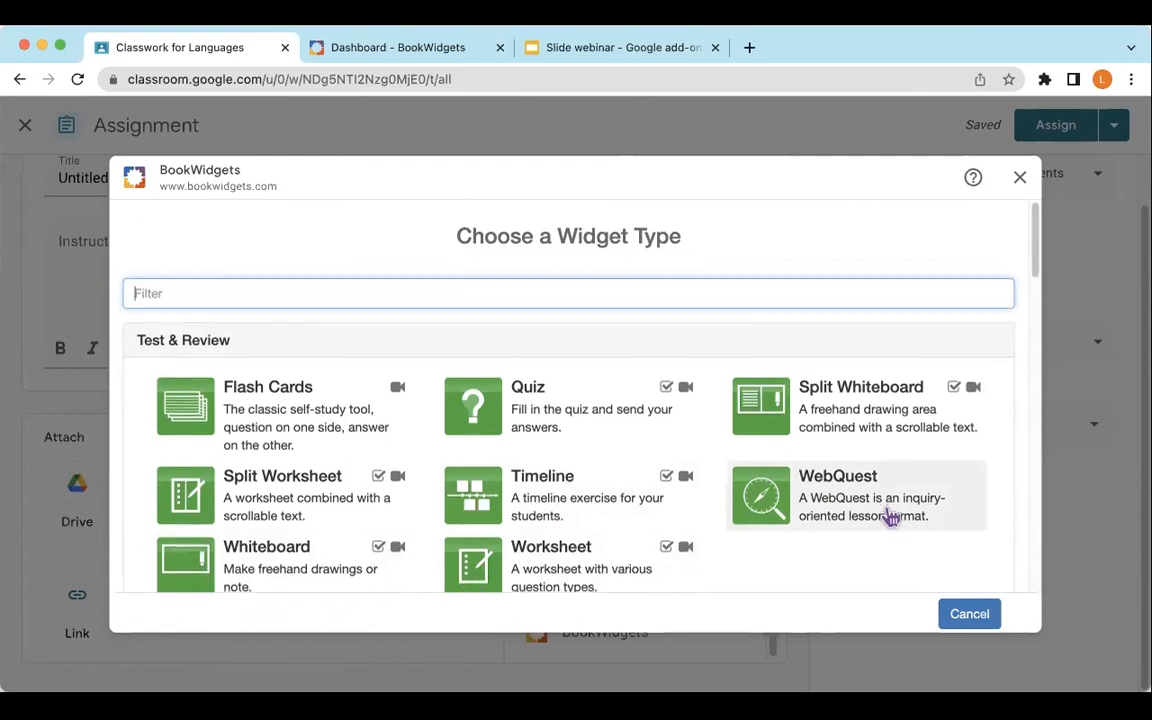
# Examine the available widget types, from Test & Review, Games and Pictures & Videos to Math, Embed Third Party and Miscellaneous.
pyautogui.scroll(-3, 890, 517)
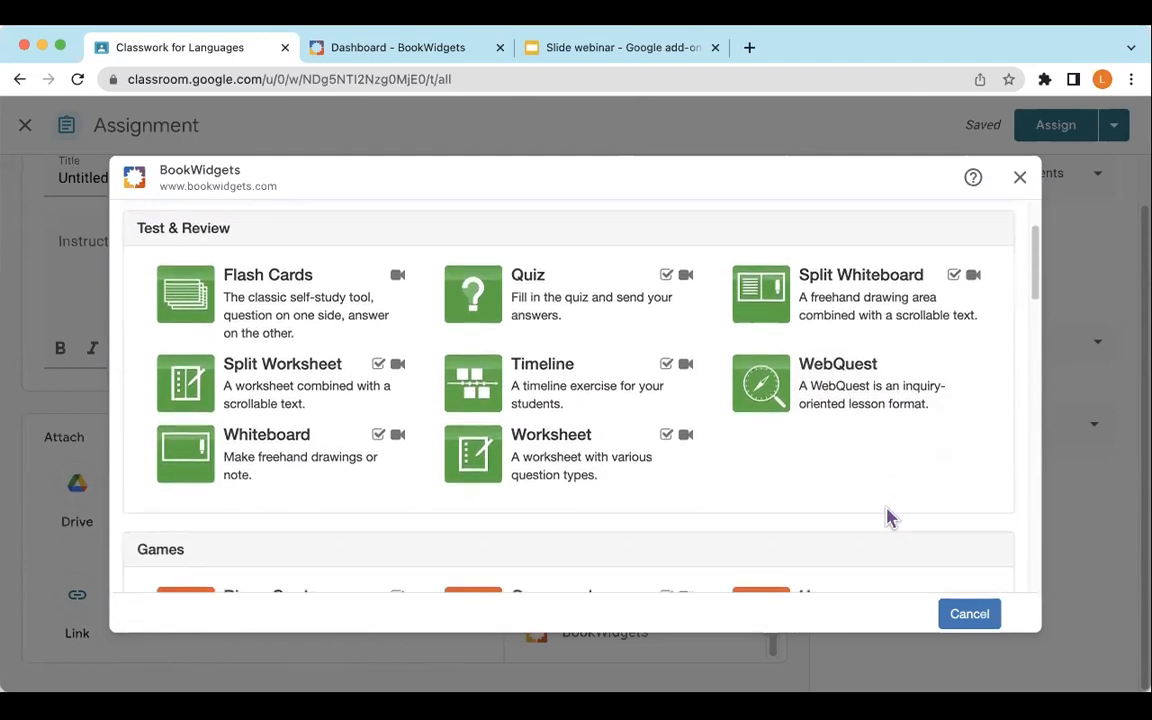
pyautogui.scroll(-2, 890, 517)
pyautogui.scroll(-5, 890, 517)
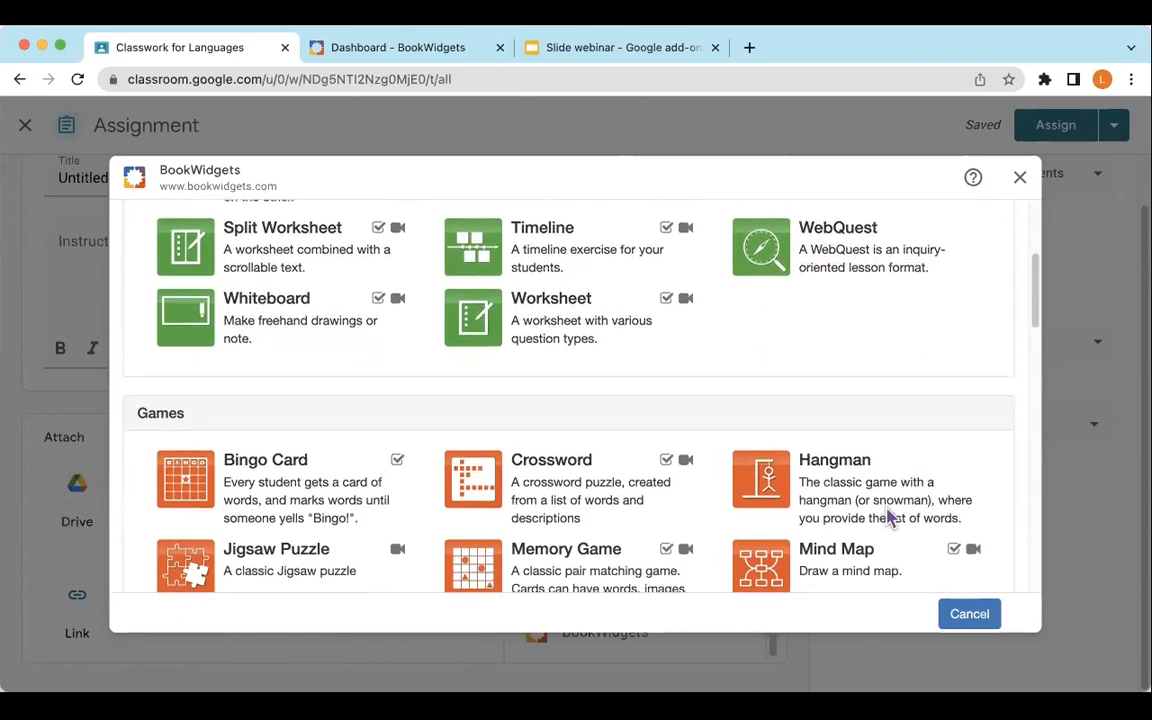
pyautogui.scroll(-3, 890, 517)
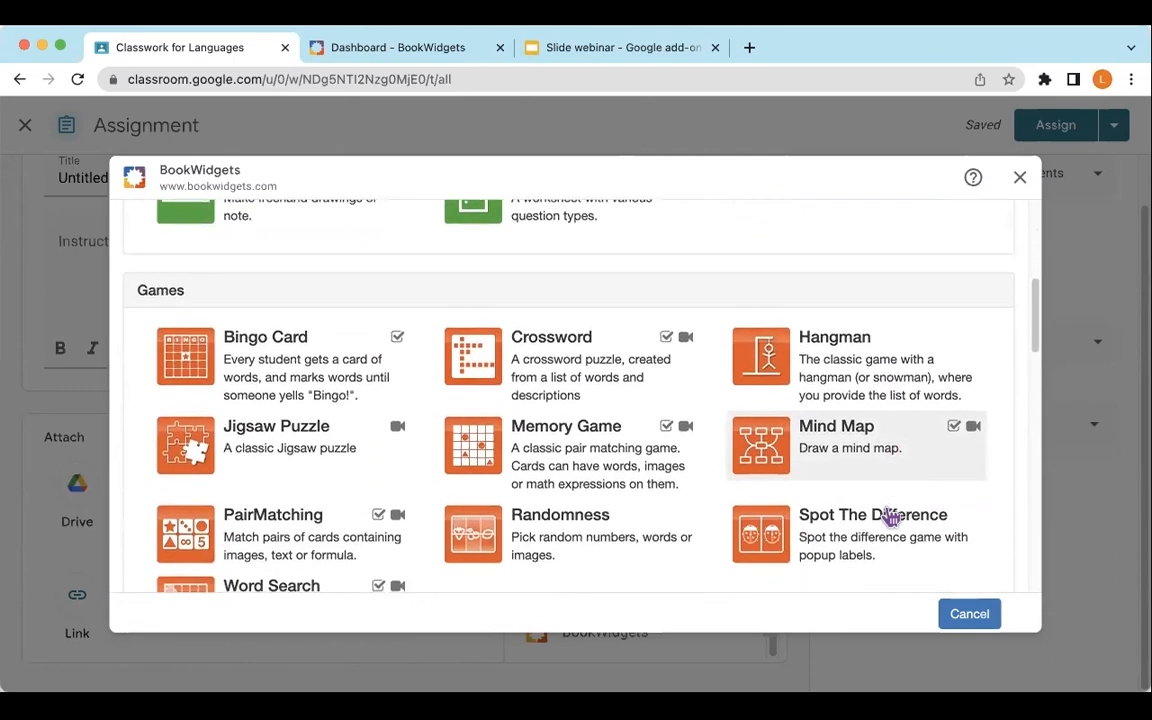
pyautogui.scroll(-3, 890, 517)
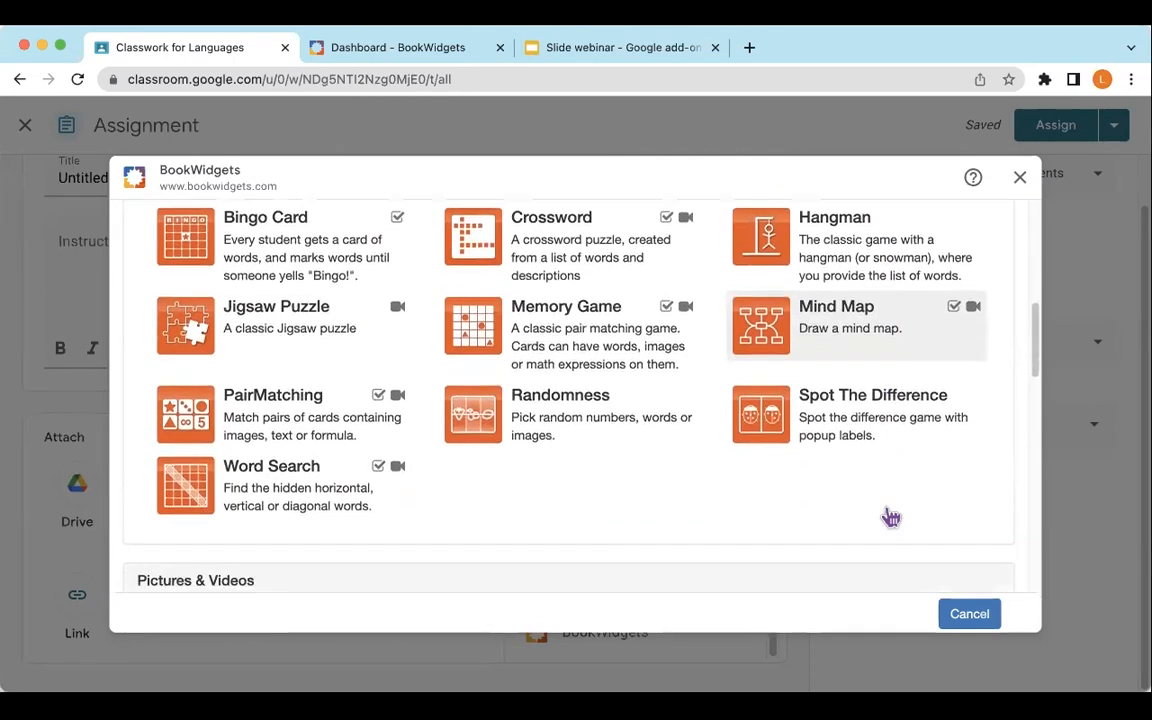
pyautogui.scroll(-3, 890, 517)
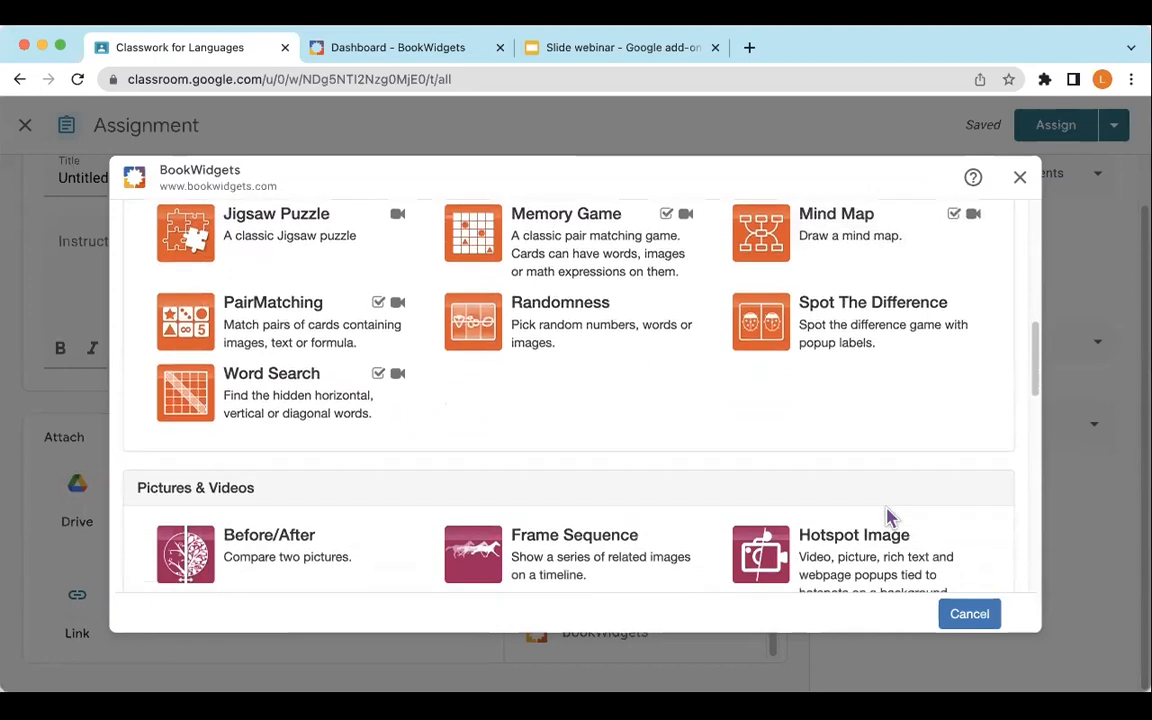
pyautogui.scroll(-4, 890, 517)
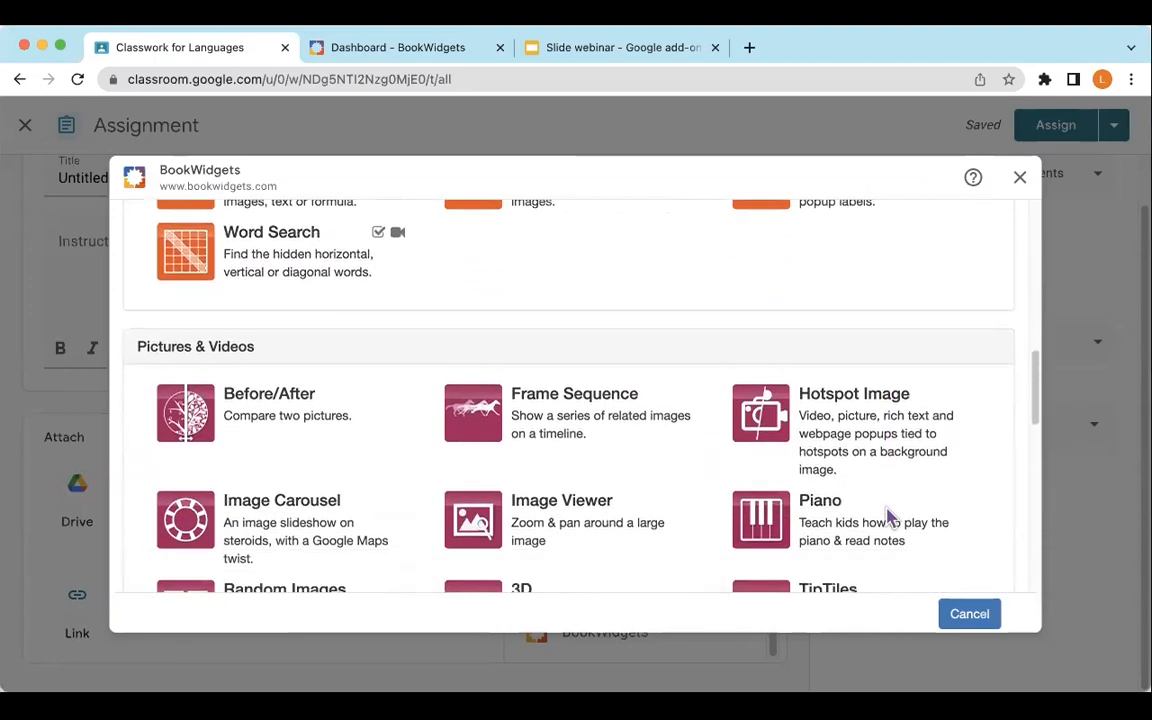
pyautogui.scroll(-8, 890, 517)
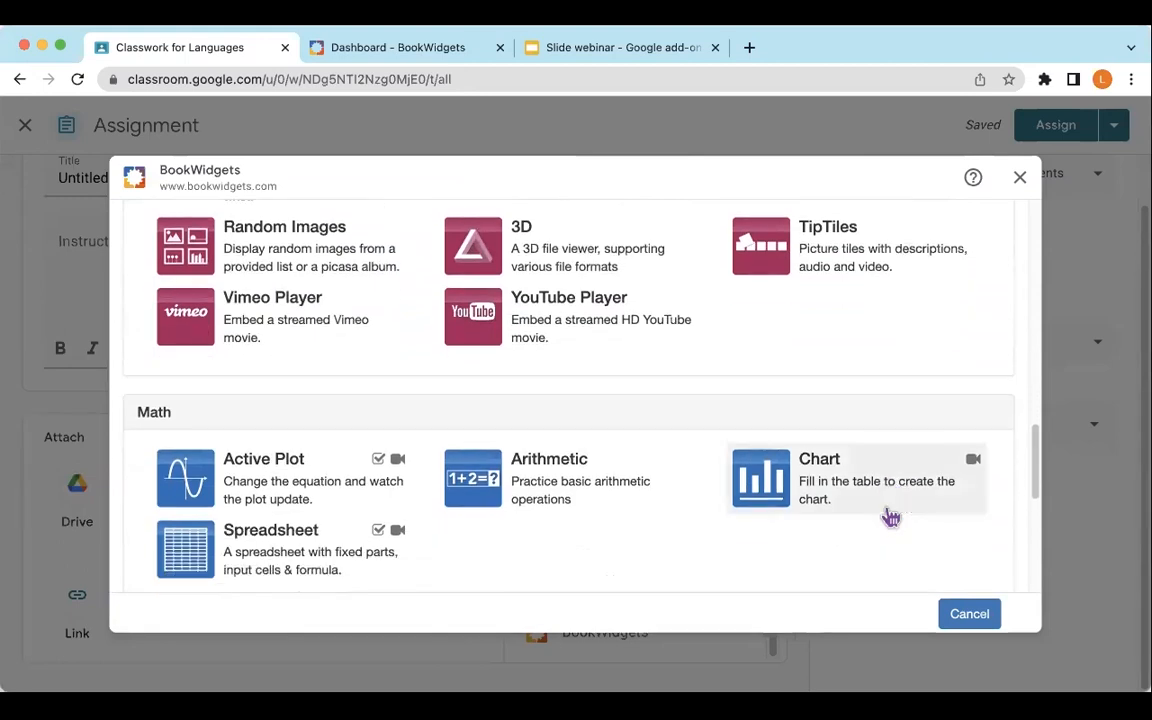
pyautogui.scroll(-8, 890, 517)
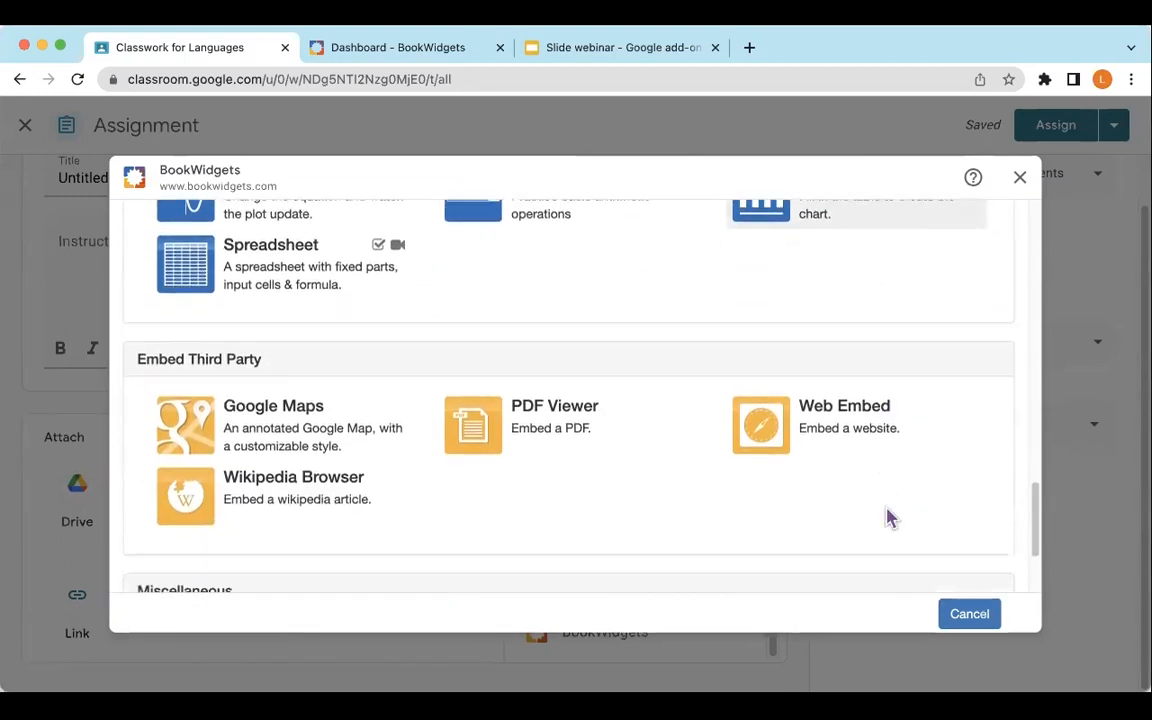
pyautogui.scroll(-5, 890, 517)
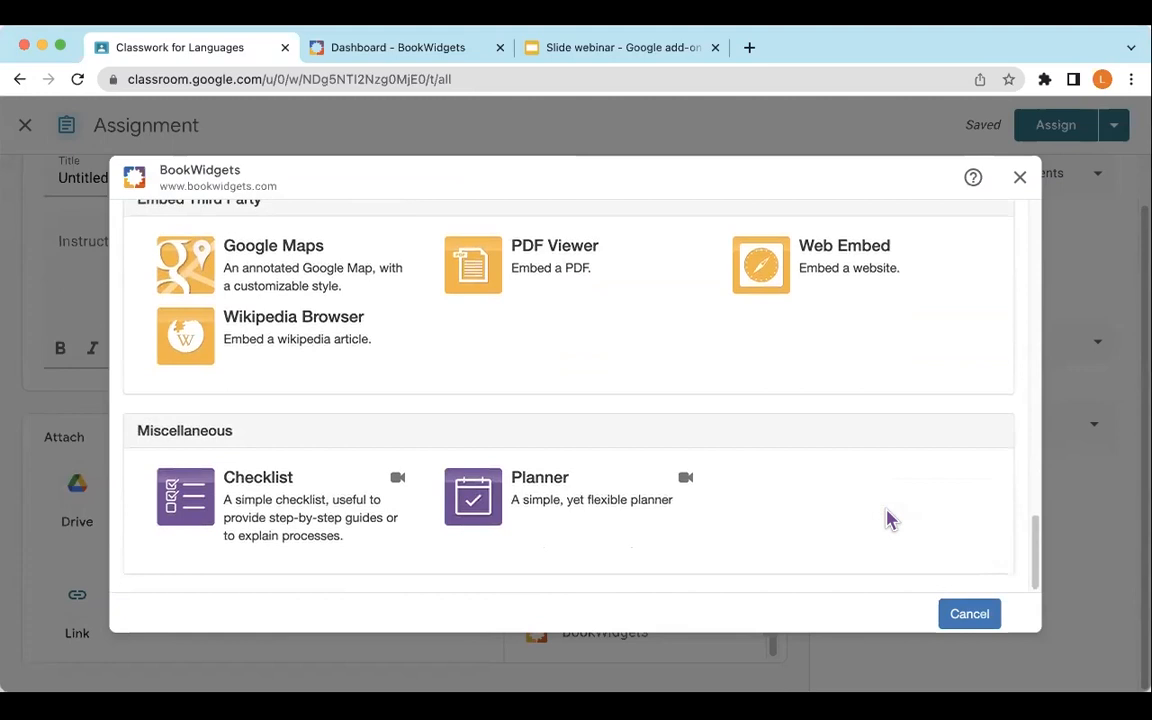
pyautogui.scroll(20, 890, 517)
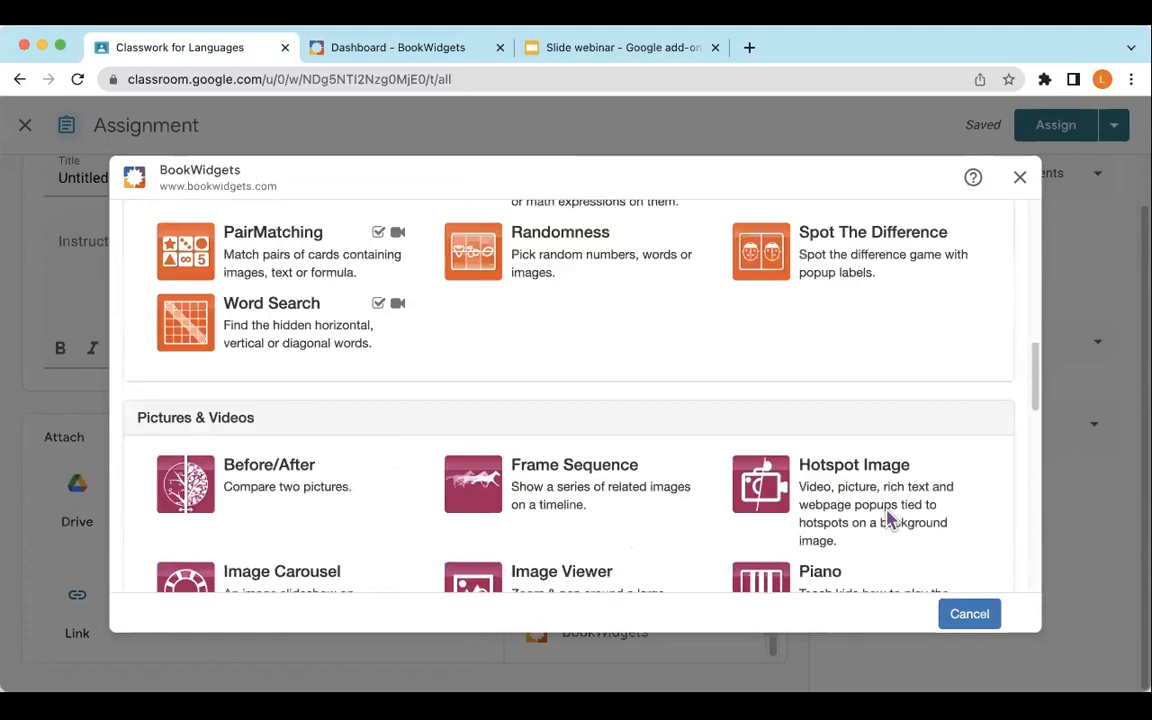
pyautogui.scroll(10, 890, 517)
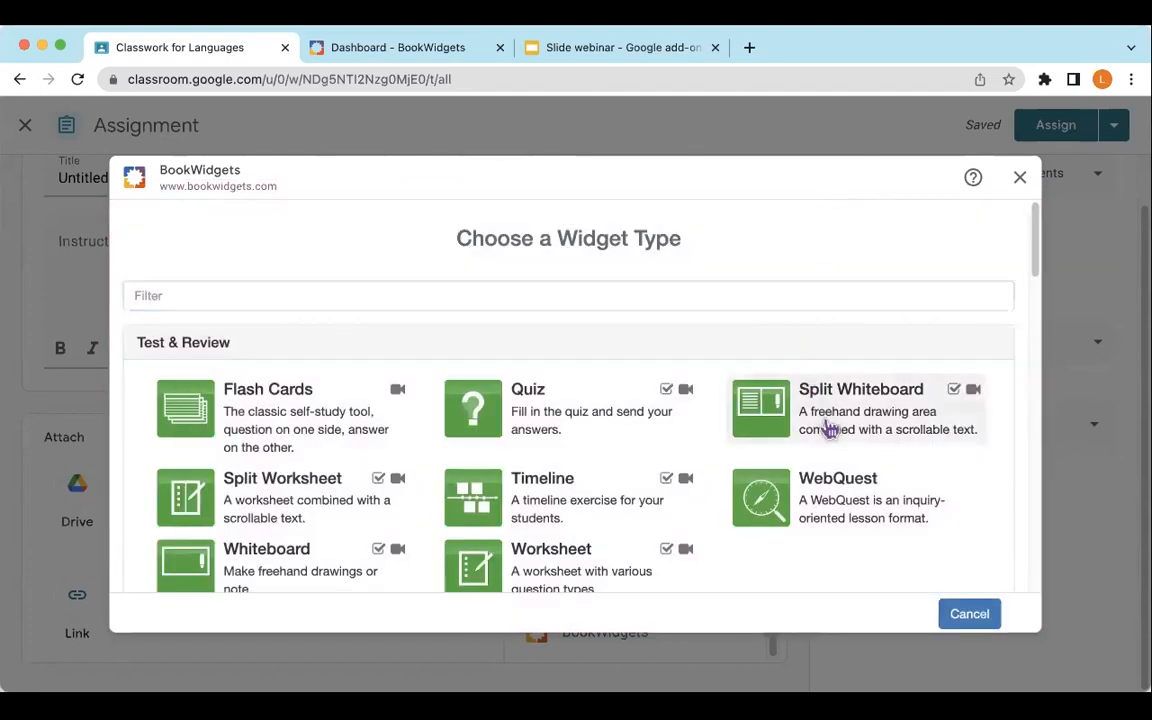
pyautogui.scroll(-5, 830, 428)
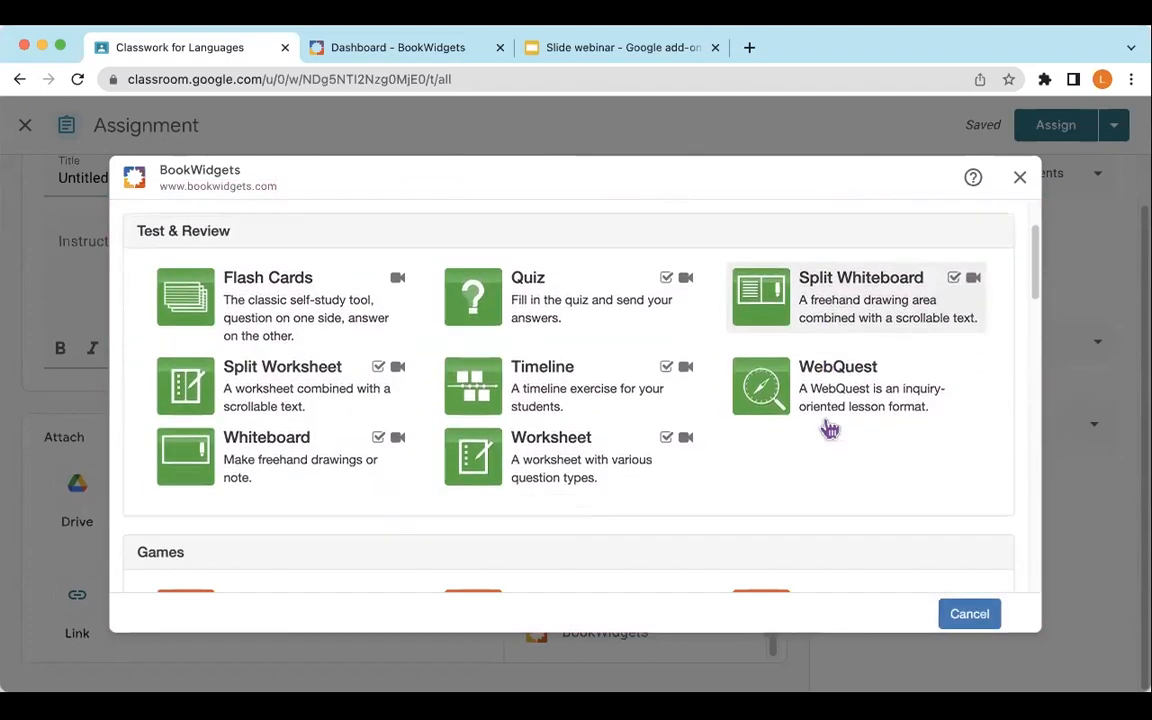
pyautogui.scroll(-3, 830, 428)
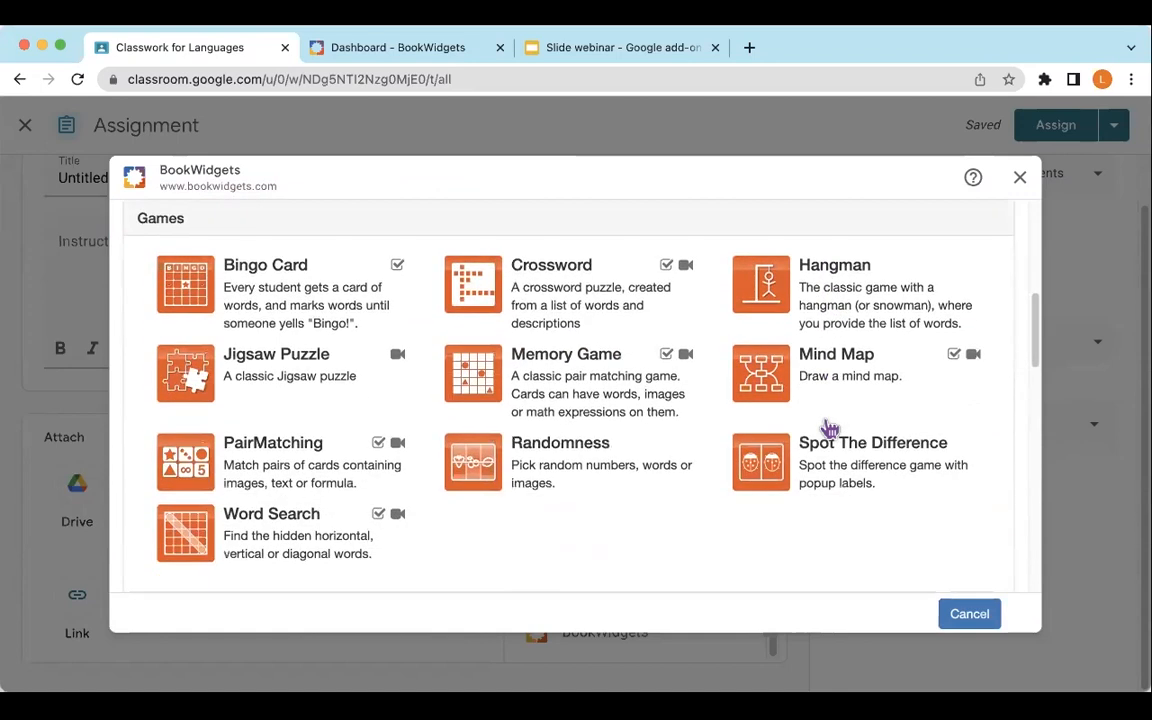
pyautogui.scroll(-6, 830, 428)
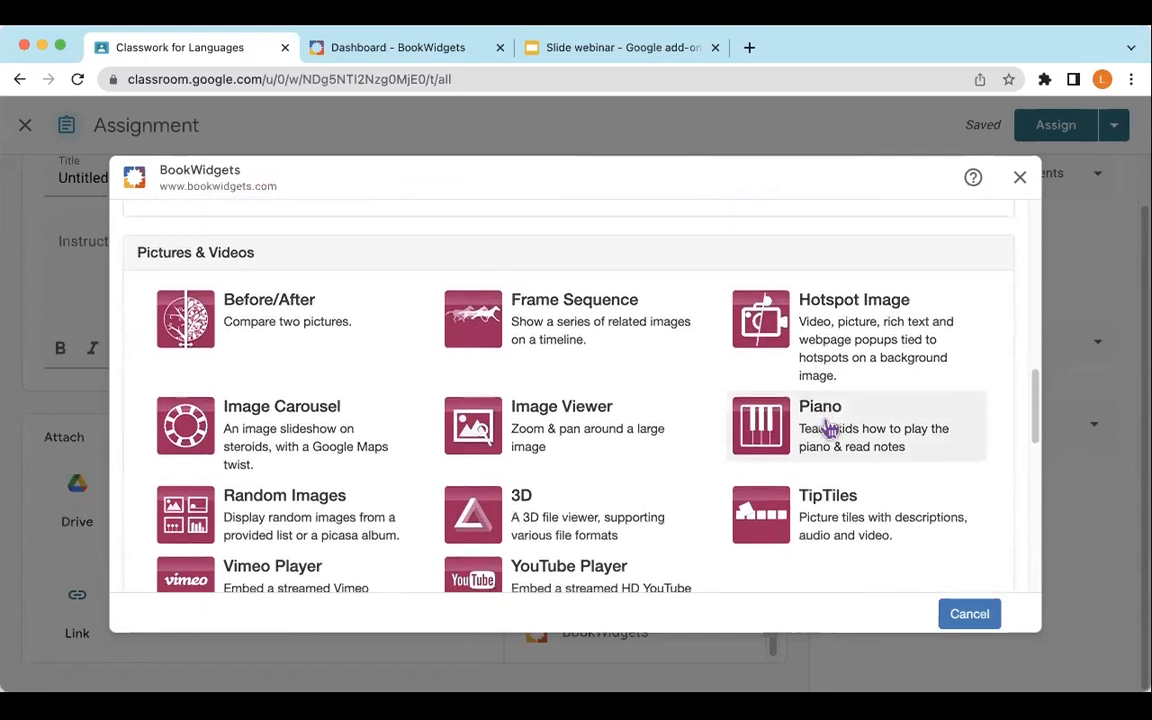
pyautogui.scroll(-1, 829, 440)
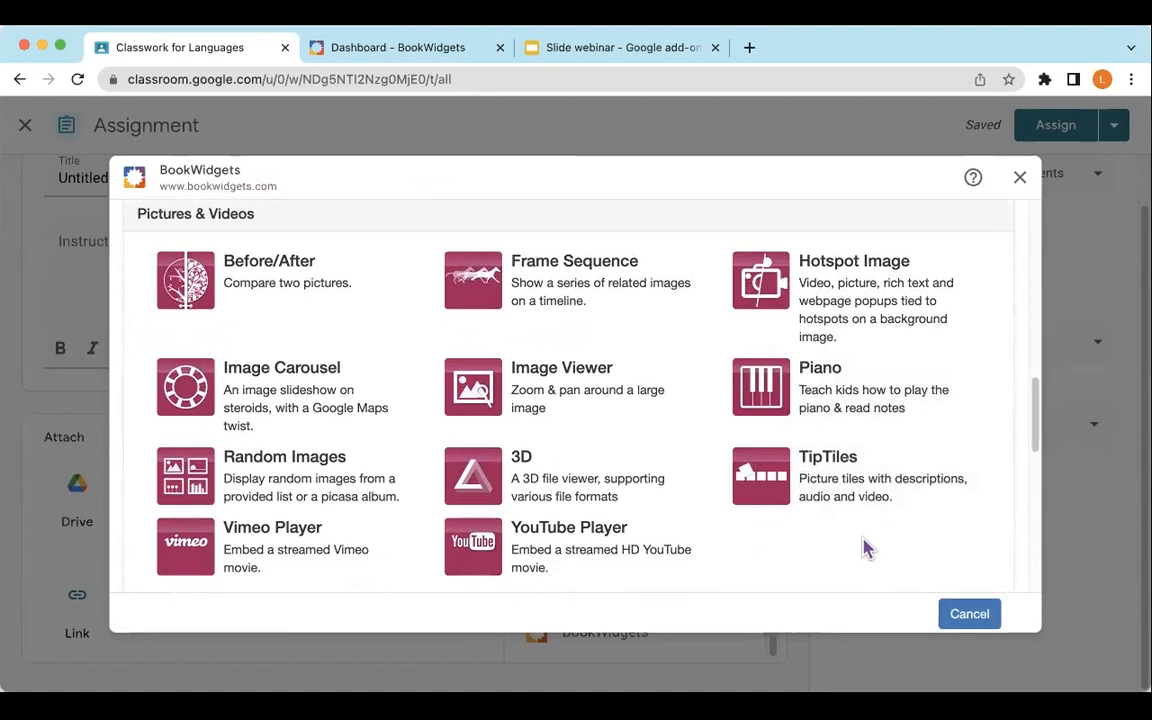
pyautogui.scroll(-8, 867, 548)
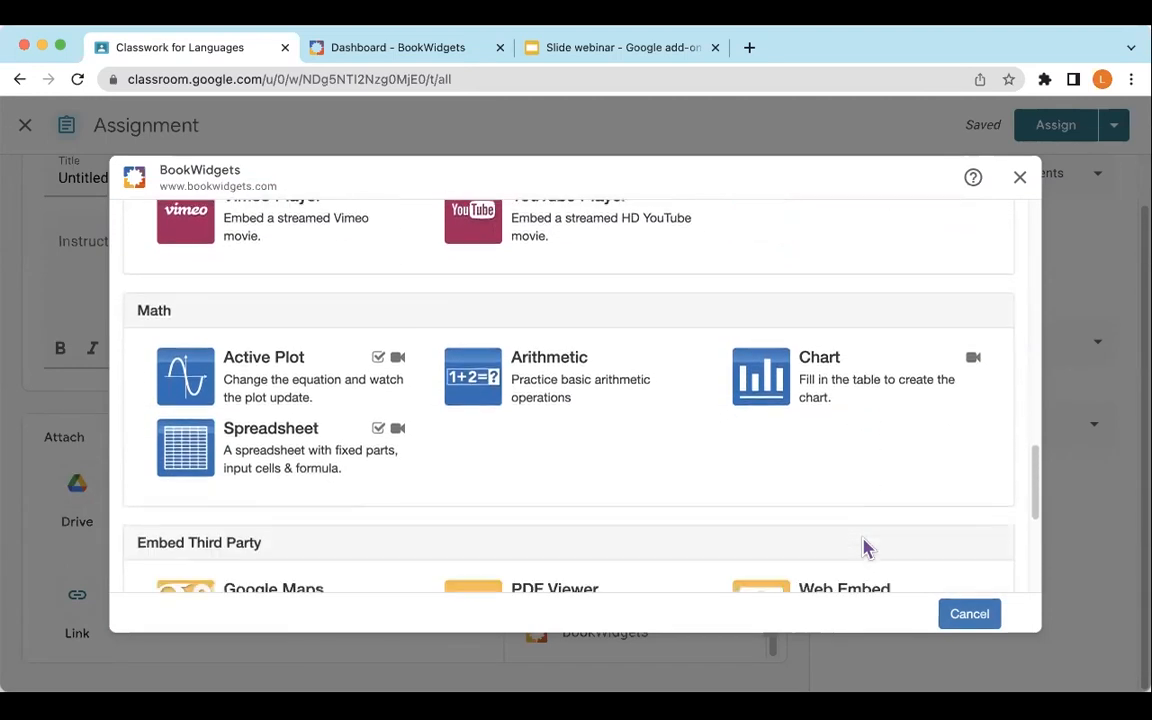
pyautogui.scroll(-1, 867, 548)
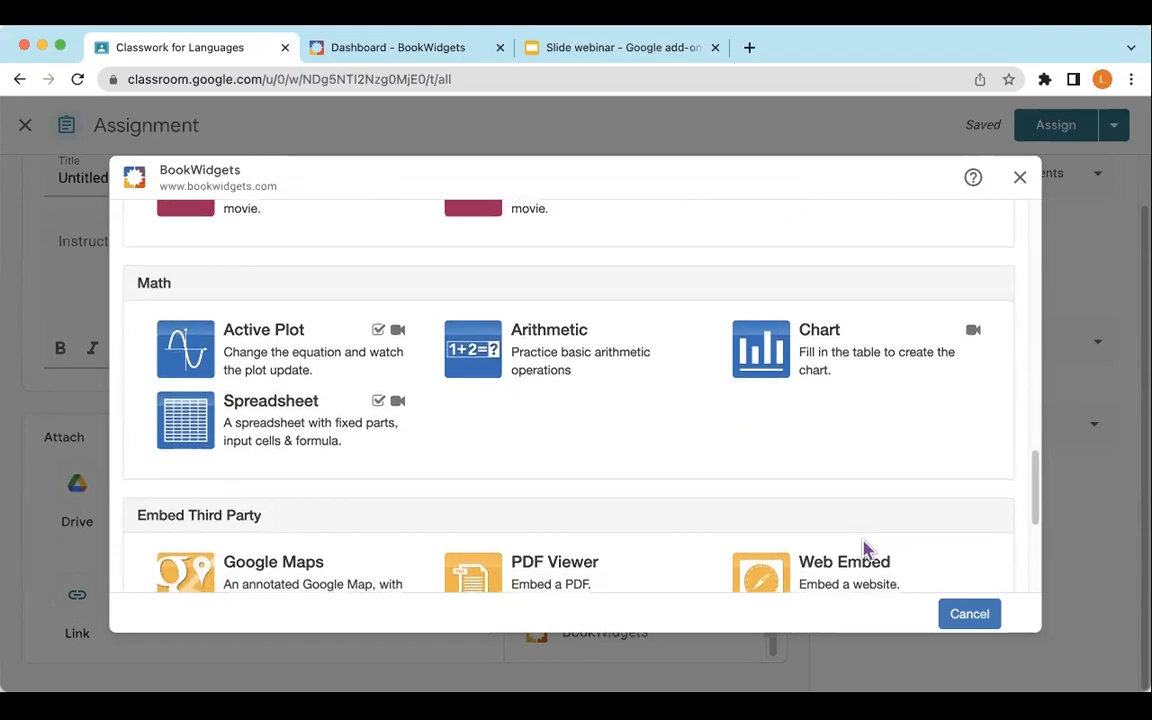
pyautogui.scroll(-5, 865, 548)
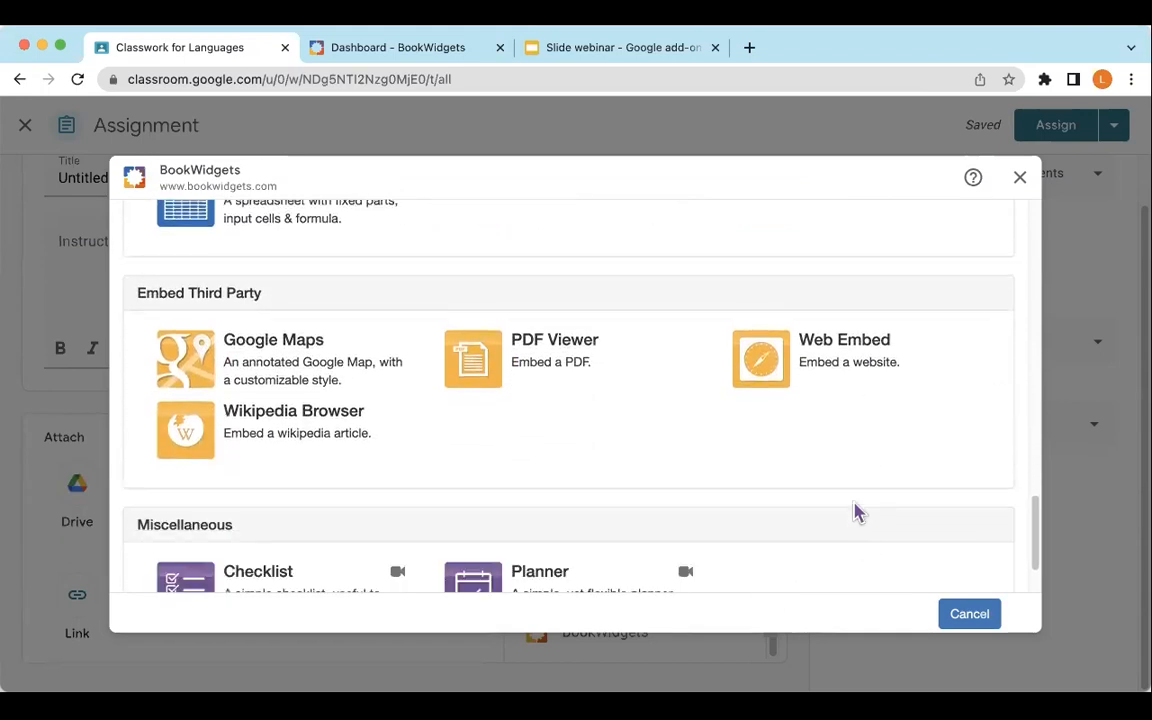
pyautogui.scroll(-2, 857, 510)
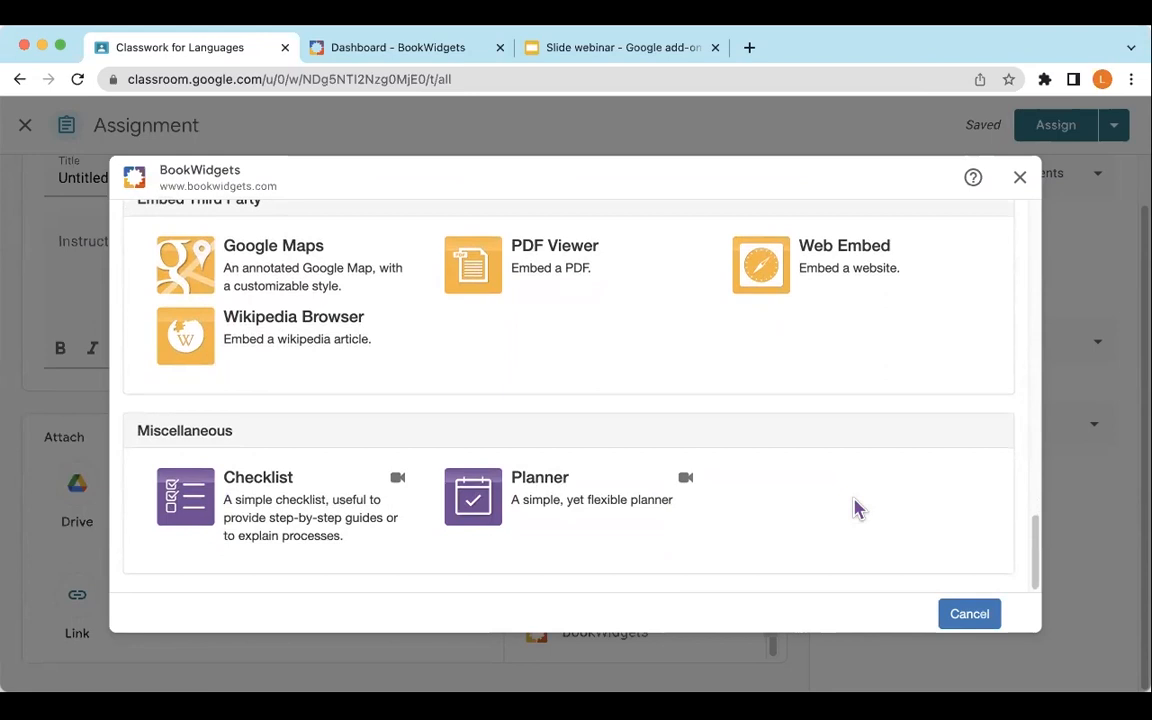
pyautogui.scroll(15, 857, 510)
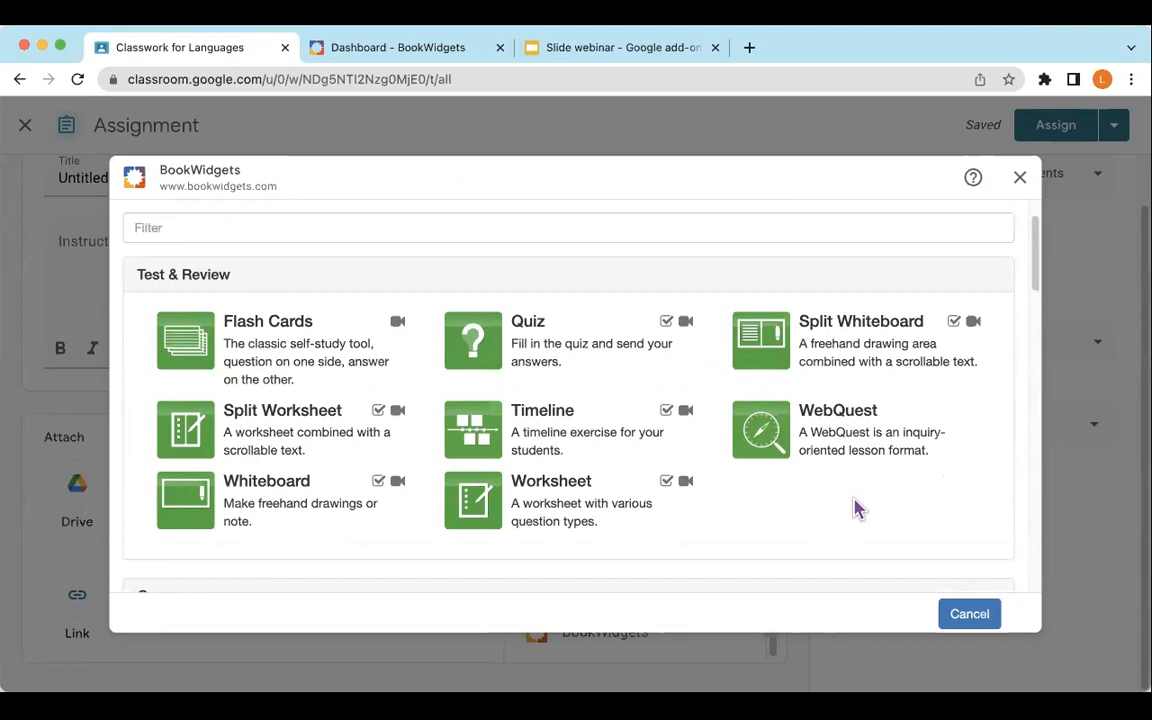
# Choose the Worksheet widget type and name the new worksheet "Jungle Animals", leaving its description empty.
pyautogui.click(548, 510)
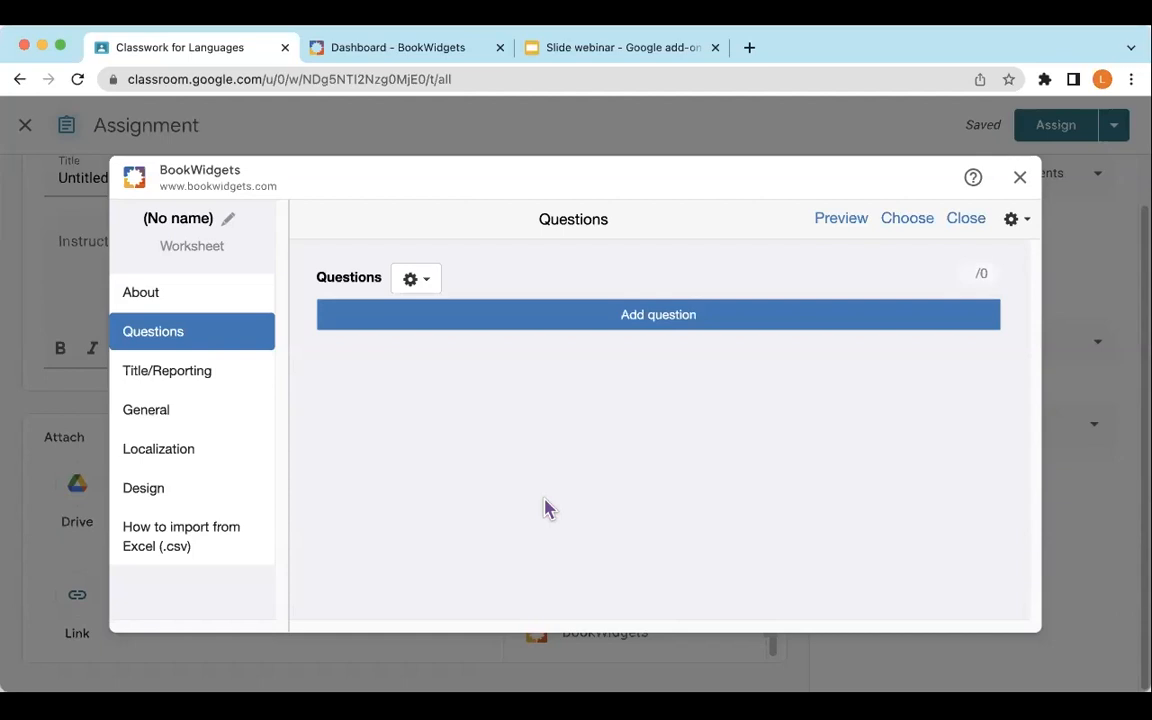
pyautogui.click(194, 220)
pyautogui.write('Jungle')
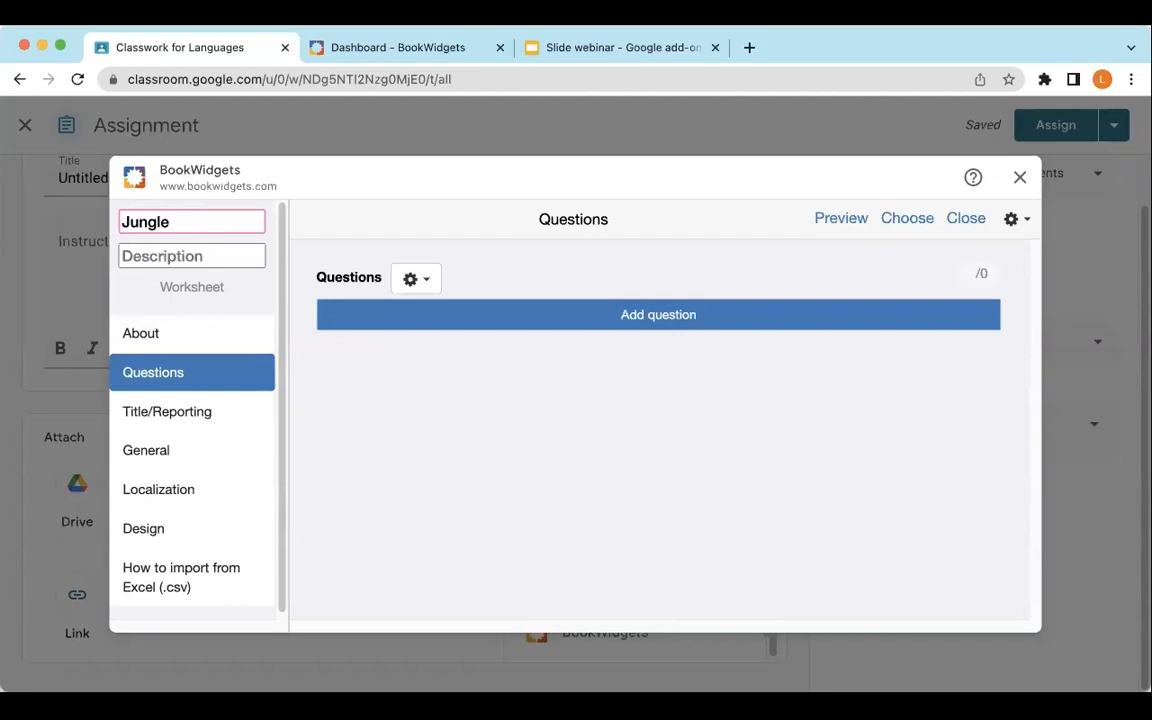
pyautogui.write(' A')
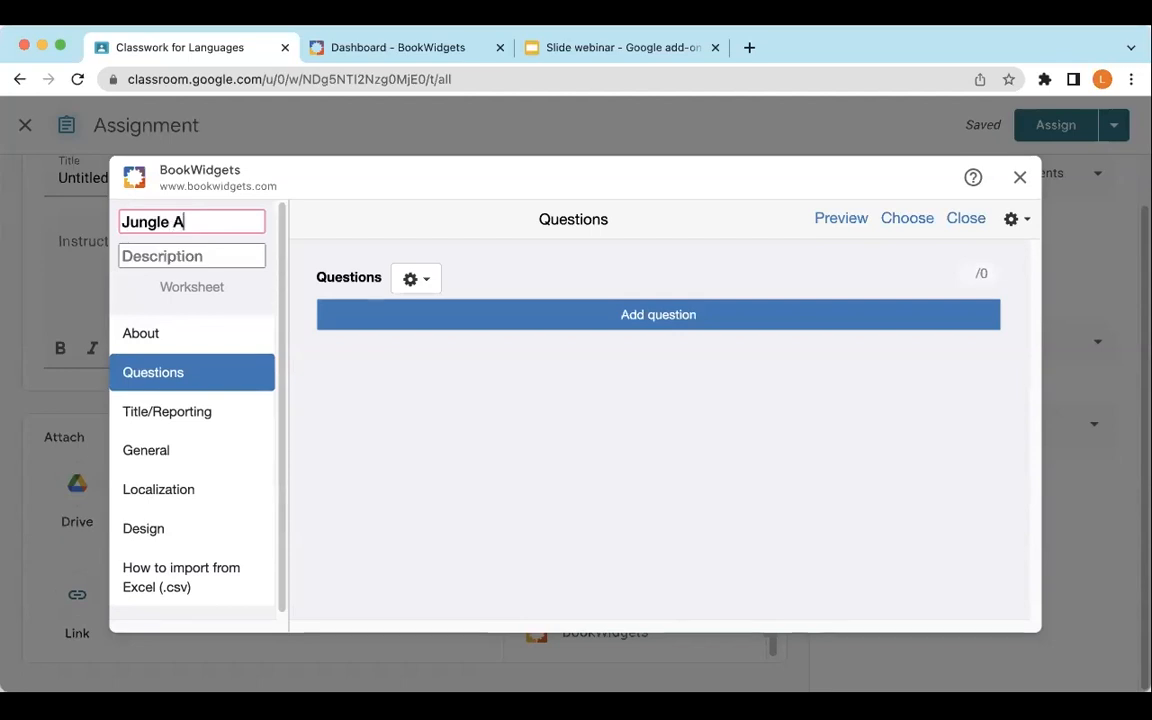
pyautogui.write('nimals')
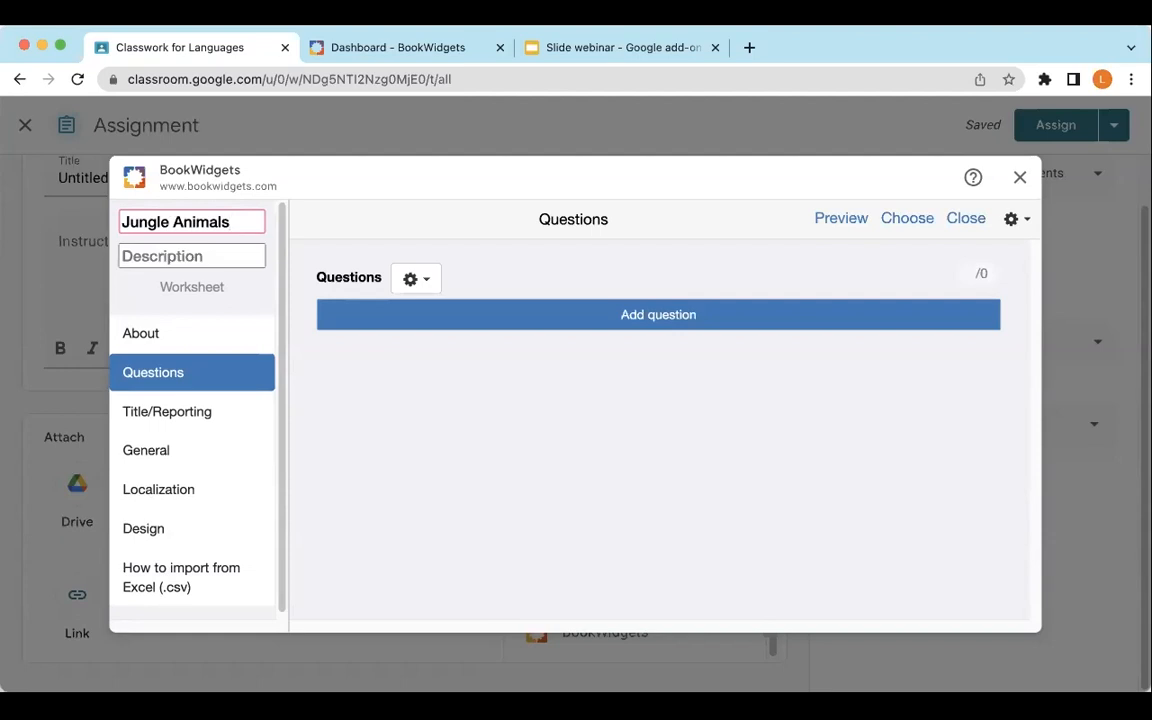
pyautogui.click(142, 252)
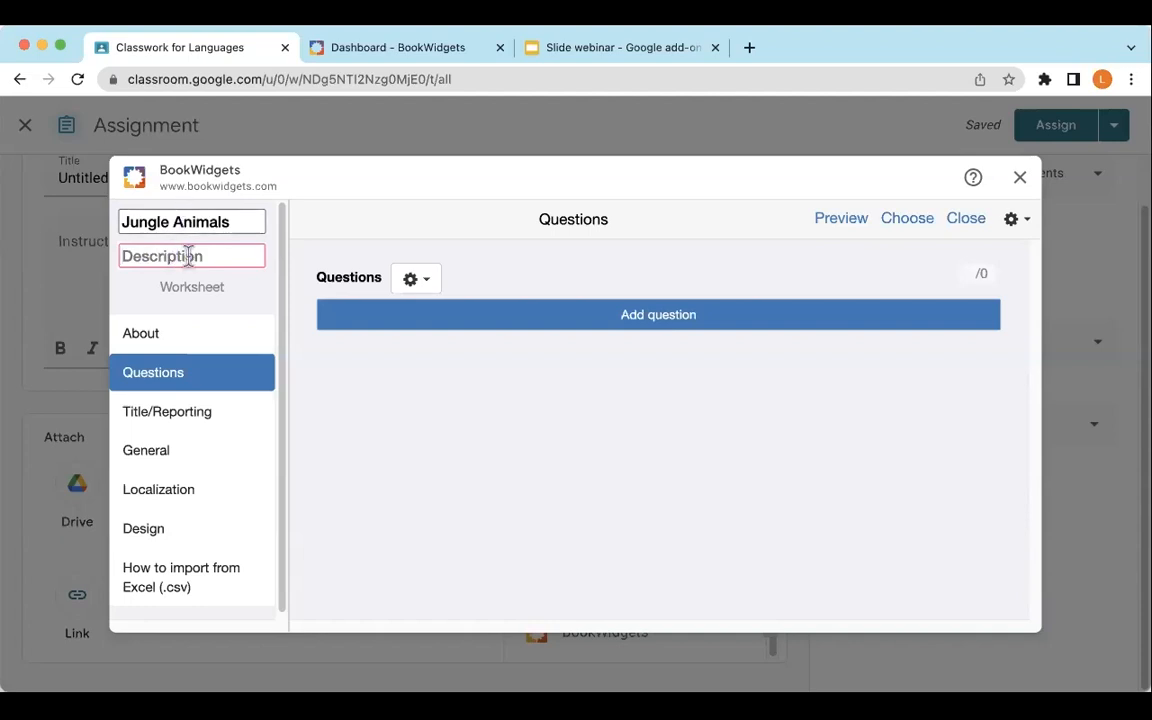
pyautogui.click(154, 343)
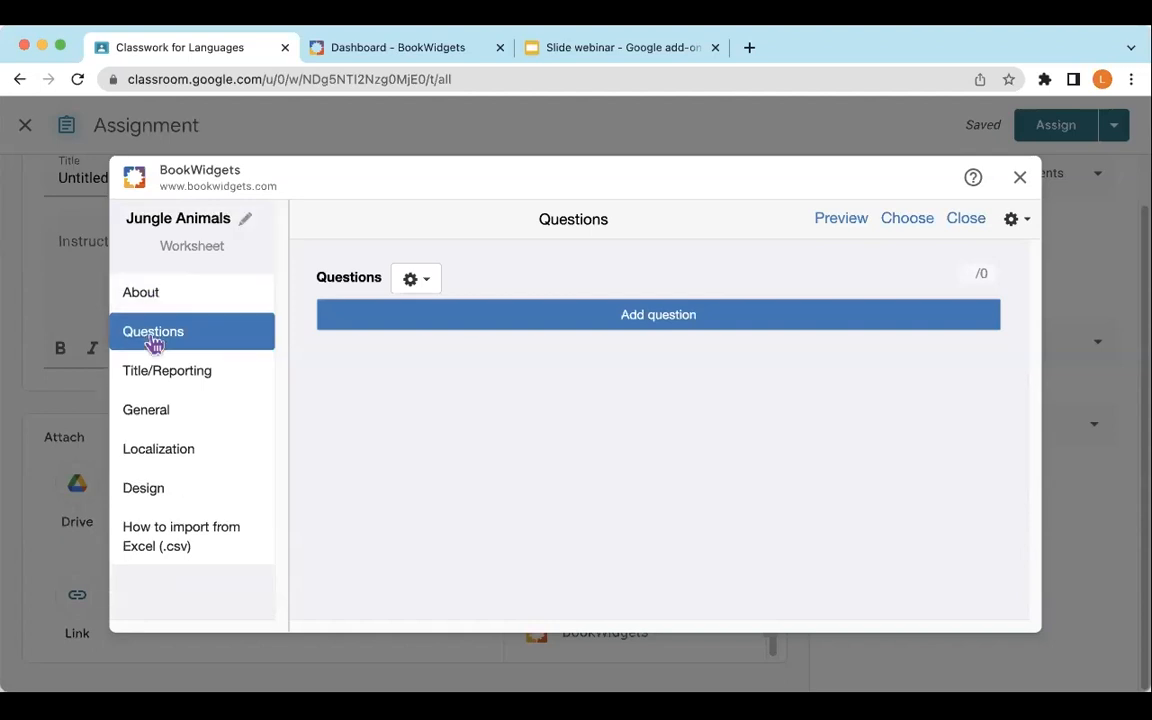
# Add a "Created by" credit with the author's full name to the worksheet's About description.
pyautogui.click(147, 290)
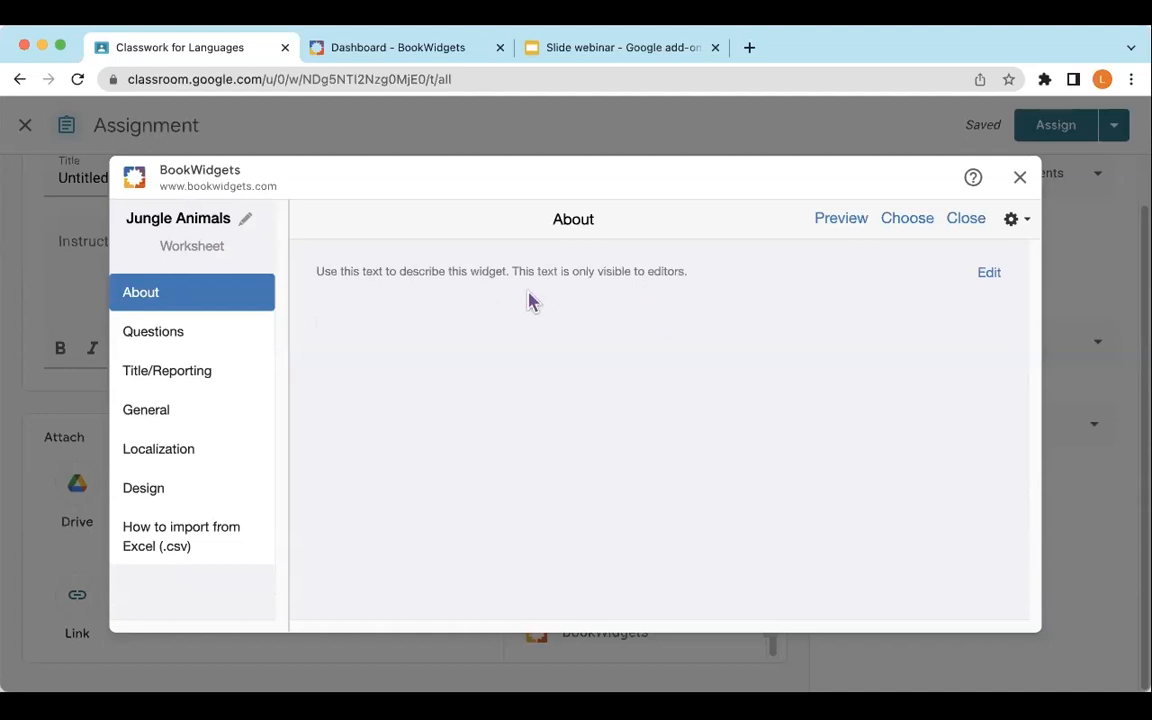
pyautogui.click(987, 272)
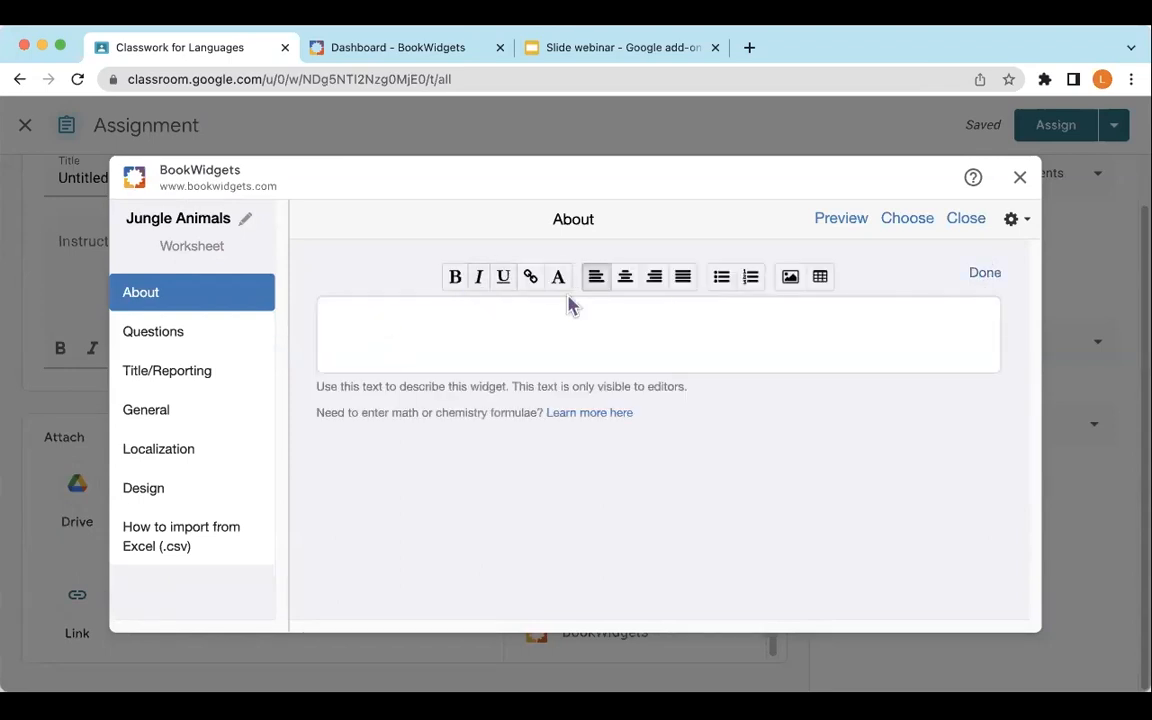
pyautogui.write('Created by Sheryl Place')
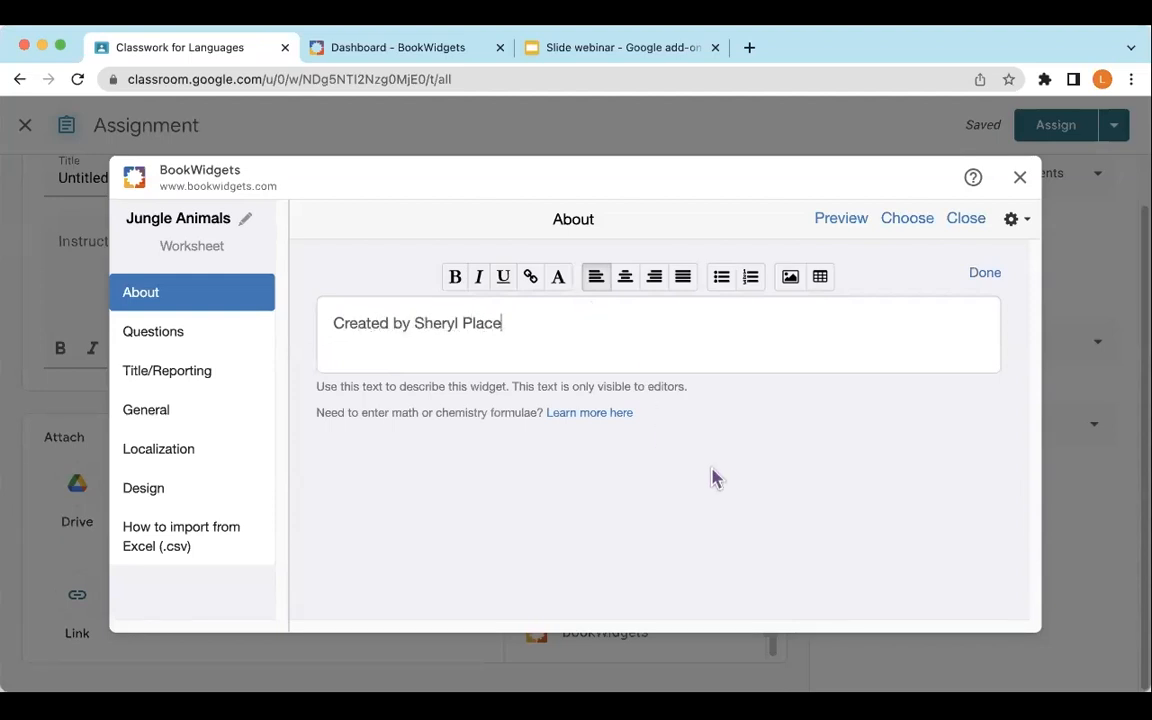
pyautogui.click(983, 270)
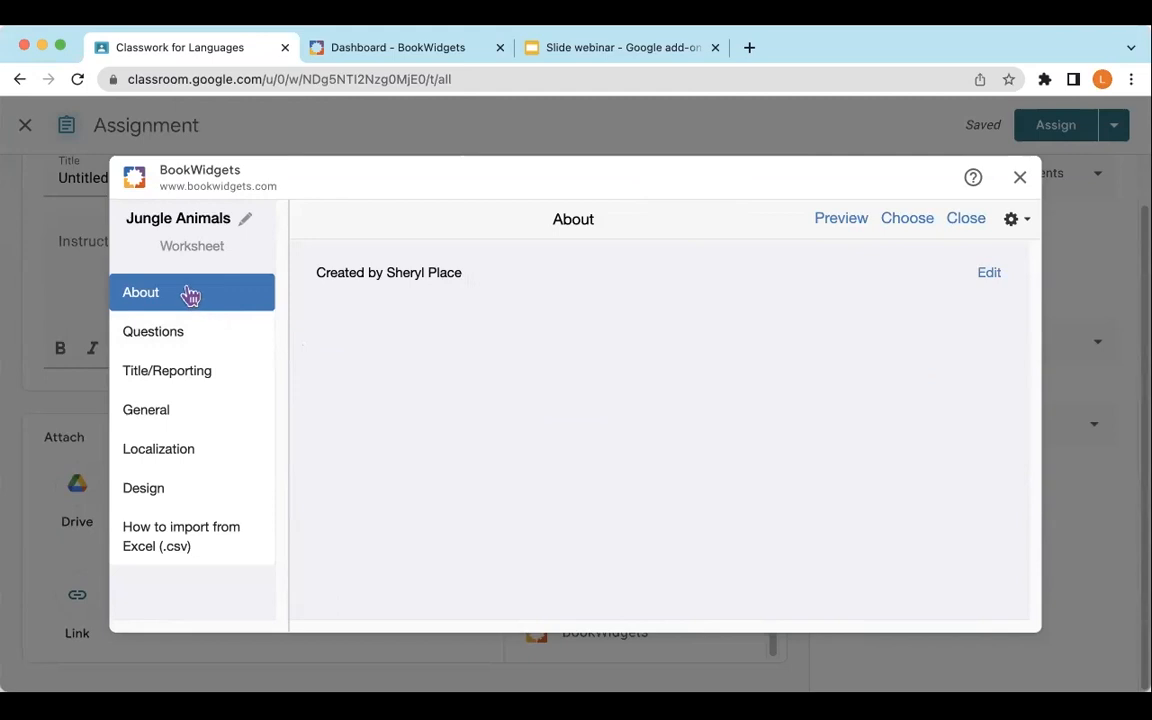
# Examine the worksheet's Title/Reporting settings and its General settings, including the correction and scoring options.
pyautogui.click(166, 342)
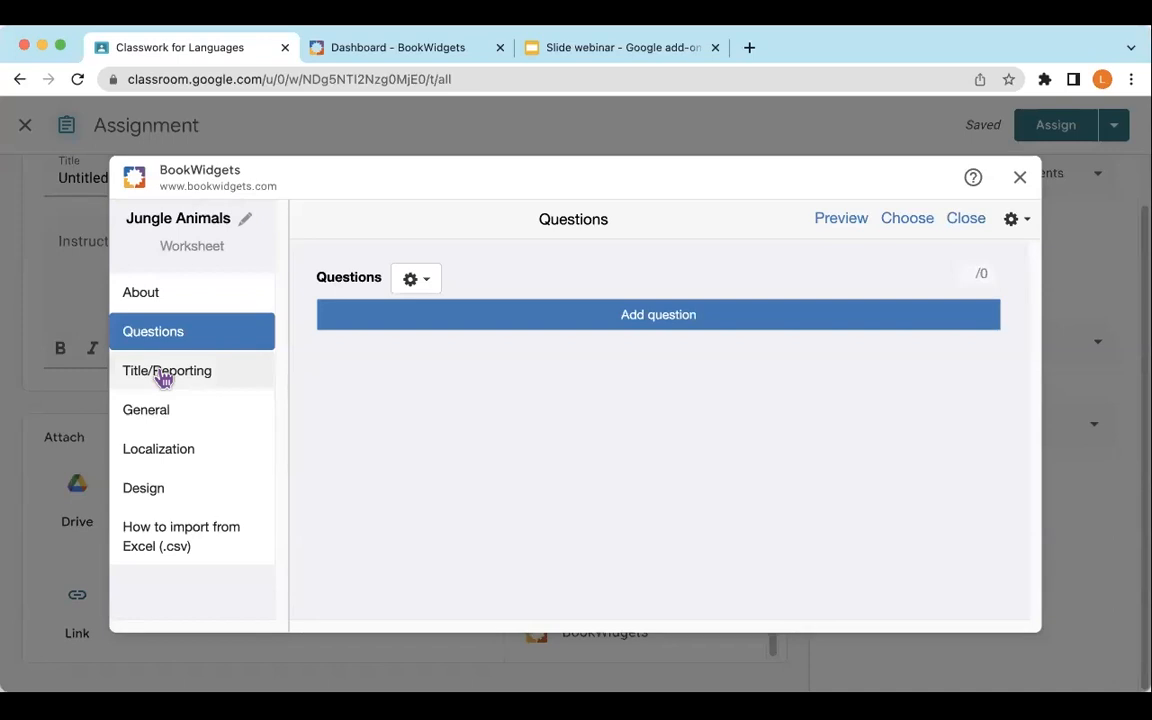
pyautogui.click(164, 379)
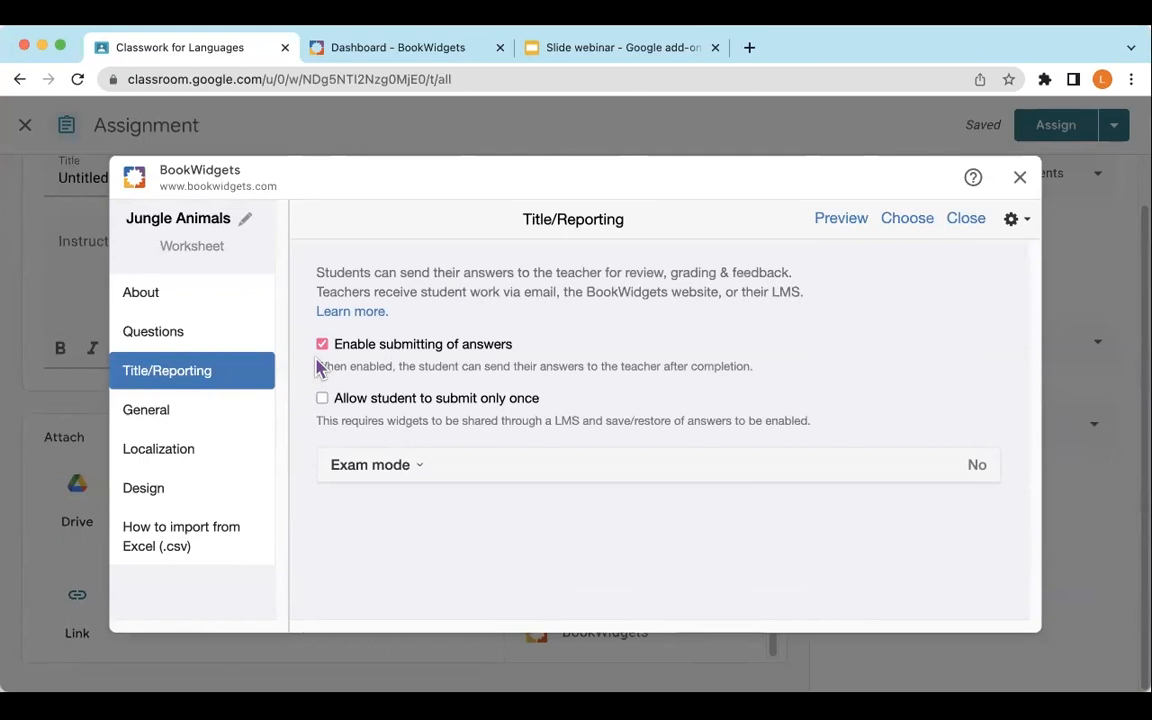
pyautogui.click(155, 414)
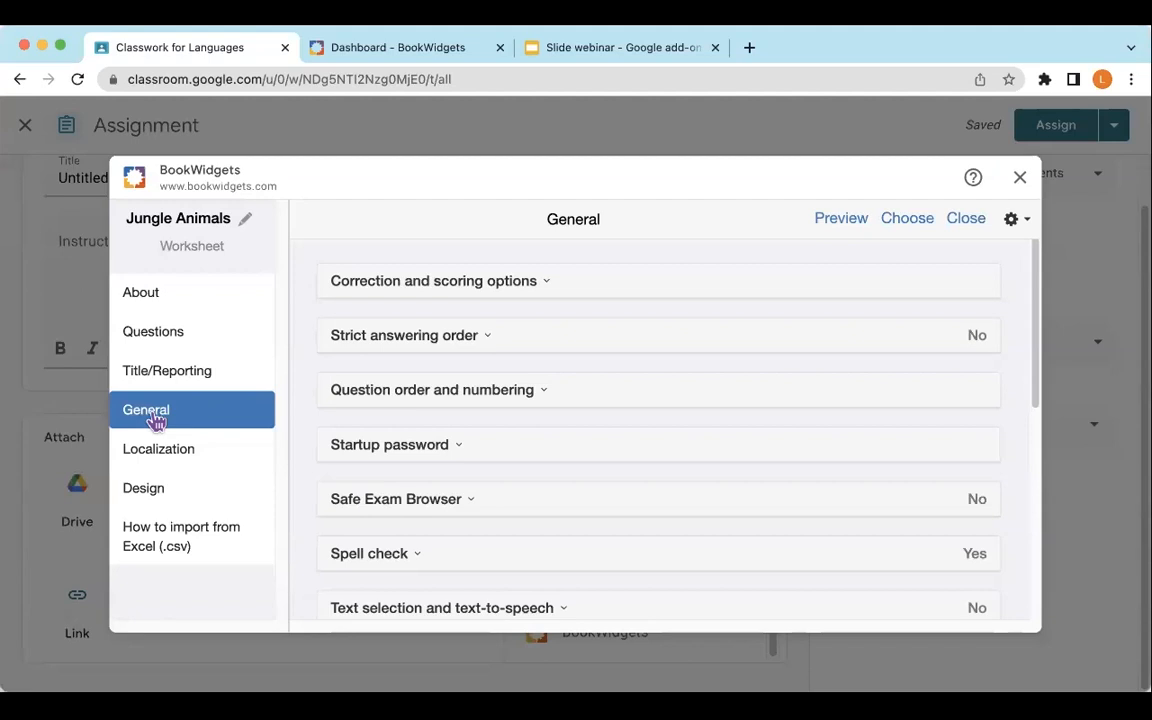
pyautogui.click(574, 290)
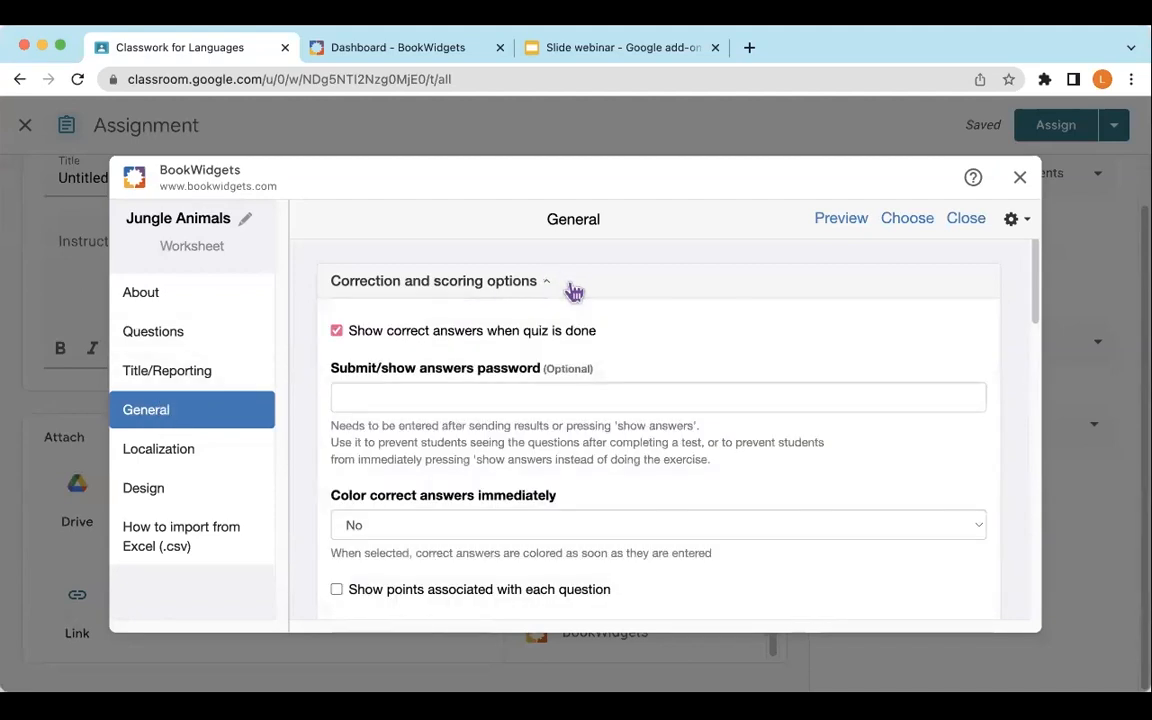
pyautogui.doubleClick(726, 166)
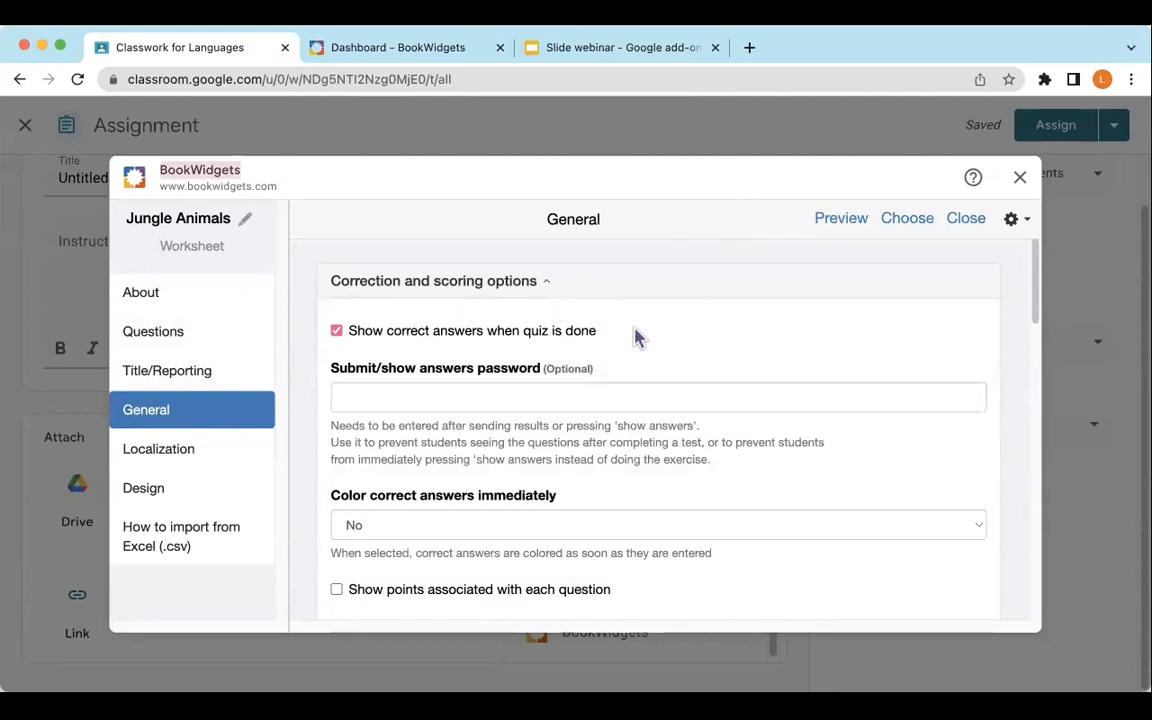
pyautogui.scroll(-2, 640, 342)
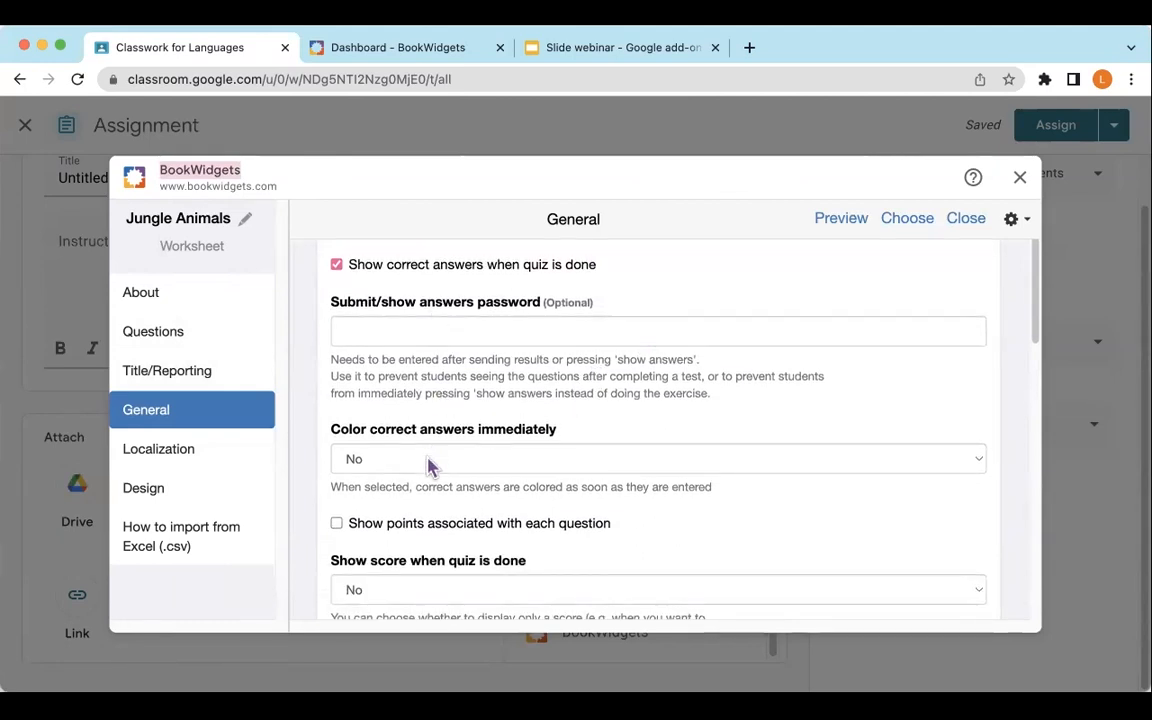
pyautogui.scroll(-3, 428, 467)
pyautogui.scroll(-8, 428, 467)
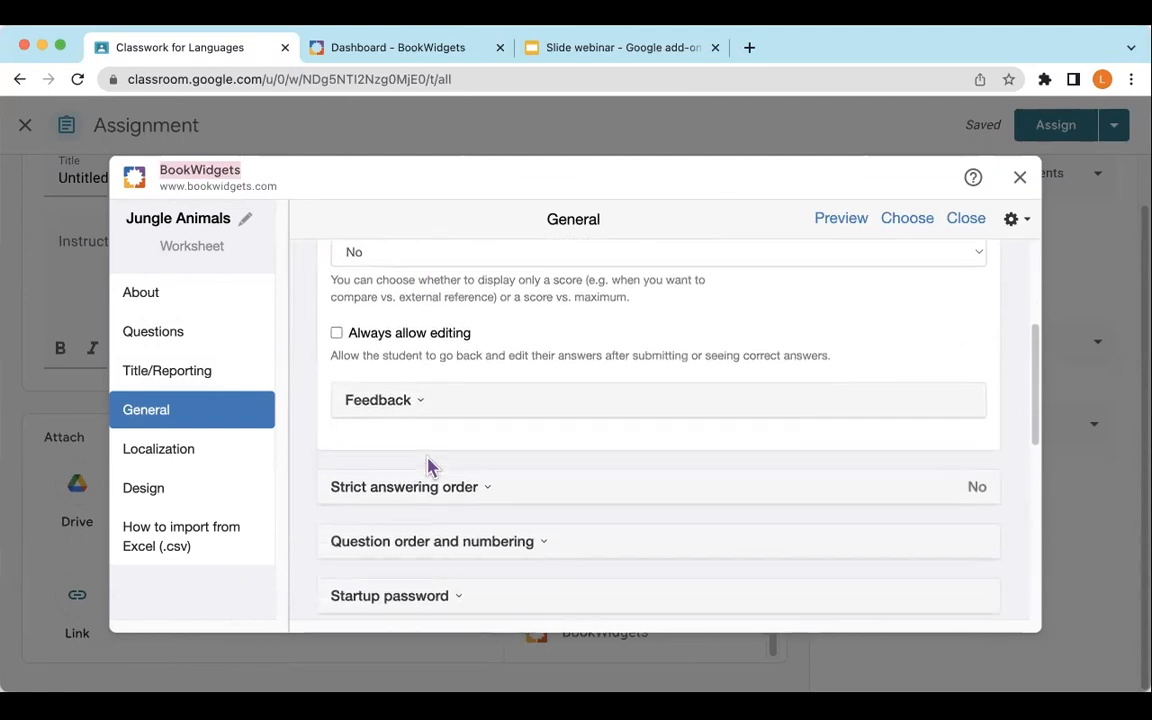
pyautogui.scroll(-8, 428, 467)
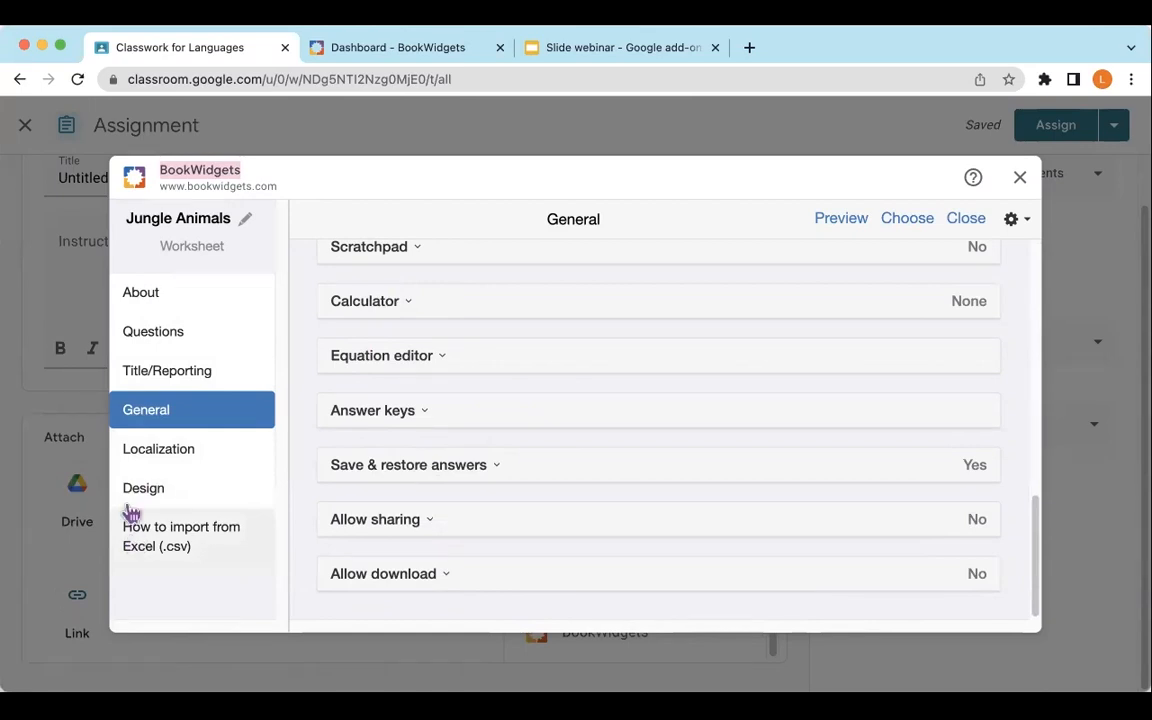
# Return to the worksheet's questions and check which import options the widget offers.
pyautogui.click(137, 342)
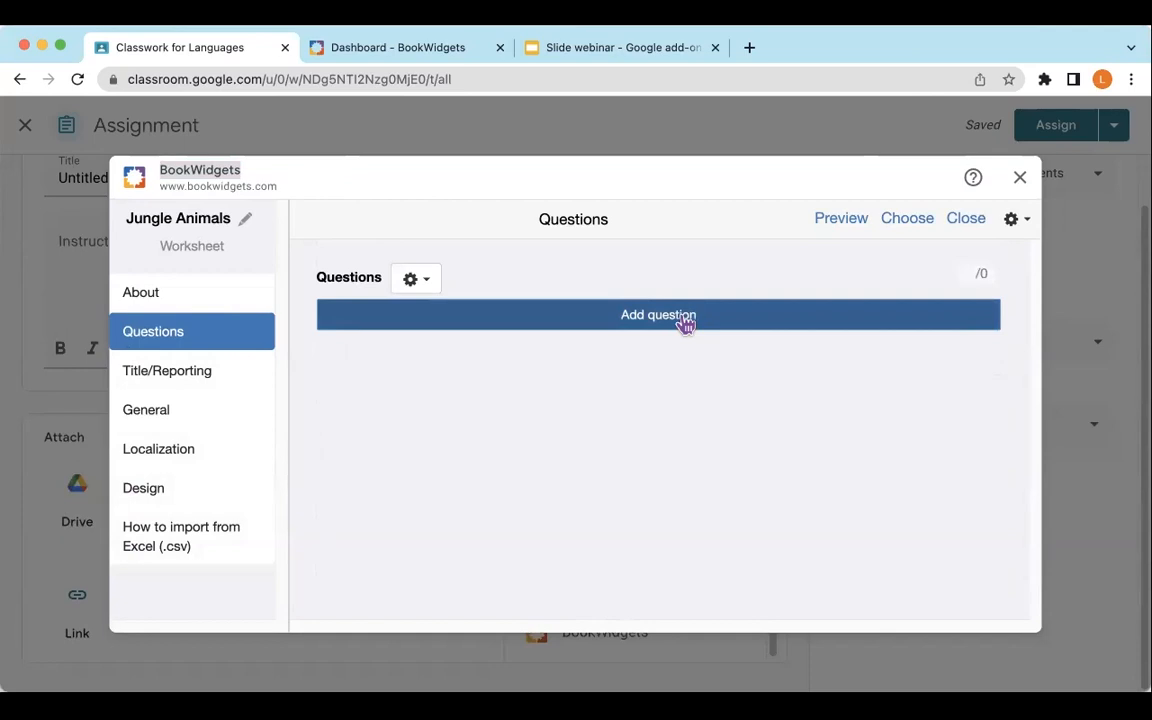
pyautogui.click(1028, 228)
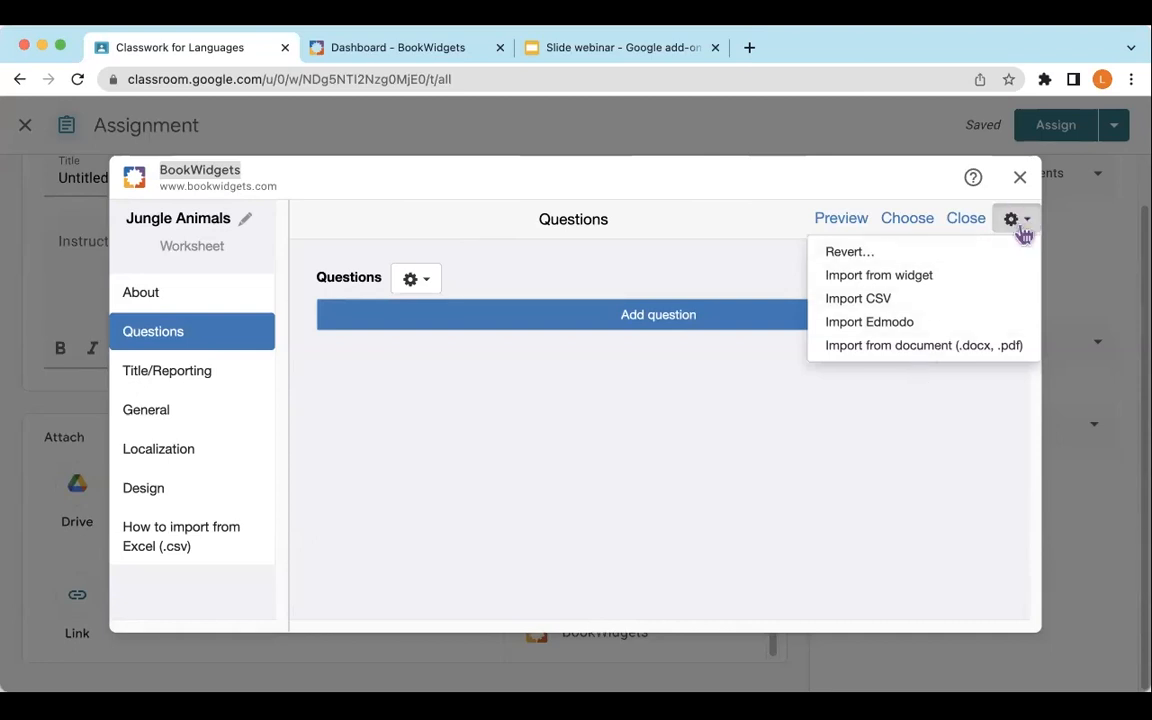
pyautogui.click(602, 465)
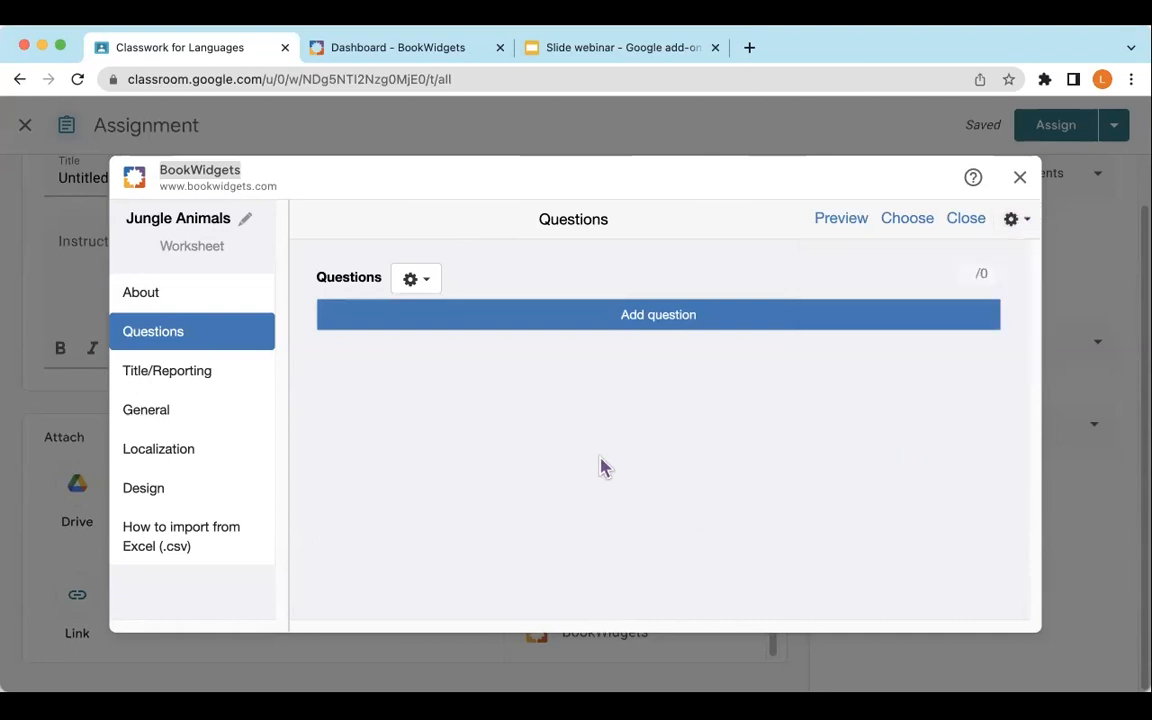
# Start adding a question and examine the available question types, from Text and multiple choice to Ionic compound builder and Rubric.
pyautogui.click(634, 322)
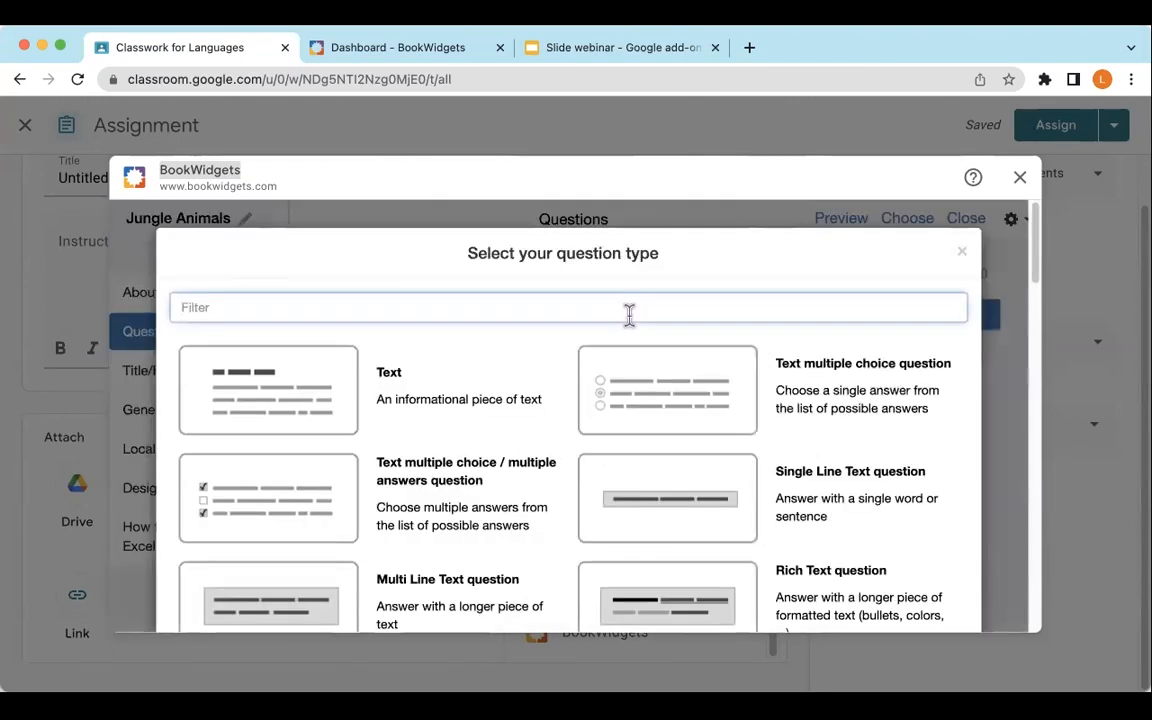
pyautogui.scroll(-1, 763, 485)
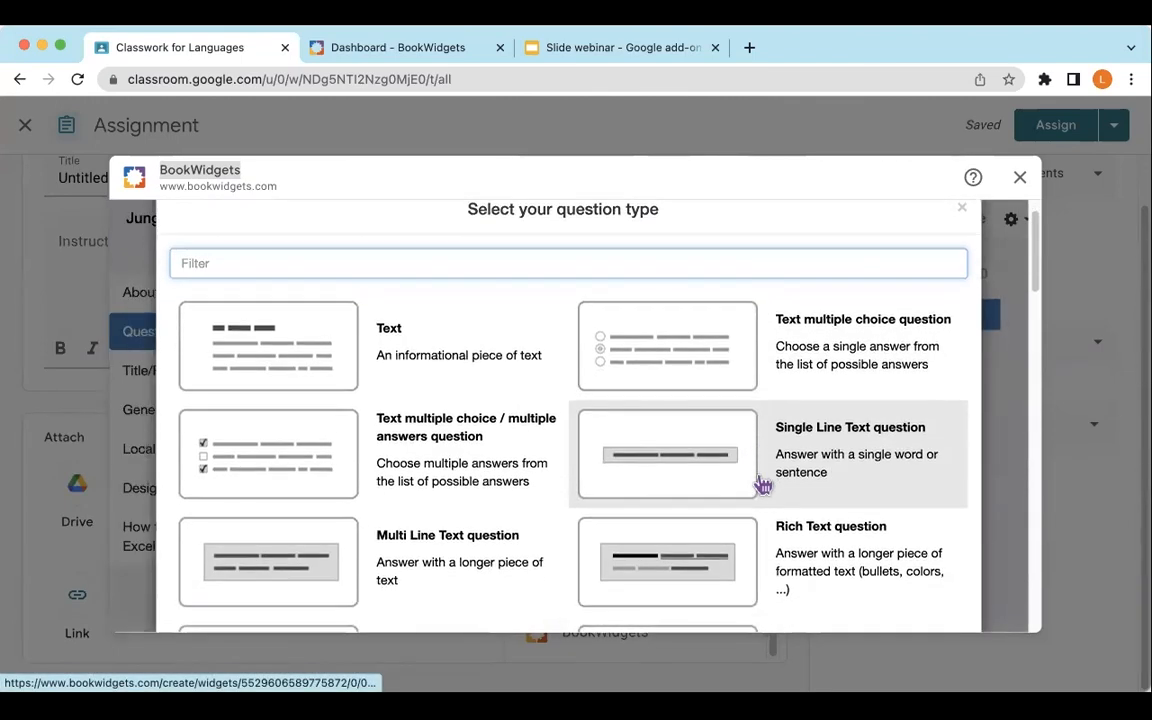
pyautogui.scroll(-3, 763, 485)
pyautogui.scroll(-4, 763, 485)
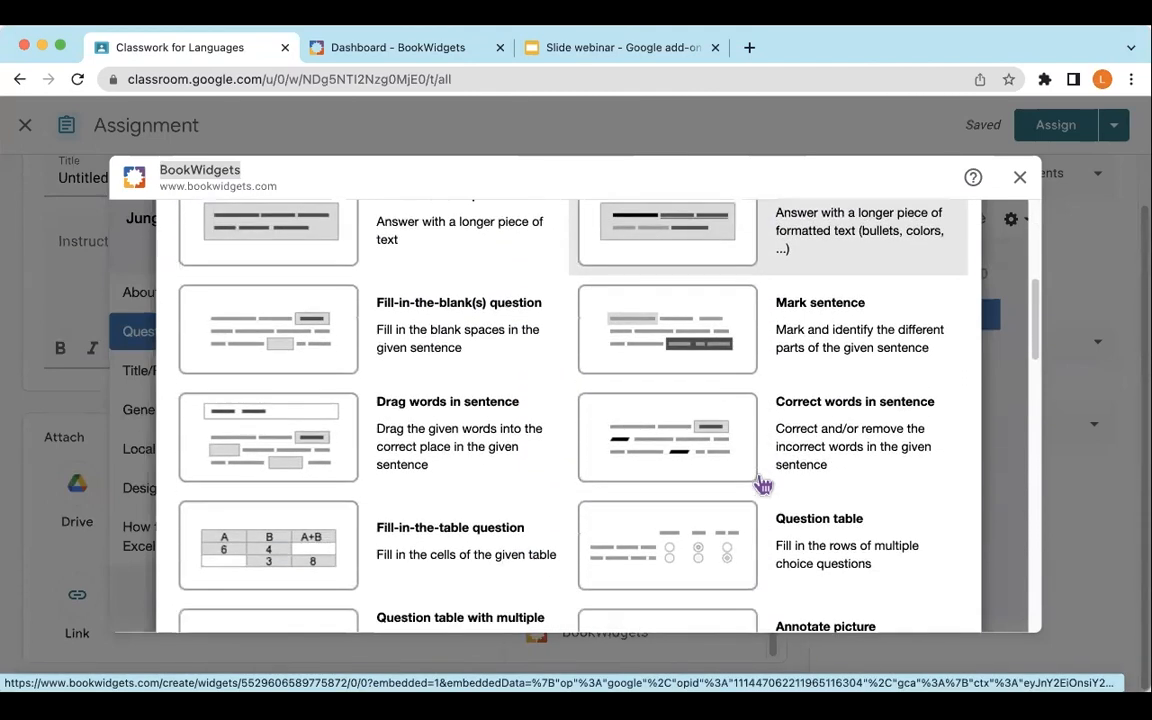
pyautogui.scroll(-5, 763, 485)
pyautogui.scroll(-5, 763, 485)
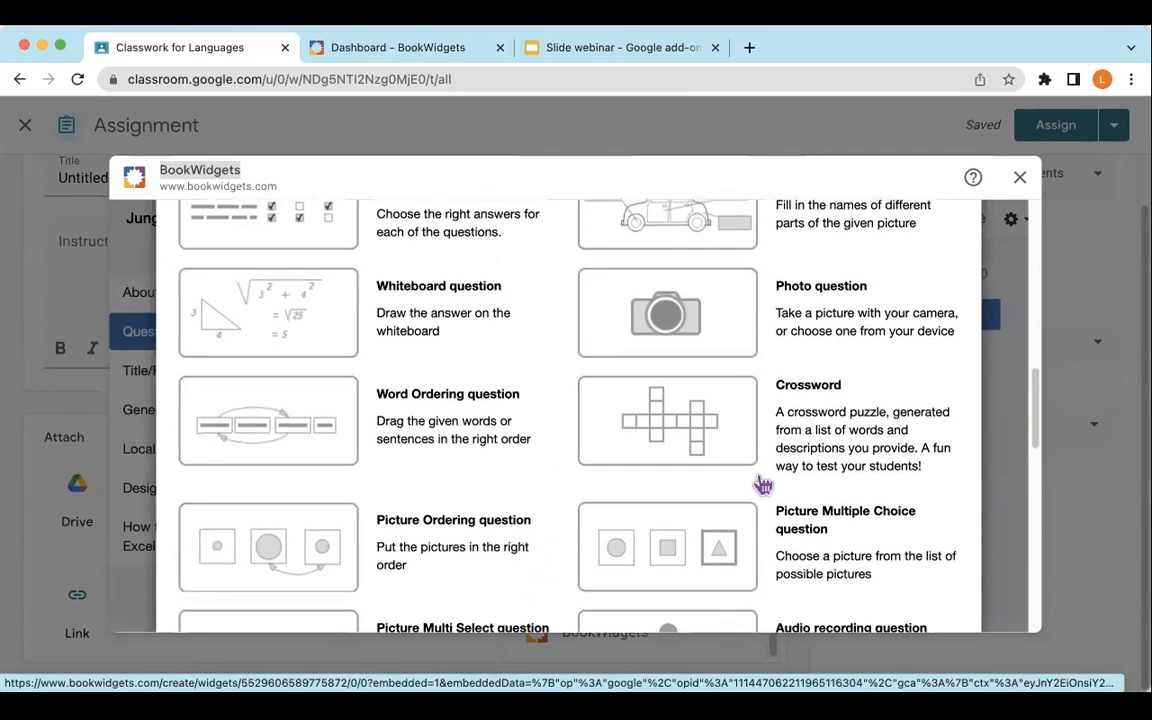
pyautogui.scroll(-3, 763, 485)
pyautogui.scroll(-4, 763, 485)
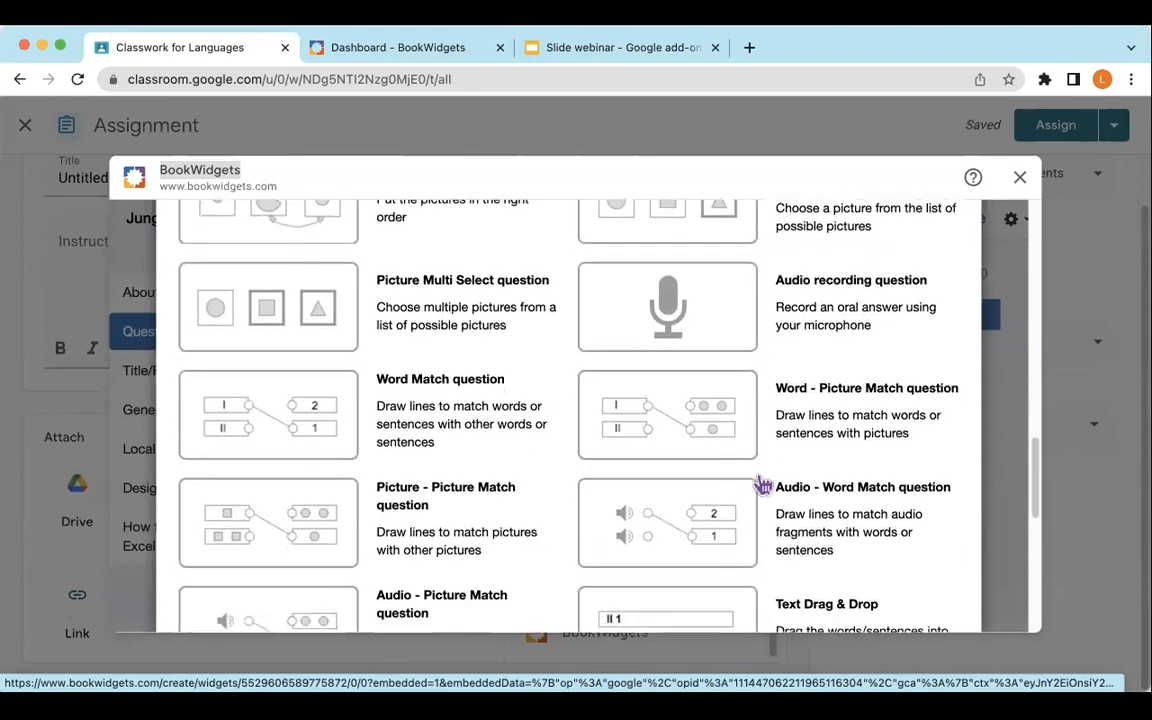
pyautogui.scroll(-5, 763, 485)
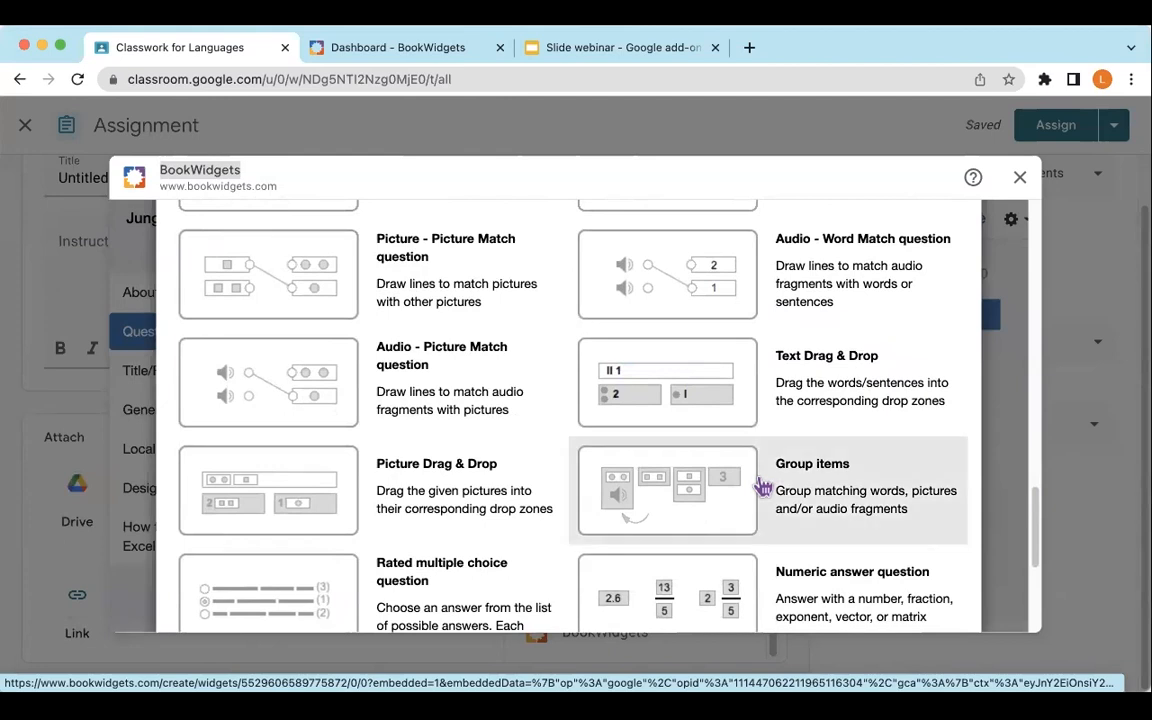
pyautogui.scroll(-5, 763, 485)
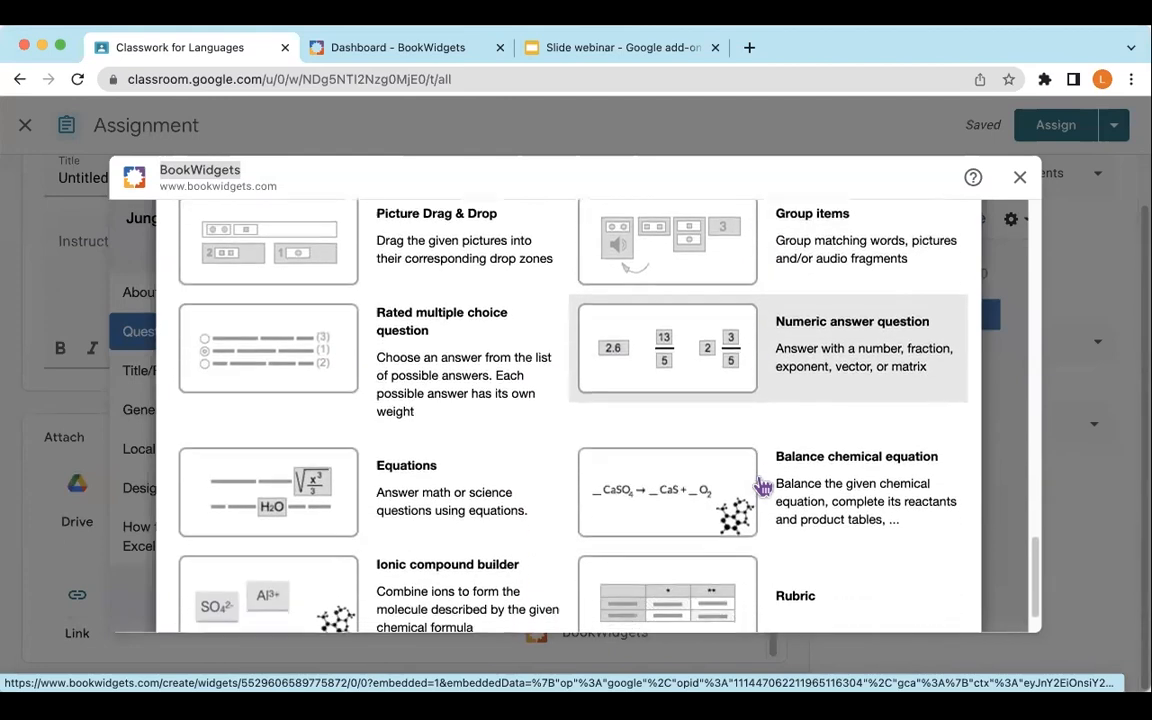
pyautogui.scroll(-2, 763, 485)
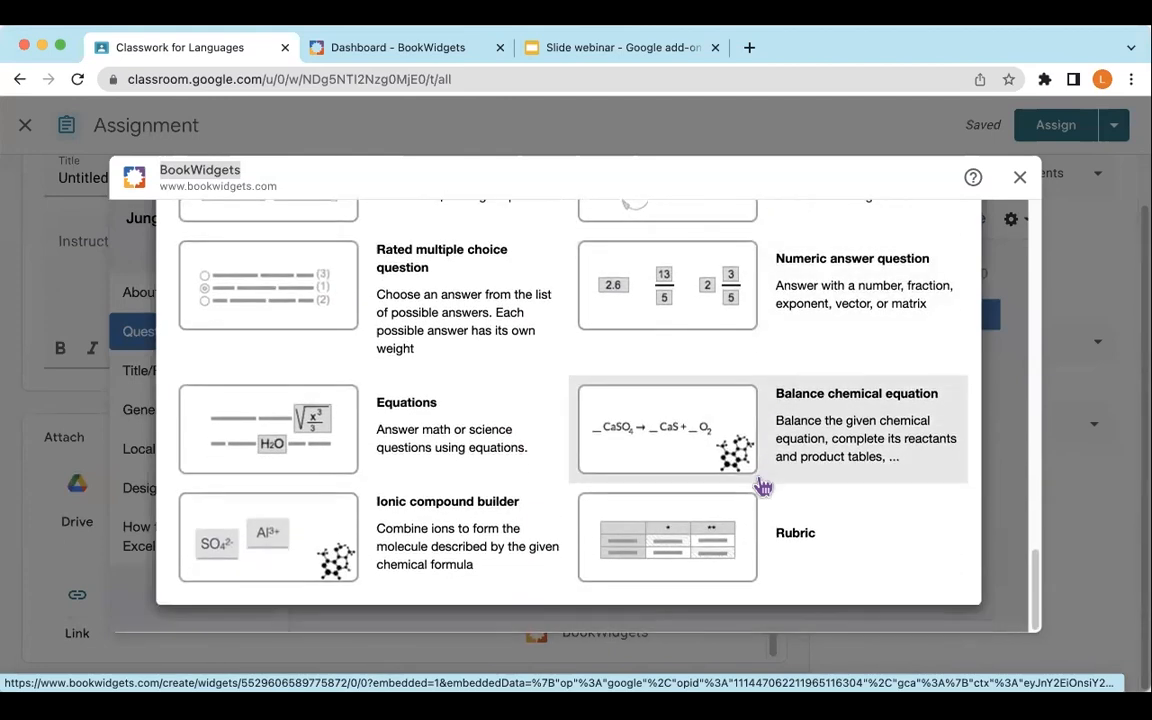
pyautogui.scroll(6, 763, 487)
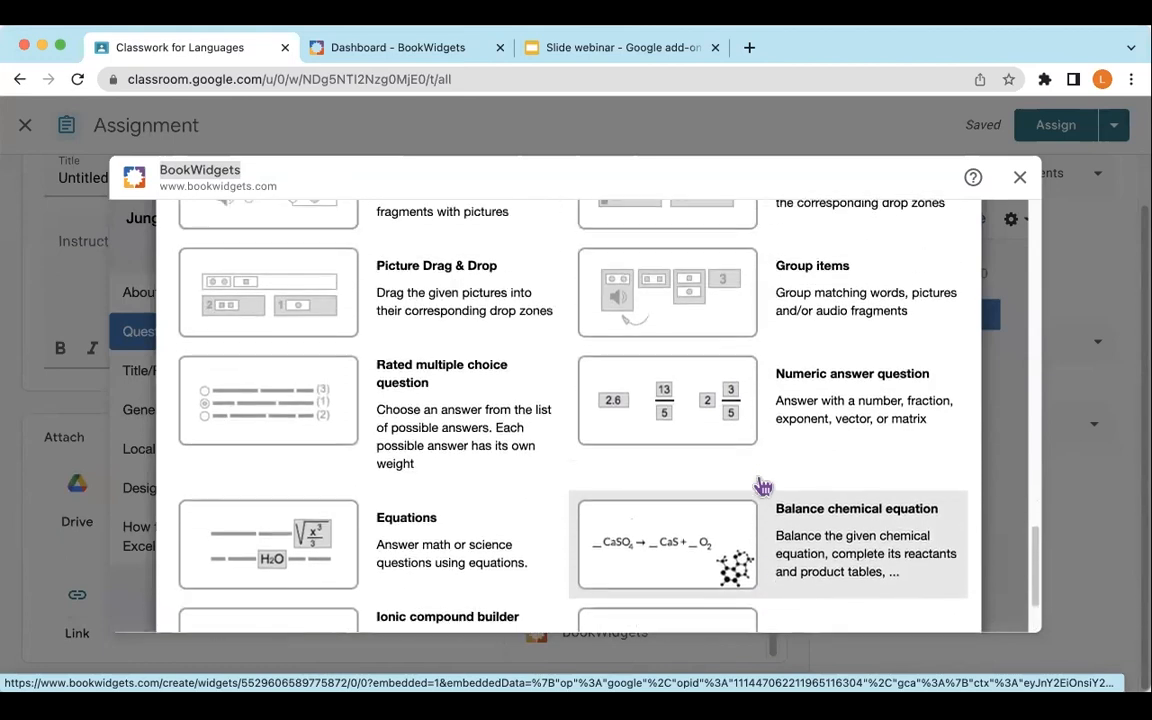
pyautogui.scroll(18, 763, 487)
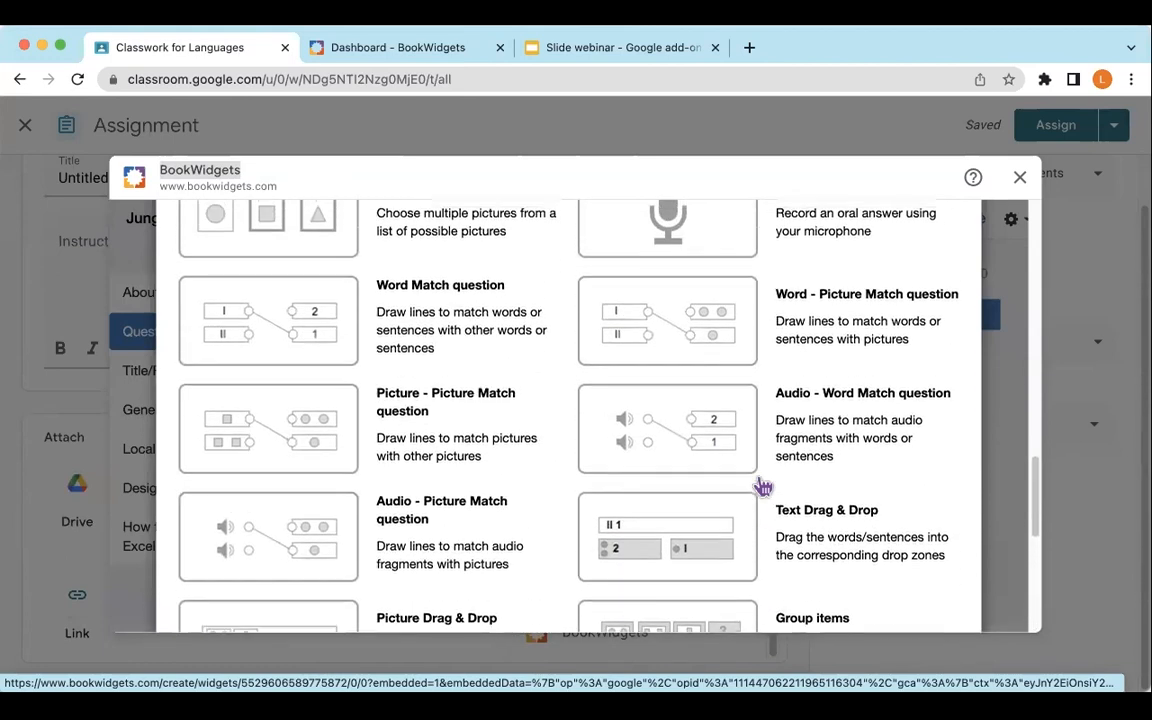
pyautogui.scroll(7, 763, 487)
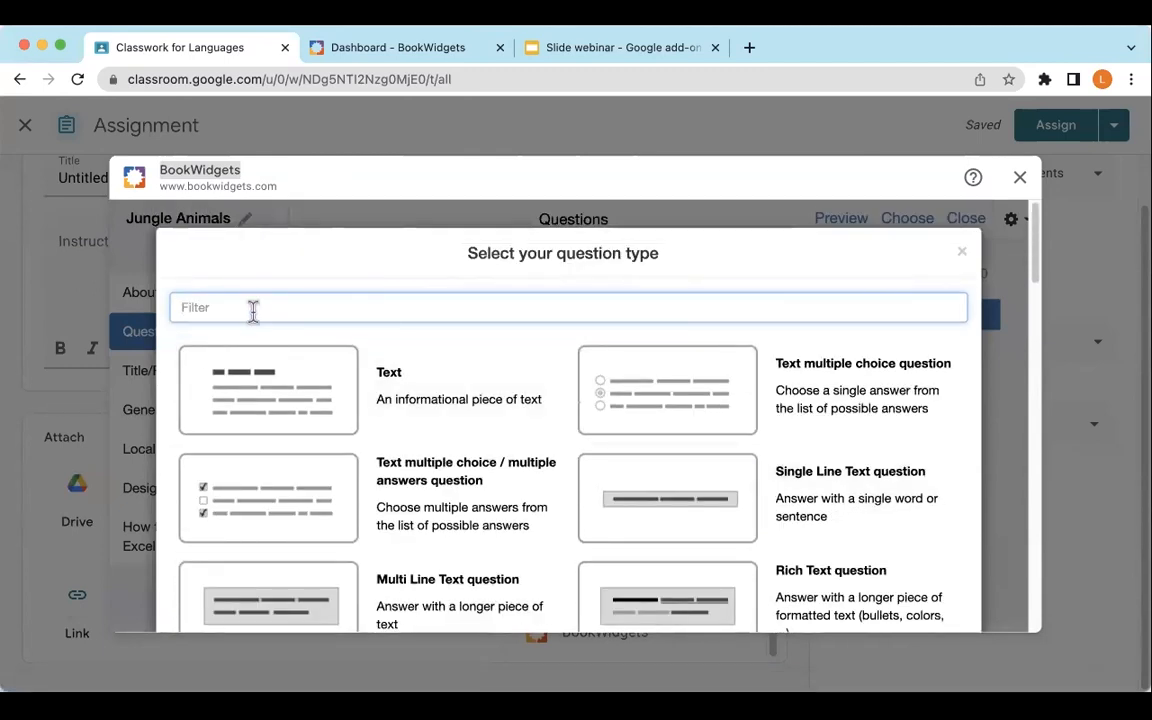
# Filter the question types by "true" and clear the filter again.
pyautogui.write('true')
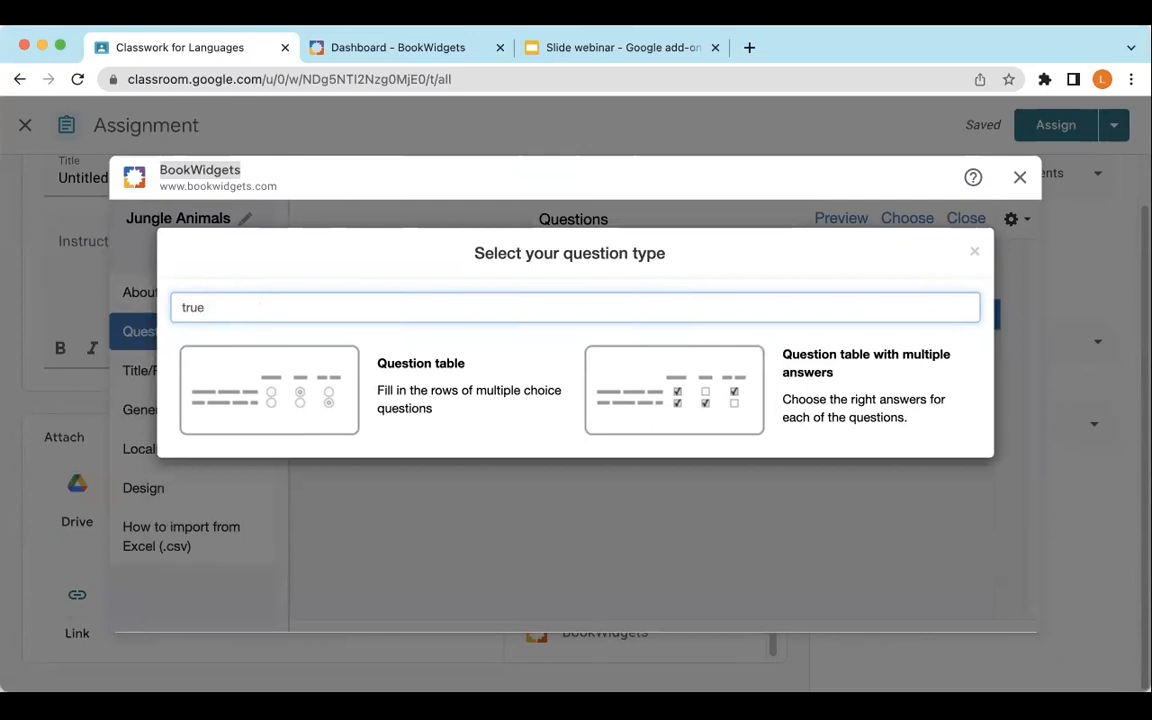
pyautogui.press('BackSpace')
pyautogui.press('BackSpace')
pyautogui.press('BackSpace')
pyautogui.press('BackSpace')
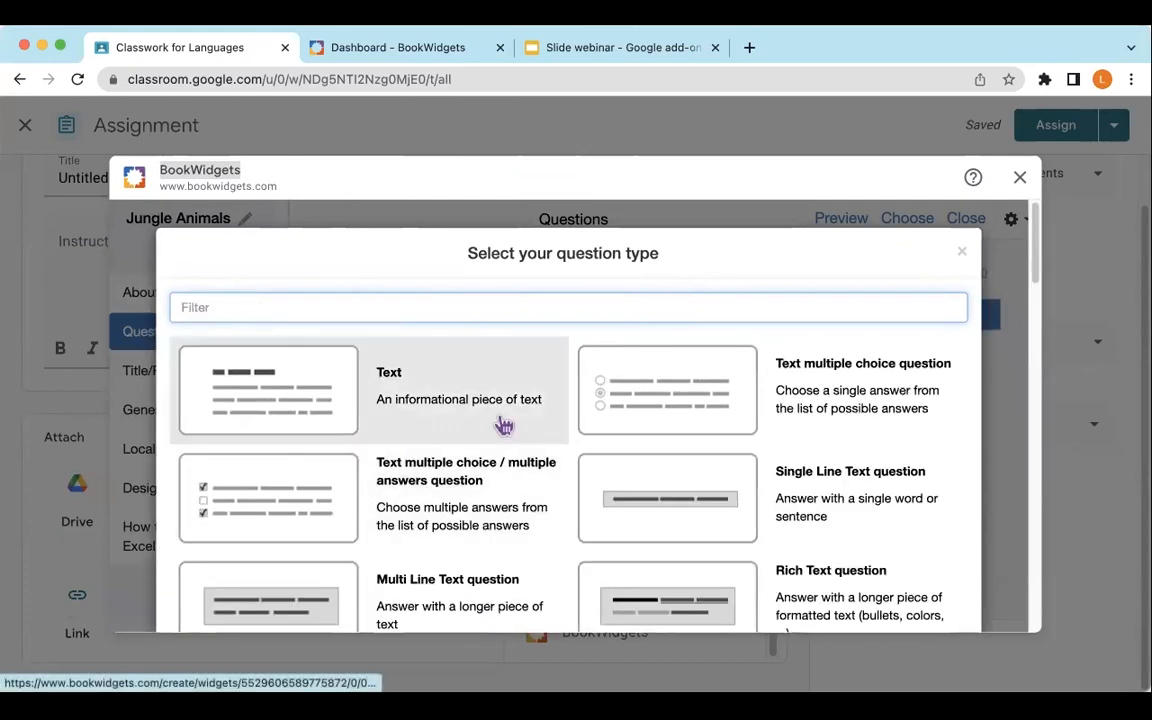
# Add an Annotate picture question to the worksheet.
pyautogui.scroll(-1, 556, 449)
pyautogui.scroll(-10, 556, 449)
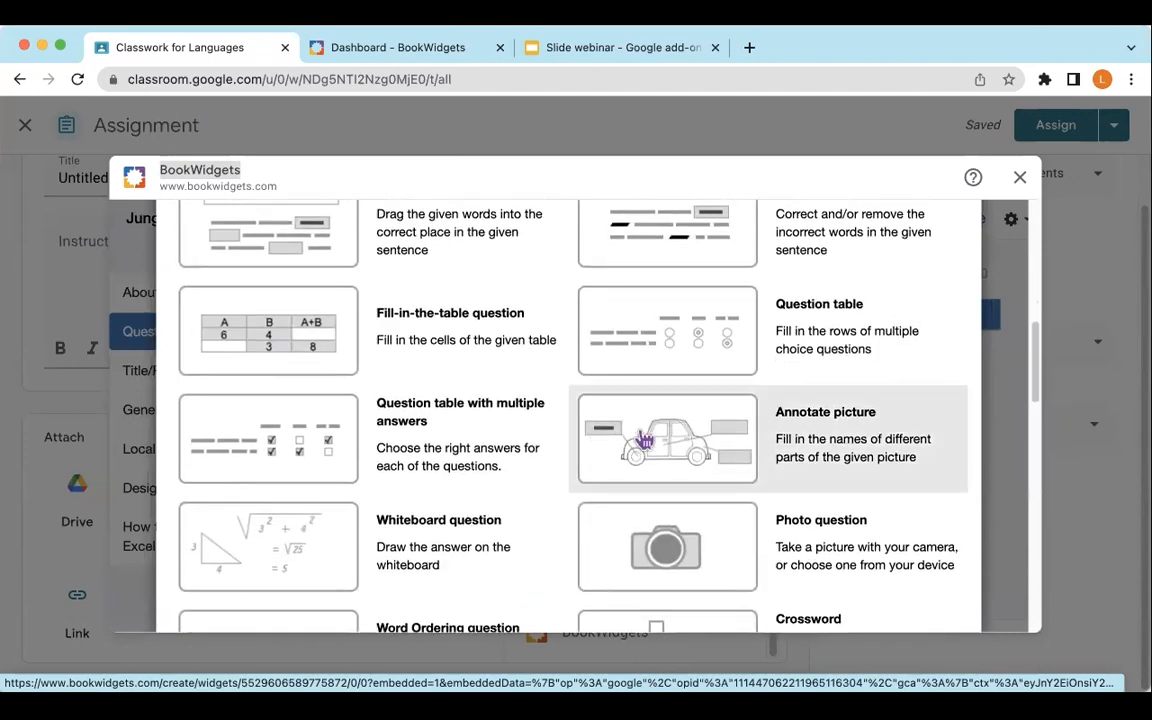
pyautogui.click(645, 440)
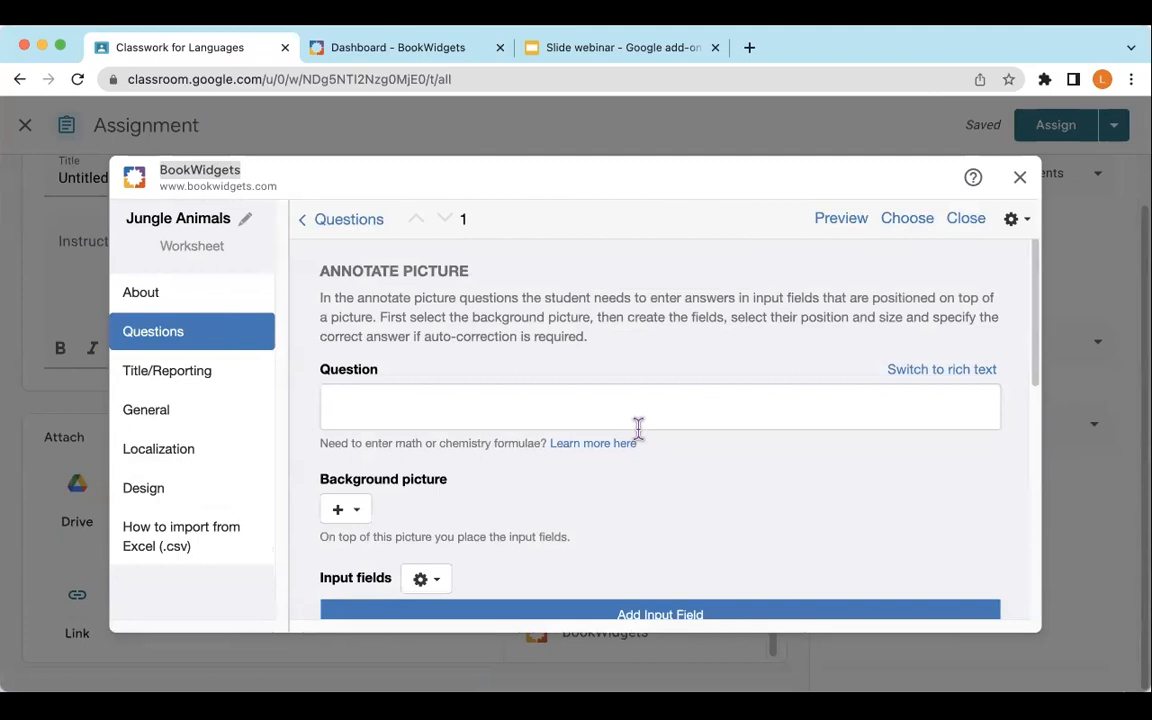
# Enter the question text "Directions: complete the activities. Spelling counts!" and switch the question to rich text.
pyautogui.click(455, 406)
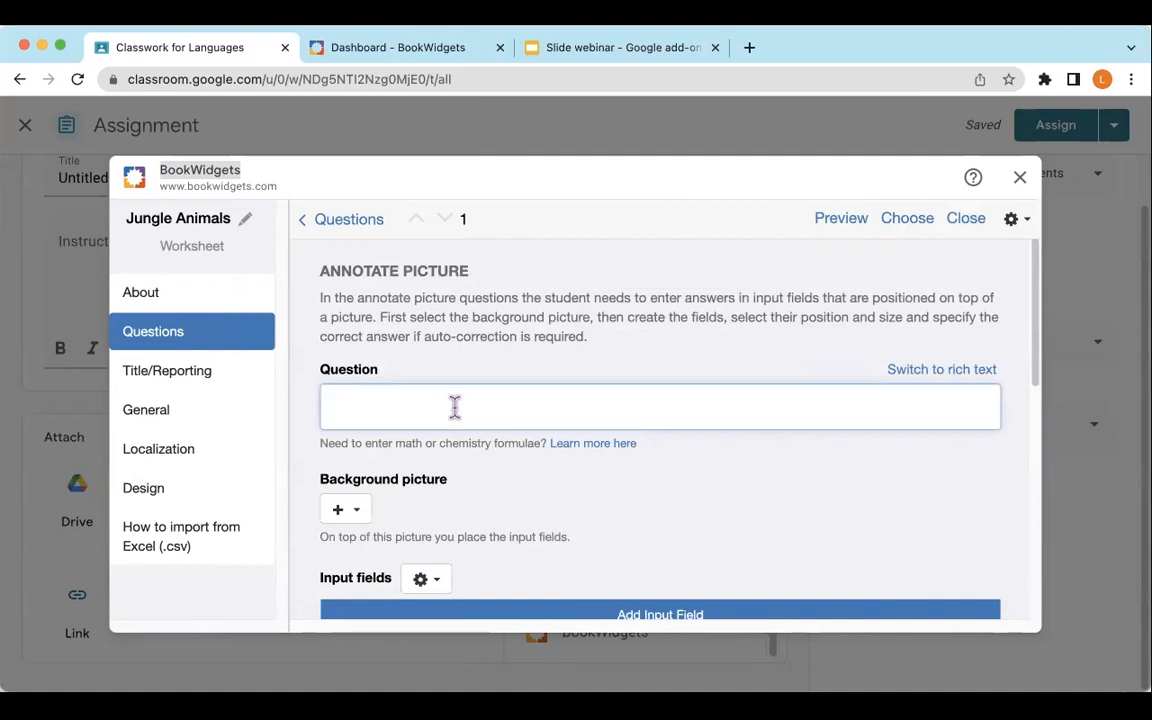
pyautogui.write('Directions:')
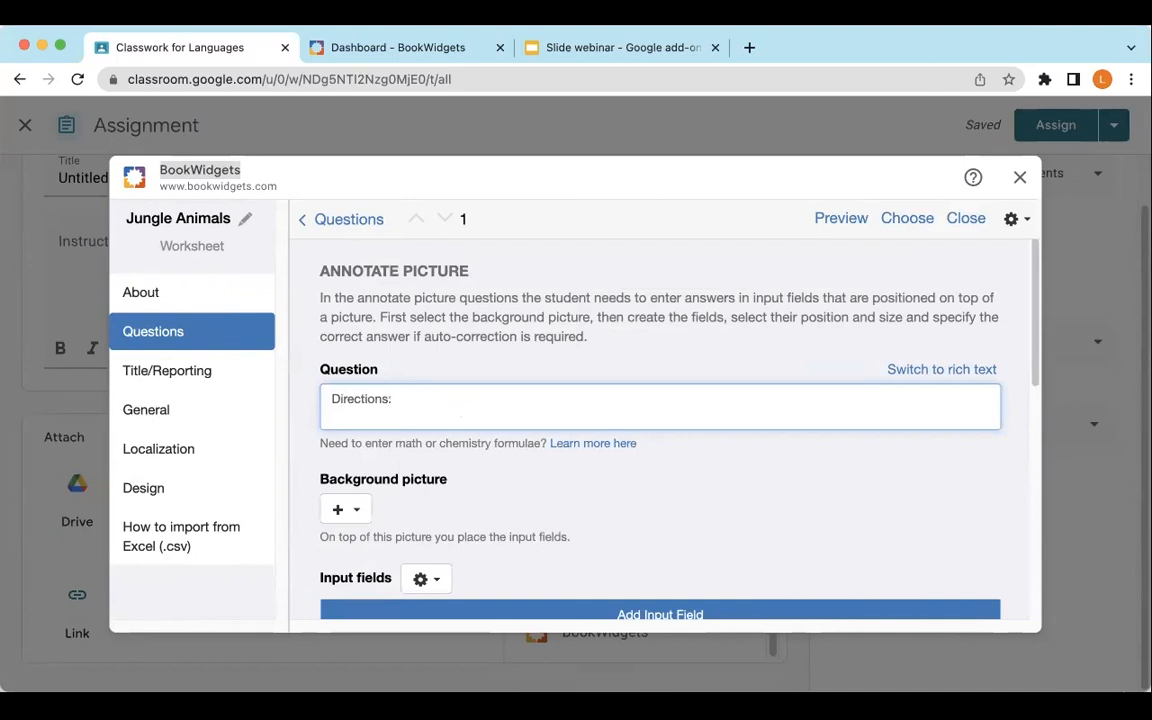
pyautogui.click(947, 379)
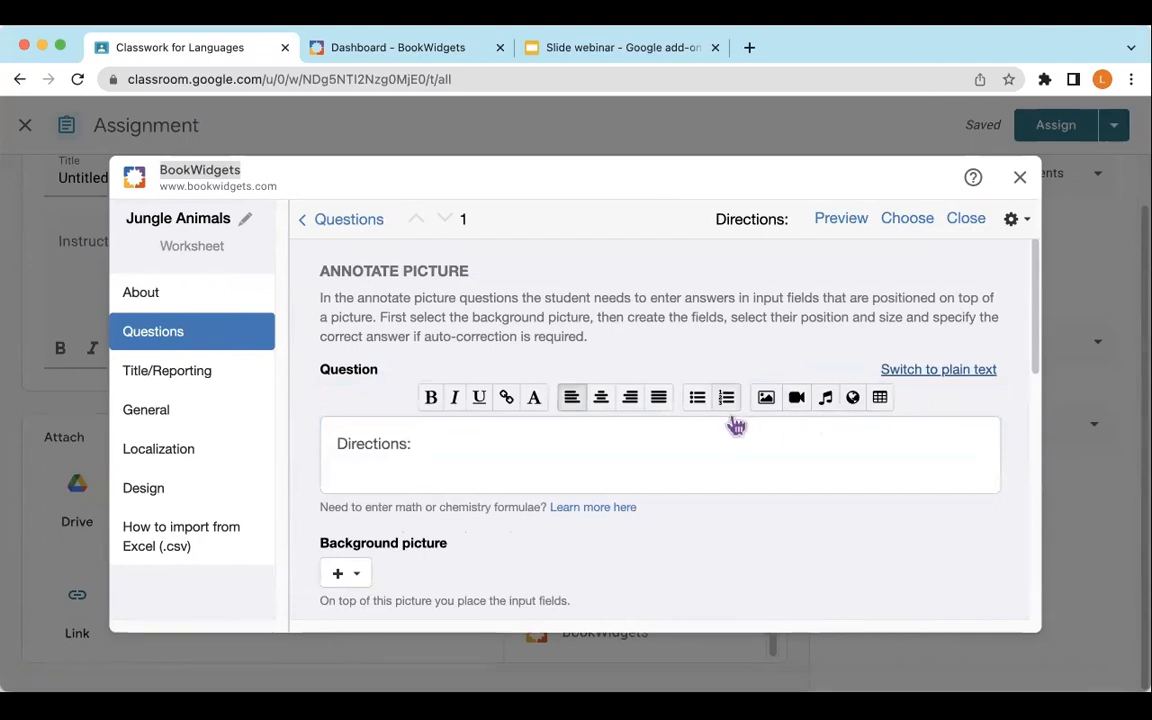
pyautogui.click(425, 448)
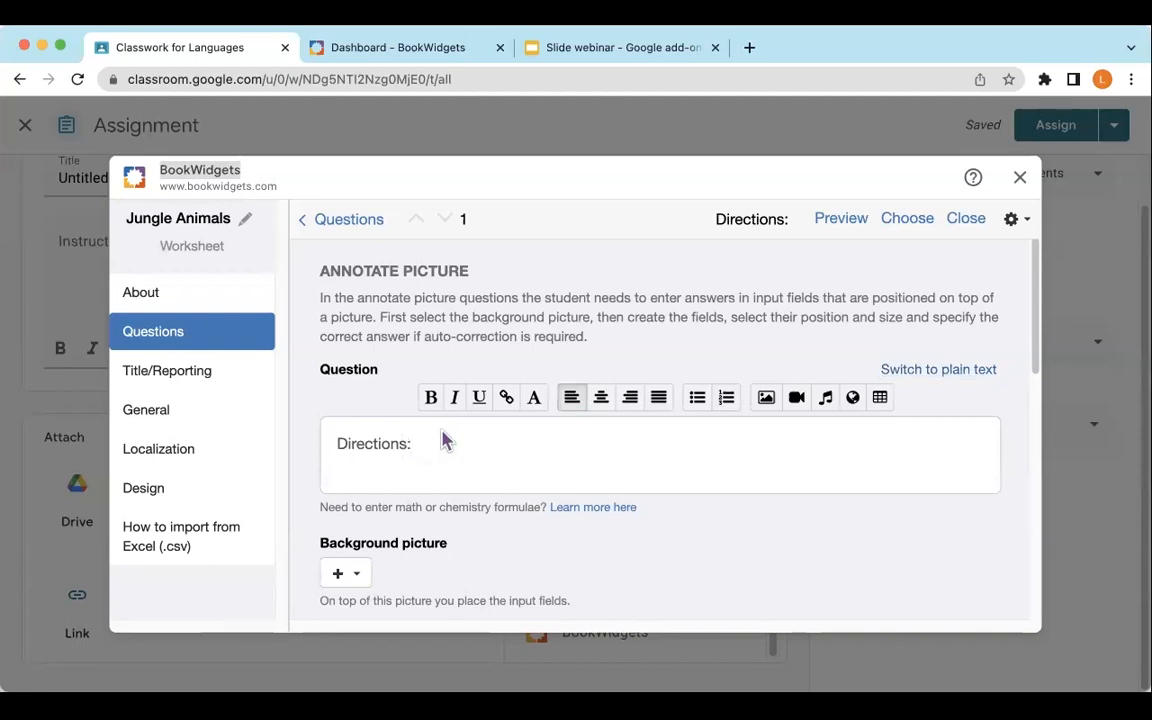
pyautogui.write('complete the activities.  Spelling counts!')
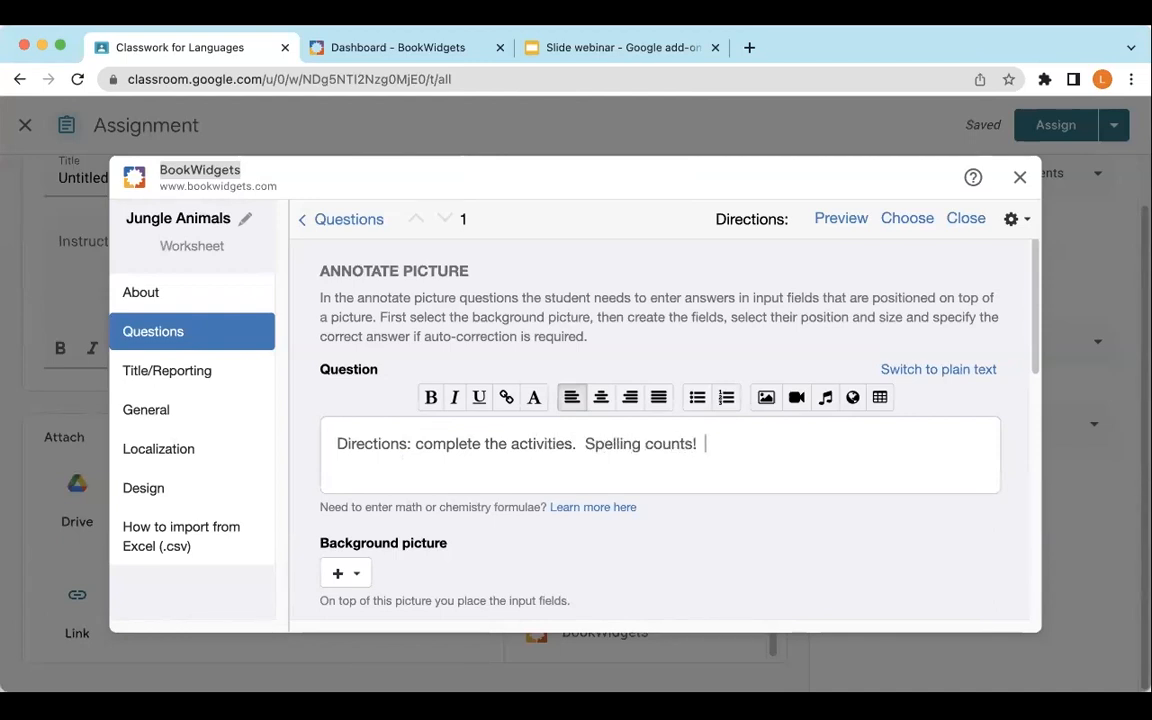
# Set animals.png as the background picture of the Annotate picture question.
pyautogui.scroll(-3, 395, 550)
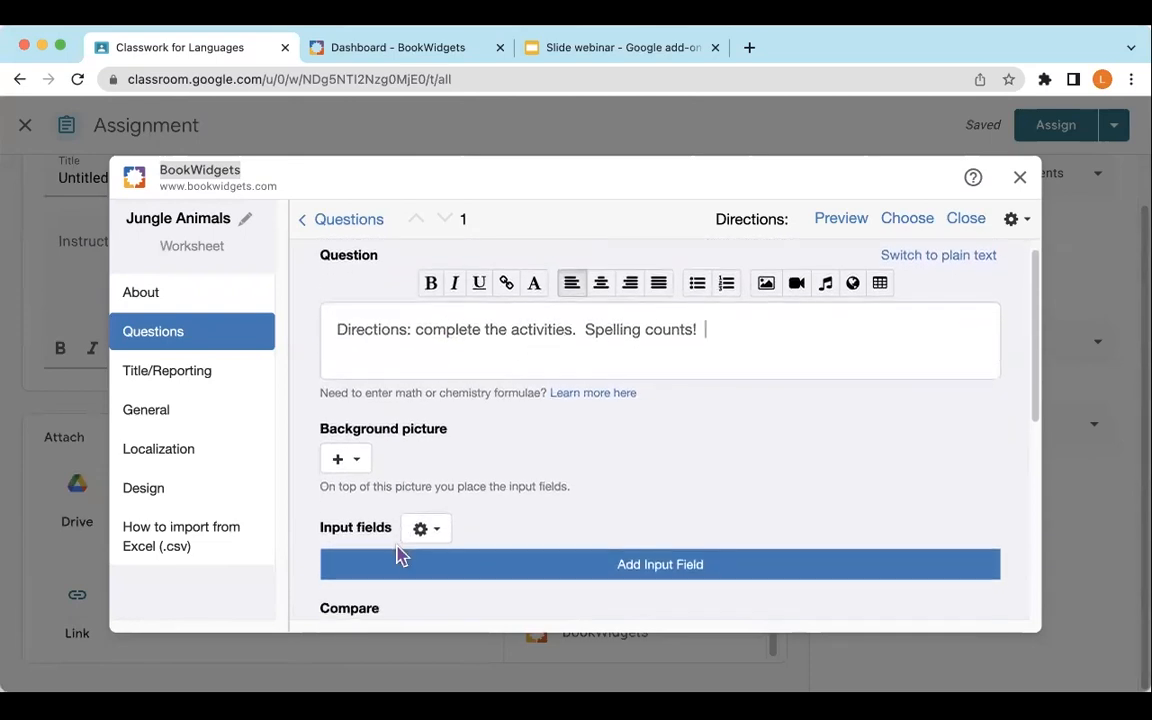
pyautogui.click(355, 462)
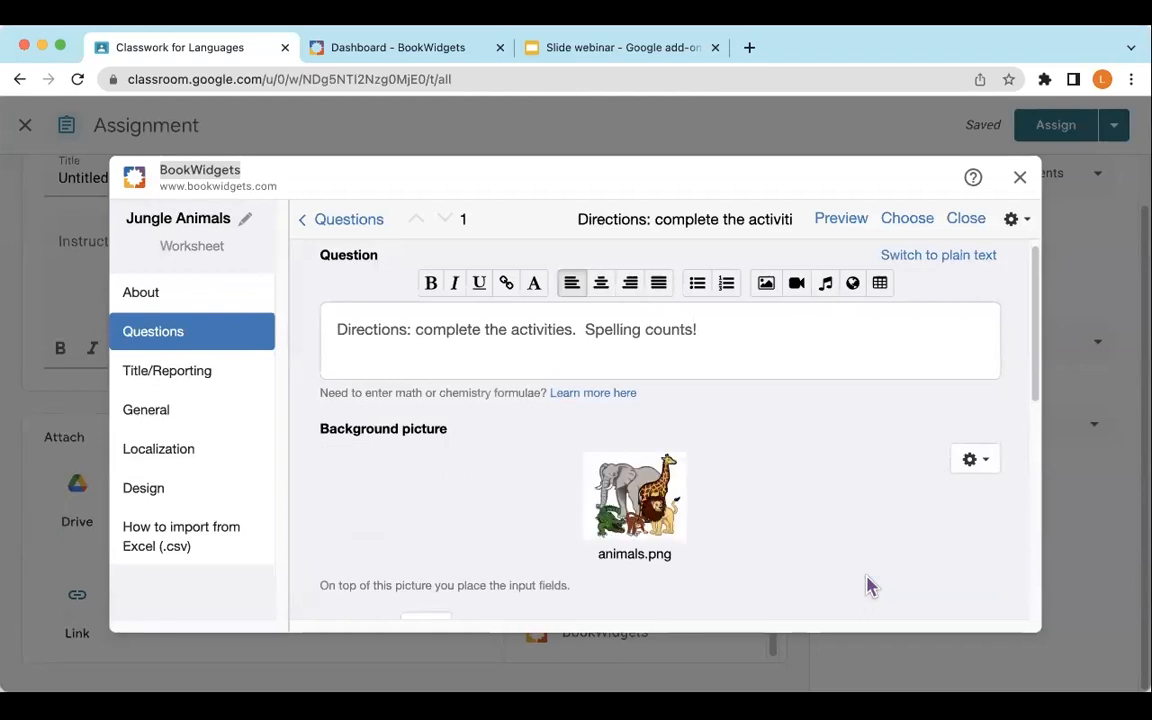
# Add an input field to the picture with the correct answers "elephant ##an elephant".
pyautogui.scroll(-3, 855, 532)
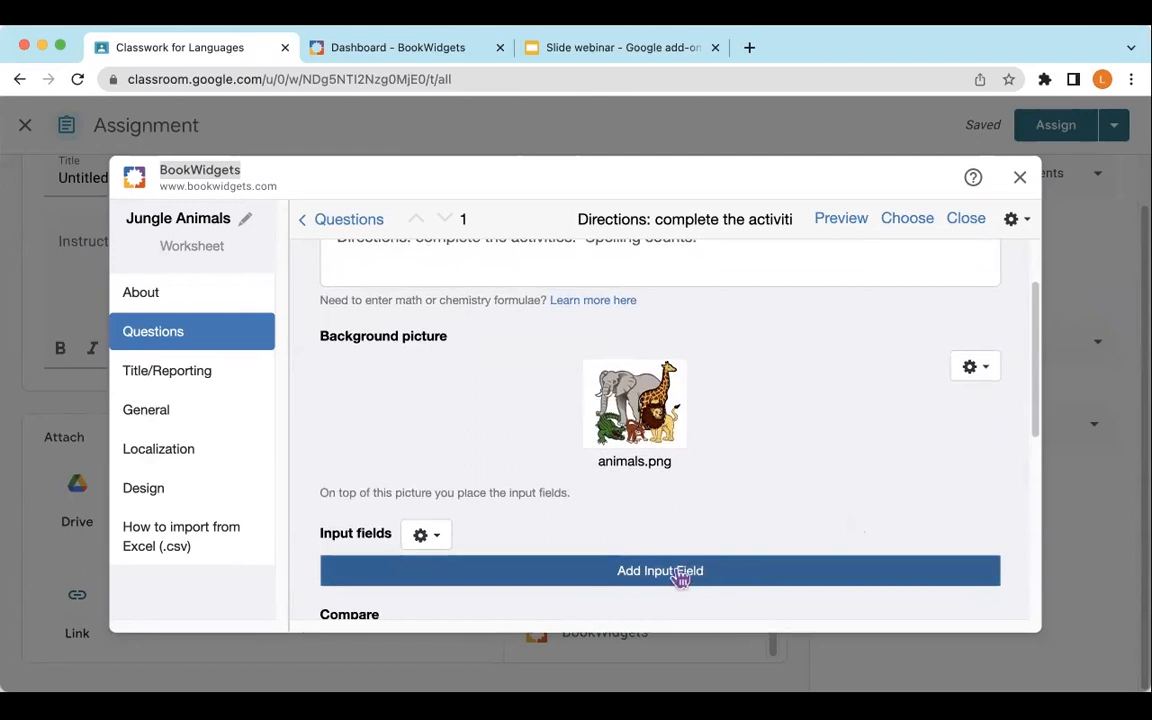
pyautogui.click(677, 578)
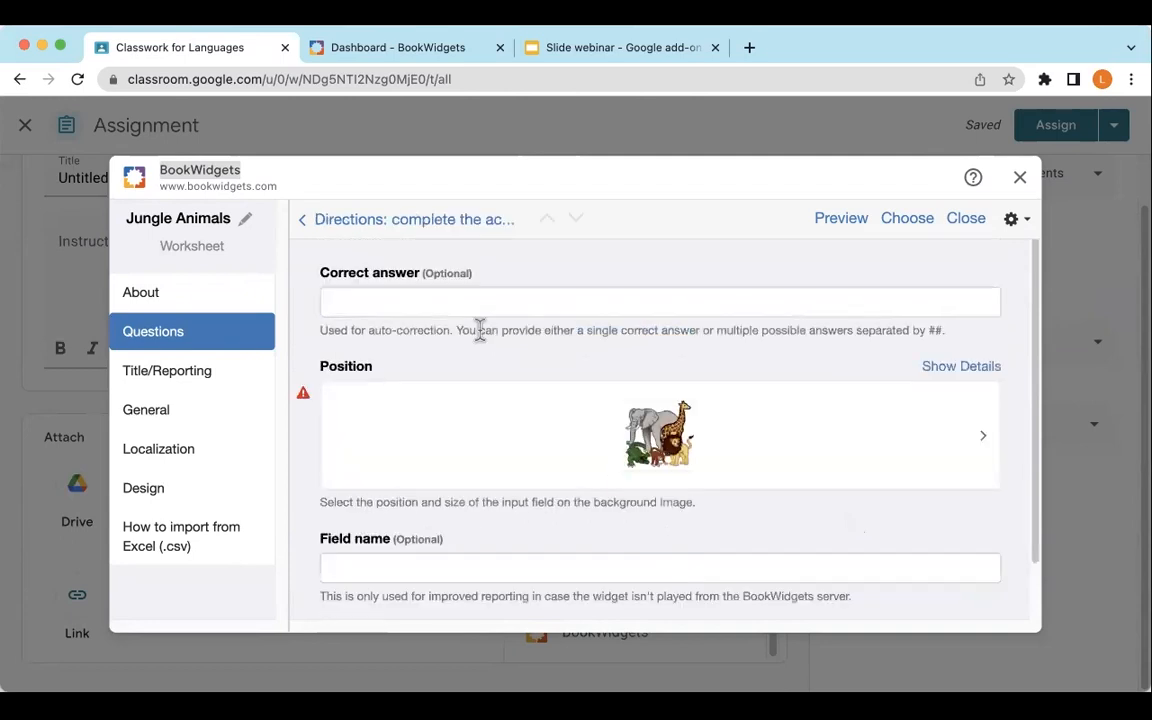
pyautogui.click(463, 302)
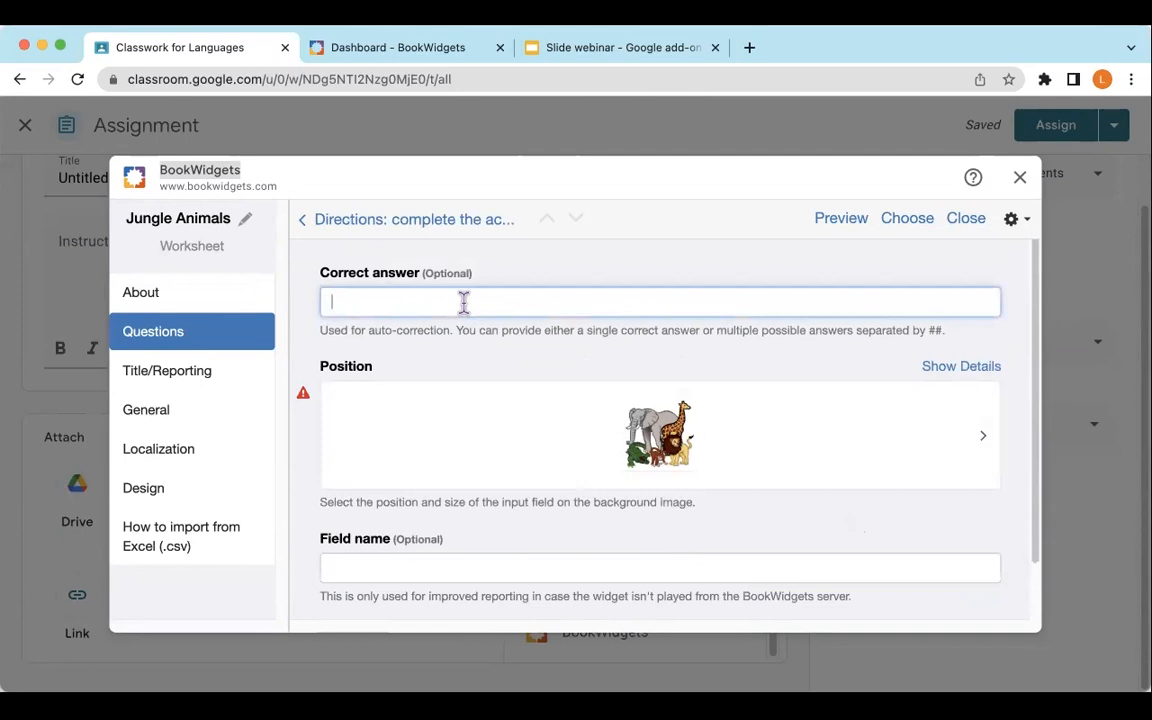
pyautogui.write('elephant')
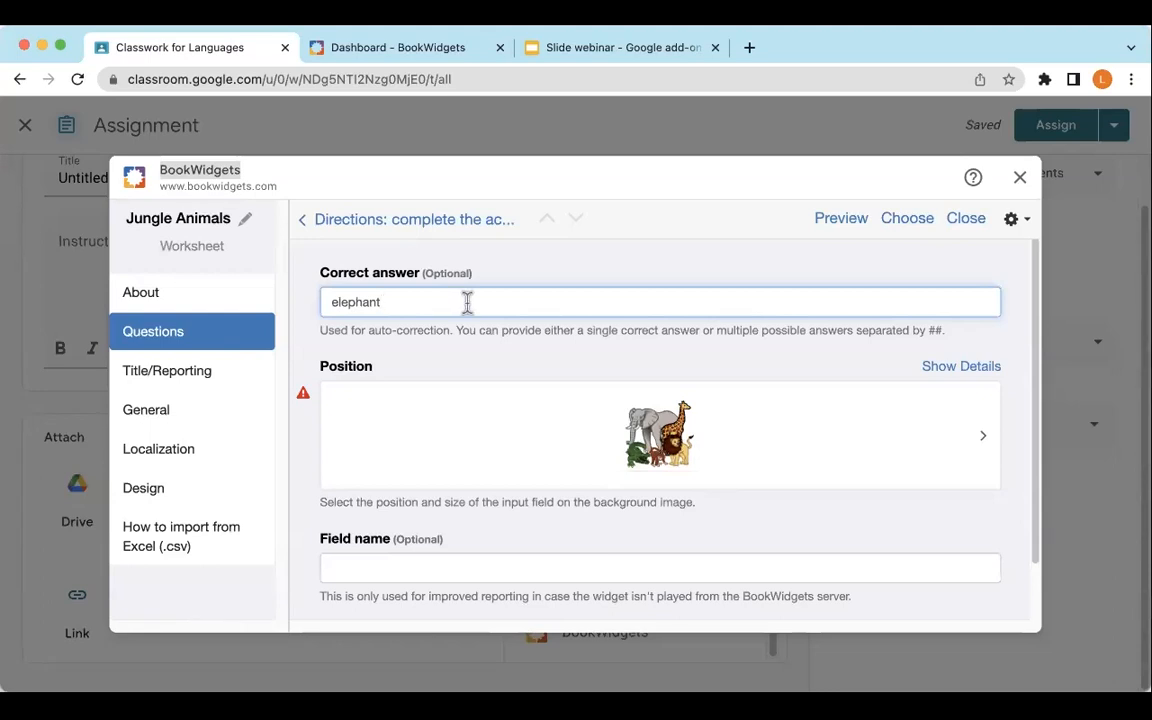
pyautogui.write('##an elephant')
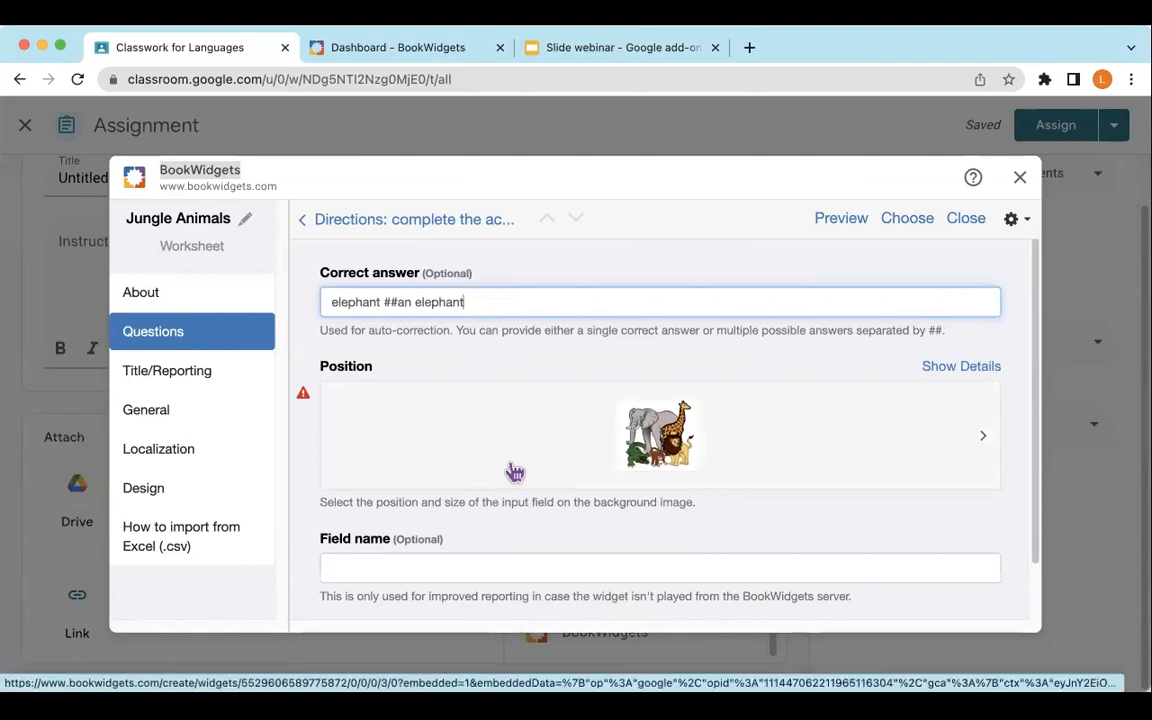
# Place the field's marker on the elephant's forehead and its answer box in the picture's upper-left corner, and save the position.
pyautogui.click(583, 395)
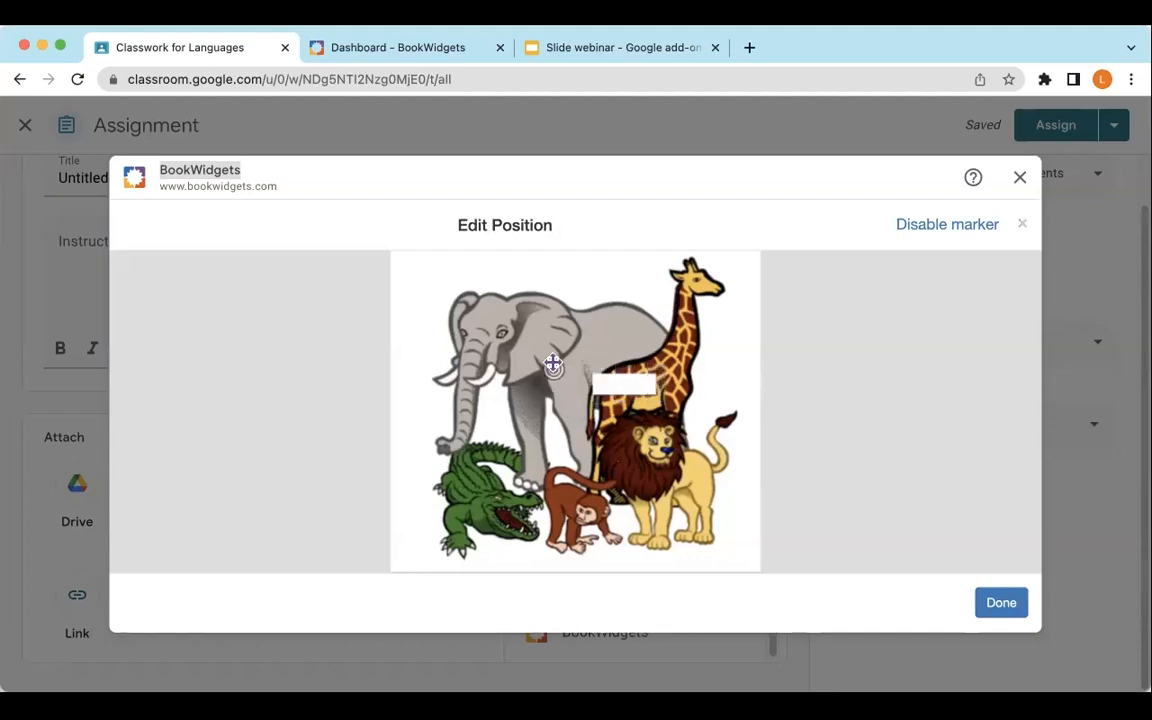
pyautogui.click(488, 314)
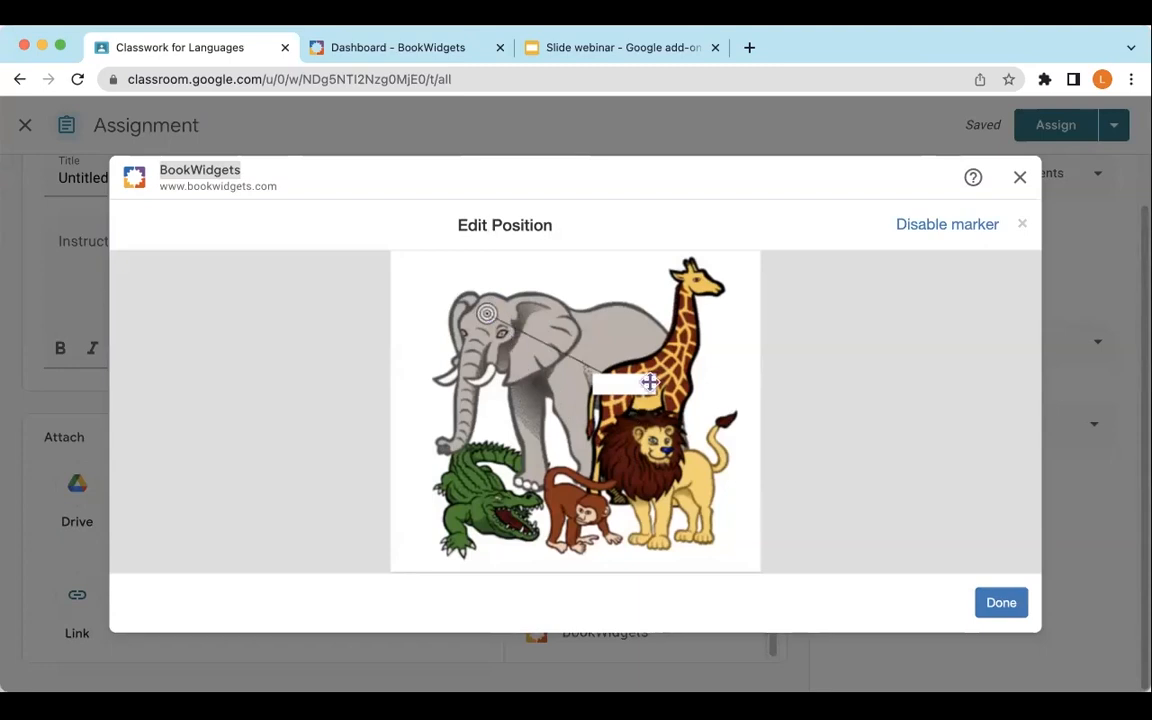
pyautogui.click(417, 280)
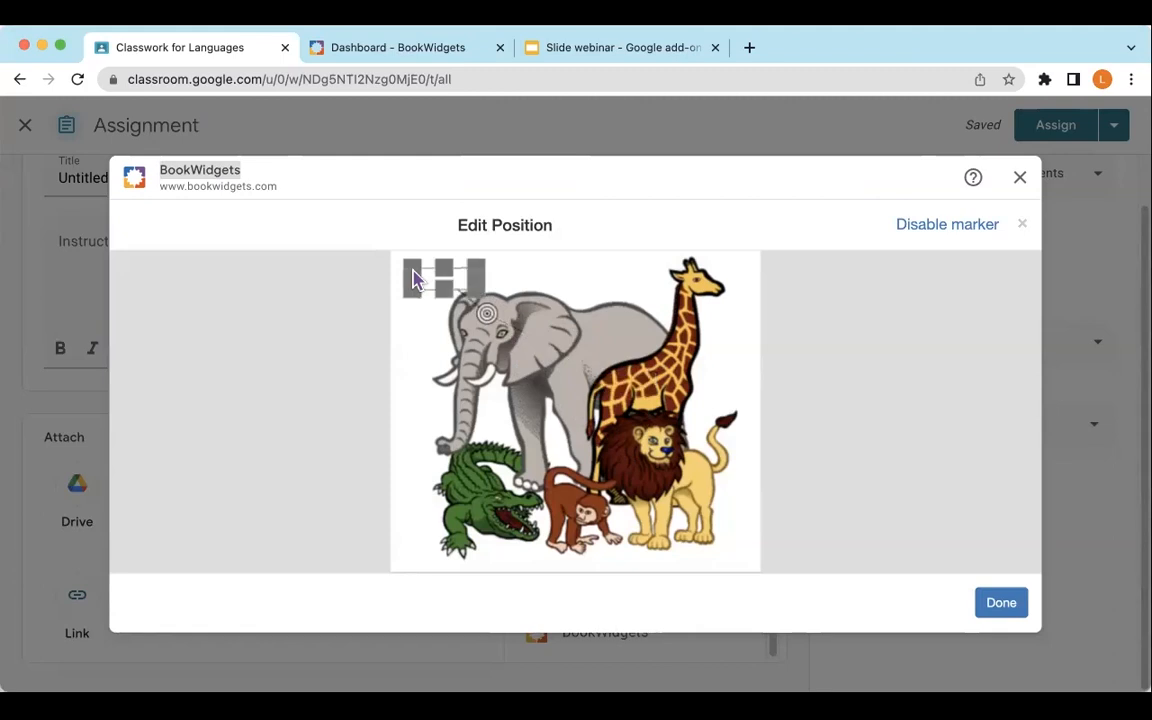
pyautogui.click(397, 370)
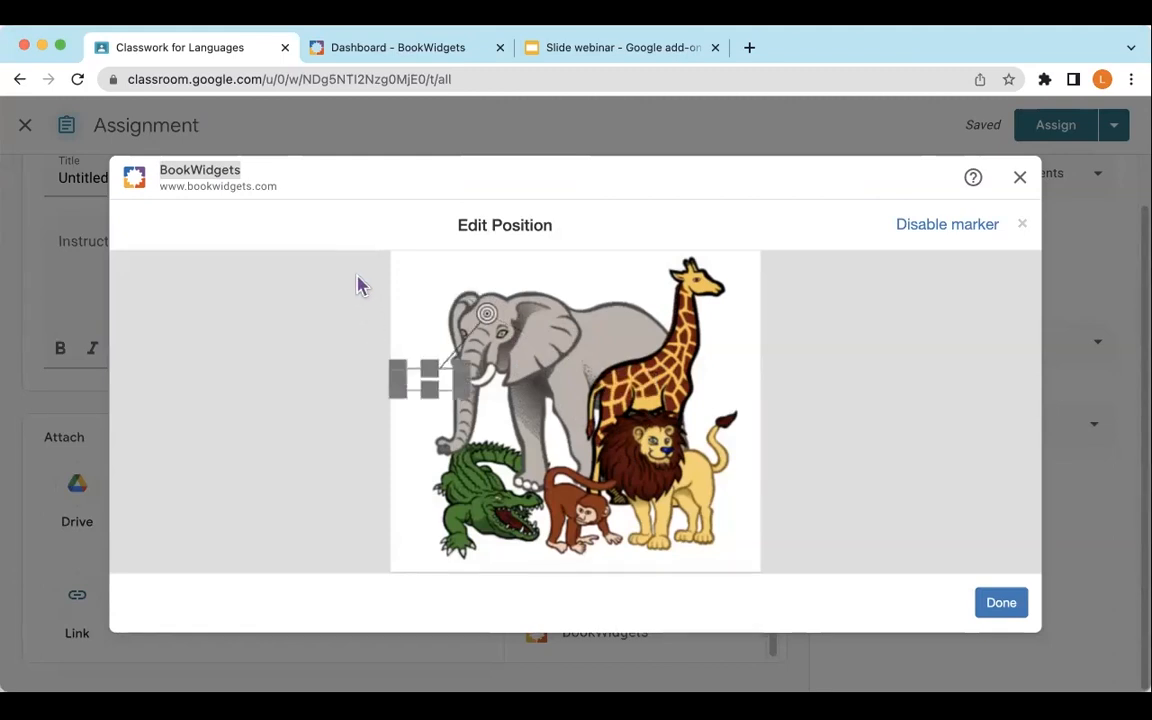
pyautogui.click(419, 271)
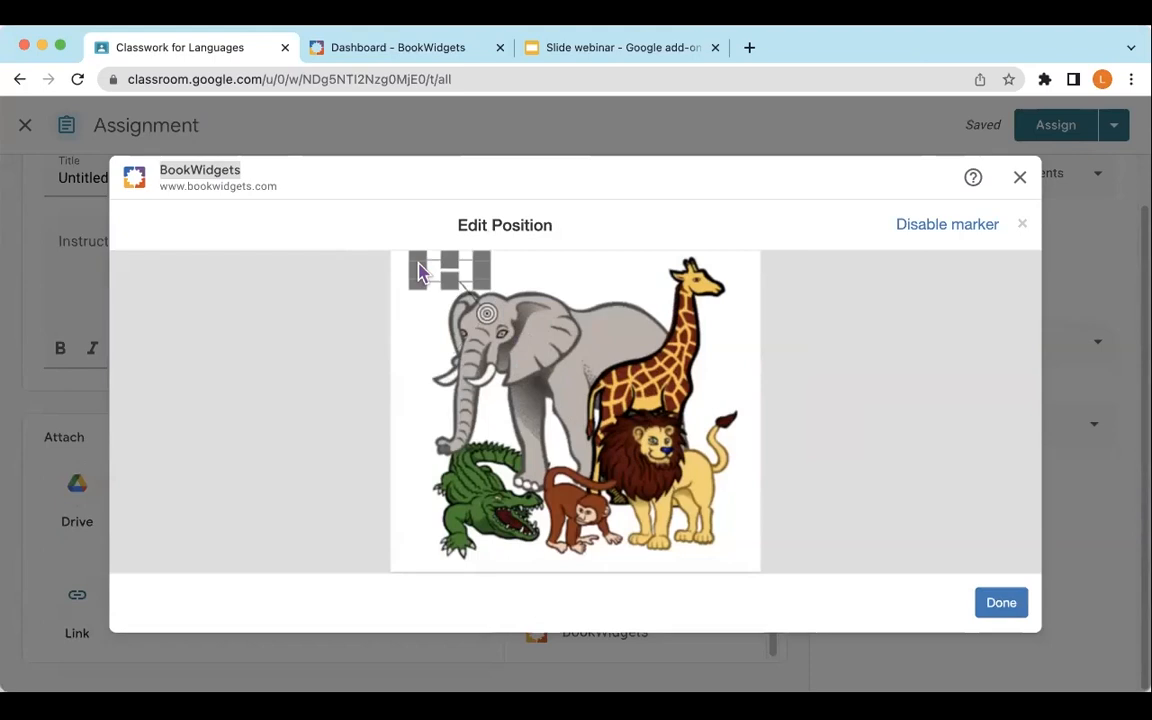
pyautogui.click(406, 337)
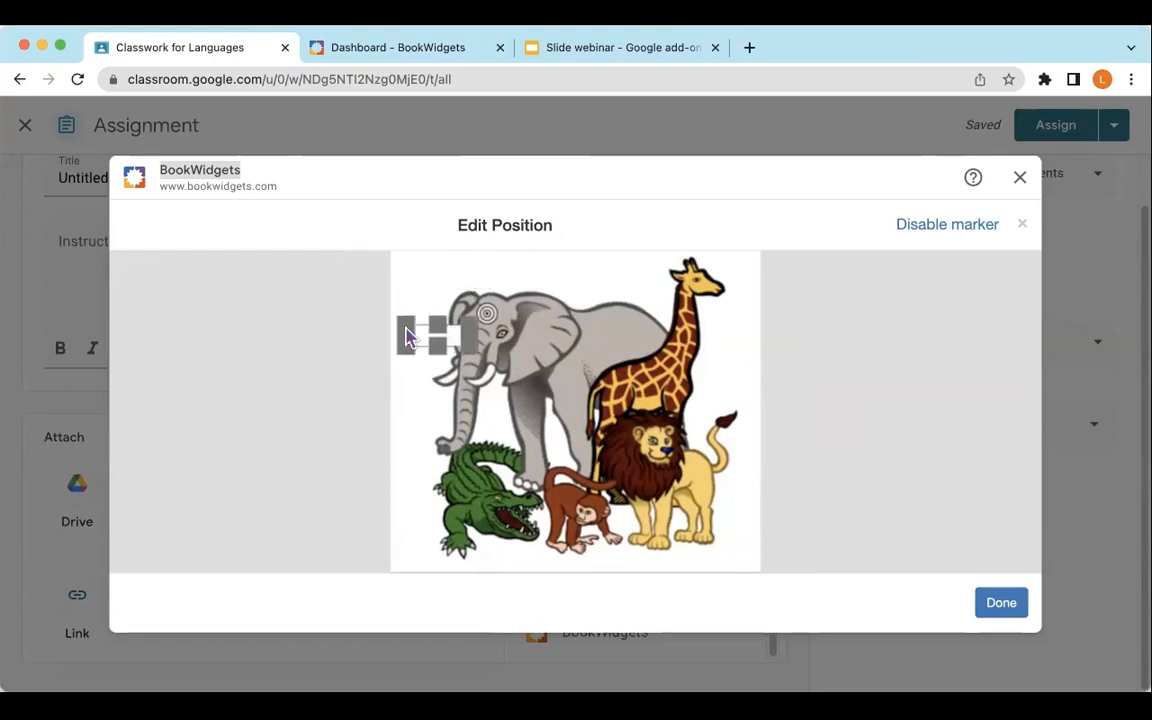
pyautogui.click(351, 315)
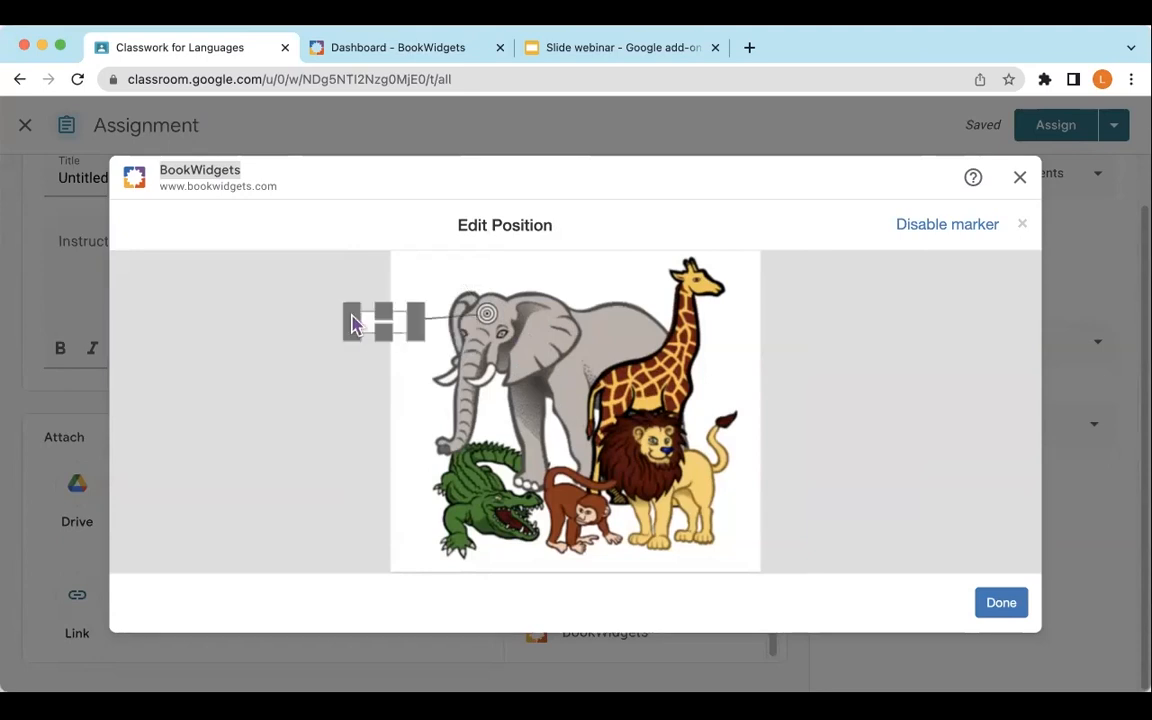
pyautogui.click(405, 278)
pyautogui.click(405, 273)
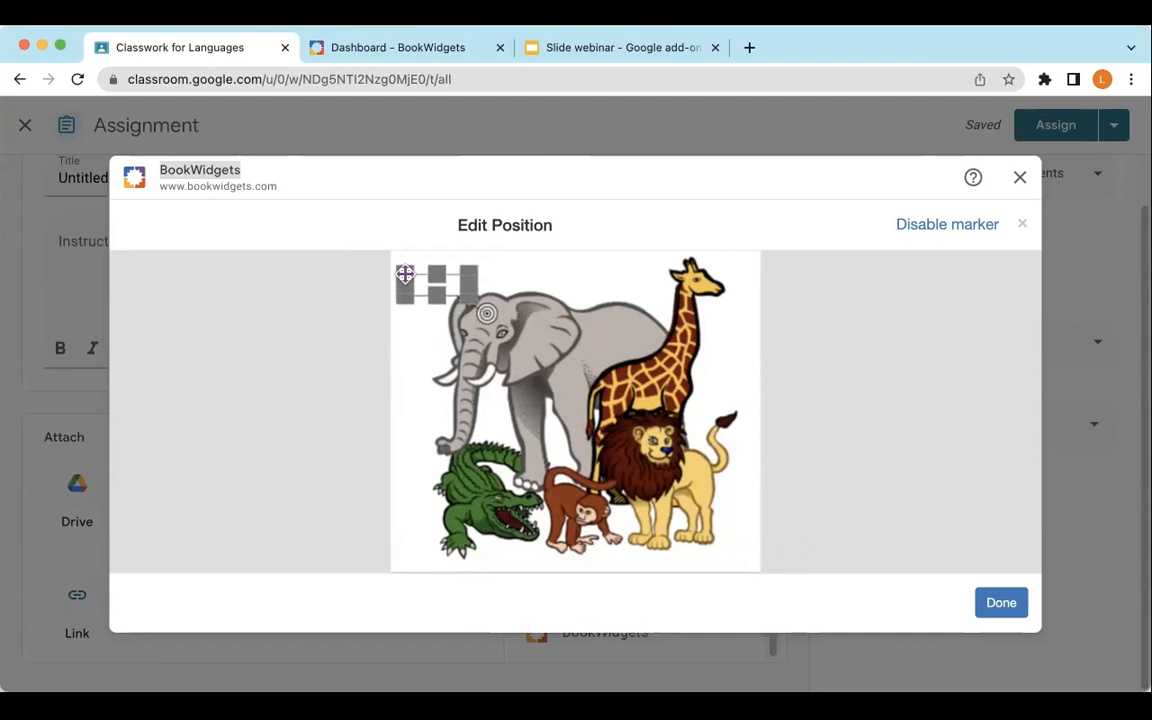
pyautogui.click(1010, 609)
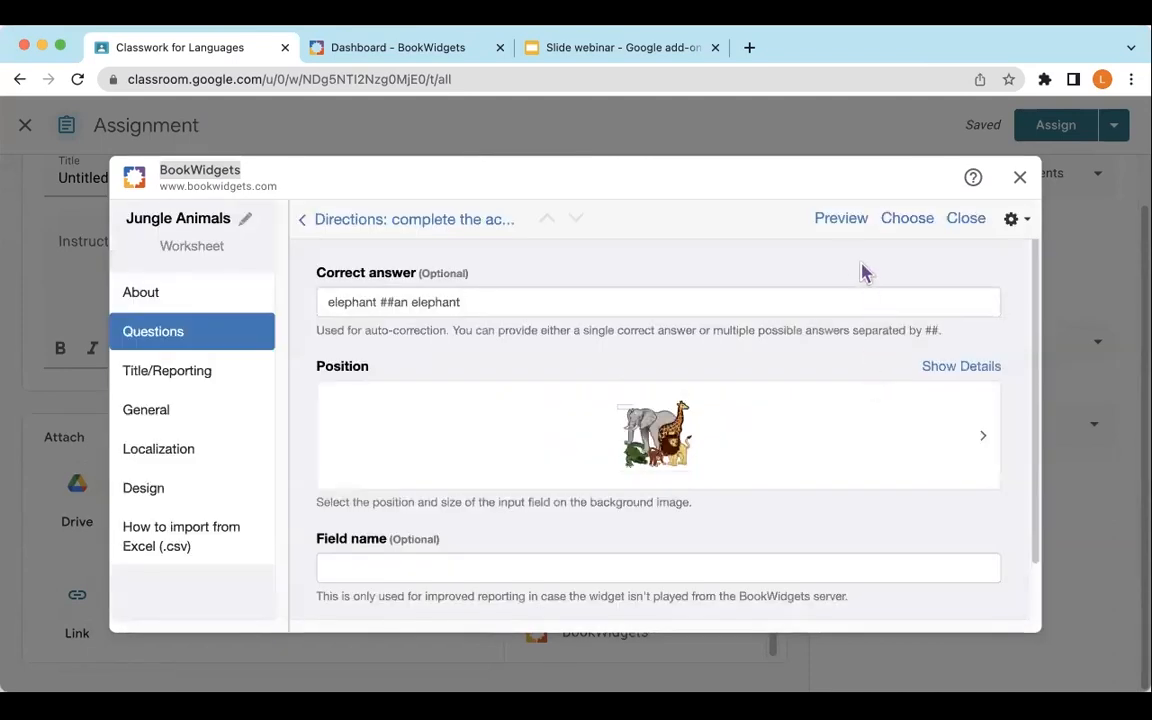
# Preview the worksheet in the student view, checking the elephant's answer box, and close the preview.
pyautogui.click(837, 222)
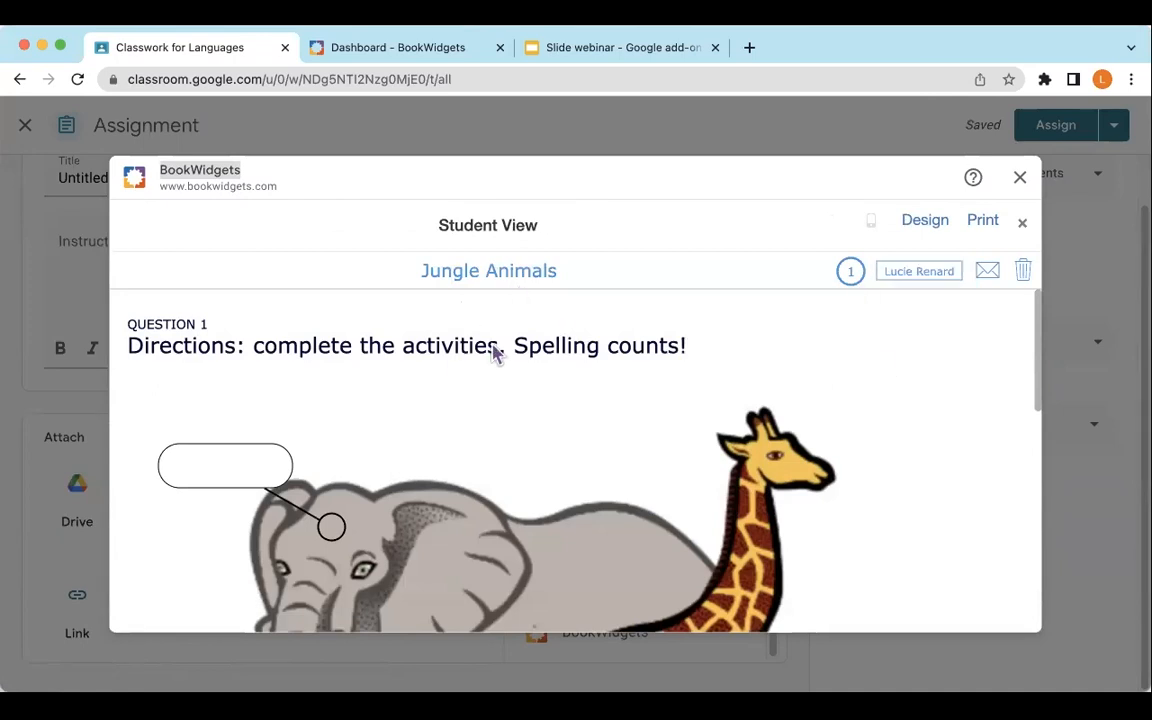
pyautogui.scroll(-2, 616, 406)
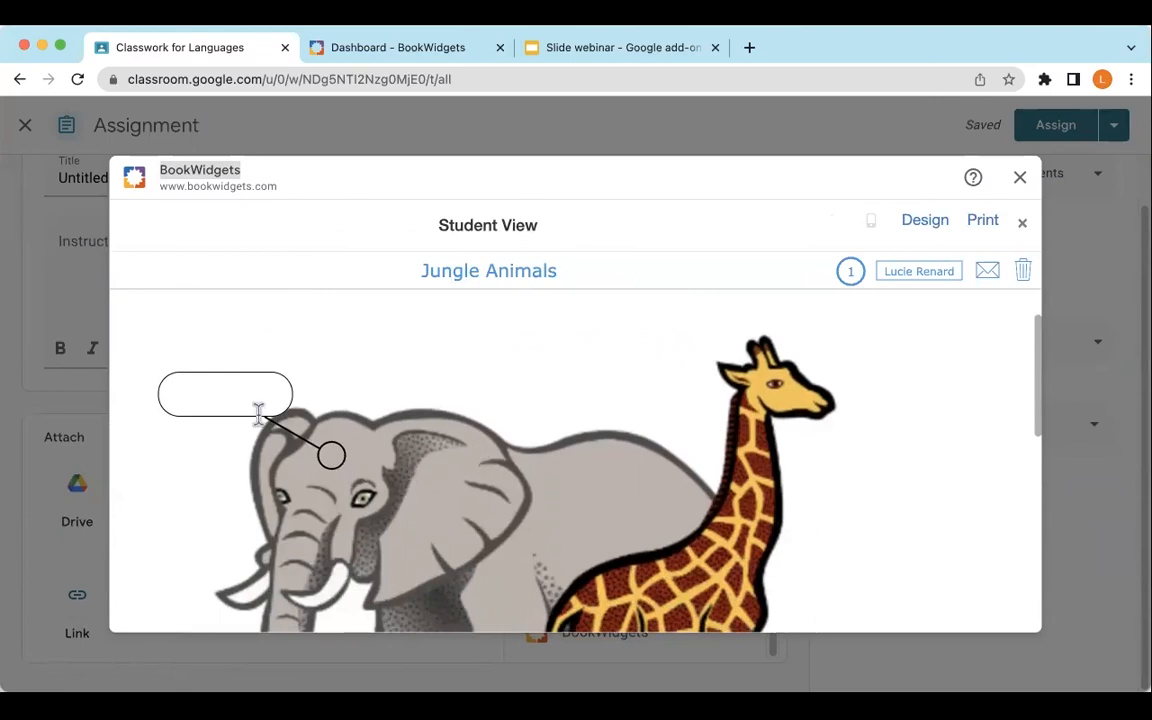
pyautogui.click(226, 397)
pyautogui.click(1023, 226)
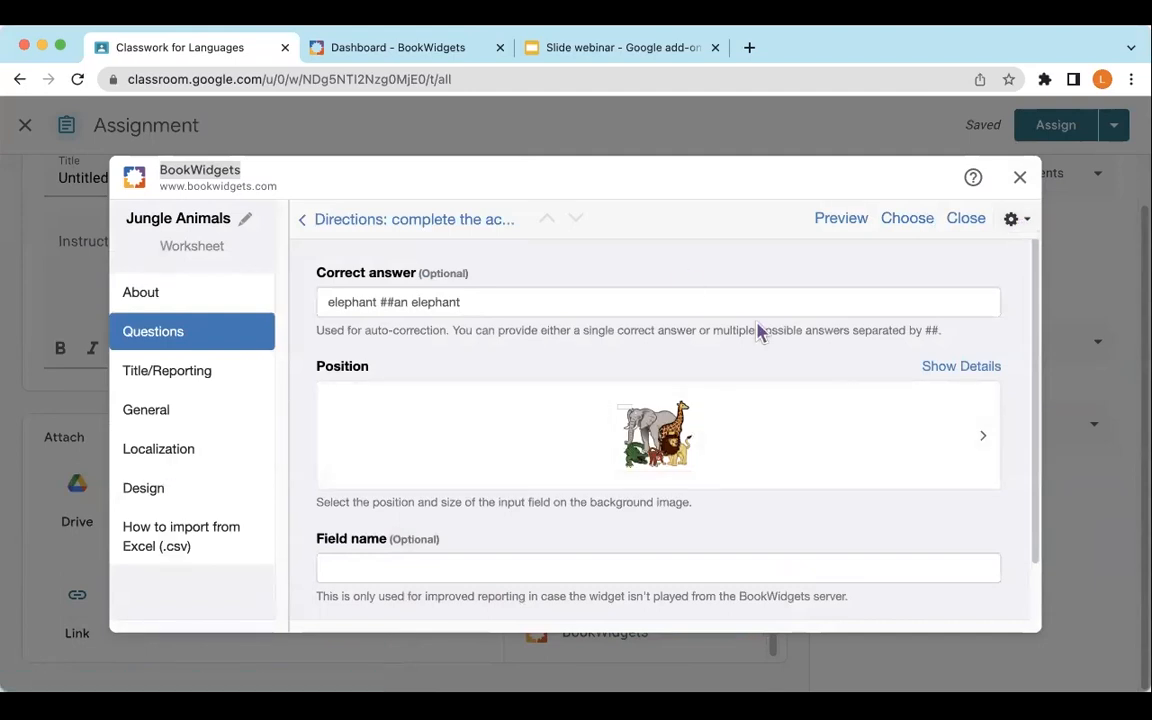
# Add a second input field with its marker on the monkey and its answer box just below the monkey.
pyautogui.scroll(-1, 757, 332)
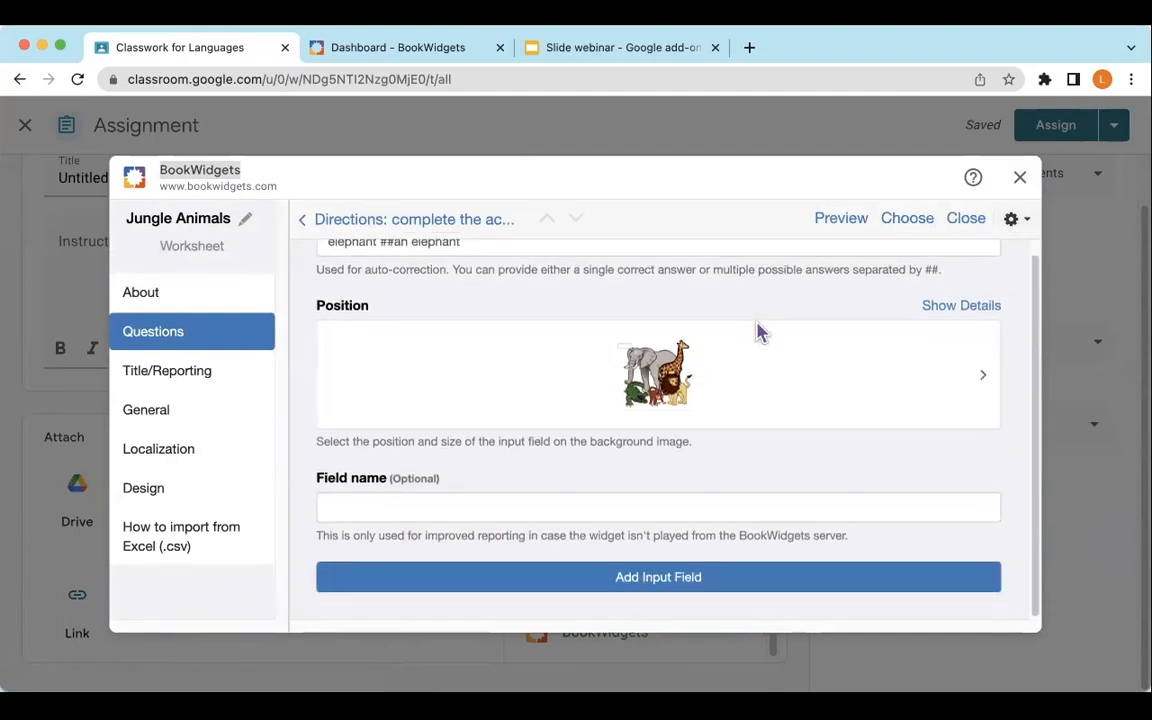
pyautogui.click(664, 580)
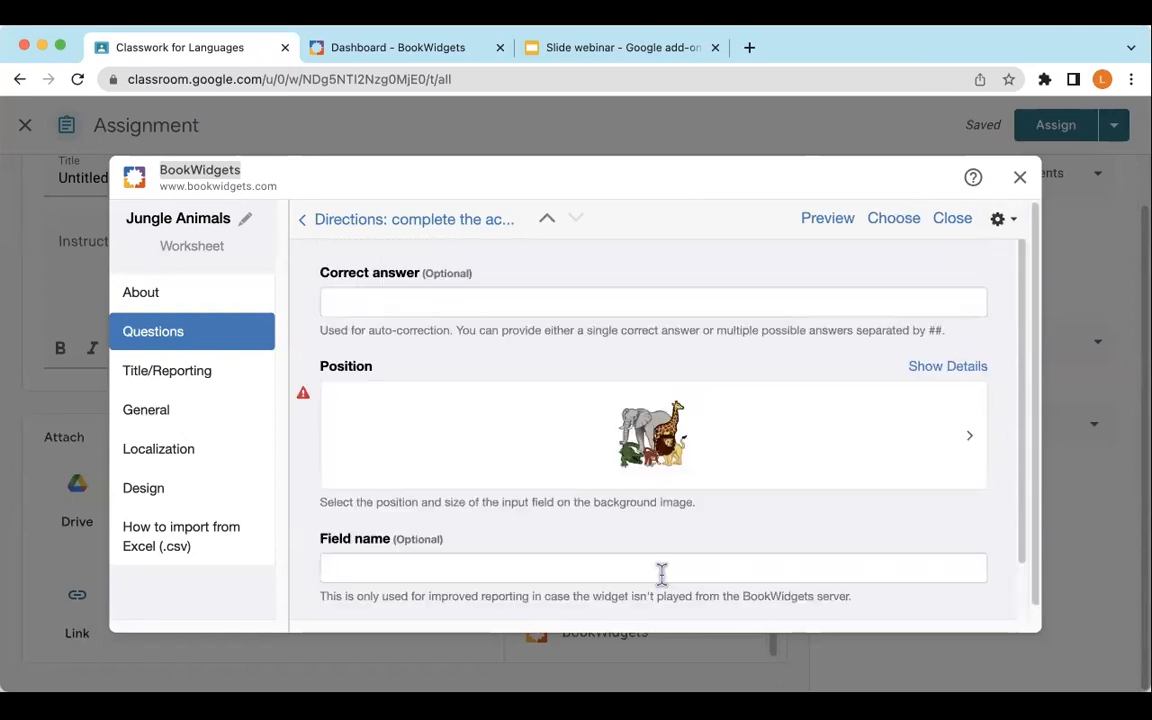
pyautogui.click(658, 435)
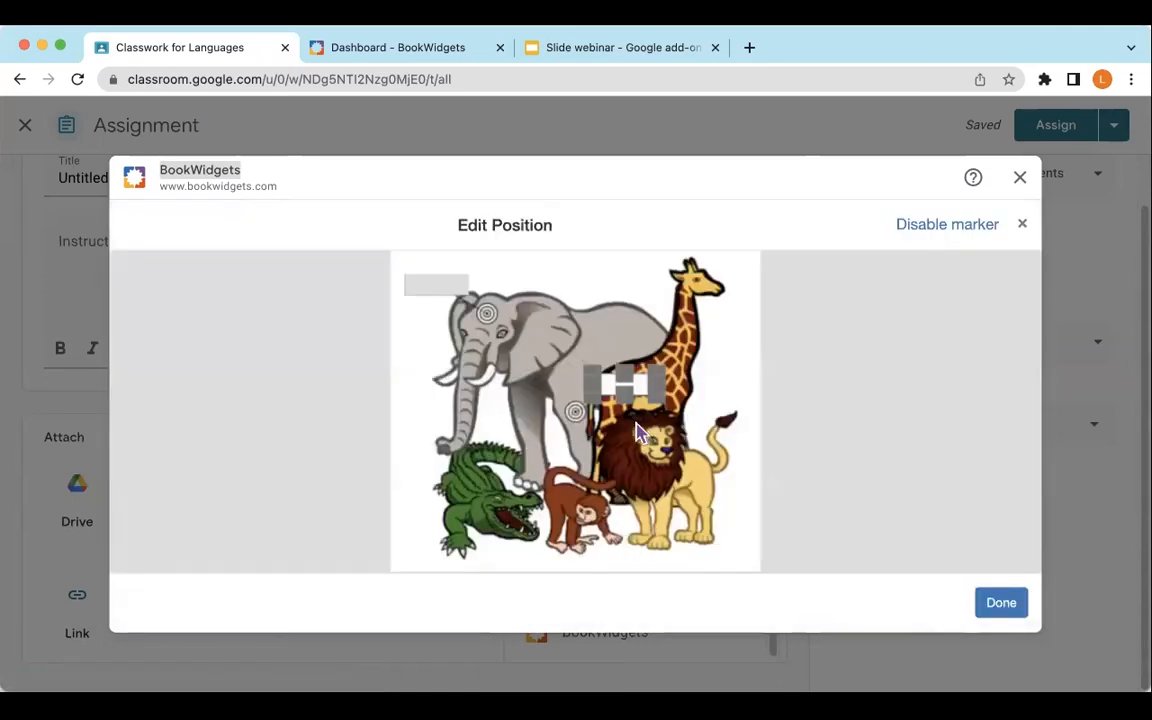
pyautogui.moveTo(577, 409)
pyautogui.mouseDown()
pyautogui.moveTo(556, 521)
pyautogui.moveTo(567, 498)
pyautogui.mouseUp()
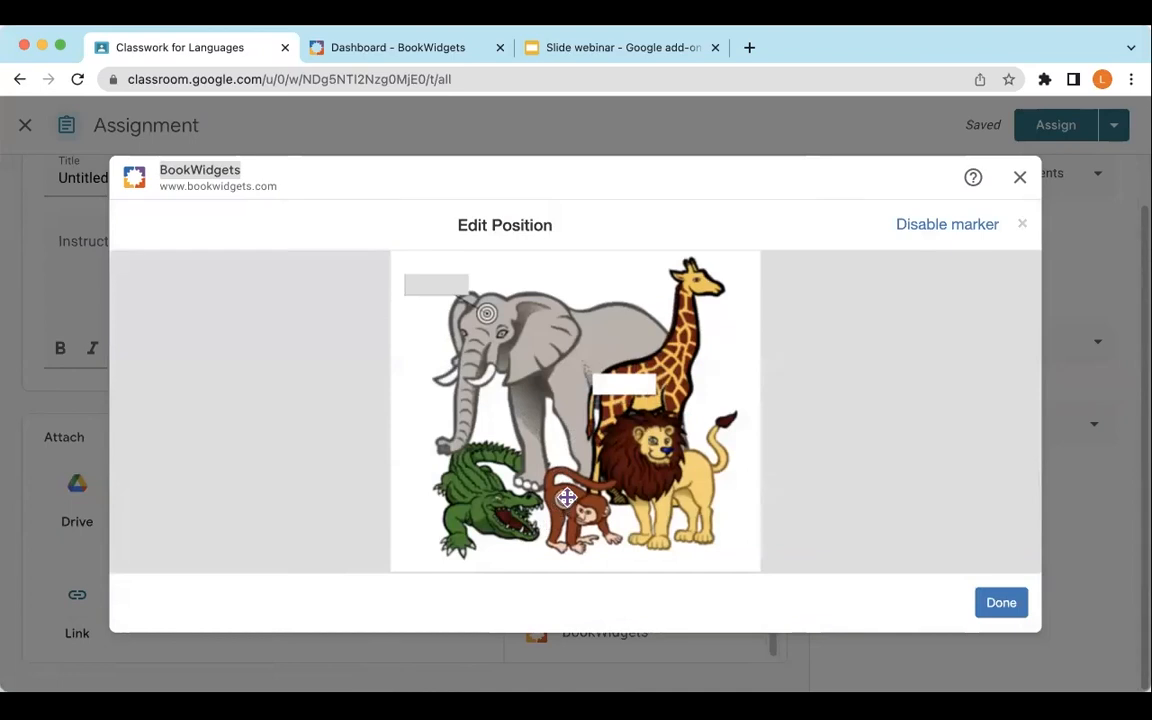
pyautogui.click(643, 565)
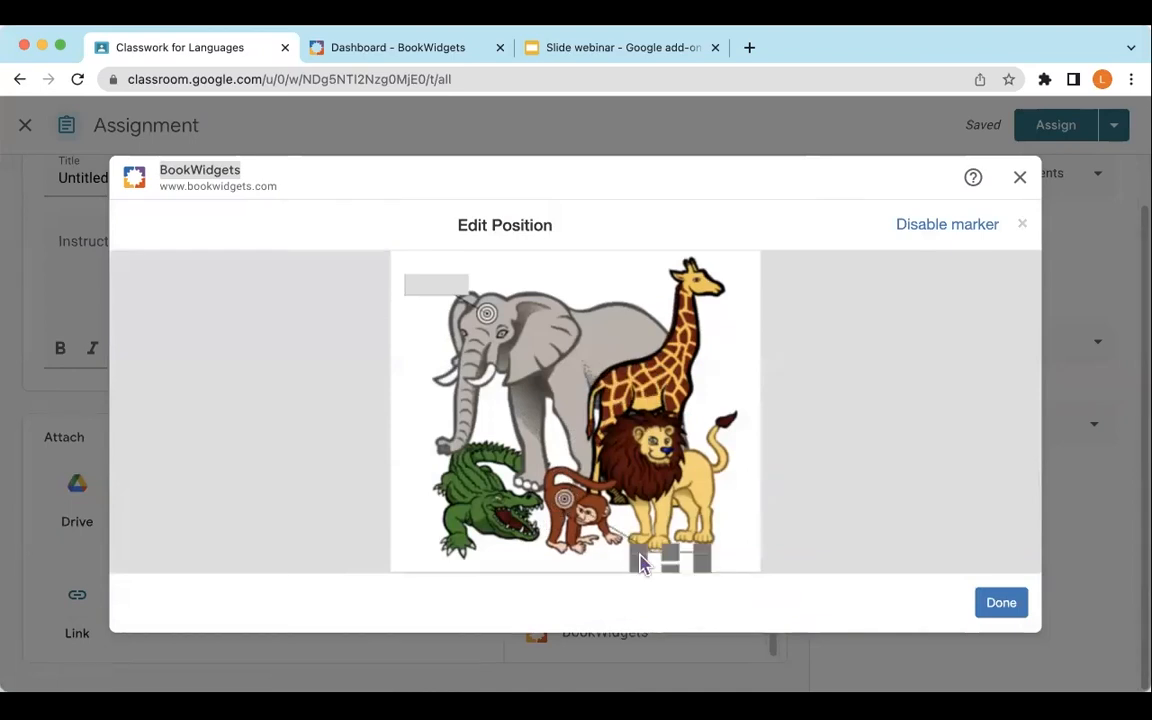
pyautogui.moveTo(643, 565); pyautogui.dragTo(575, 566)
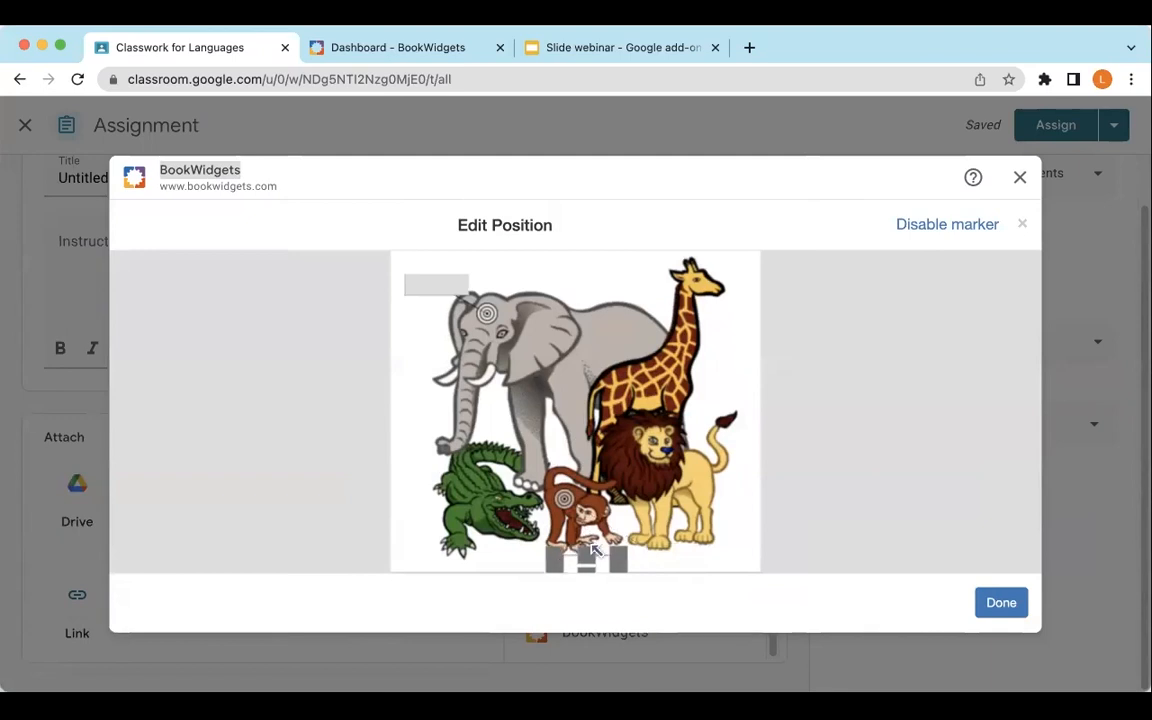
pyautogui.click(1001, 604)
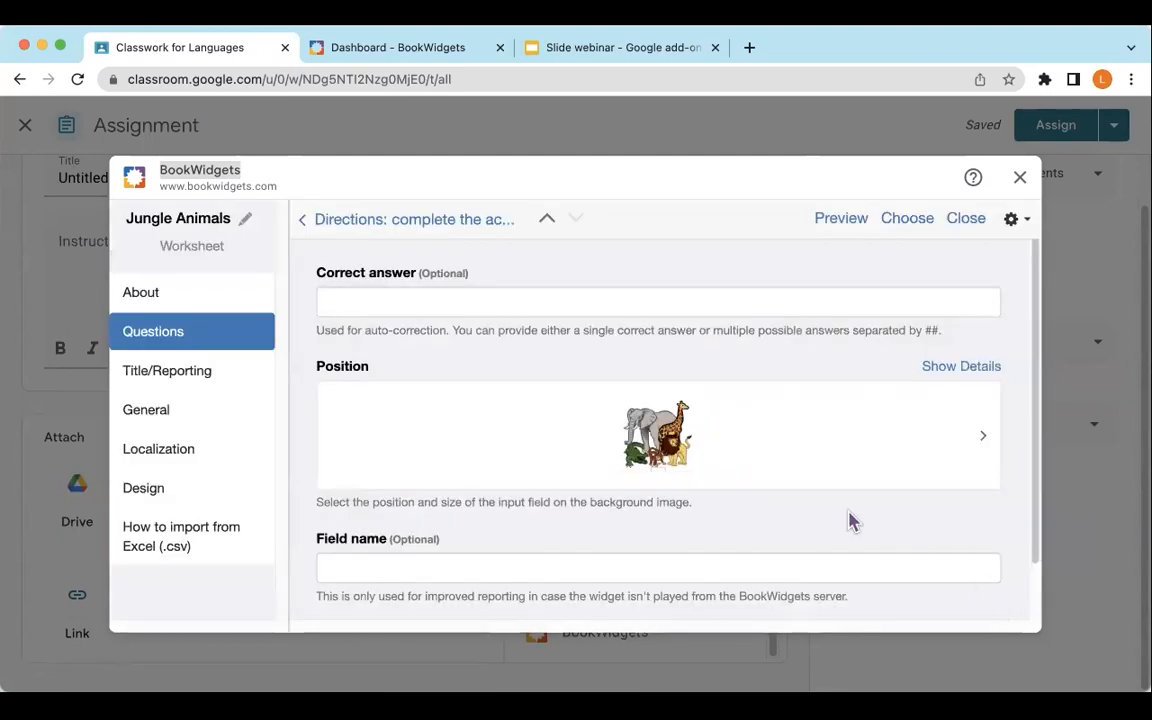
# Enter "monkey ##a monkey" as the correct answers for the monkey's input field.
pyautogui.scroll(-2, 840, 500)
pyautogui.scroll(2, 532, 360)
pyautogui.click(420, 306)
pyautogui.write('mon')
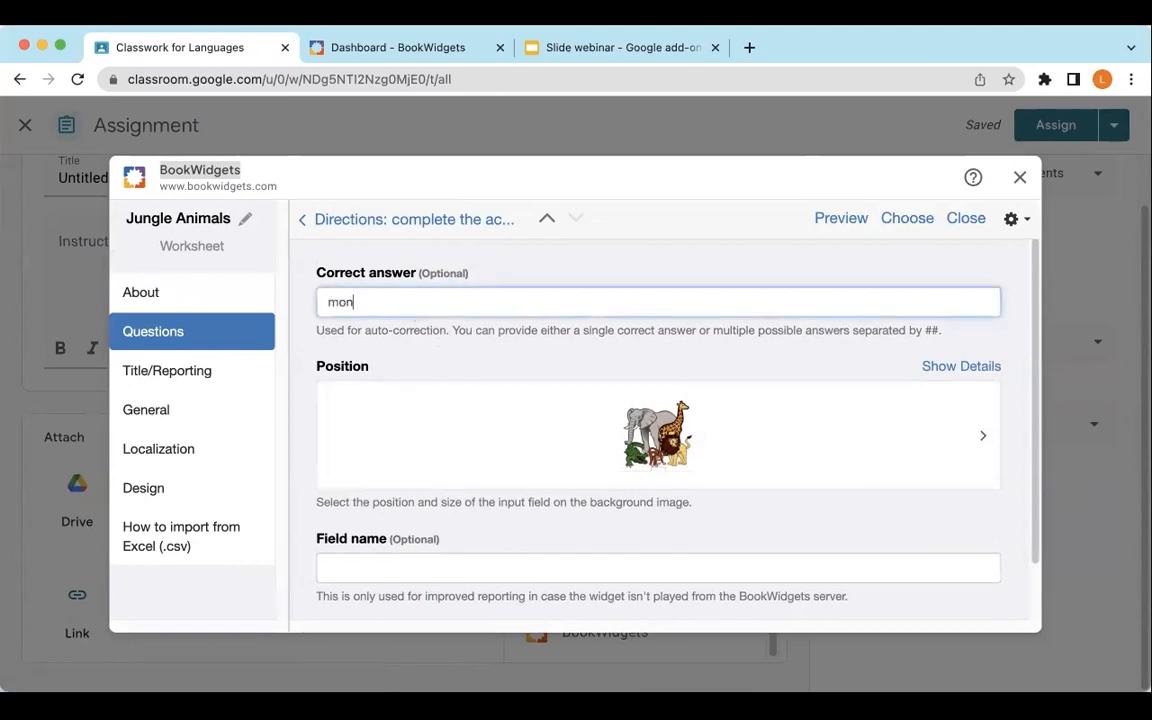
pyautogui.write('key ##')
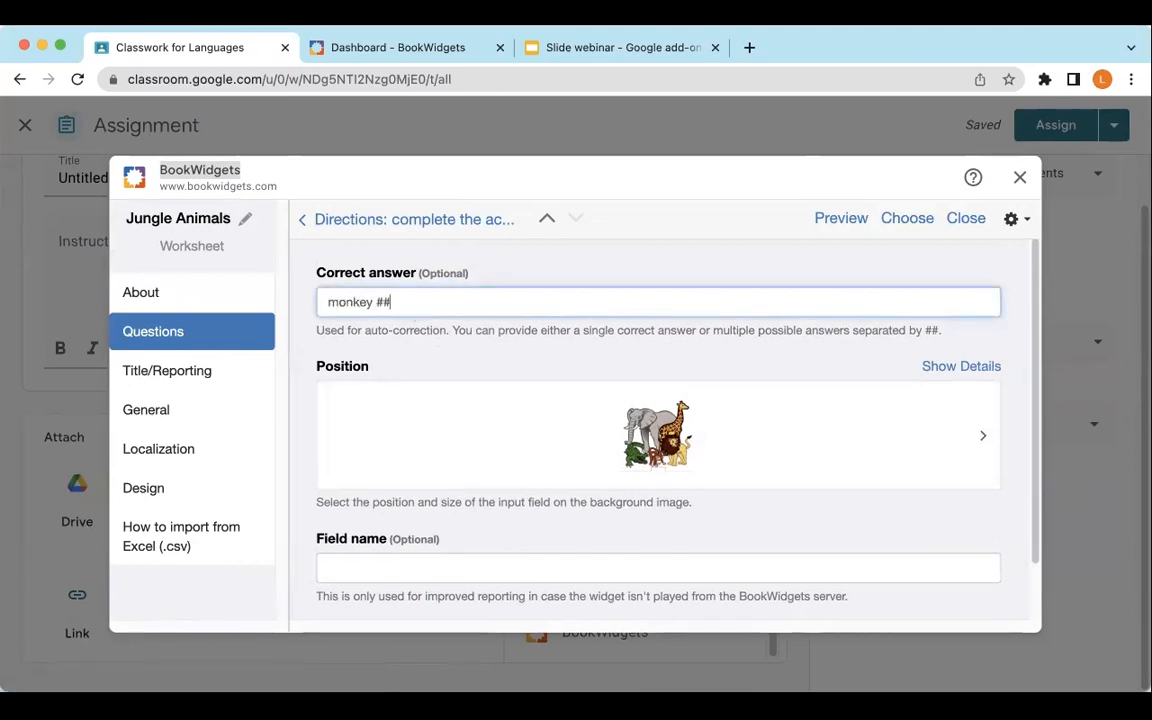
pyautogui.write('a monkey')
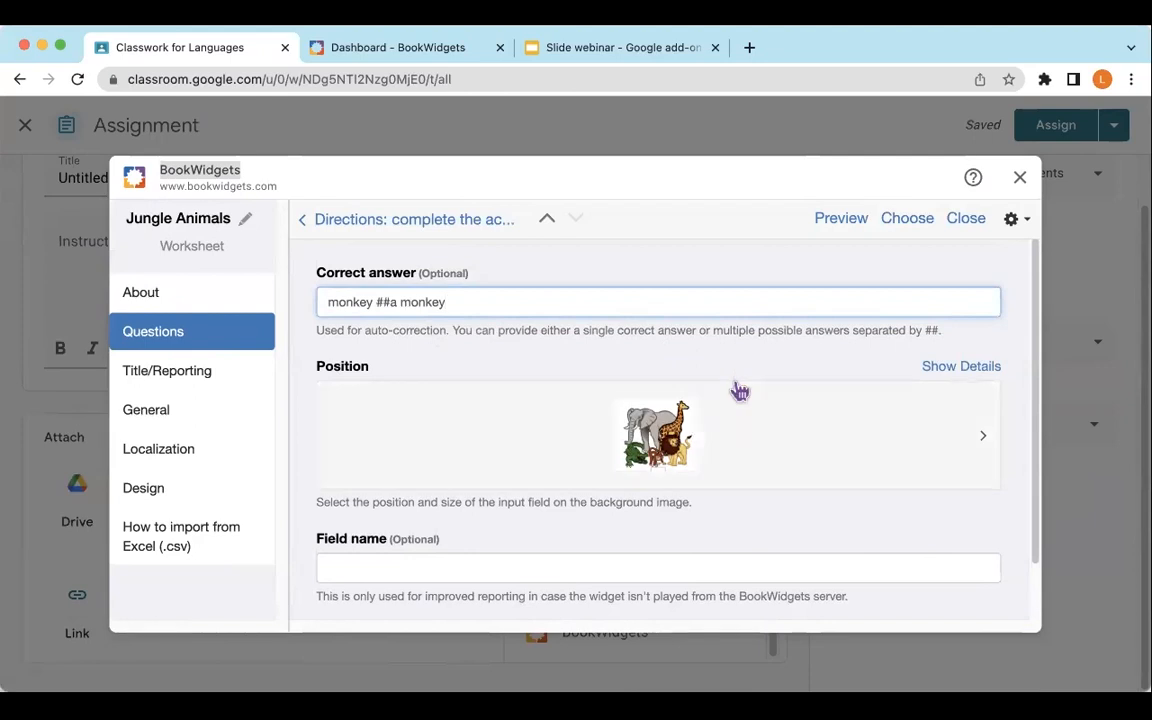
# Add a third input field with its marker on the crocodile and its answer box in the picture's lower-left corner.
pyautogui.scroll(-2, 738, 391)
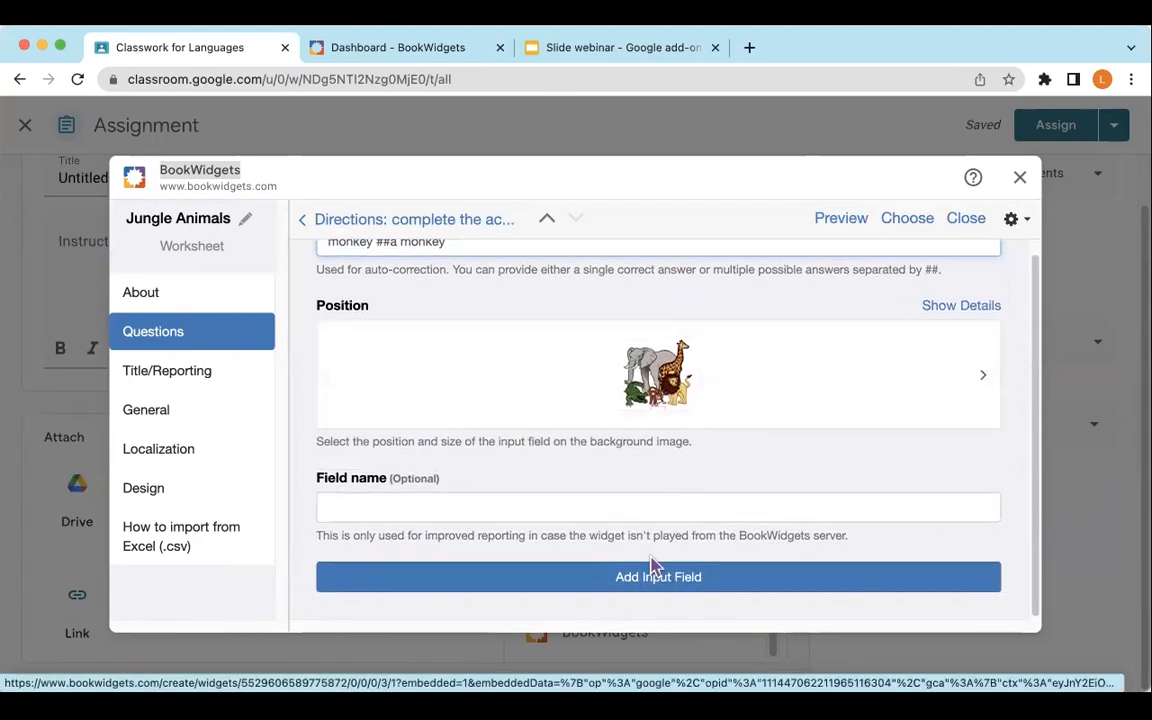
pyautogui.click(648, 578)
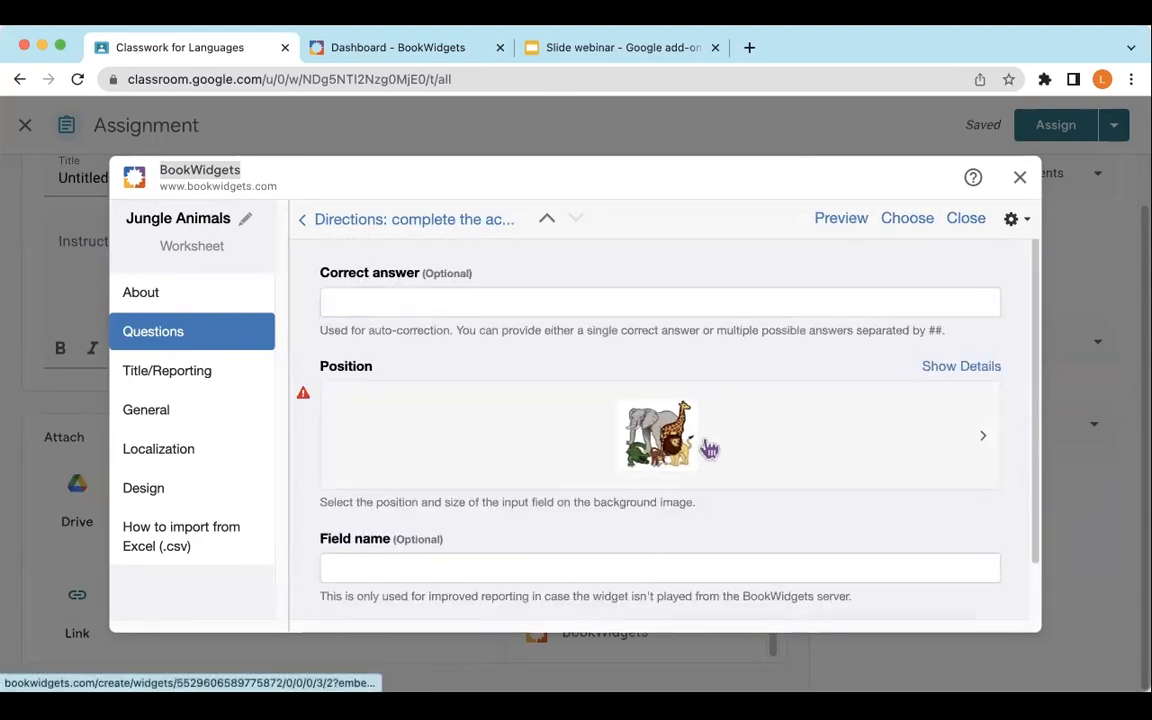
pyautogui.click(655, 437)
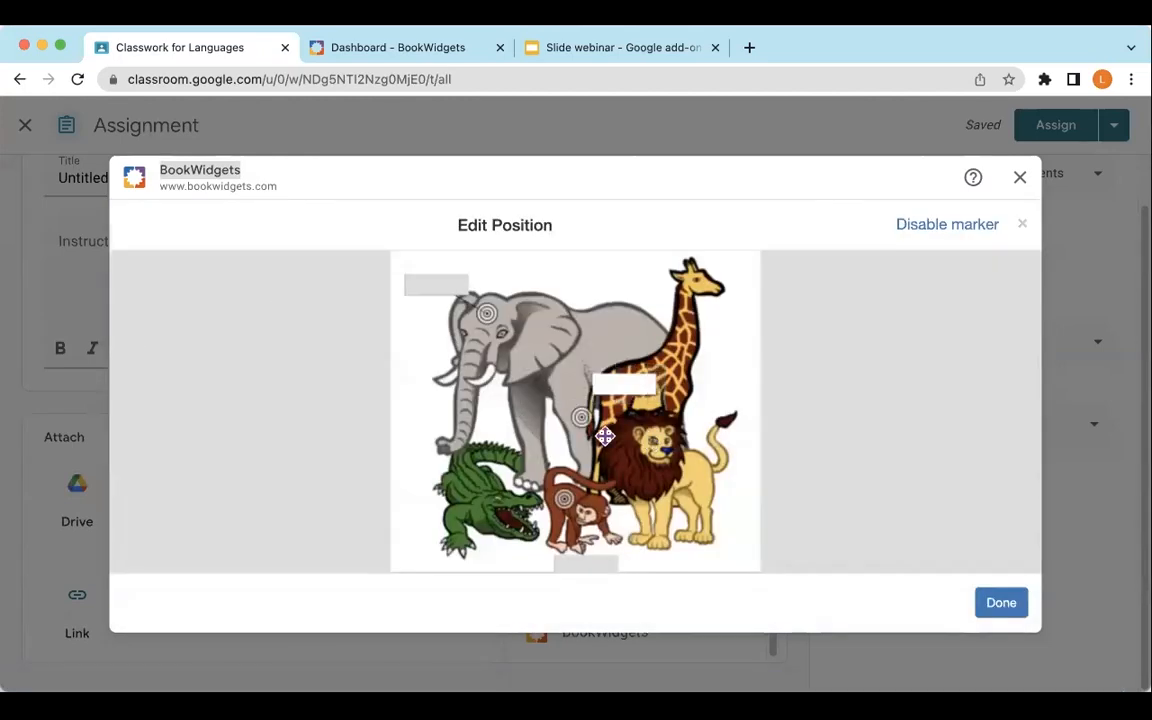
pyautogui.moveTo(472, 522)
pyautogui.mouseDown()
pyautogui.moveTo(466, 544)
pyautogui.moveTo(472, 531)
pyautogui.mouseUp()
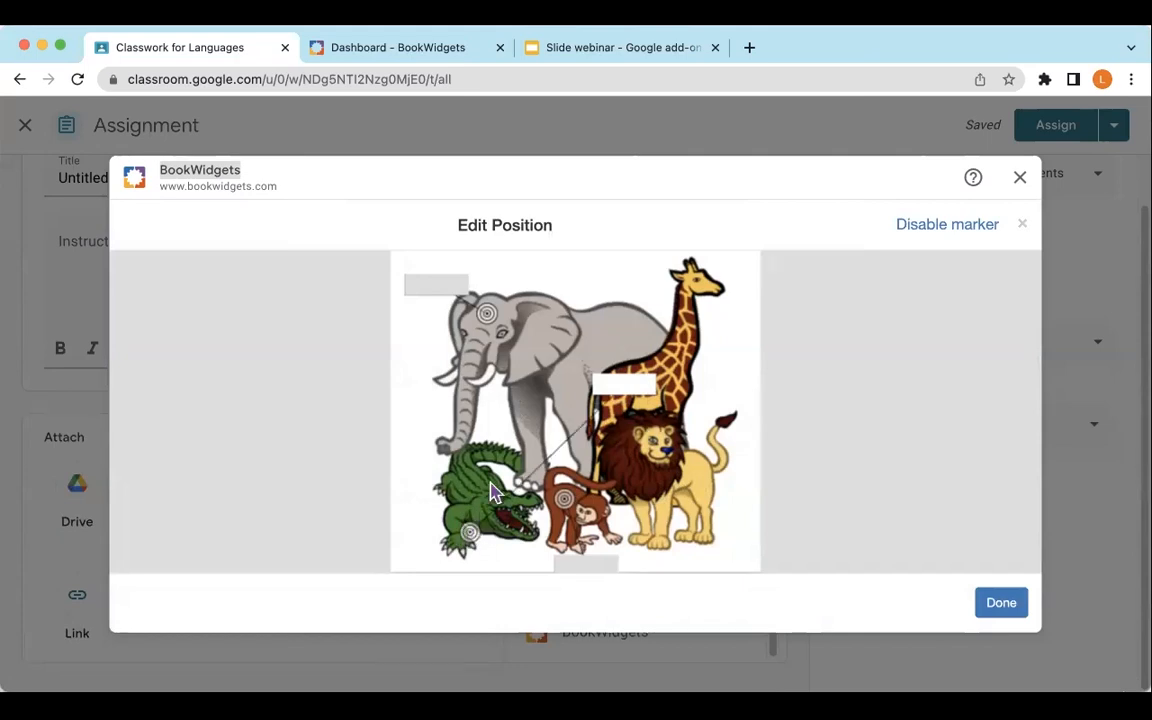
pyautogui.click(397, 542)
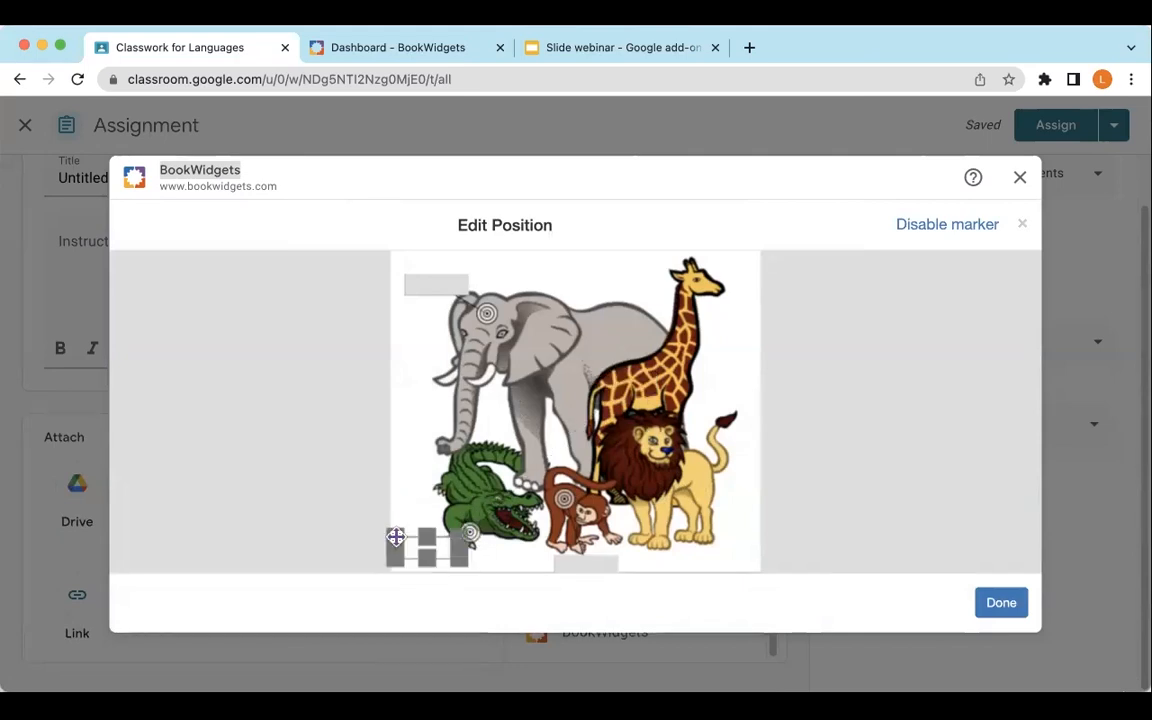
pyautogui.click(1003, 603)
# Enter "crocodile ##a crocodile" as the correct answers for the crocodile's input field and return to the Annotate picture question.
pyautogui.click(476, 302)
pyautogui.write('crocodi')
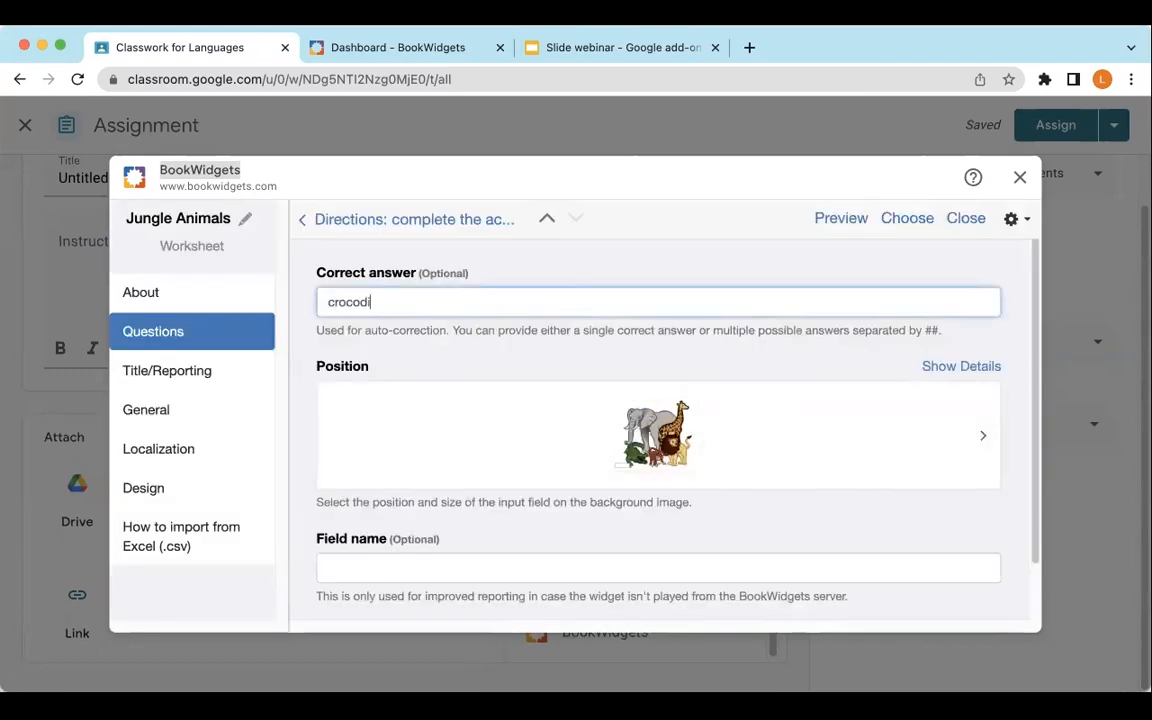
pyautogui.write('le ##a crocodile')
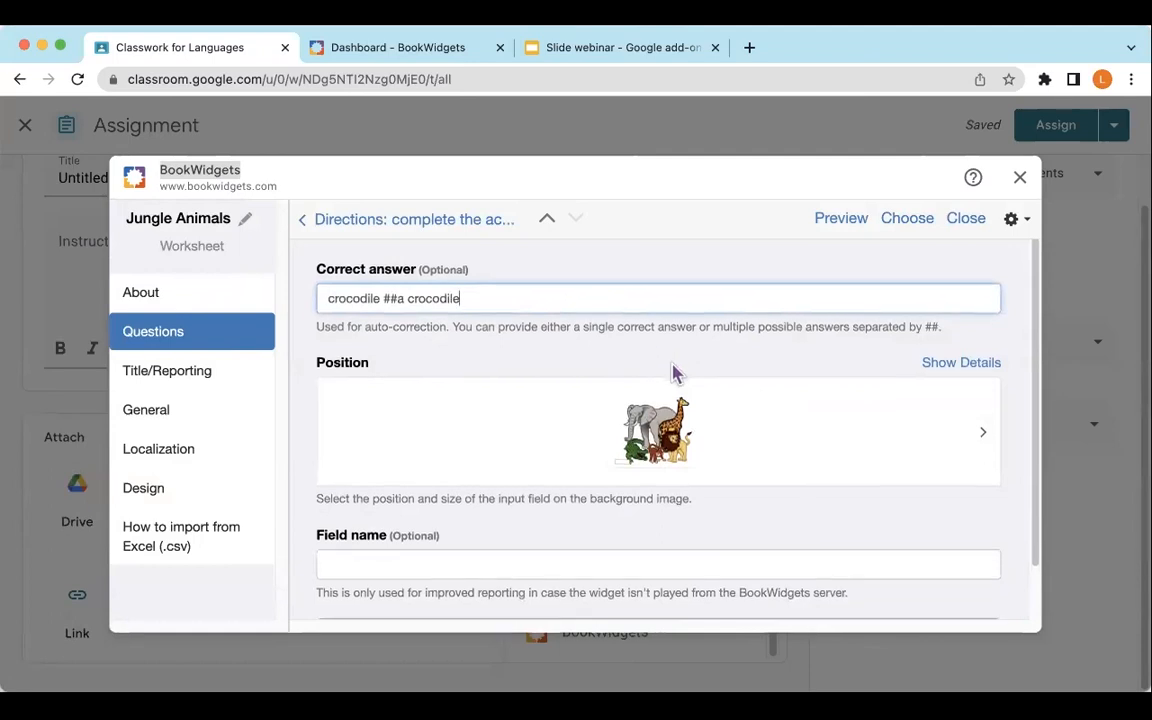
pyautogui.scroll(-2, 674, 373)
pyautogui.scroll(2, 674, 373)
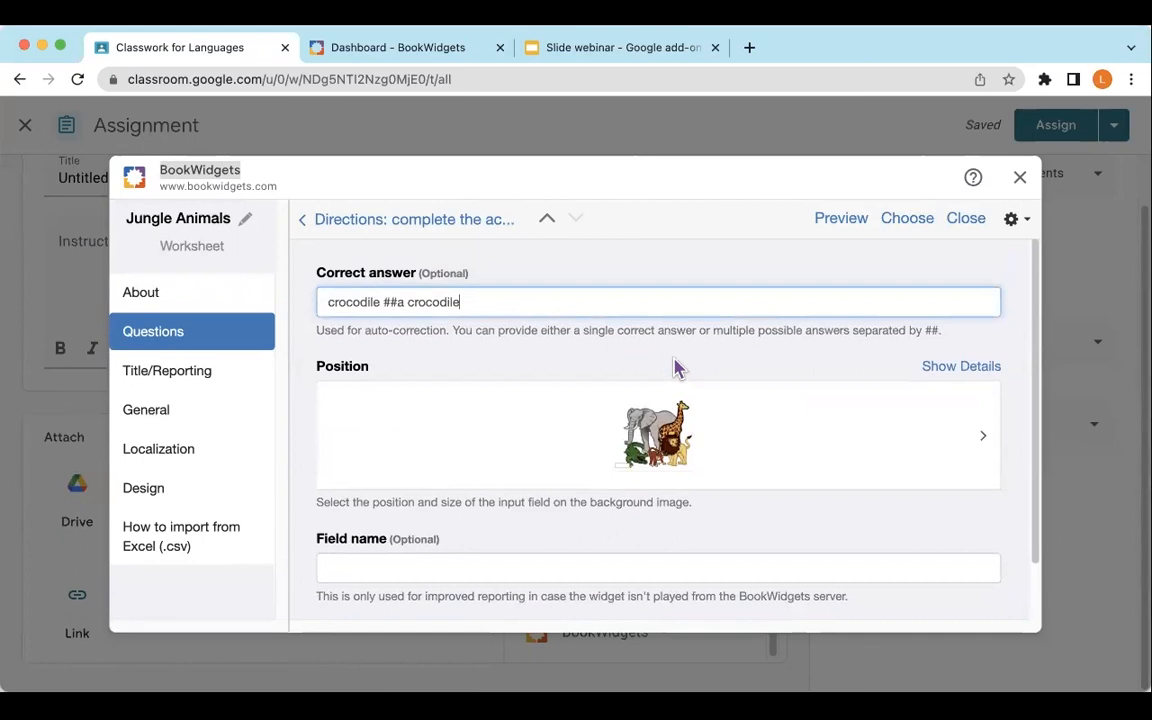
pyautogui.scroll(-2, 679, 368)
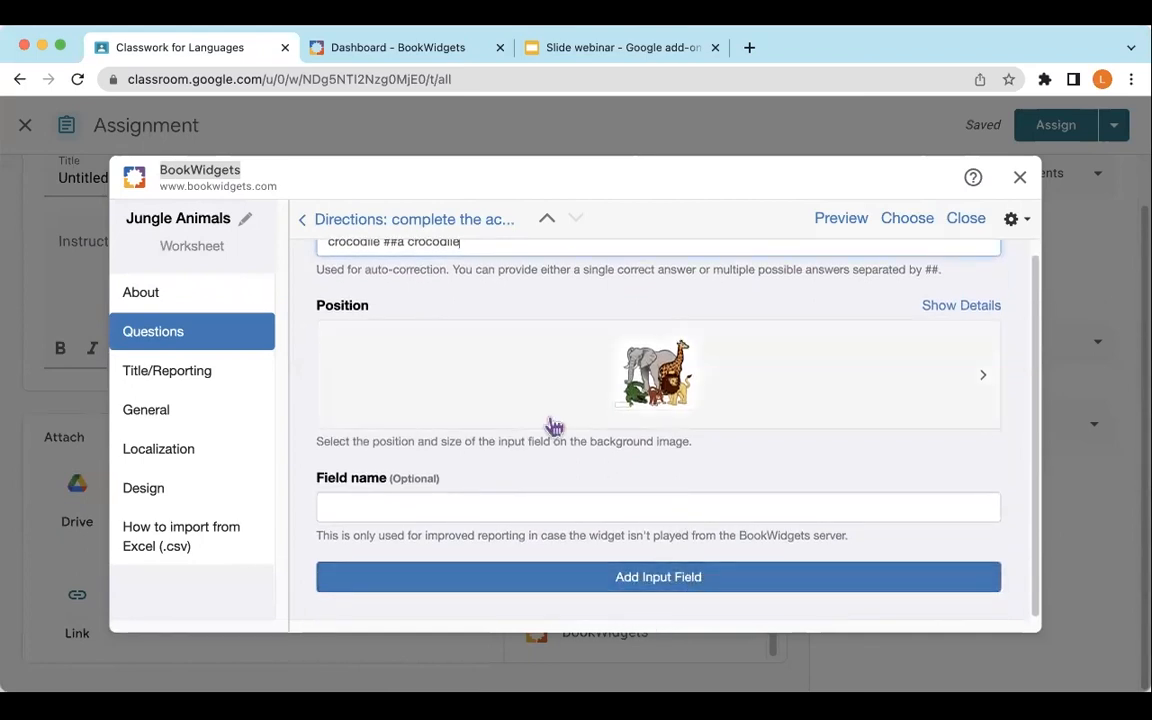
pyautogui.click(381, 222)
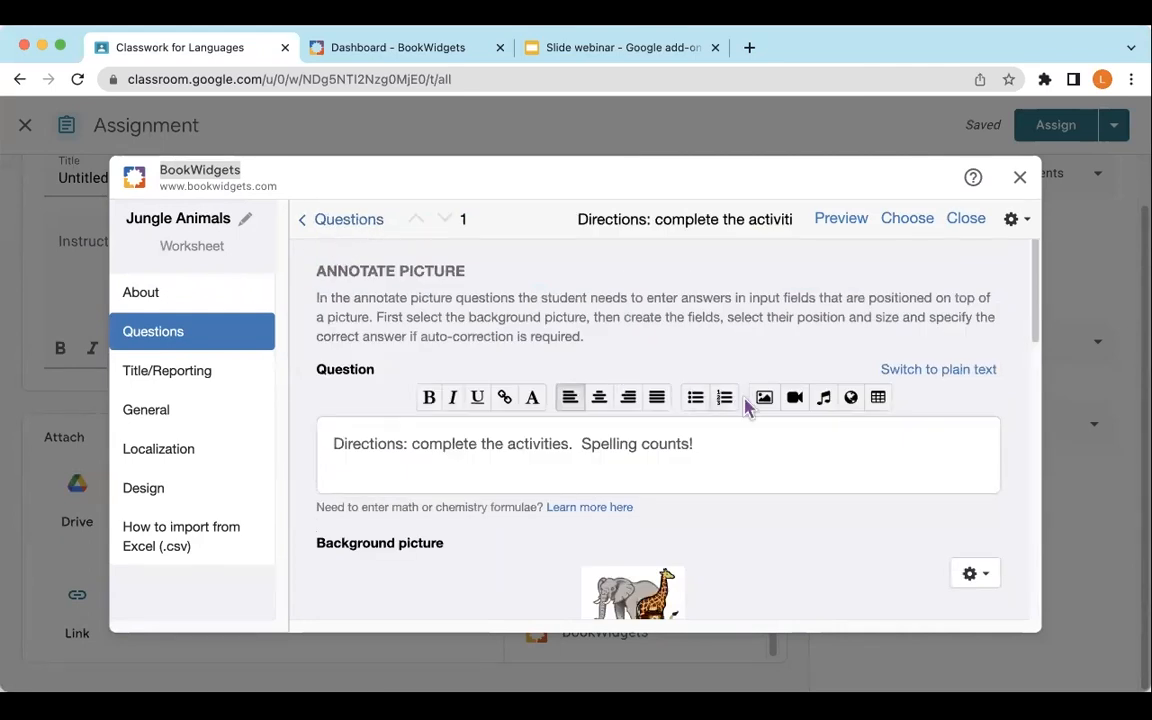
# Add a second question of the type Audio - Word Match to the worksheet.
pyautogui.scroll(-10, 748, 406)
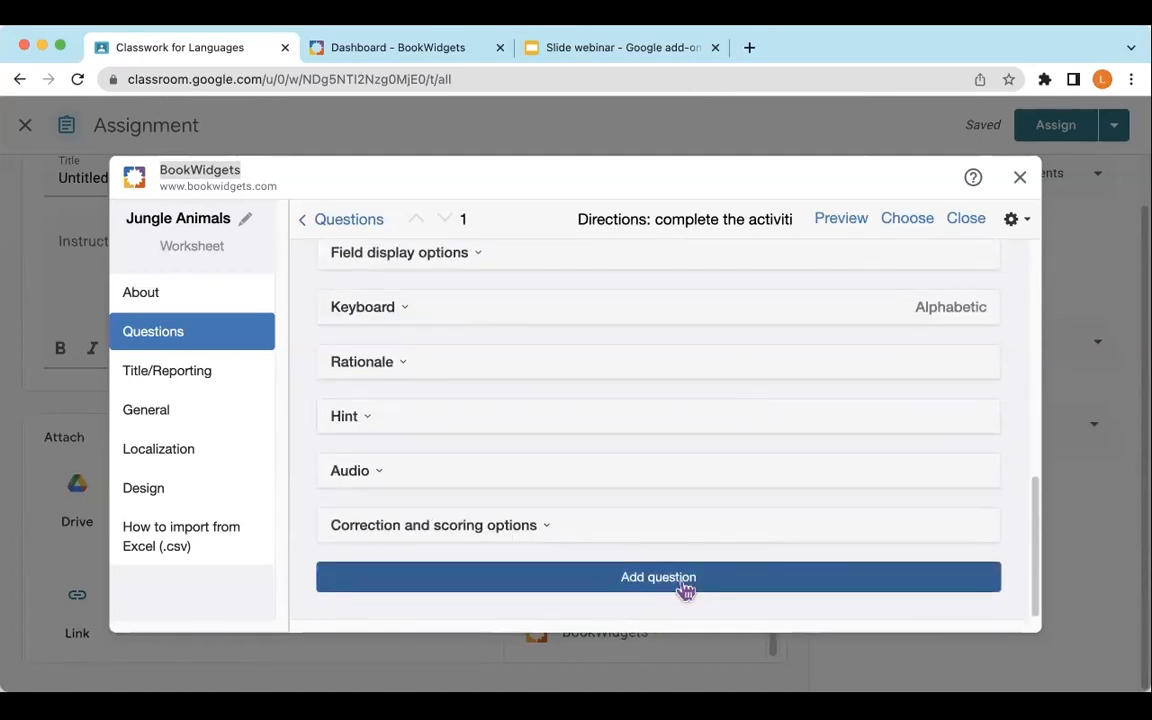
pyautogui.click(186, 343)
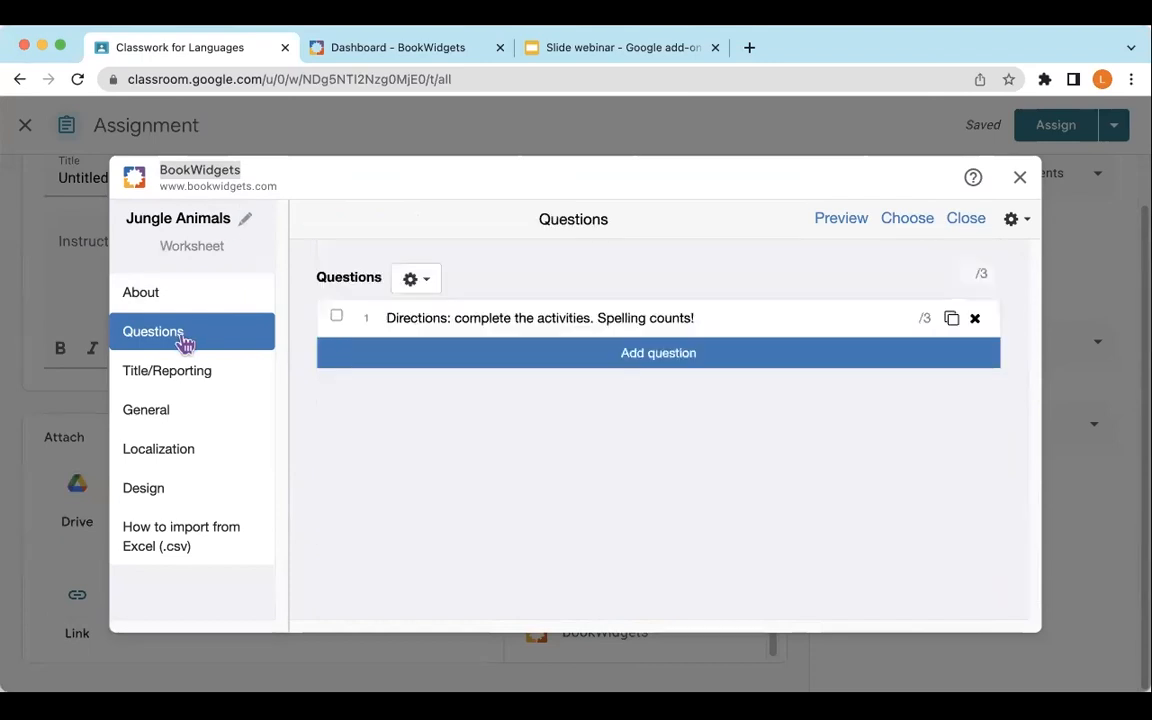
pyautogui.click(658, 362)
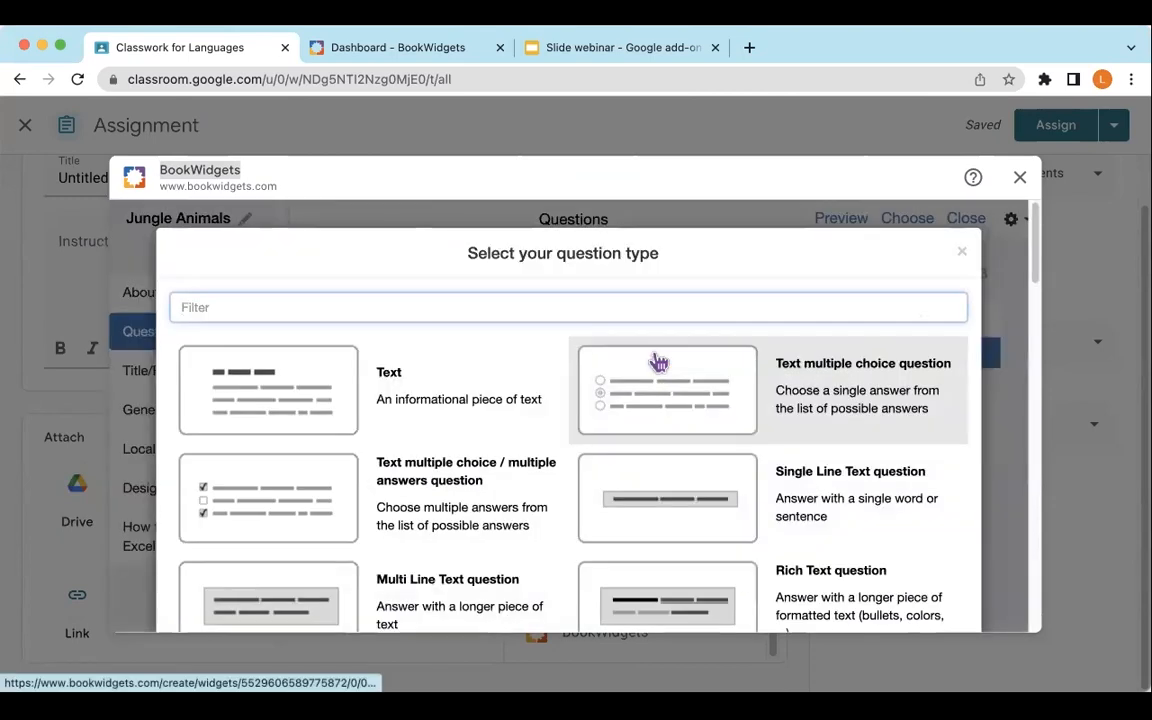
pyautogui.scroll(-5, 770, 405)
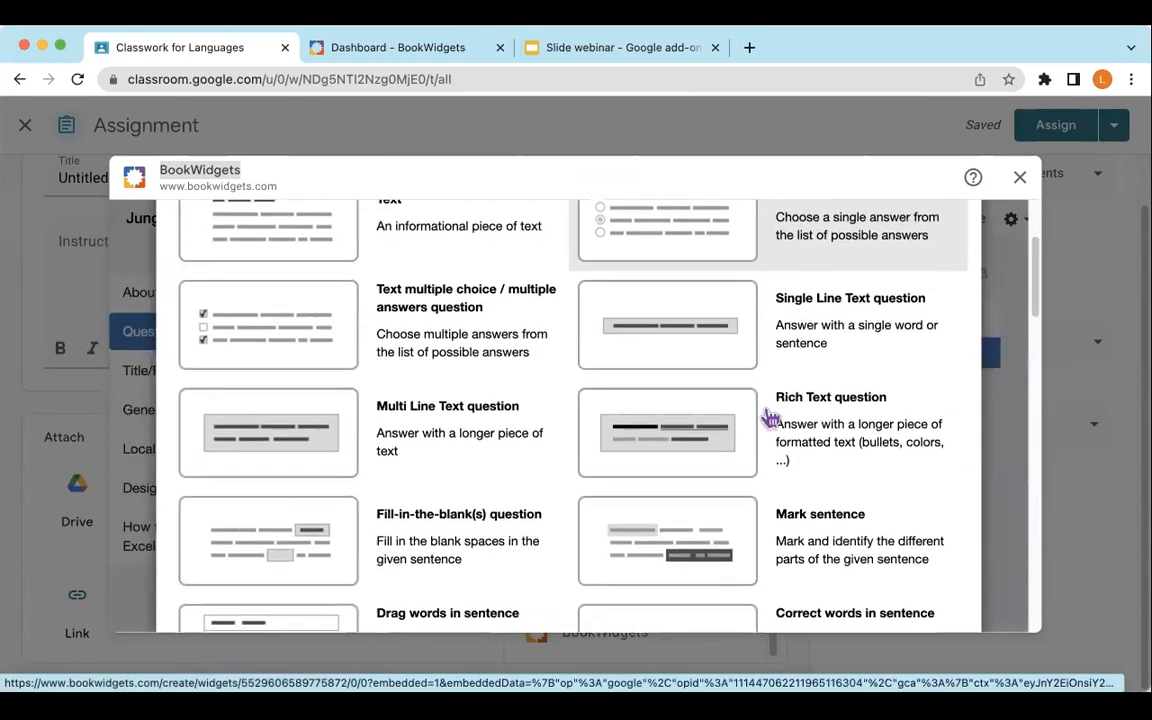
pyautogui.scroll(-6, 770, 418)
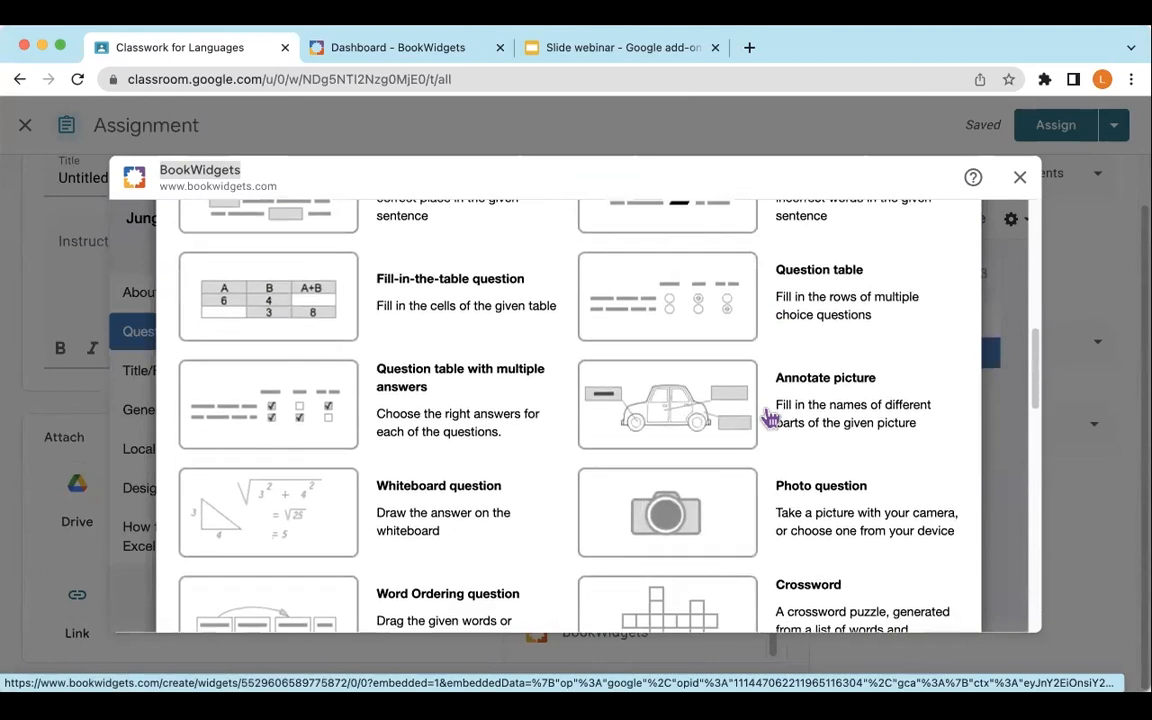
pyautogui.scroll(-5, 770, 418)
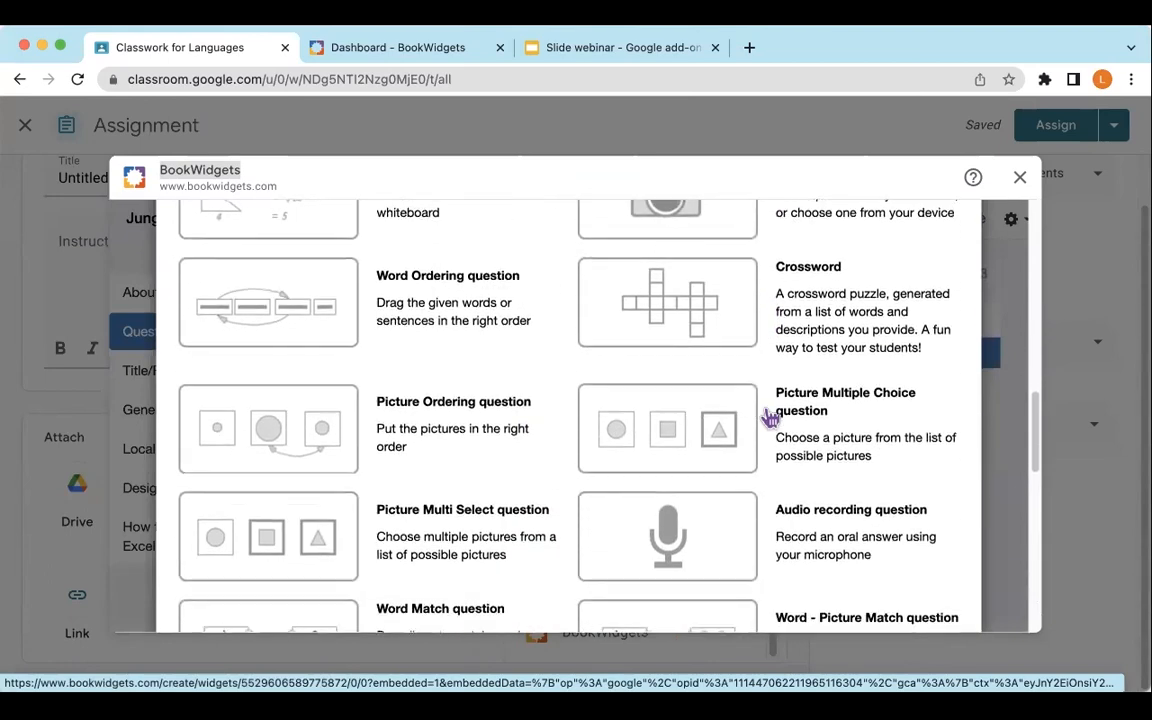
pyautogui.scroll(-3, 770, 418)
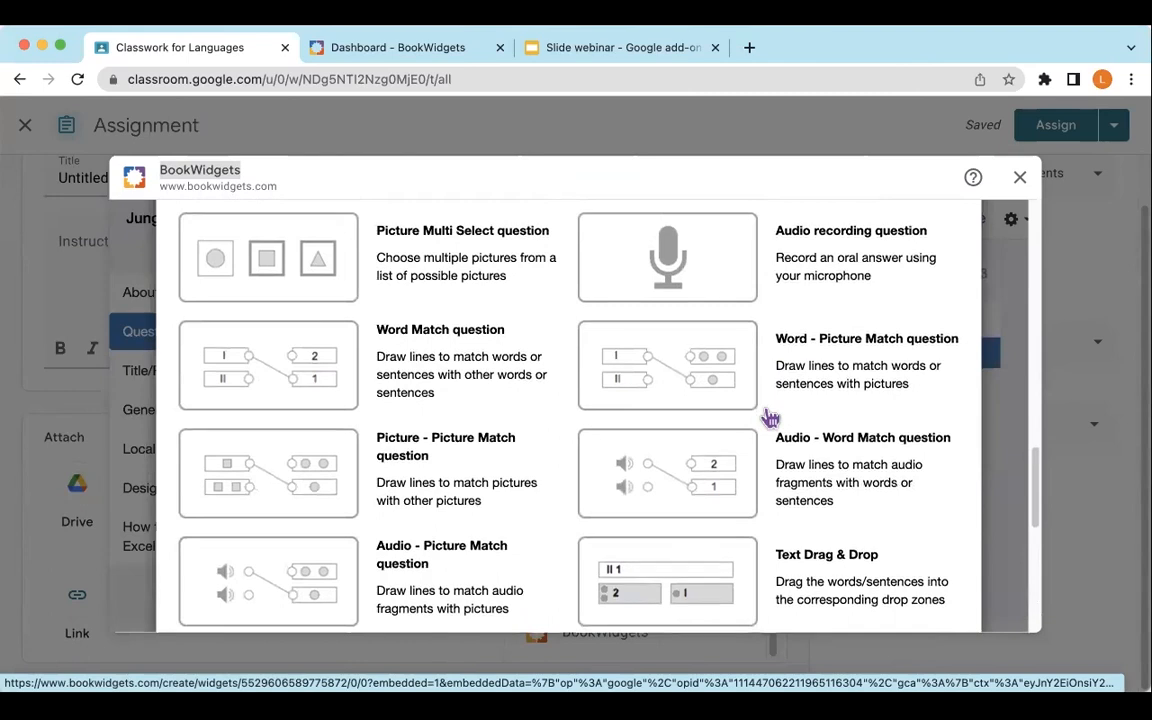
pyautogui.scroll(-2, 686, 420)
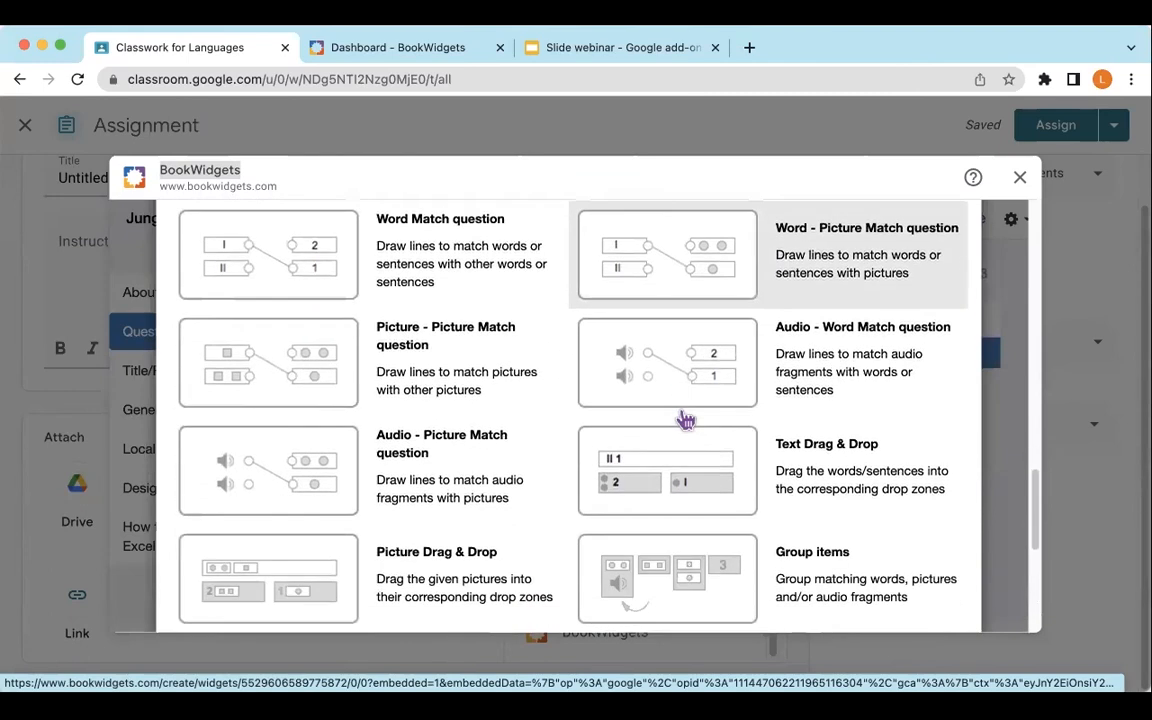
pyautogui.click(835, 371)
# Enter "Directions: Match the word and the pronunciation." as the question text of the Audio - Word Match question.
pyautogui.click(514, 388)
pyautogui.write('D')
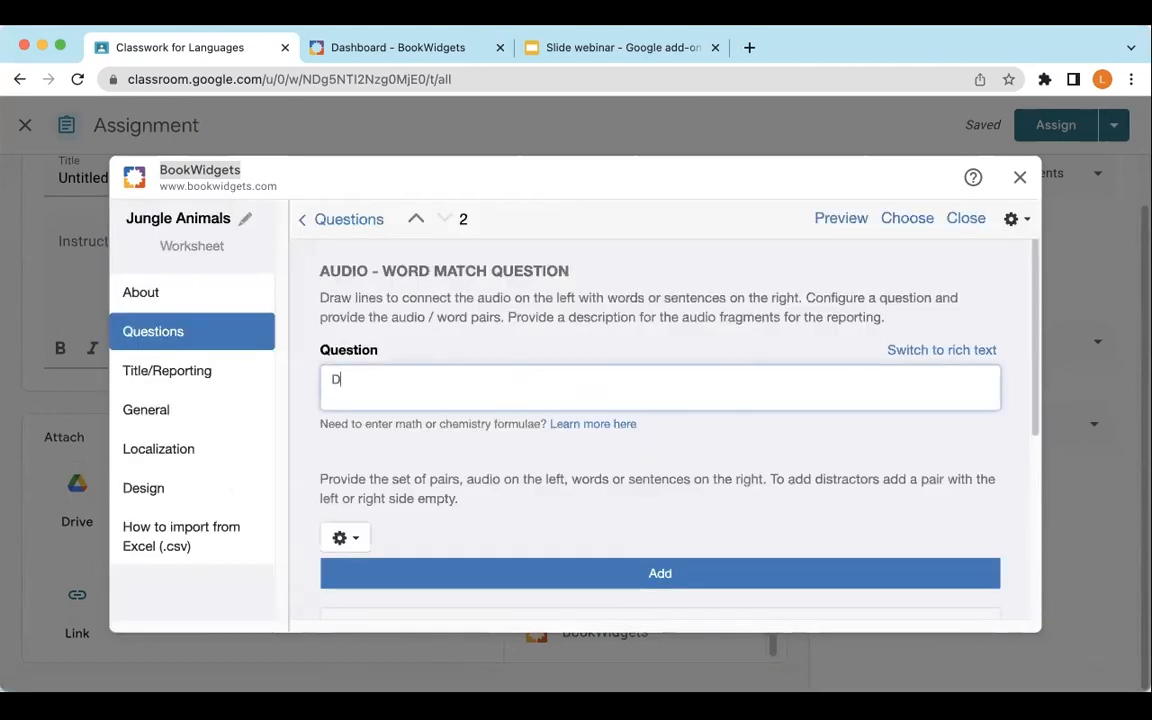
pyautogui.write('irections:  Match the word ')
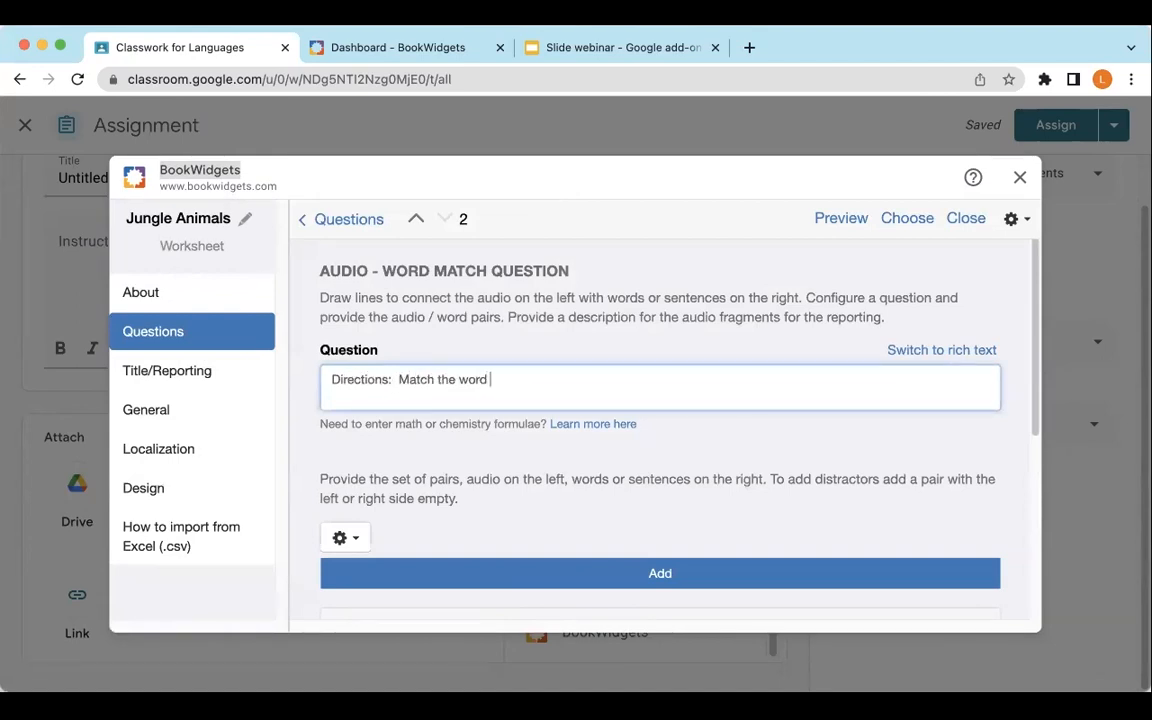
pyautogui.write('and the pronunciation')
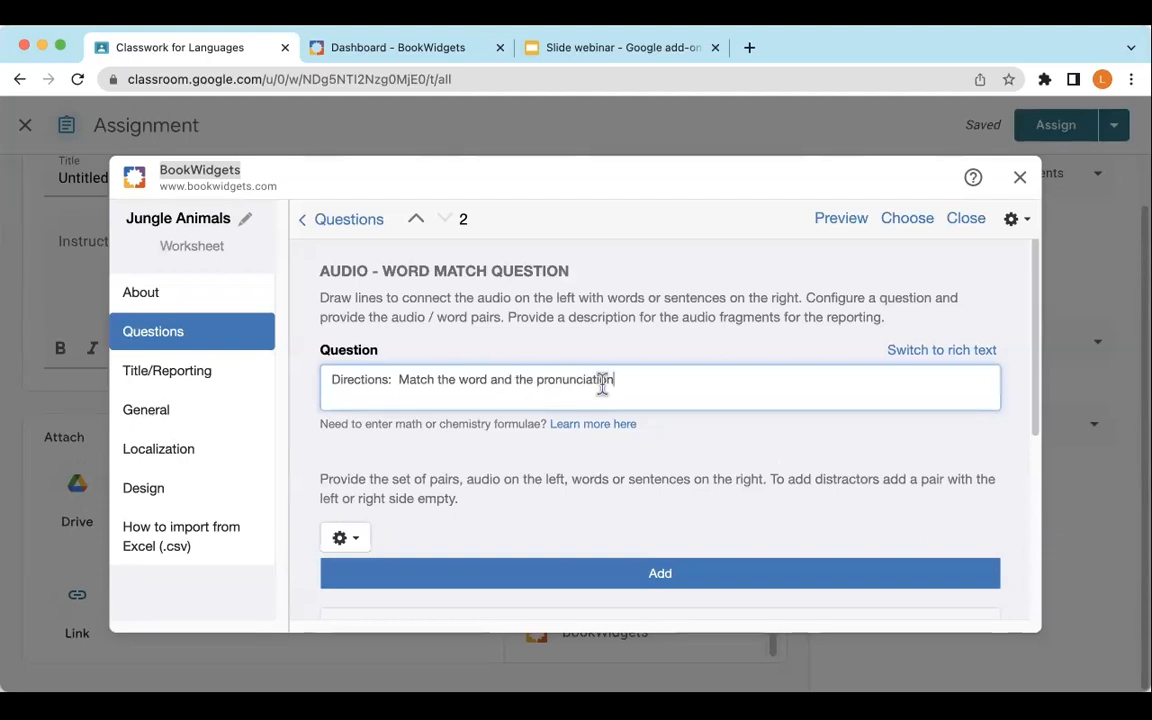
pyautogui.write('.')
# Add the first audio-word pair and record an audio fragment of about 6 seconds for it, playing it back before accepting.
pyautogui.scroll(-3, 694, 470)
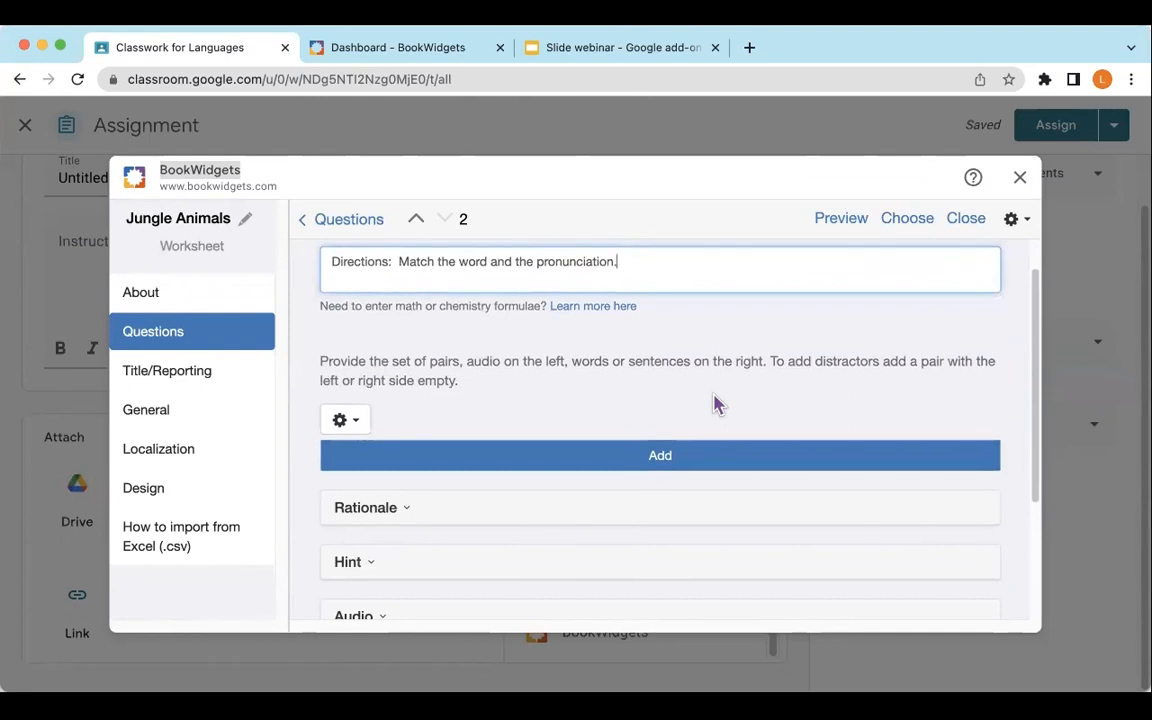
pyautogui.click(663, 458)
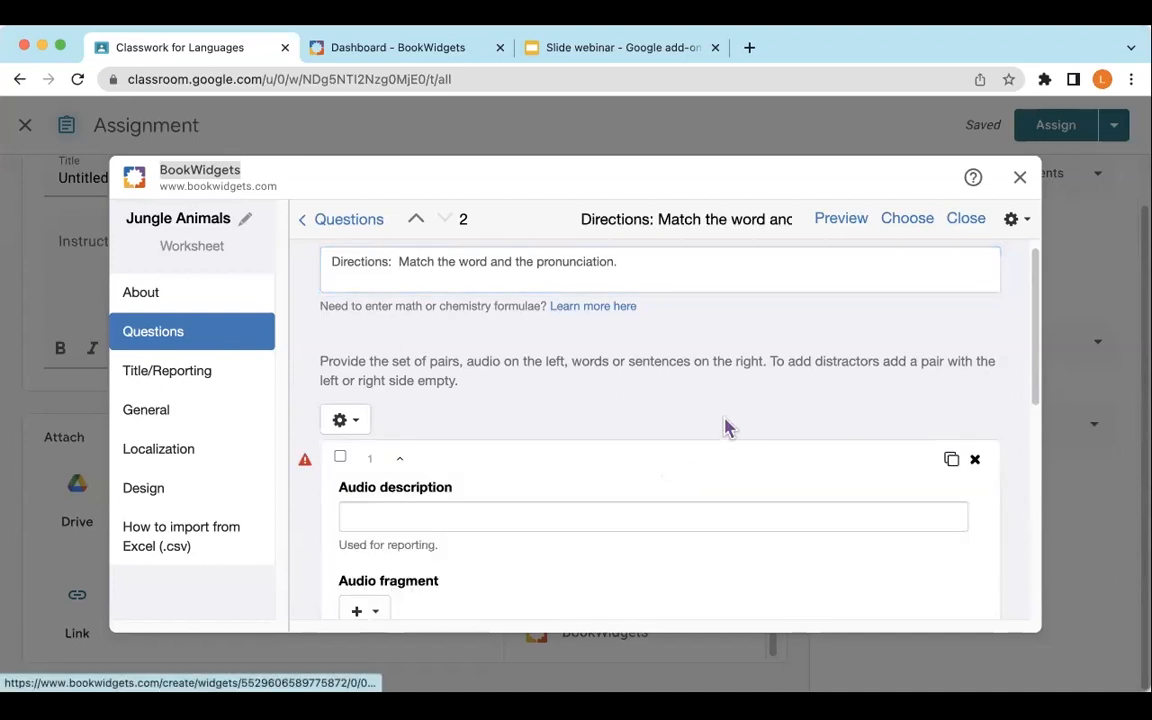
pyautogui.scroll(-3, 727, 427)
pyautogui.scroll(-1, 727, 427)
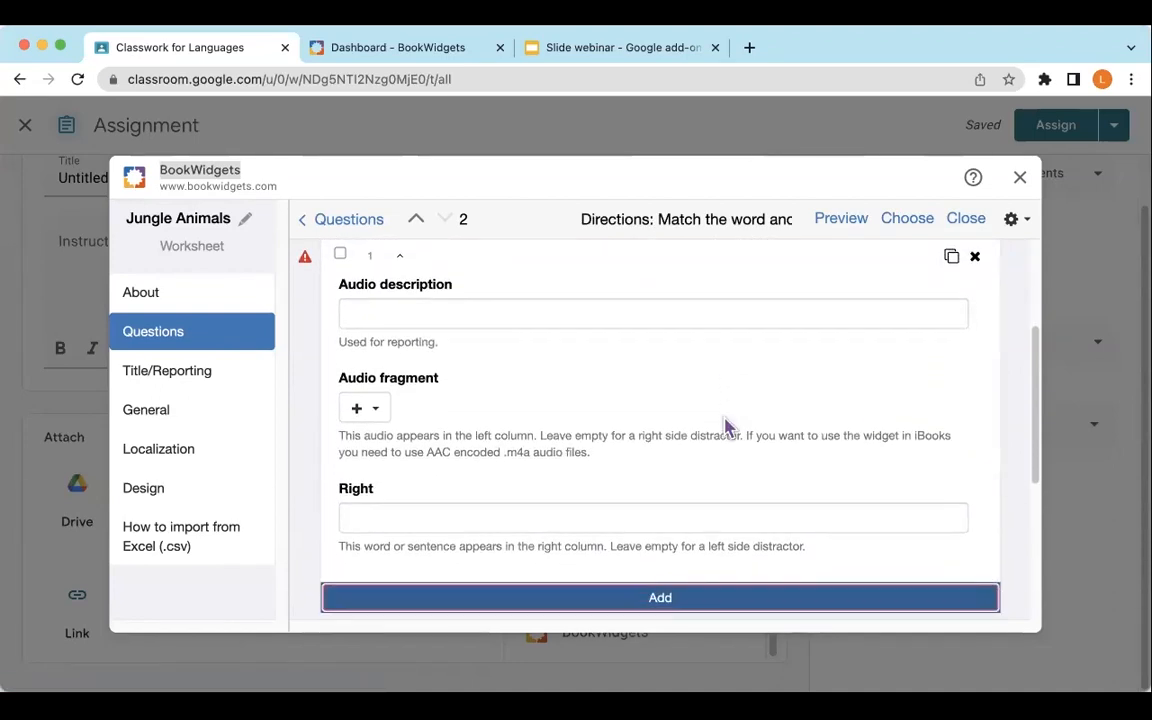
pyautogui.click(370, 410)
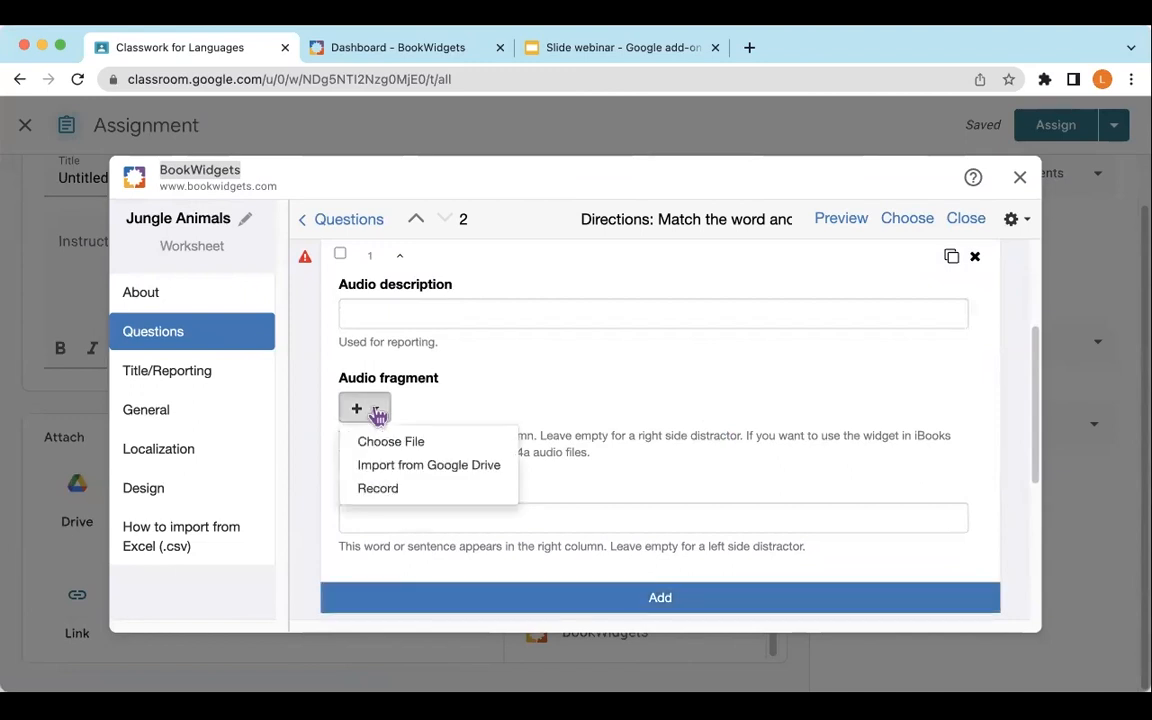
pyautogui.click(386, 490)
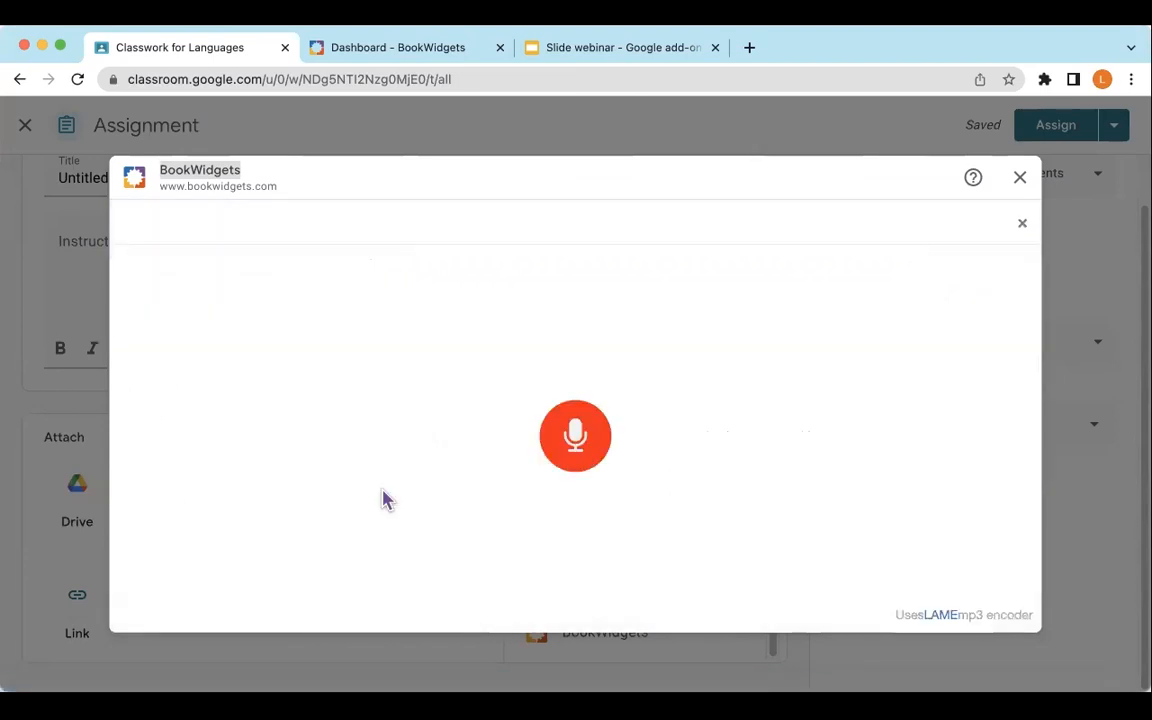
pyautogui.click(576, 440)
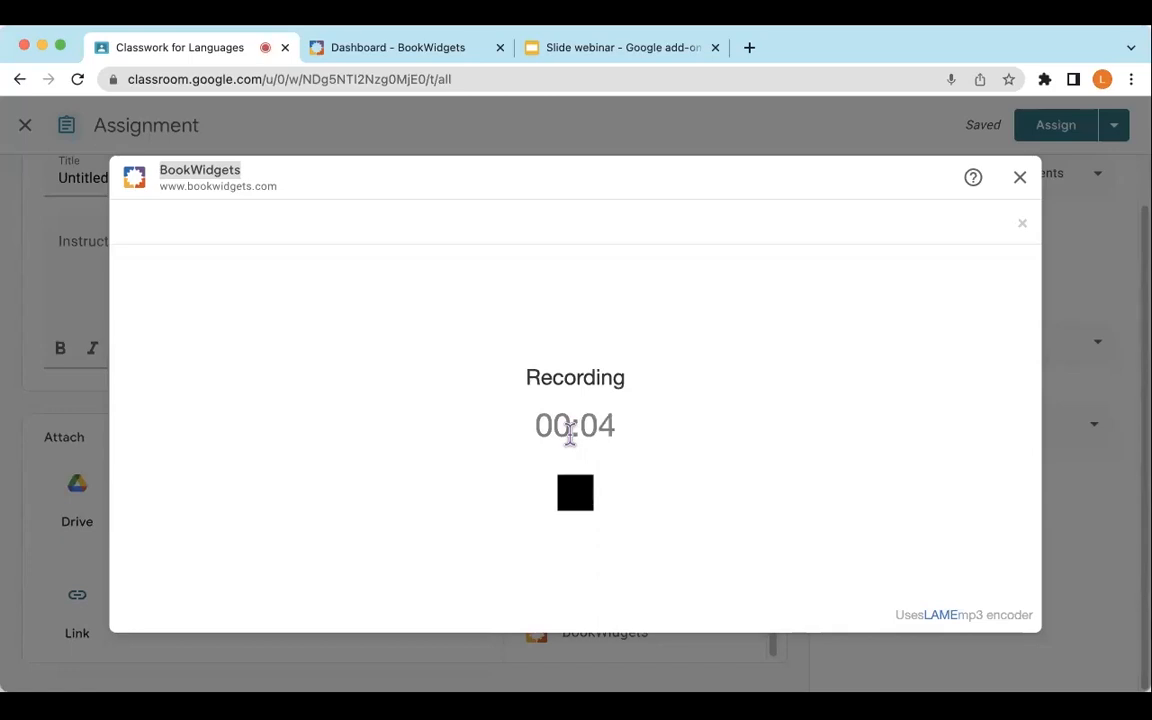
pyautogui.click(575, 495)
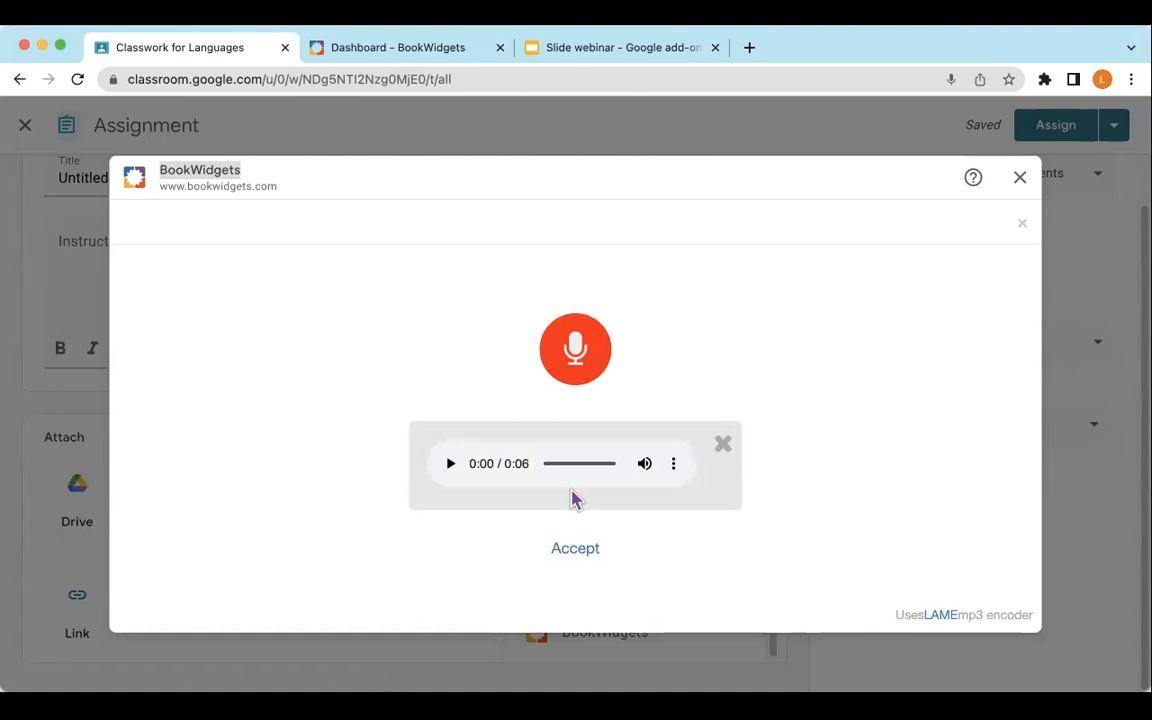
pyautogui.click(452, 464)
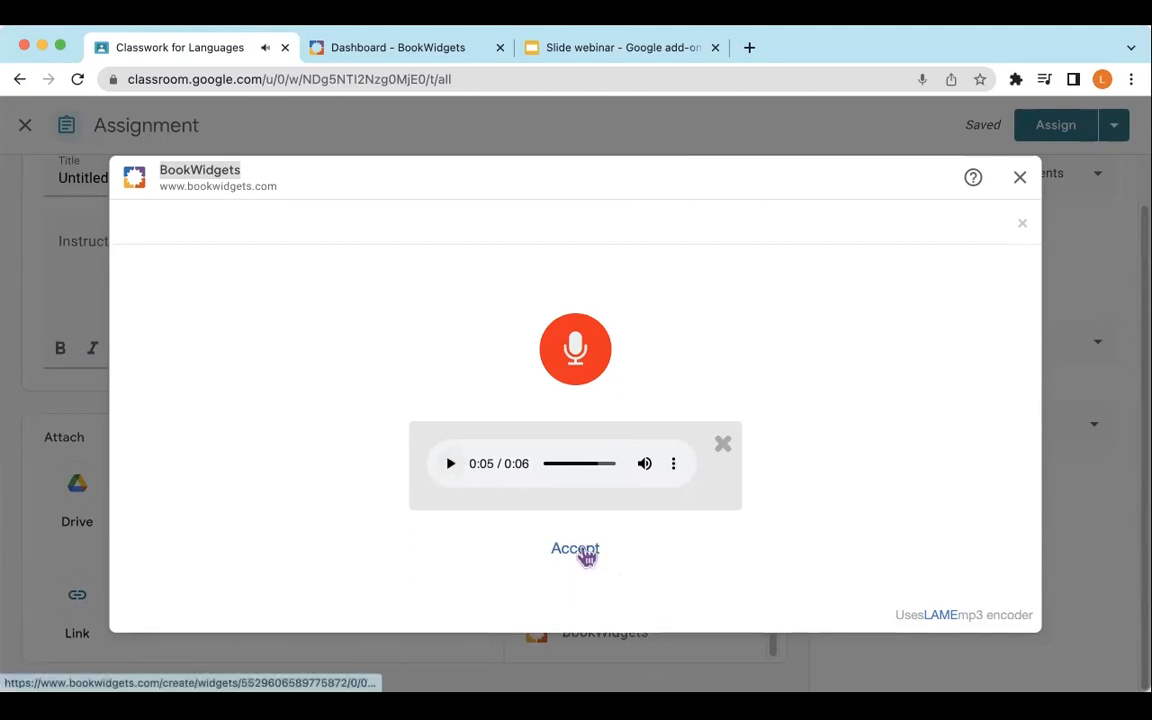
pyautogui.click(586, 553)
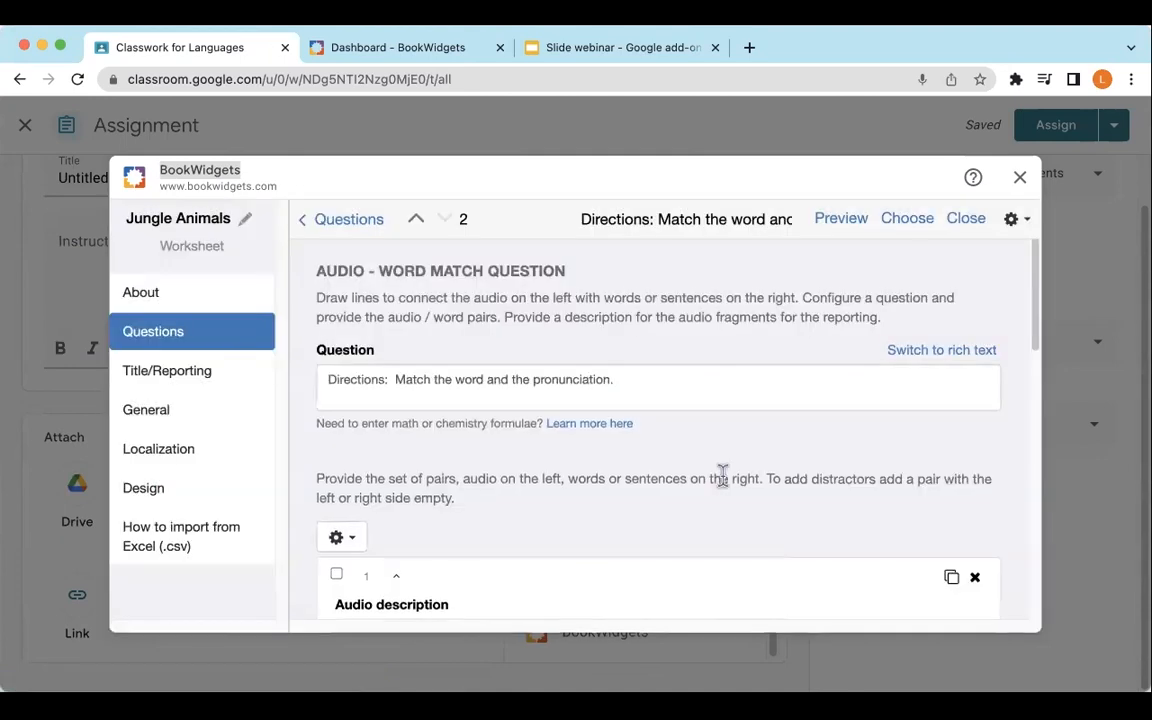
# Enter "monkey" as the matching right-column word of the first pair.
pyautogui.scroll(-2, 722, 477)
pyautogui.scroll(-3, 722, 477)
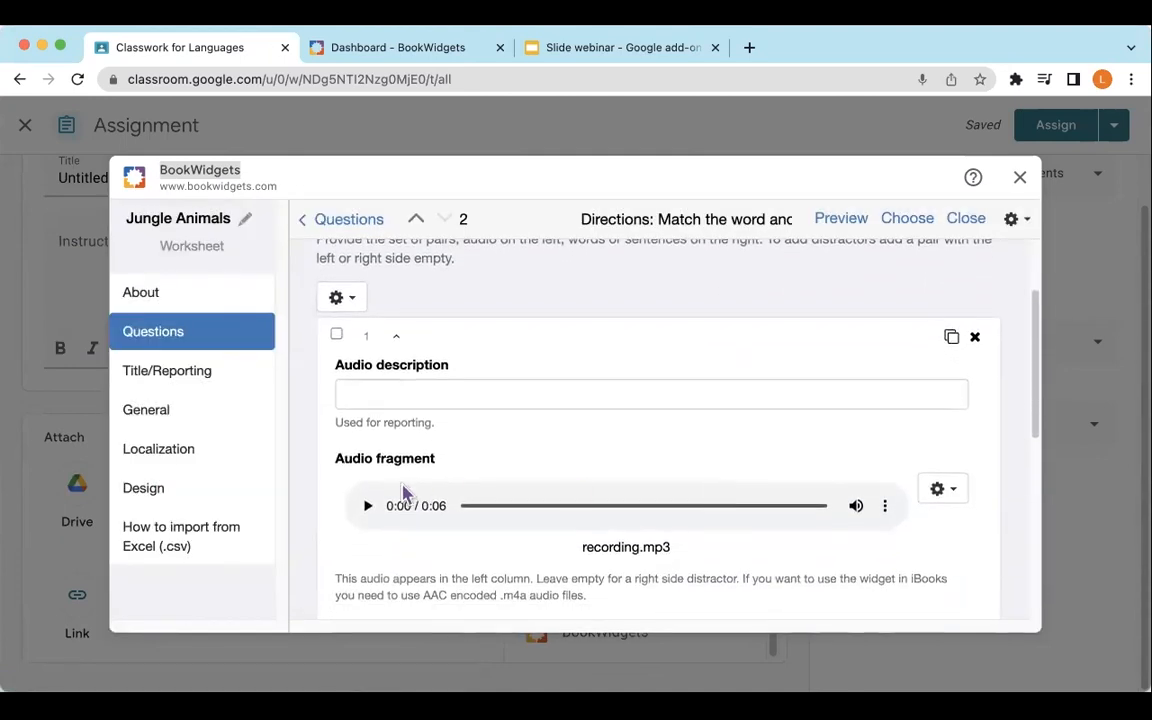
pyautogui.scroll(-4, 661, 501)
pyautogui.click(465, 432)
pyautogui.write('monkey')
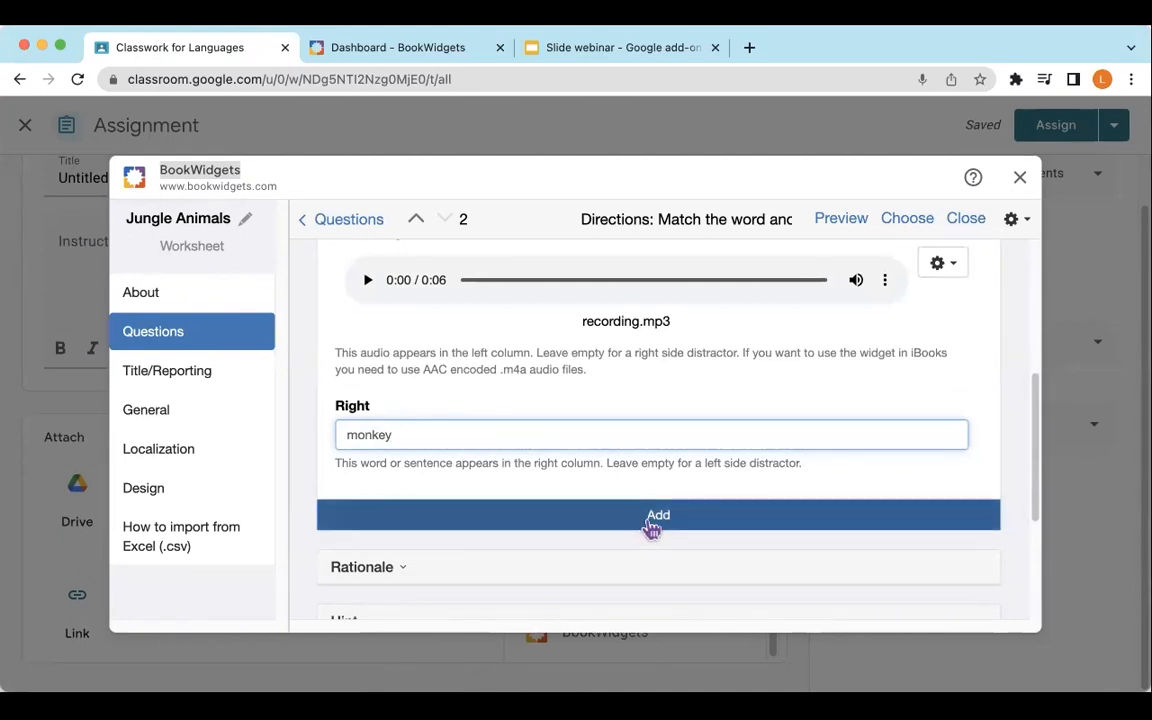
# Add a second audio-word pair and record and accept an audio fragment of about 5 seconds for it.
pyautogui.click(651, 520)
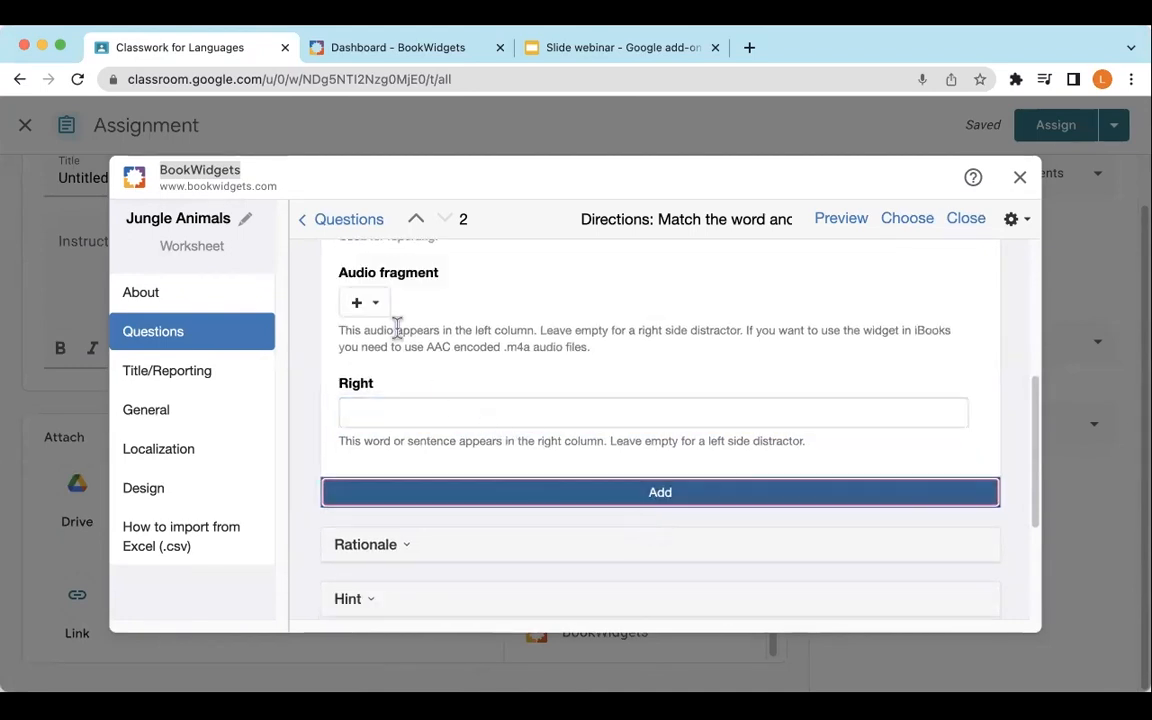
pyautogui.click(383, 310)
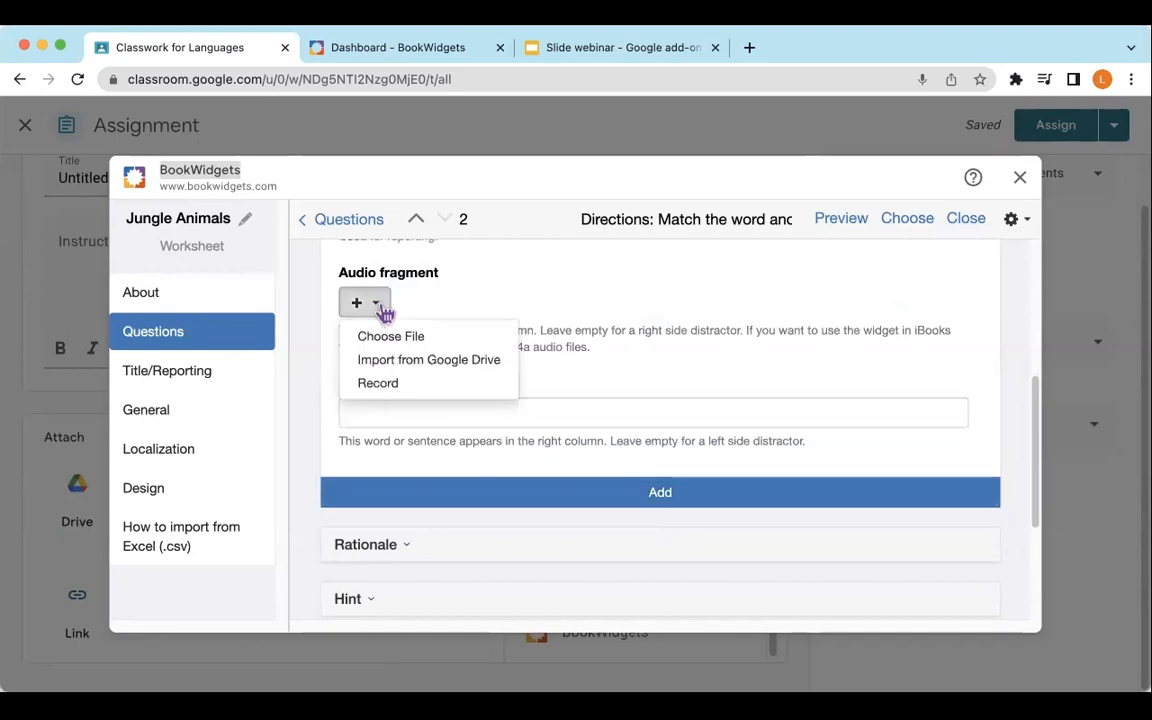
pyautogui.click(393, 385)
pyautogui.click(576, 436)
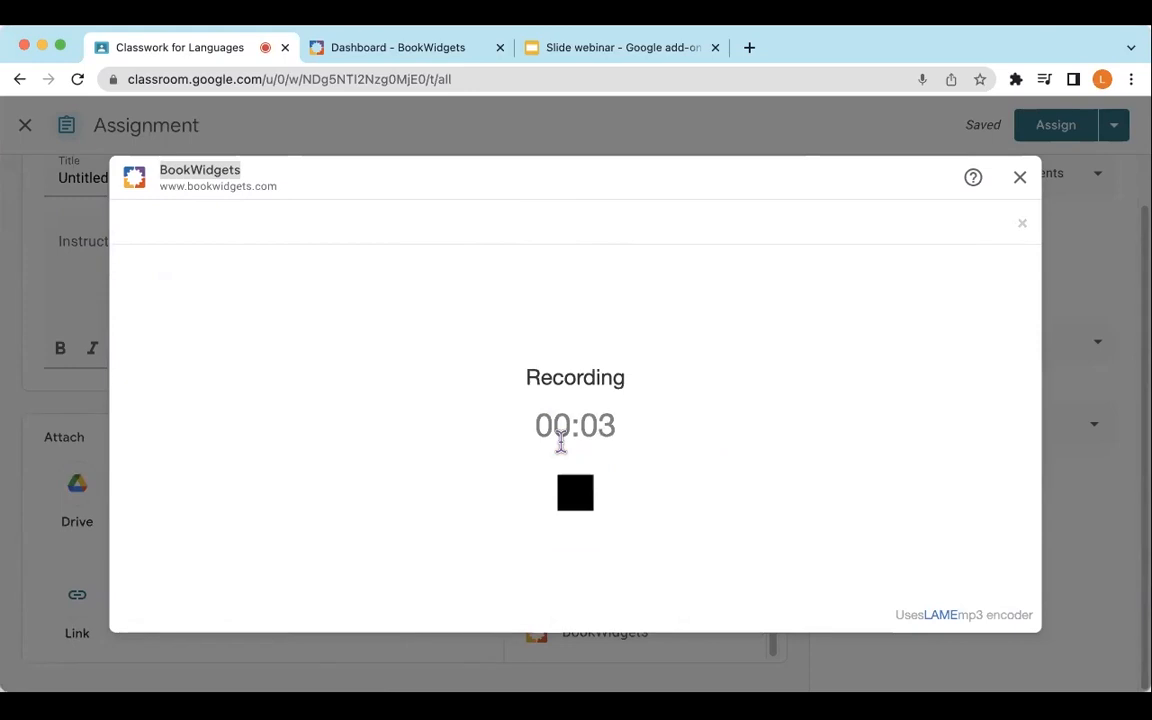
pyautogui.click(585, 499)
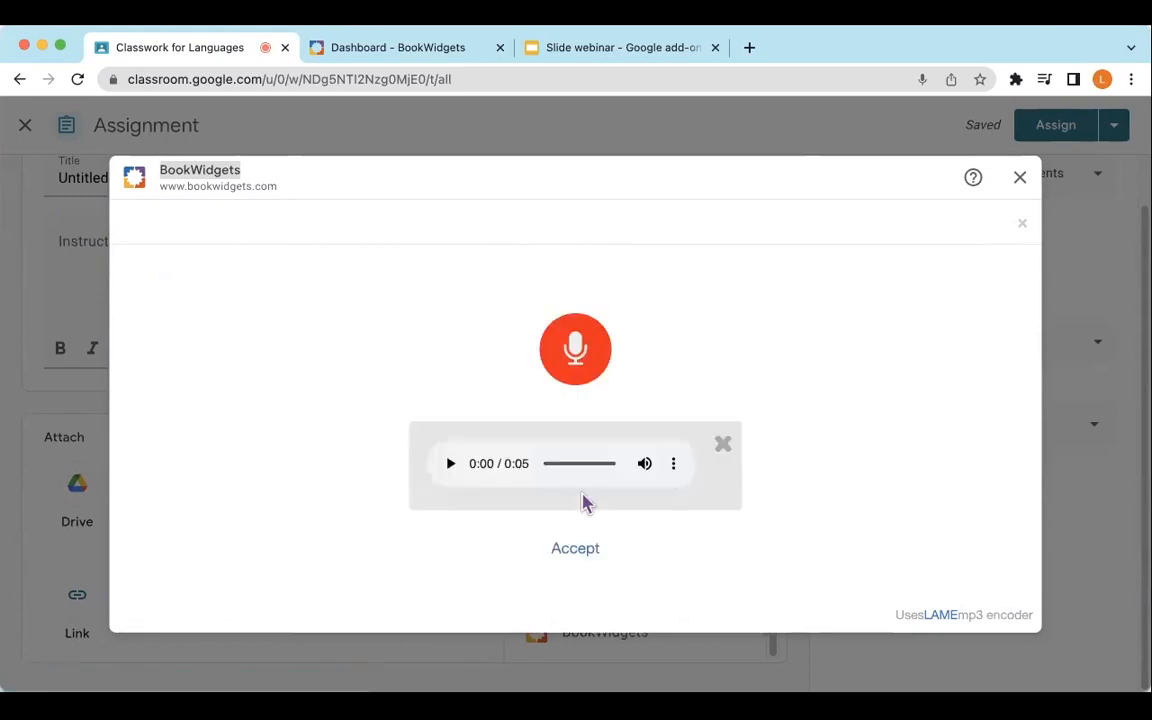
pyautogui.click(576, 550)
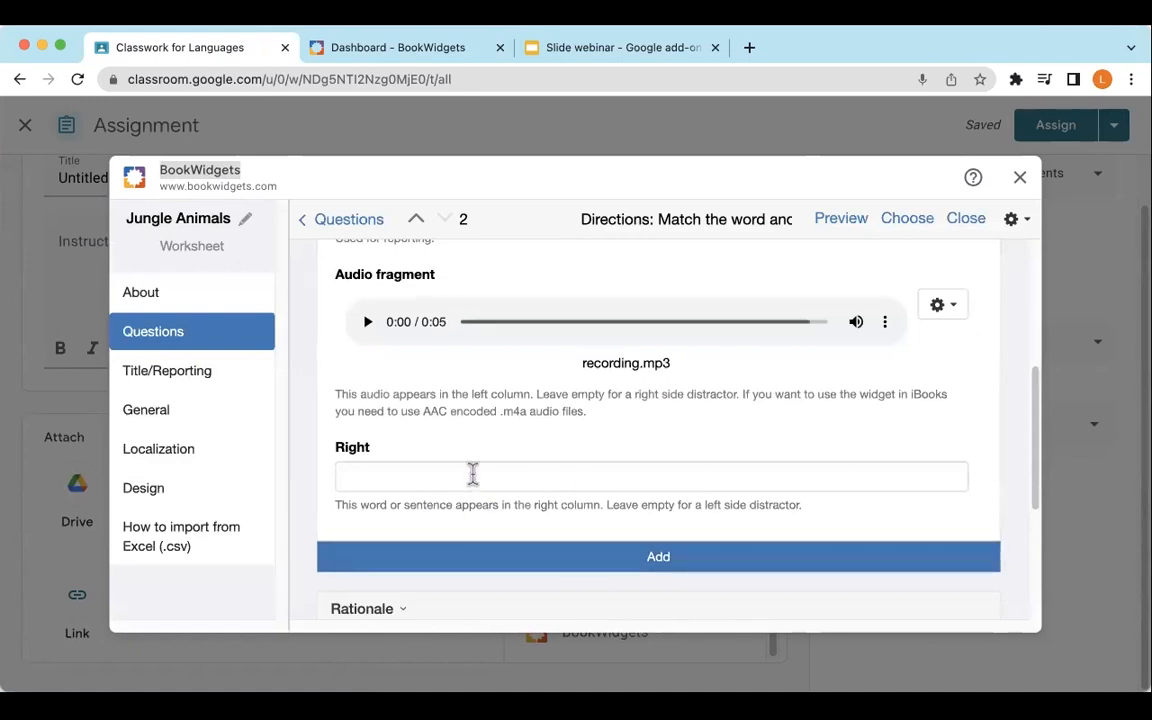
# Add a third audio-word pair with a newly recorded and accepted fragment of about 3 seconds and the matching right-column word "lion".
pyautogui.scroll(-2, 700, 480)
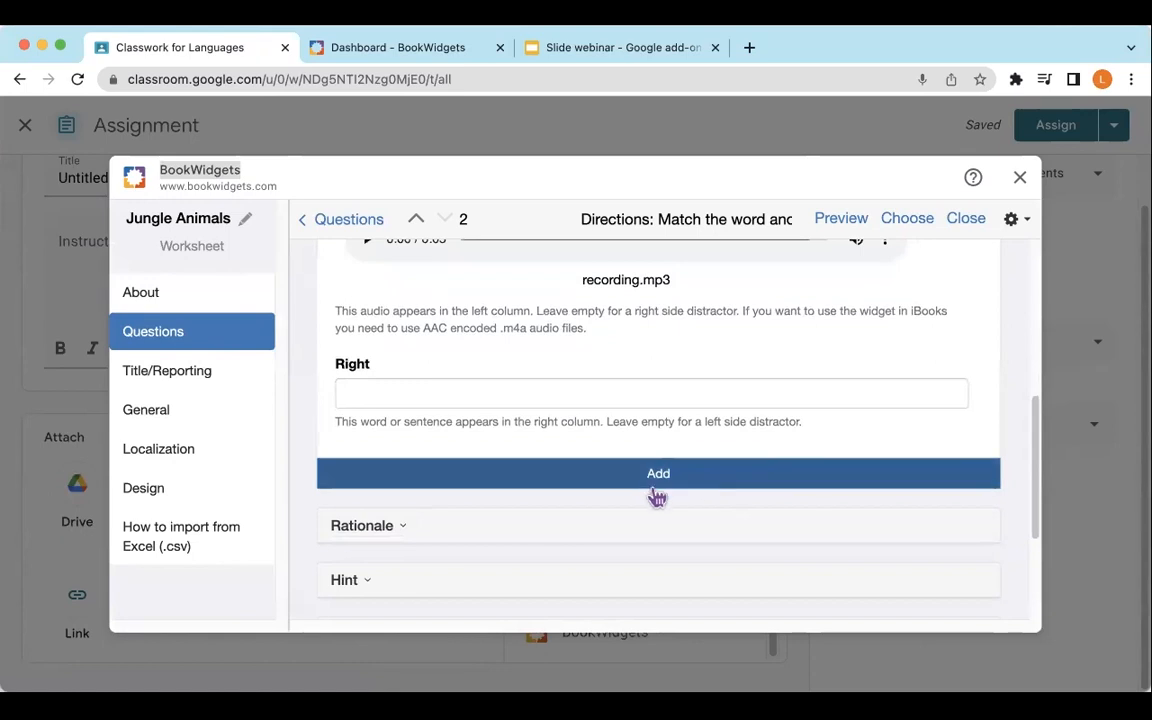
pyautogui.click(650, 484)
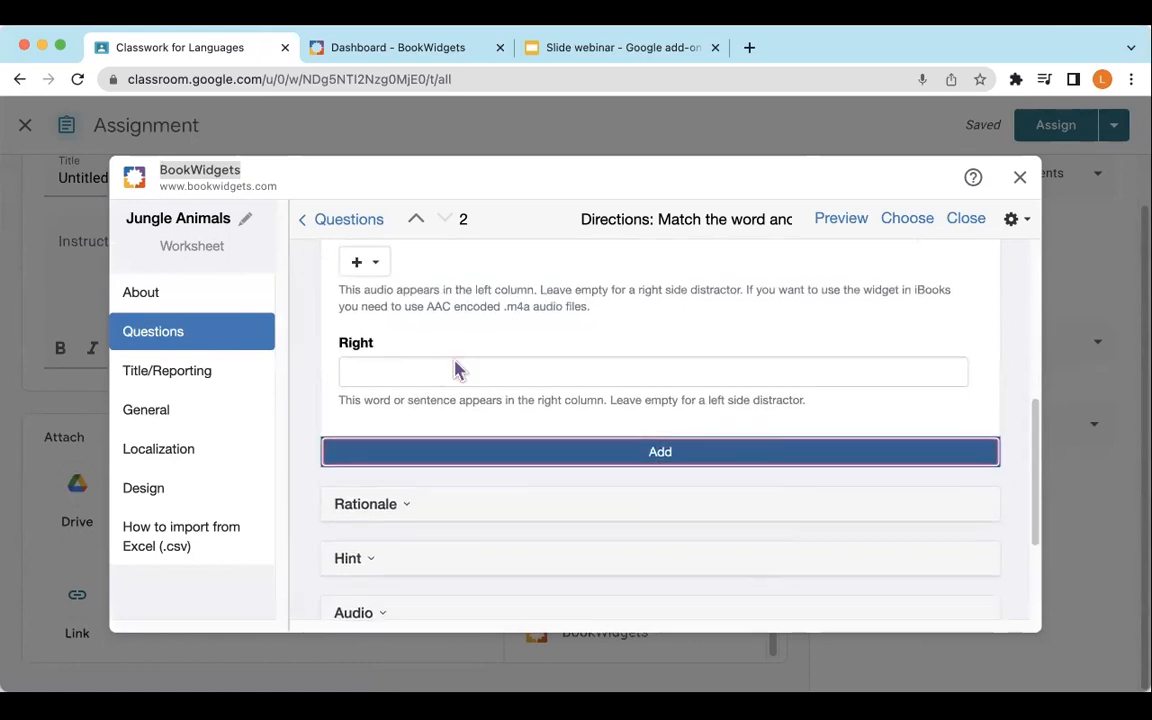
pyautogui.scroll(3, 455, 368)
pyautogui.click(376, 371)
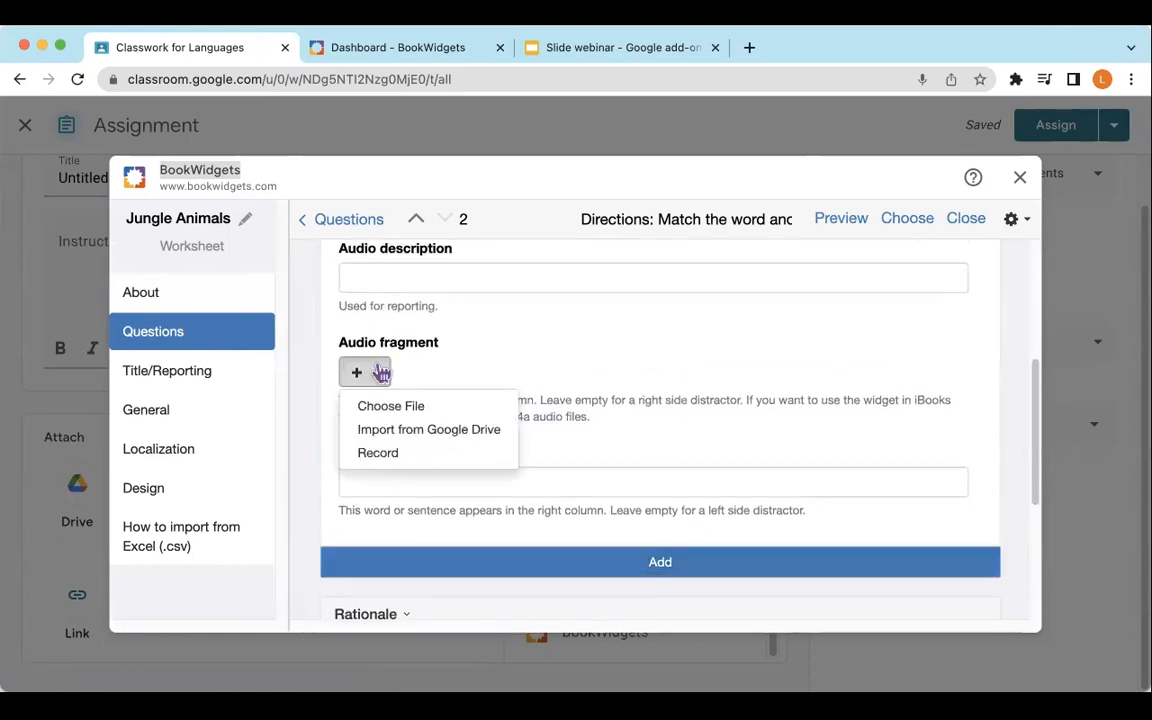
pyautogui.click(378, 456)
pyautogui.click(577, 443)
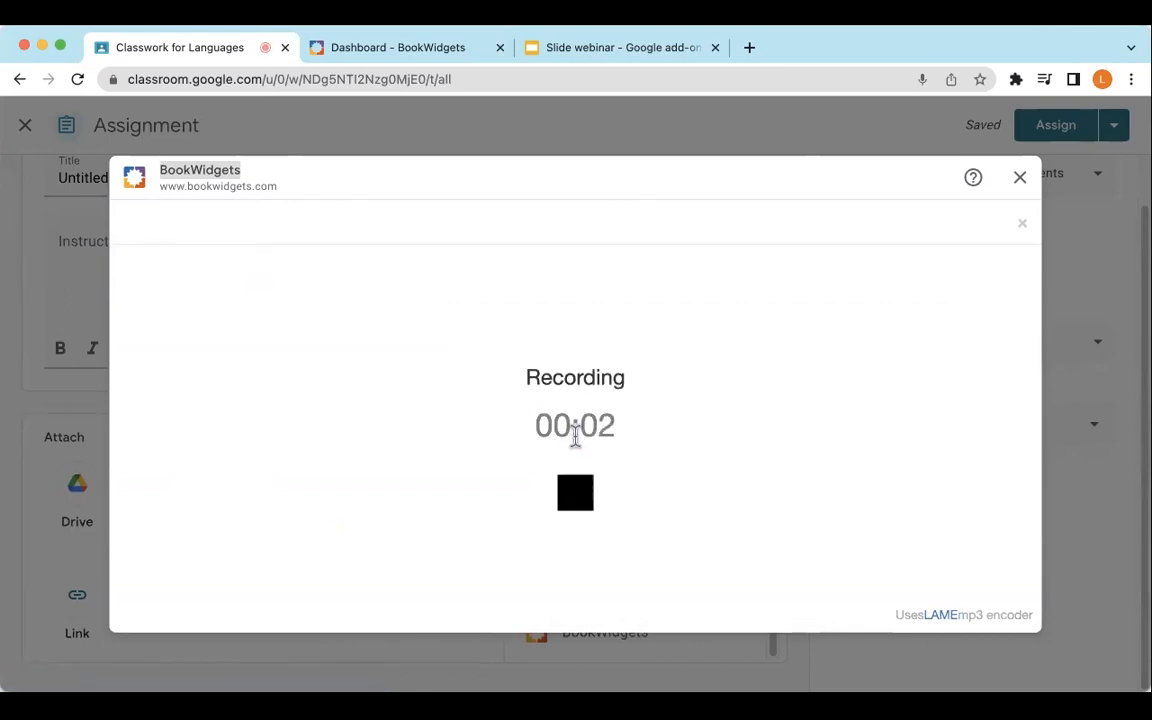
pyautogui.click(581, 498)
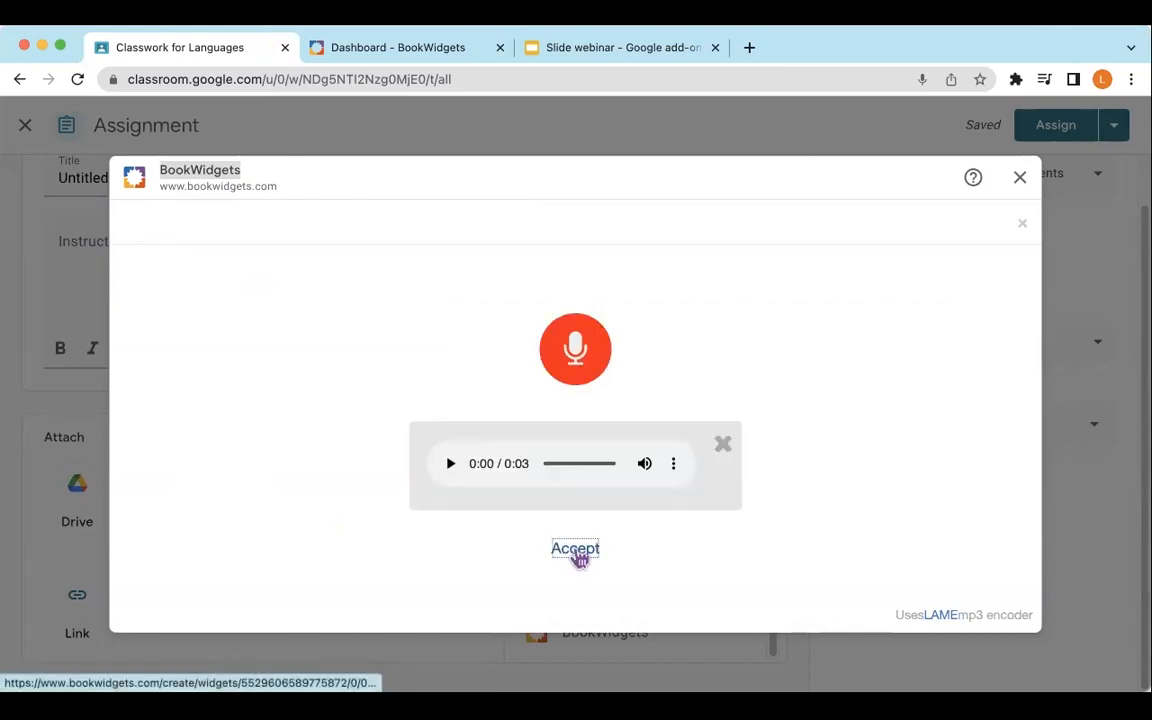
pyautogui.click(579, 550)
pyautogui.click(437, 537)
pyautogui.write('lion')
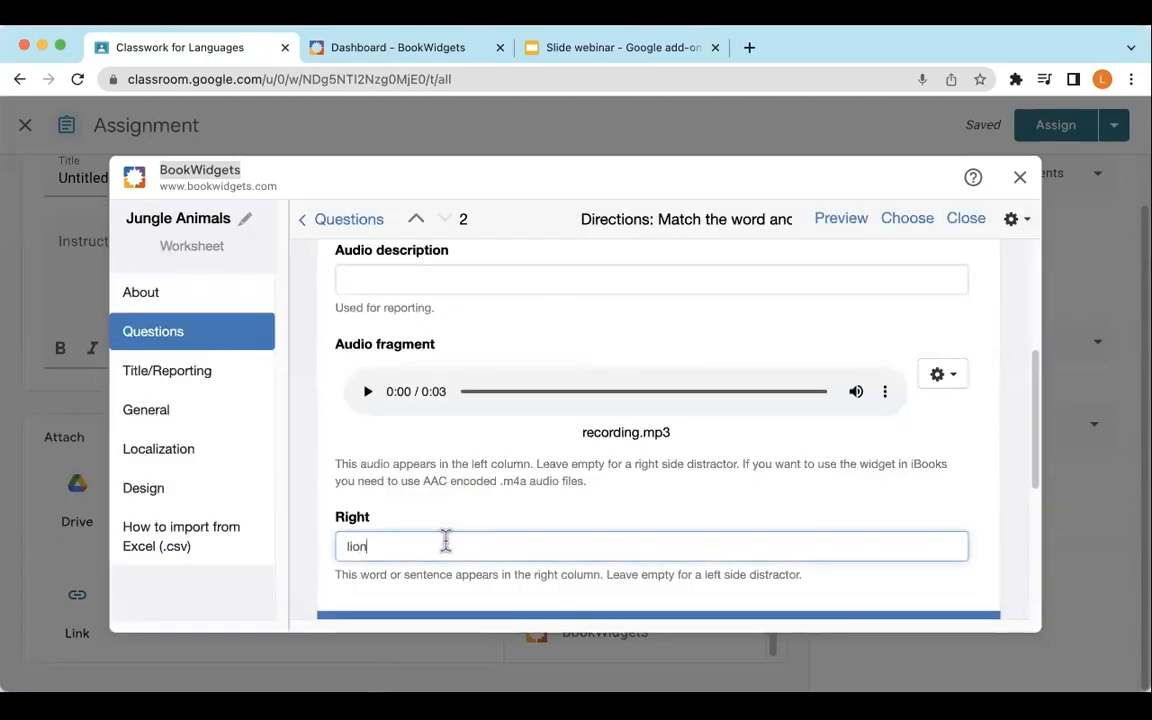
# Add a fourth audio-word pair with a newly recorded and accepted fragment of about 3 seconds and the matching right-column word "giraffe".
pyautogui.scroll(-2, 470, 535)
pyautogui.click(633, 497)
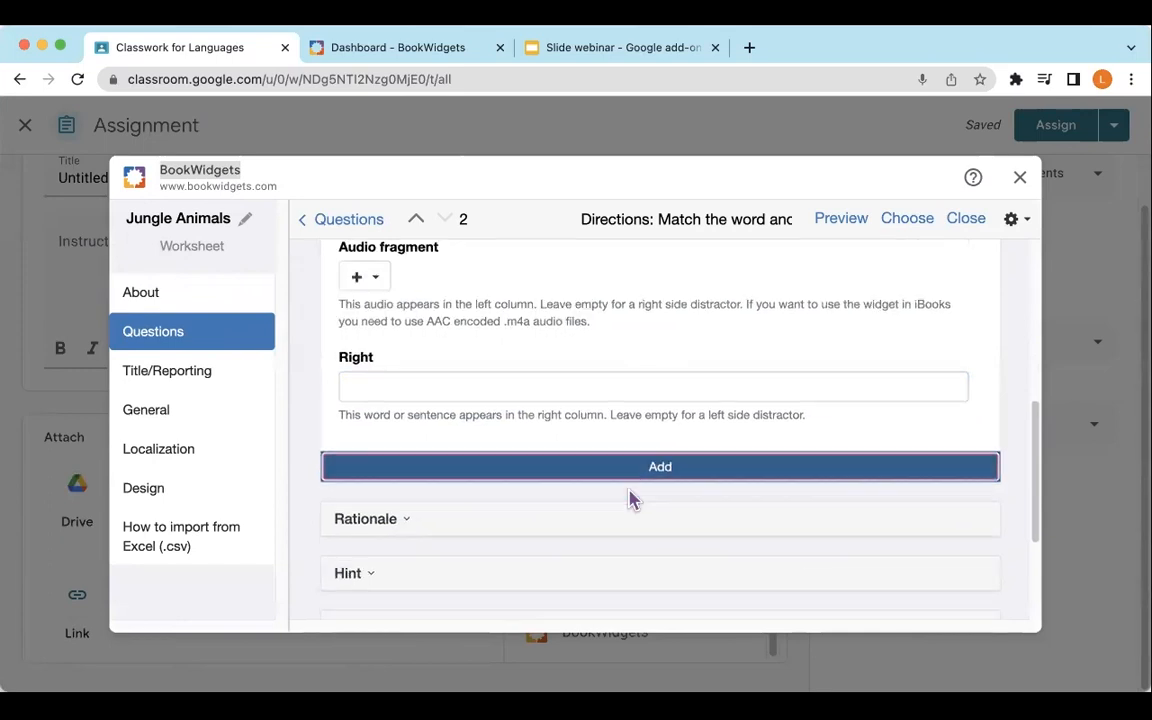
pyautogui.scroll(2, 427, 337)
pyautogui.click(382, 416)
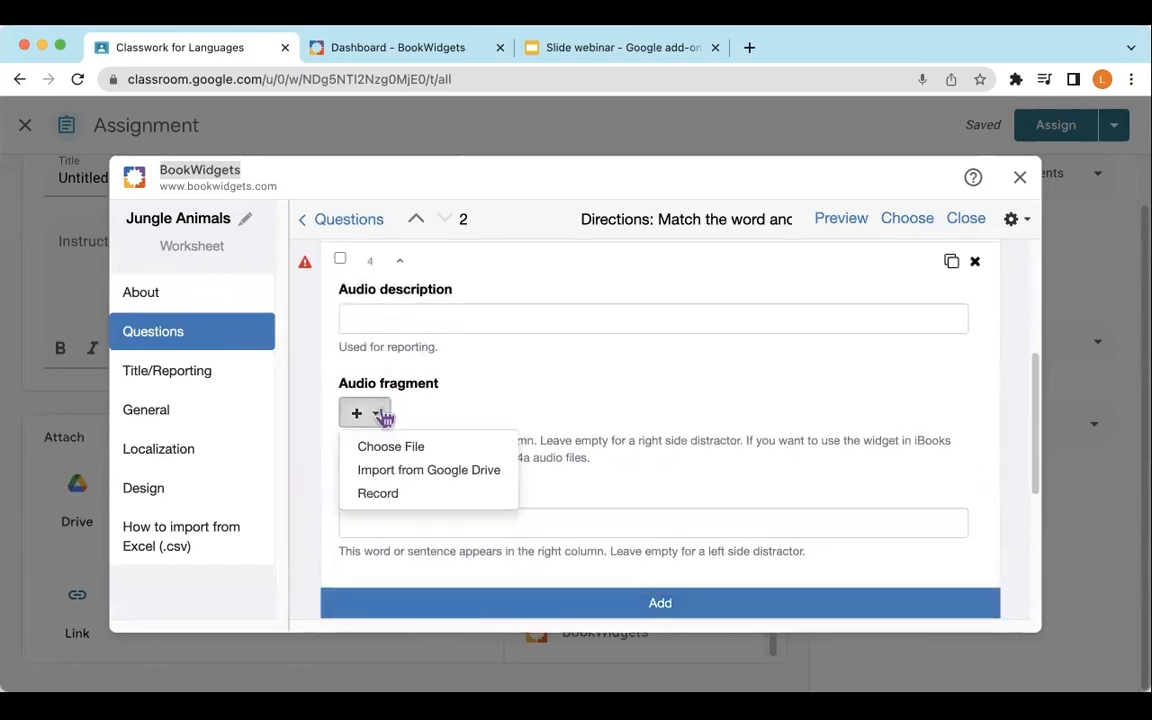
pyautogui.click(375, 495)
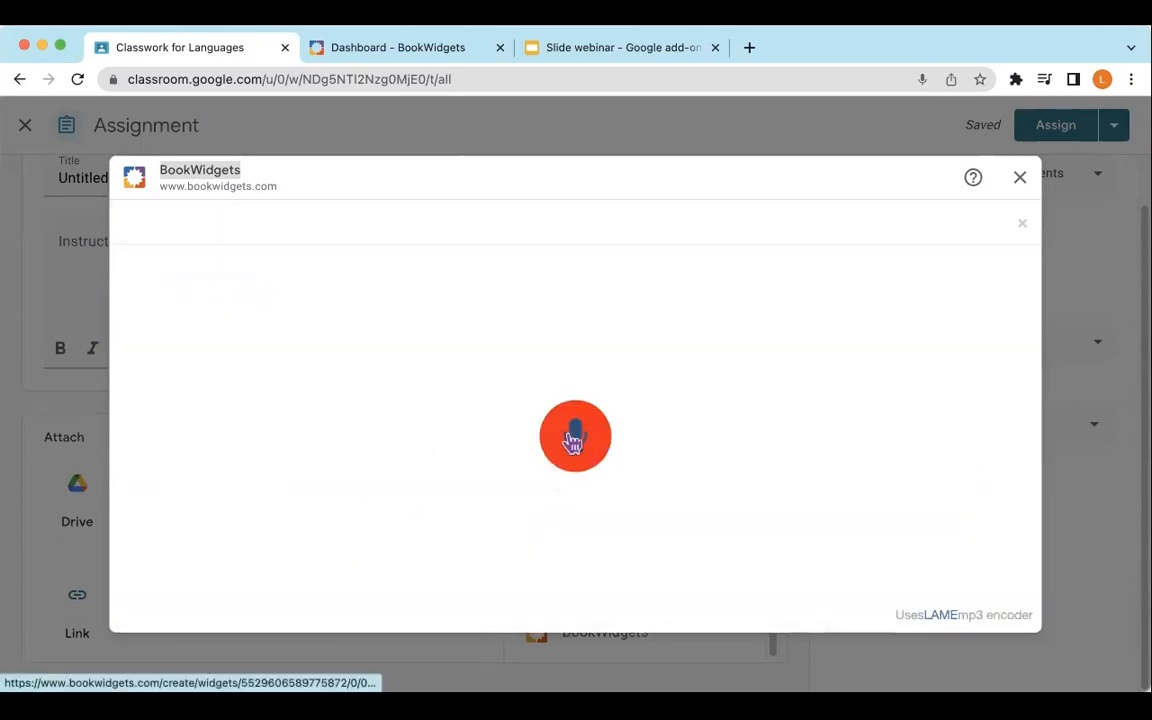
pyautogui.click(573, 440)
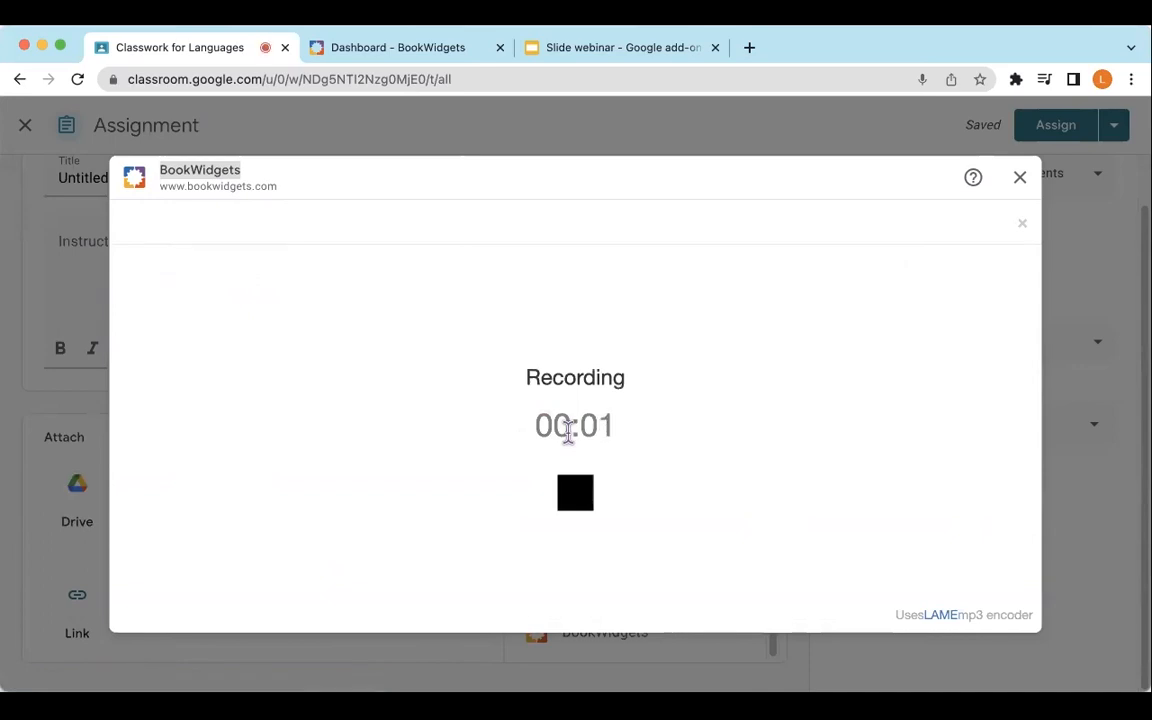
pyautogui.click(586, 494)
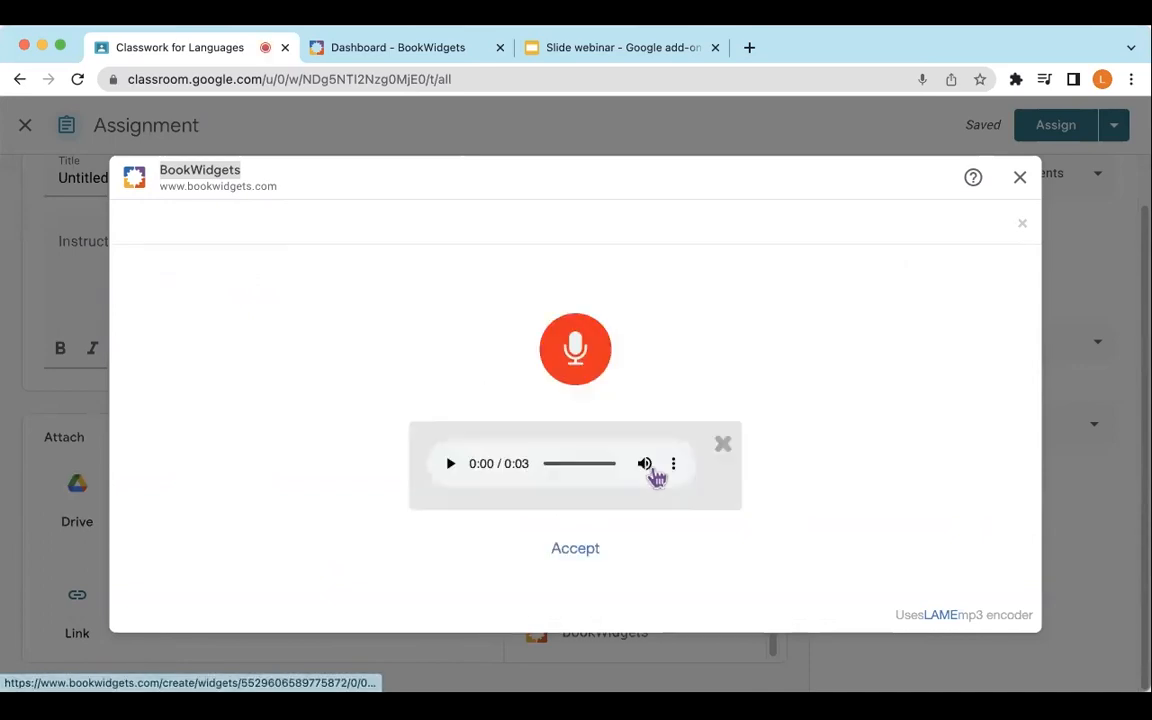
pyautogui.click(573, 548)
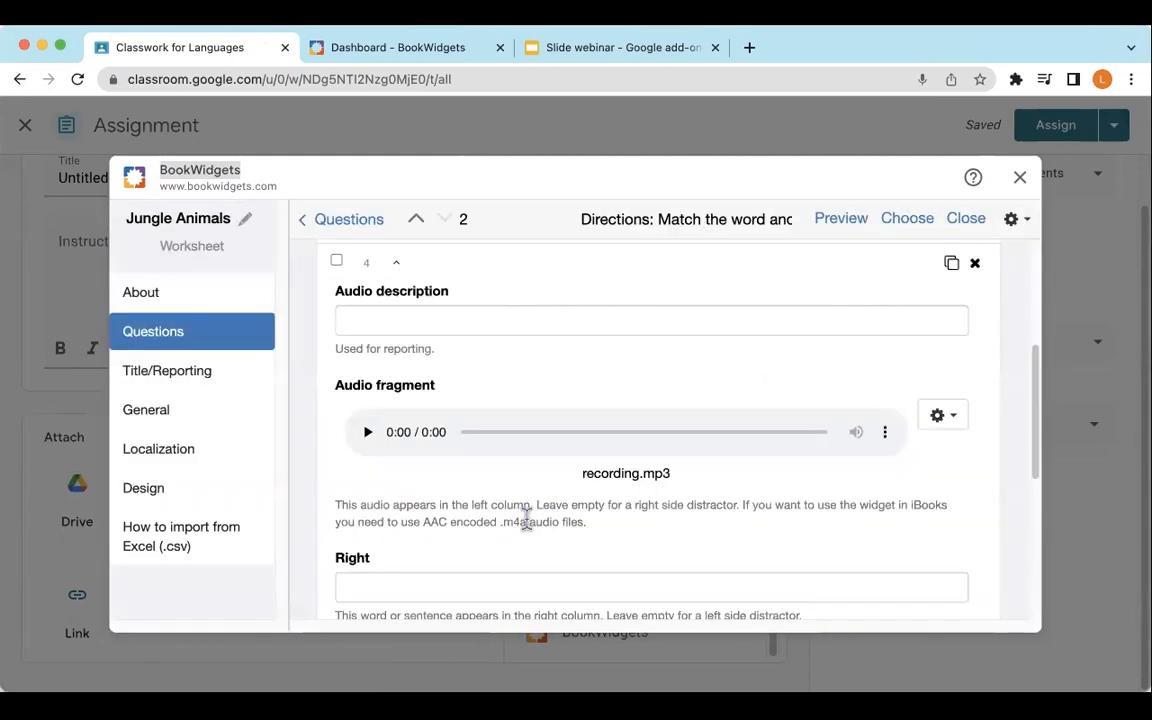
pyautogui.scroll(-3, 525, 520)
pyautogui.click(503, 445)
pyautogui.write('giraffe')
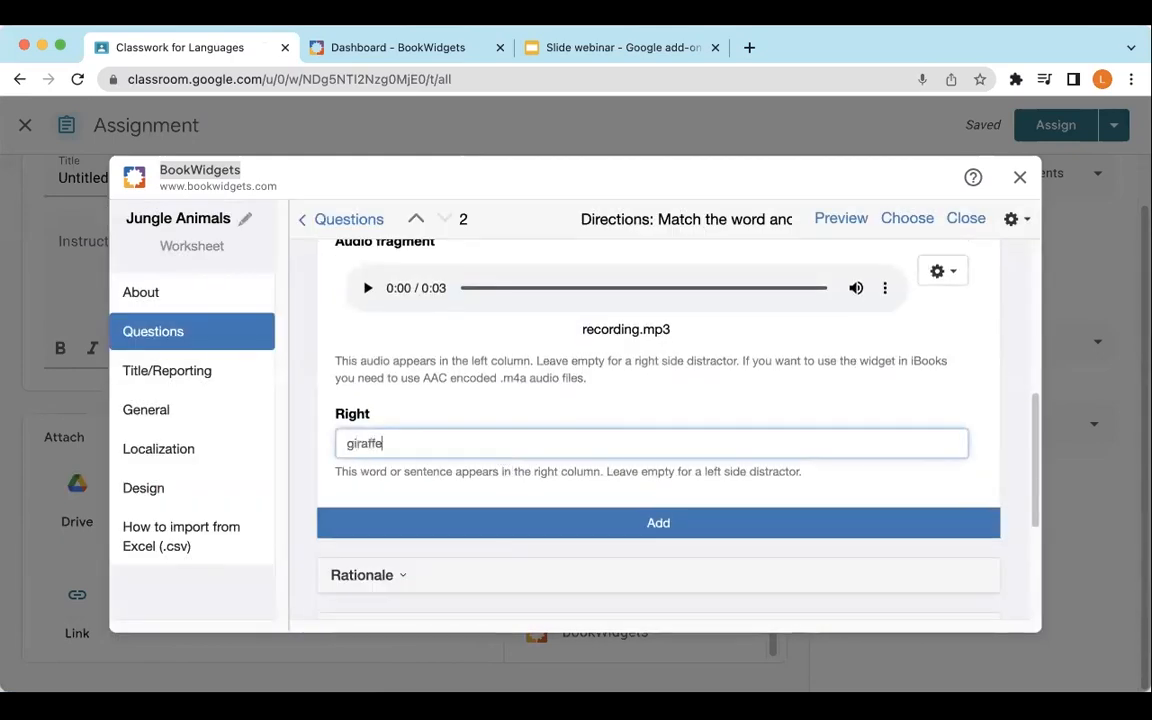
# Preview the worksheet as a student, look through the picture question and the audio matching question, and close the preview.
pyautogui.click(849, 225)
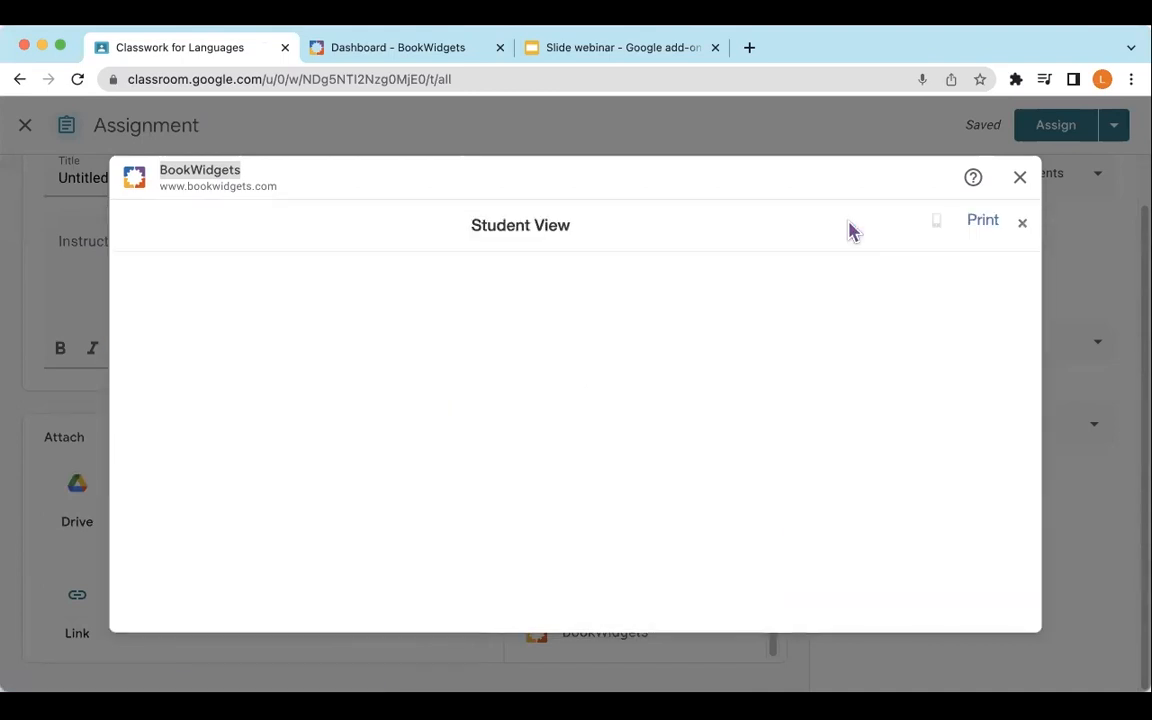
pyautogui.scroll(-2, 822, 477)
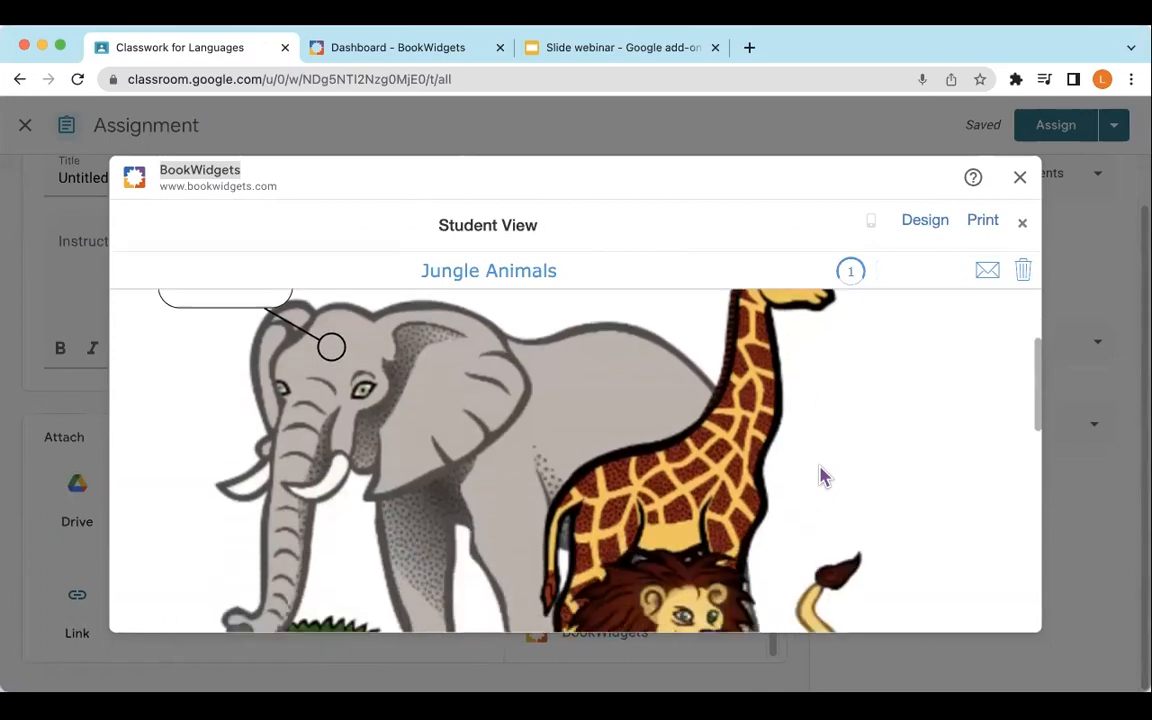
pyautogui.scroll(-10, 822, 477)
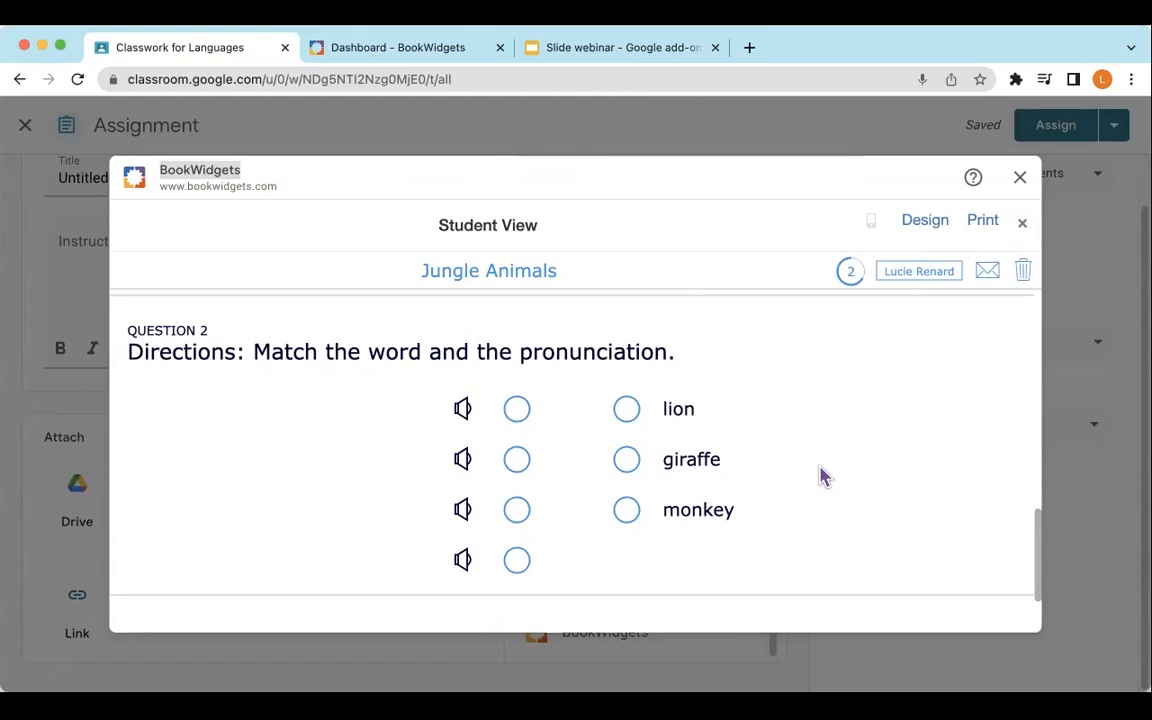
pyautogui.click(1022, 226)
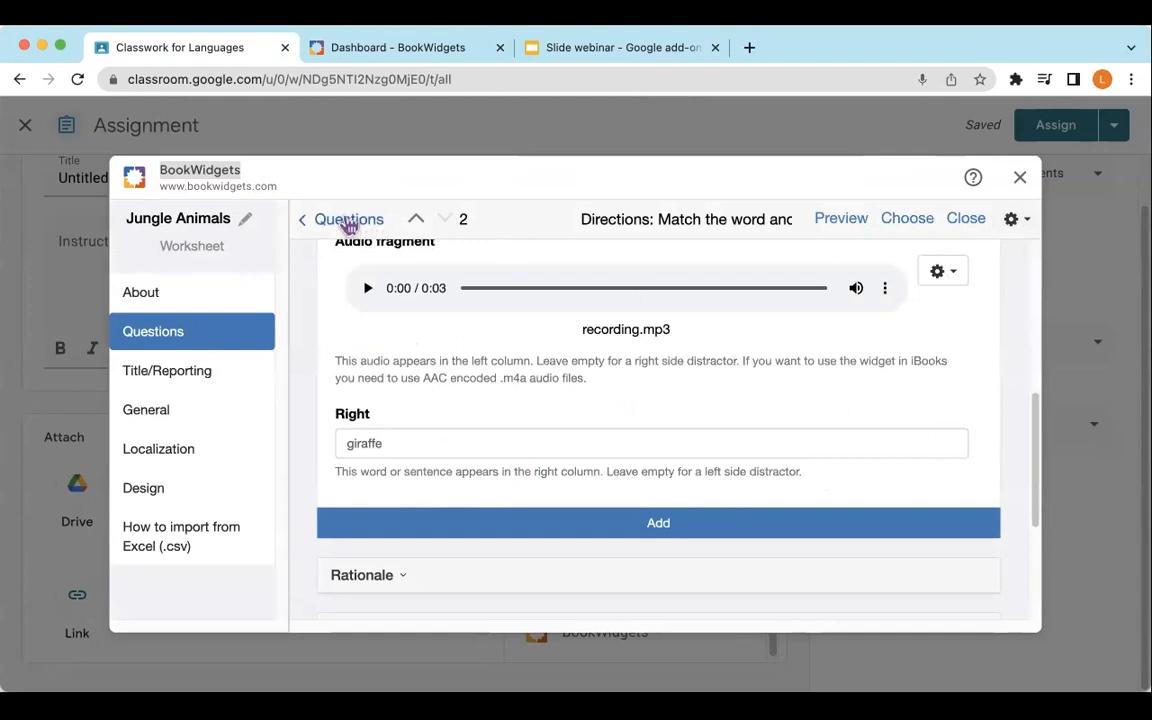
# Return to the worksheet's question list and add a Rich Text question as the third question.
pyautogui.click(340, 220)
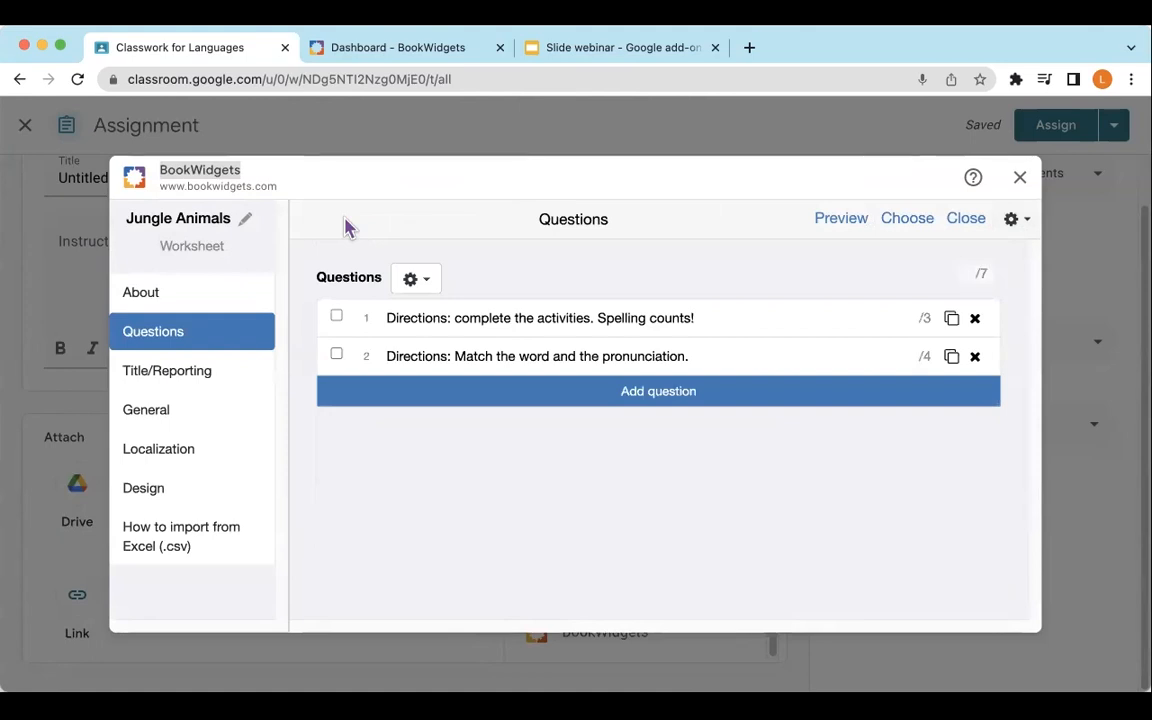
pyautogui.click(652, 398)
pyautogui.scroll(-5, 751, 479)
pyautogui.scroll(3, 751, 481)
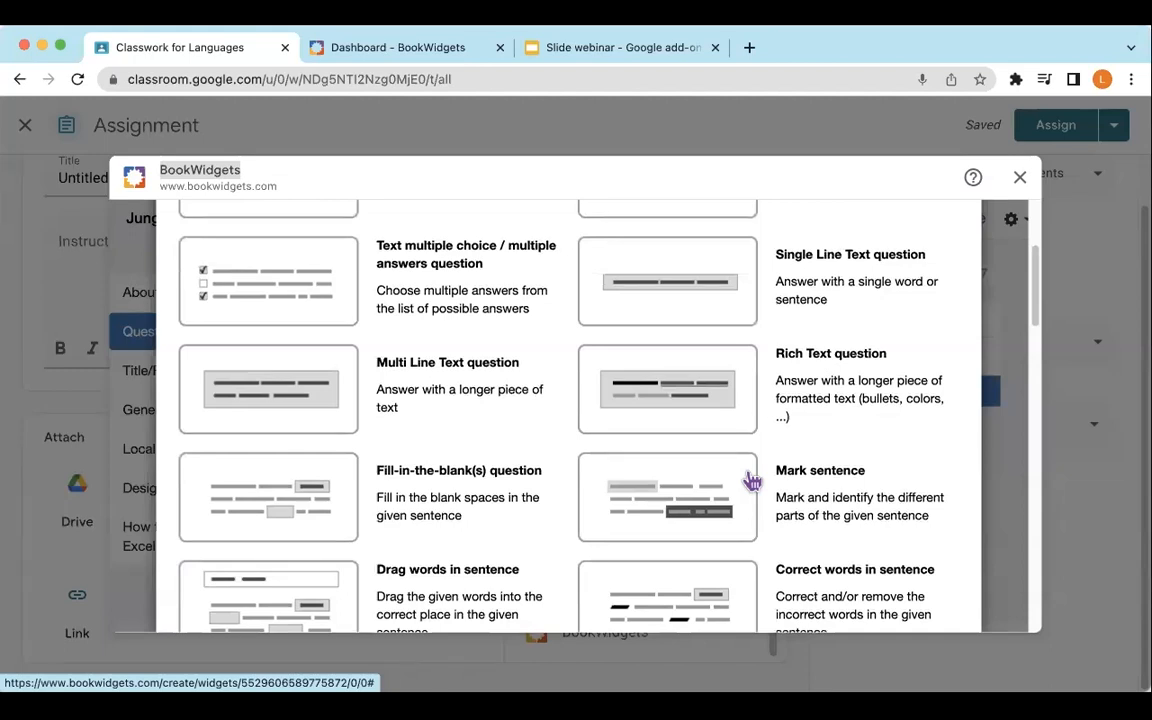
pyautogui.click(704, 398)
# Enter "Directions: Write a 5 sentence paragraph about your favorite jungle animal" as the Rich Text question's text.
pyautogui.click(634, 385)
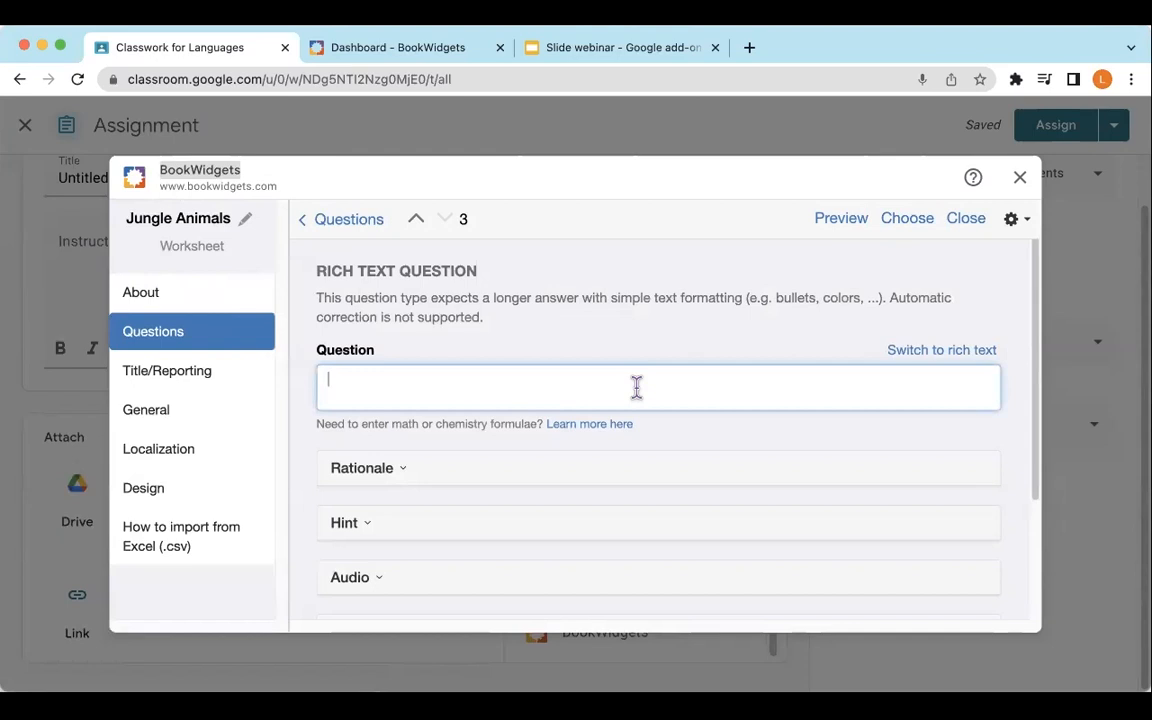
pyautogui.write('Write')
pyautogui.press('BackSpace')
pyautogui.press('BackSpace')
pyautogui.press('BackSpace')
pyautogui.press('BackSpace')
pyautogui.press('BackSpace')
pyautogui.write('D')
pyautogui.write('i')
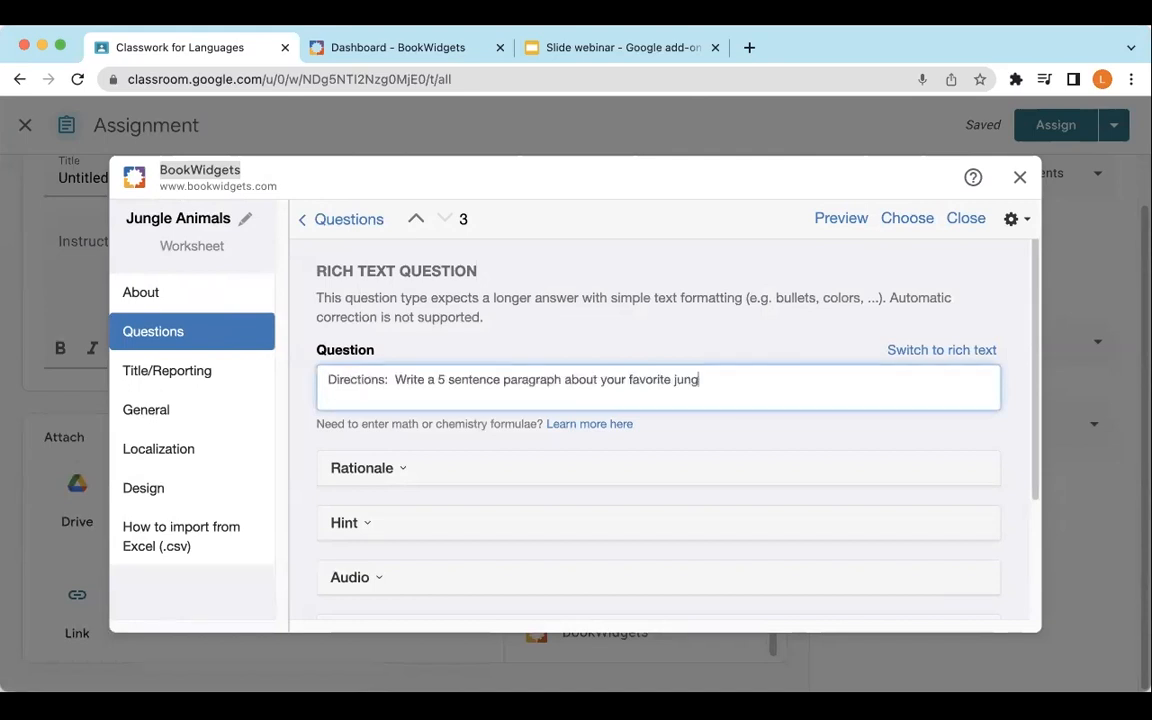
pyautogui.write('le animal')
# Continue the question text with ". Use at least two adjectives. Tell me why this is their favorite animal.".
pyautogui.write('.  Use at least two adjectives.  ')
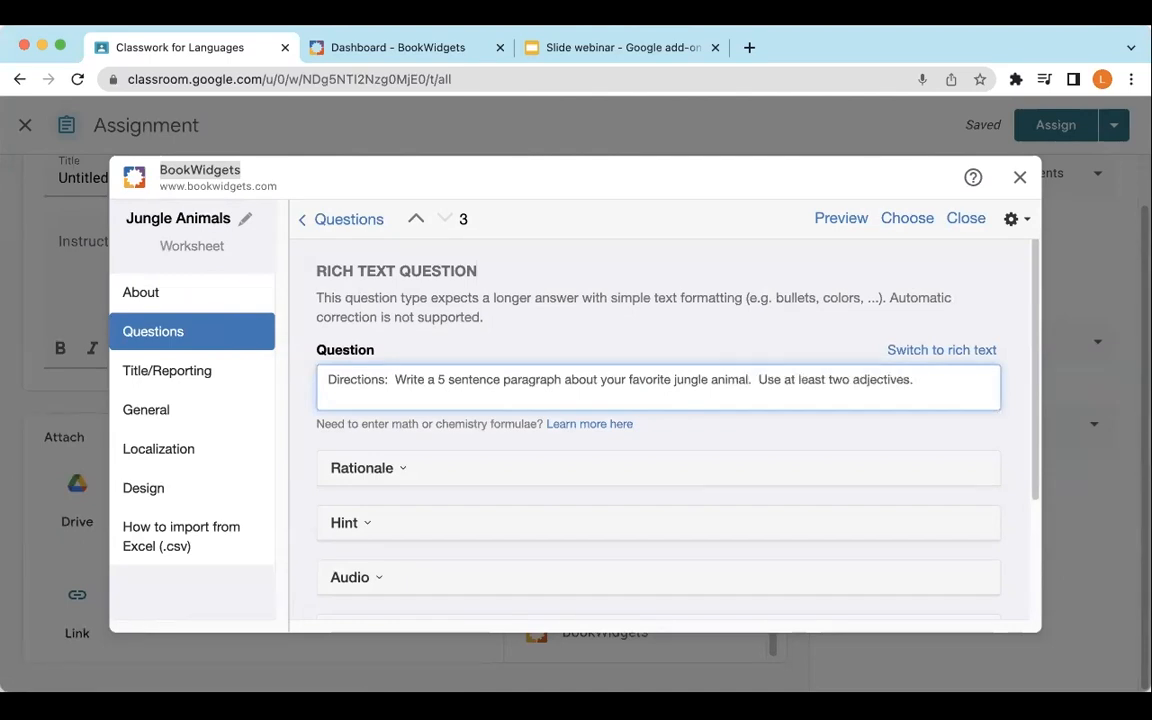
pyautogui.write('Tell me why this i')
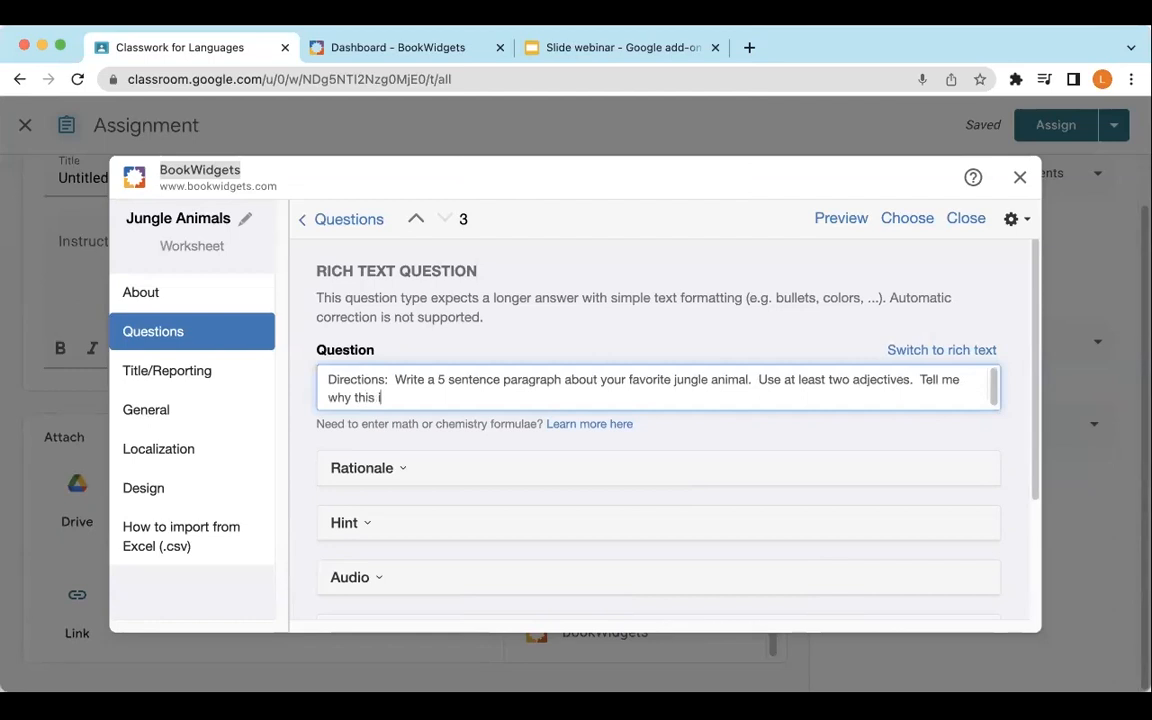
pyautogui.write('s their favorite animia')
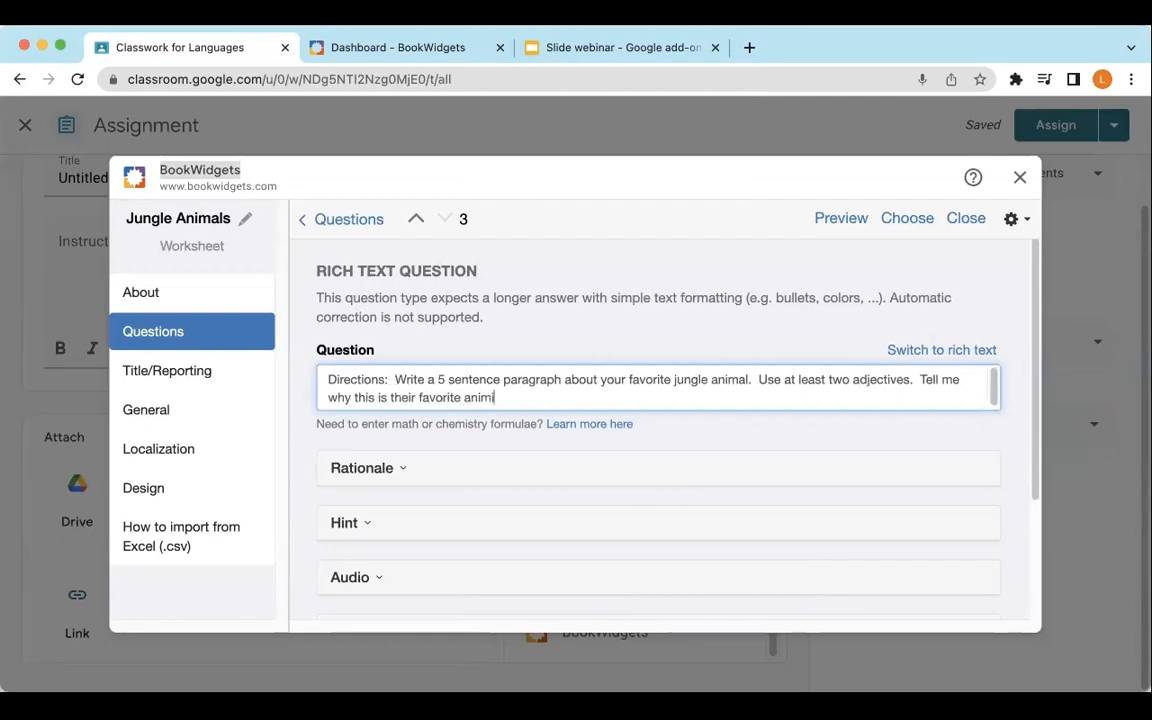
pyautogui.press('BackSpace')
pyautogui.press('BackSpace')
pyautogui.write('al.')
# Set the scoring weight of the Rich Text question to 5 points in its correction and scoring options.
pyautogui.scroll(-3, 712, 456)
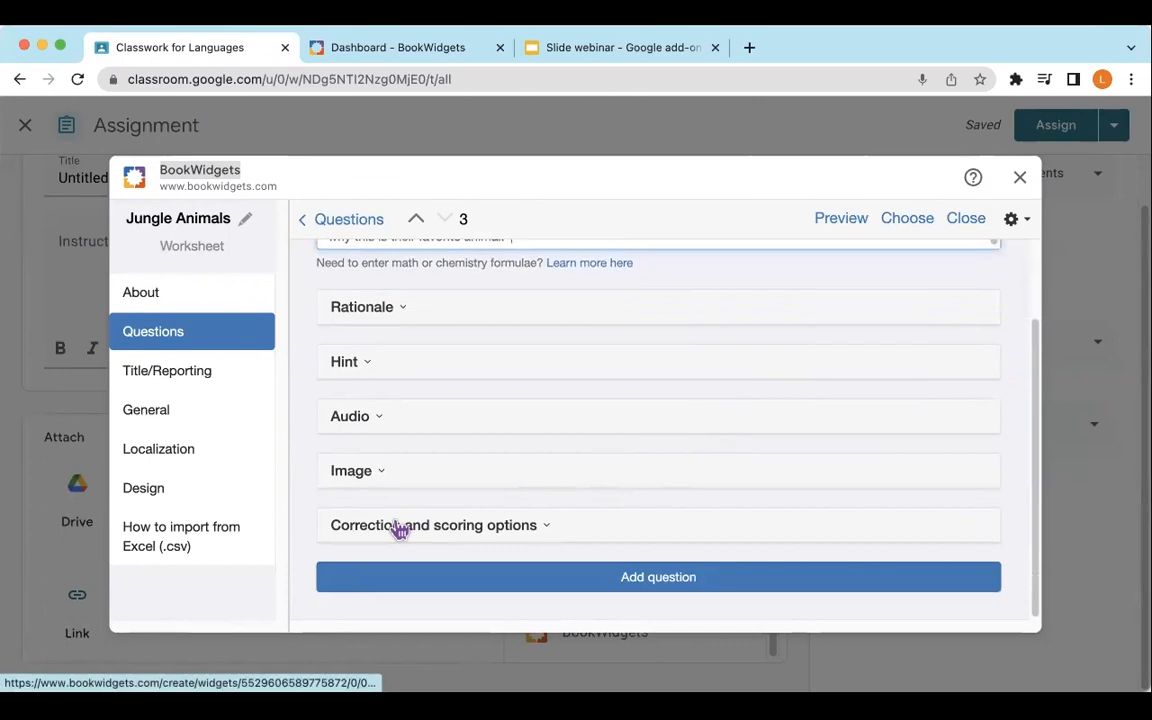
pyautogui.scroll(2, 671, 398)
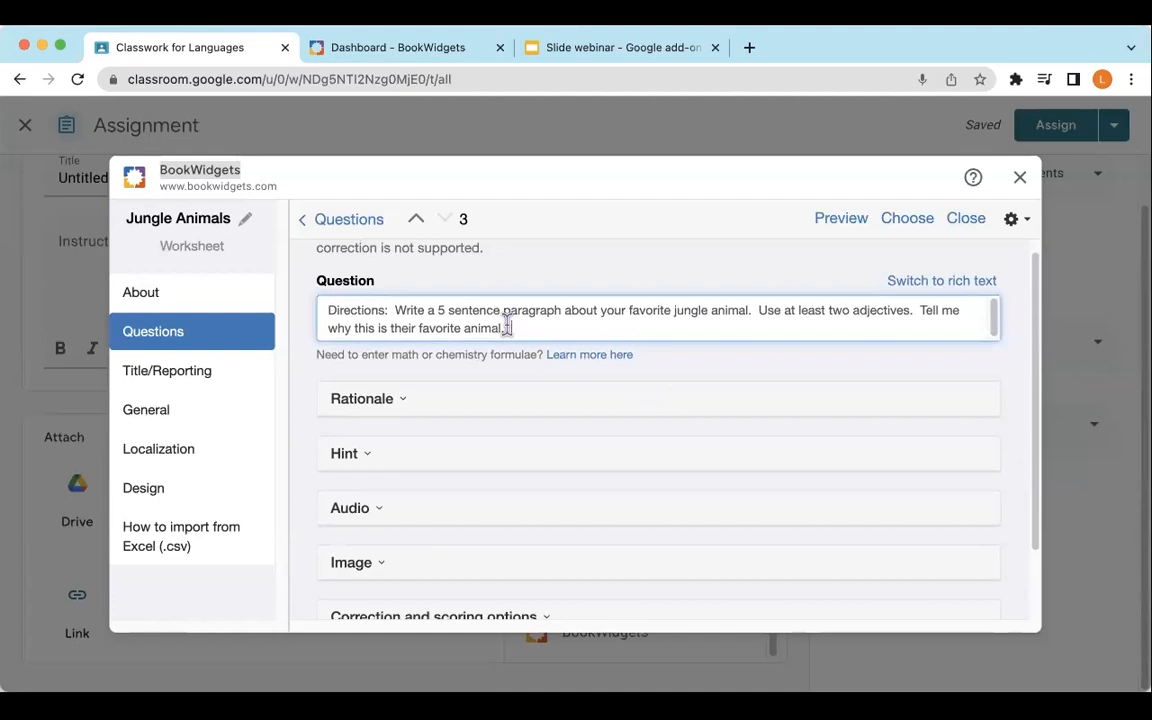
pyautogui.scroll(-2, 663, 432)
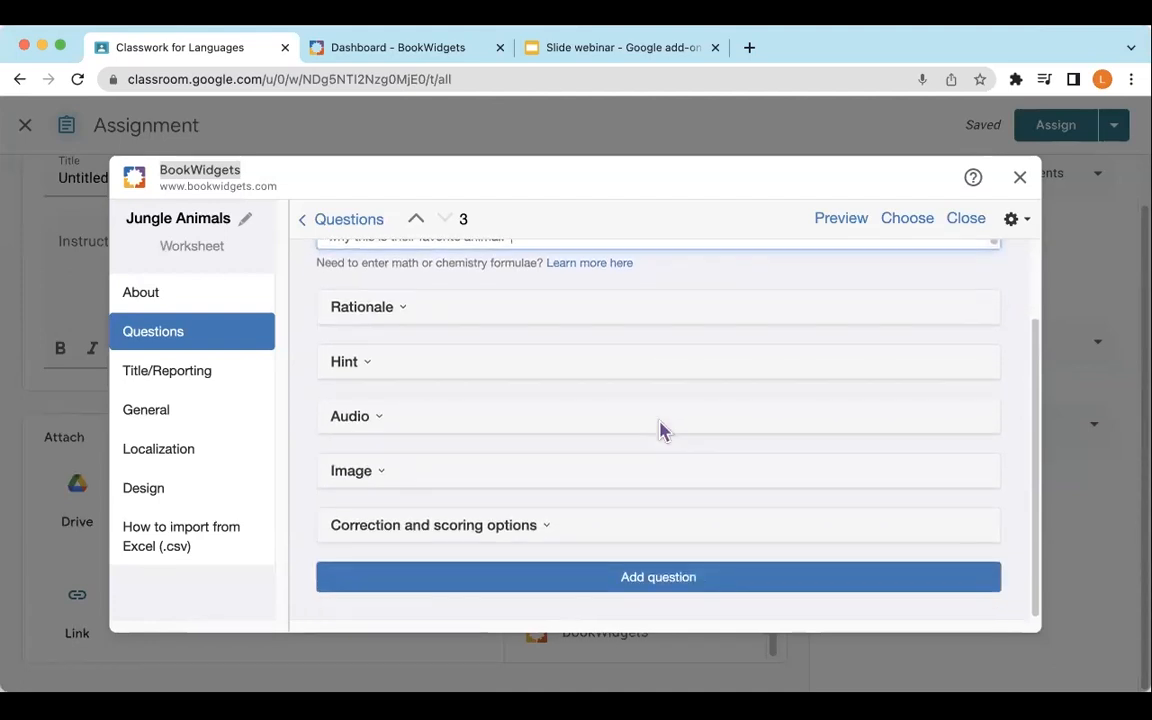
pyautogui.click(576, 537)
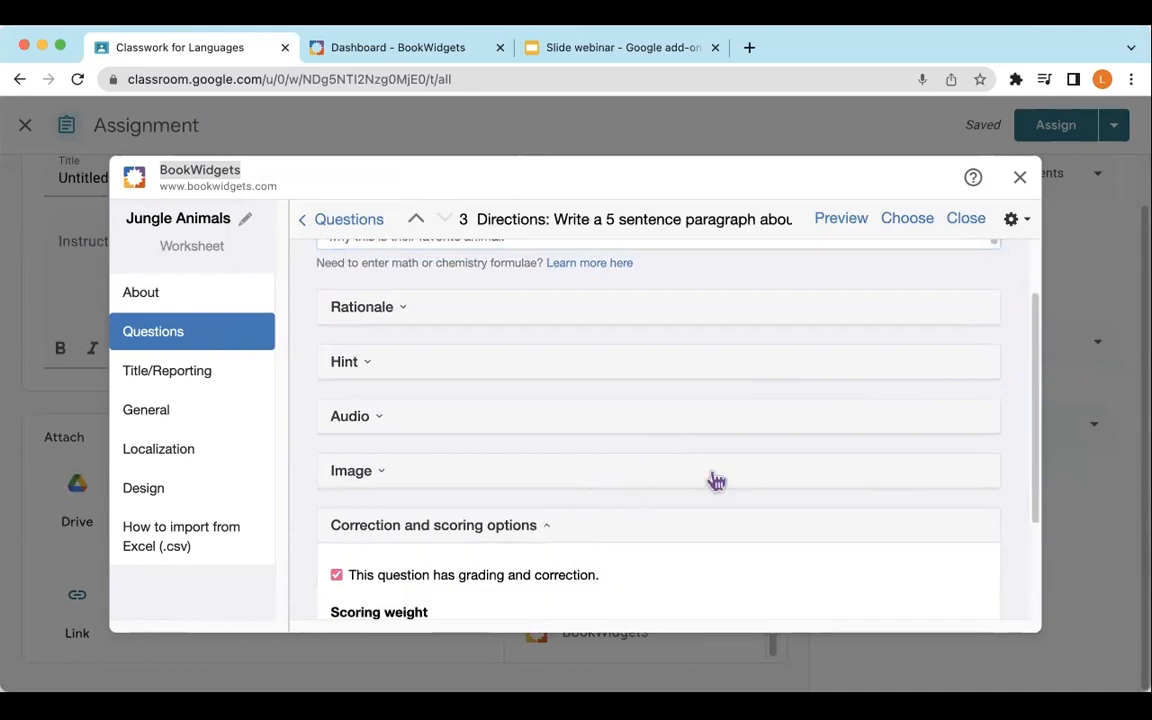
pyautogui.scroll(-2, 715, 478)
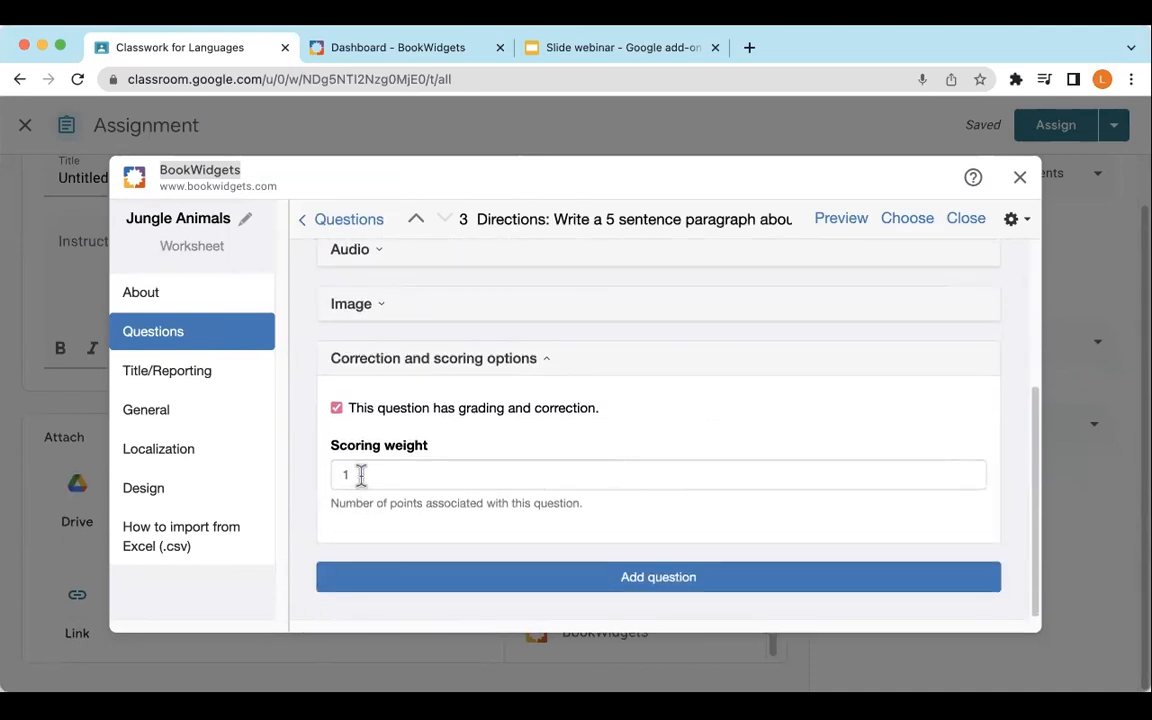
pyautogui.click(361, 476)
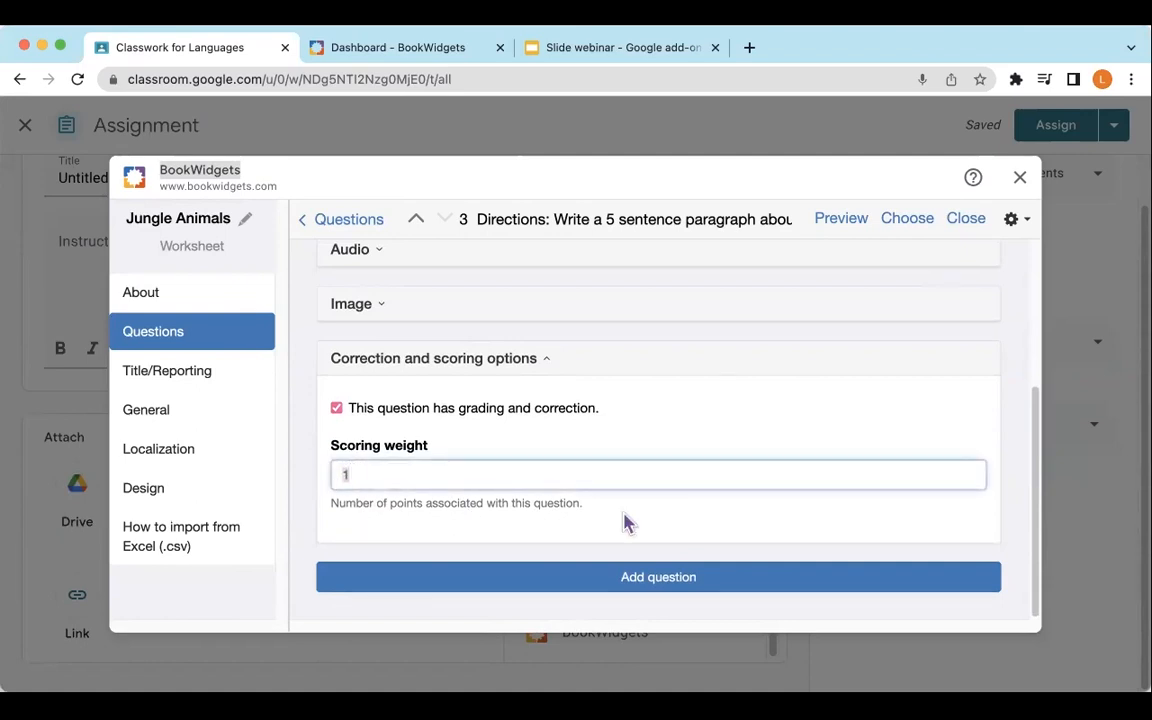
pyautogui.write('5')
# Review the scoring weight in the correction and scoring options of the second question about matching word and pronunciation.
pyautogui.click(415, 220)
pyautogui.scroll(-10, 540, 405)
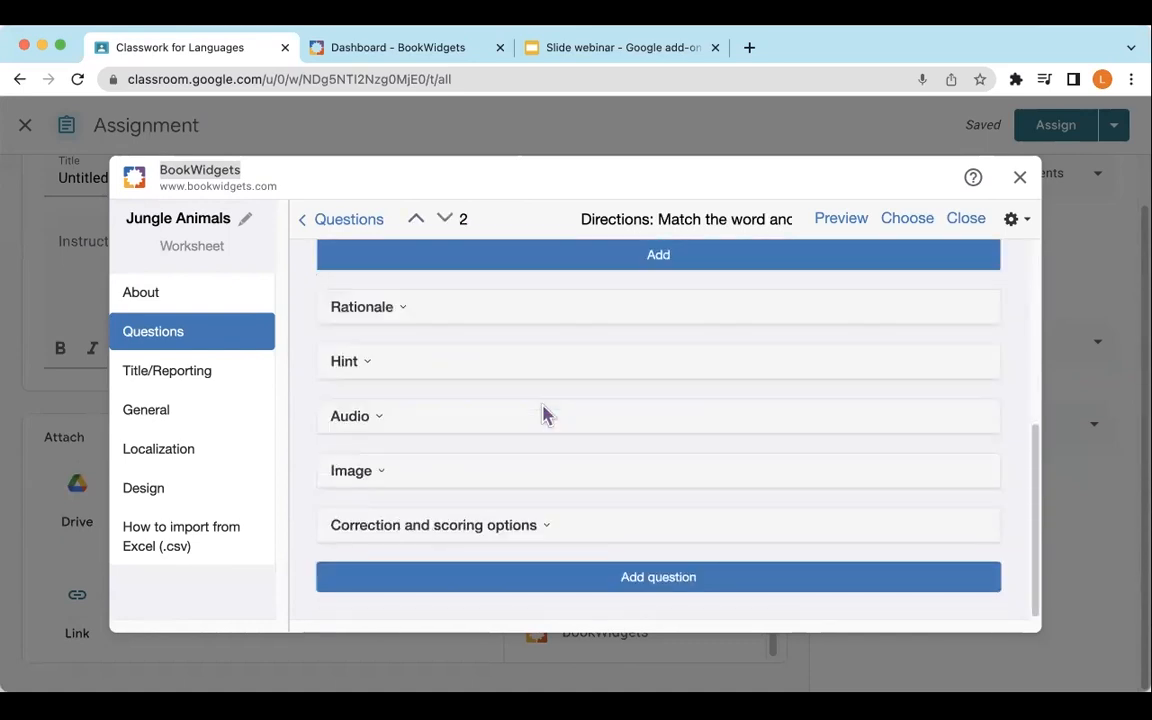
pyautogui.click(530, 527)
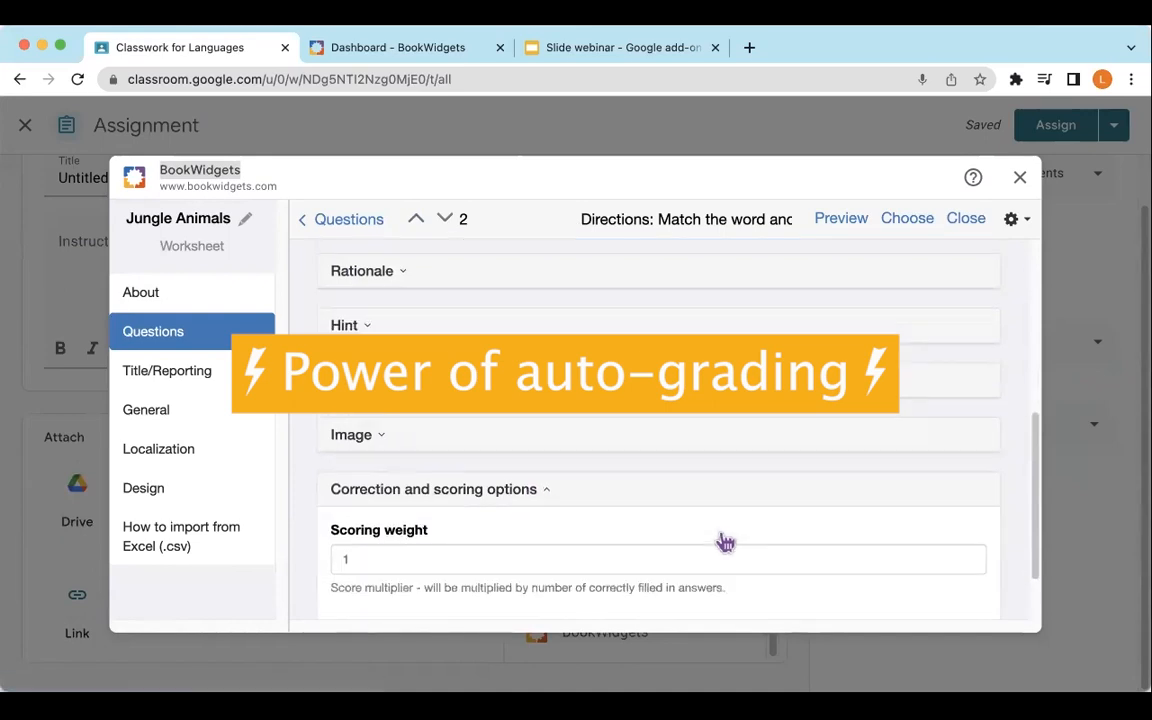
pyautogui.scroll(-2, 725, 543)
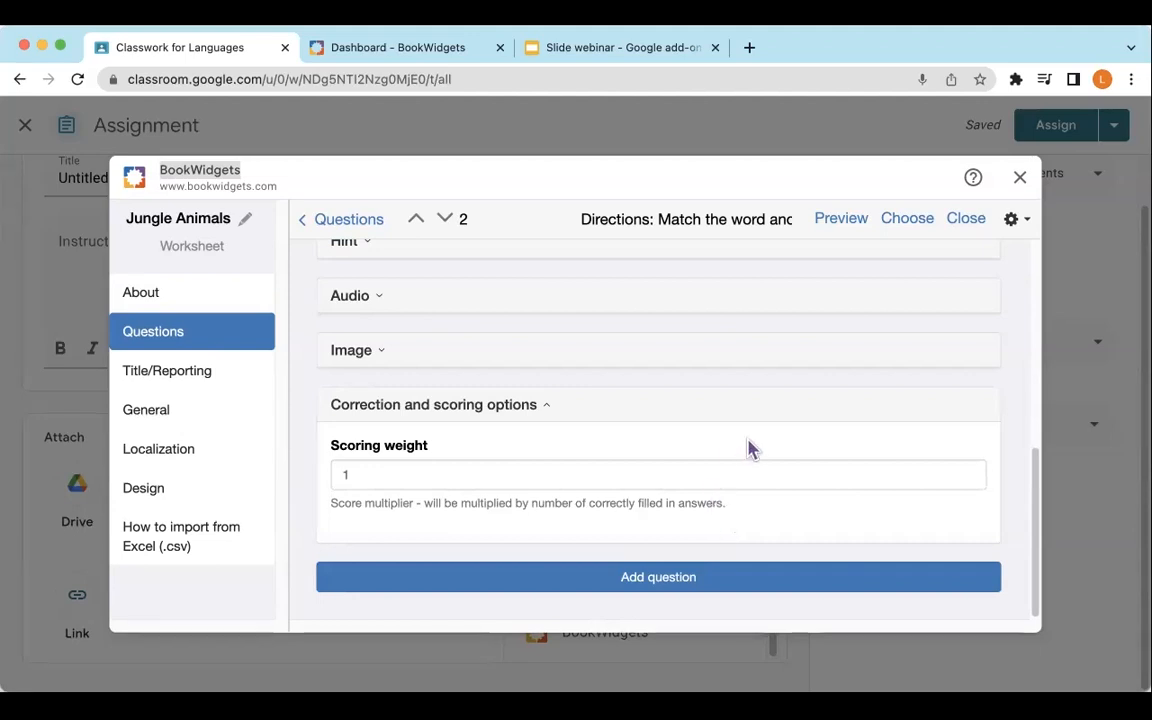
# Try a scoring weight of 3 for the first question, the annotated animals picture, and restore it to 1.
pyautogui.click(416, 222)
pyautogui.scroll(-4, 775, 448)
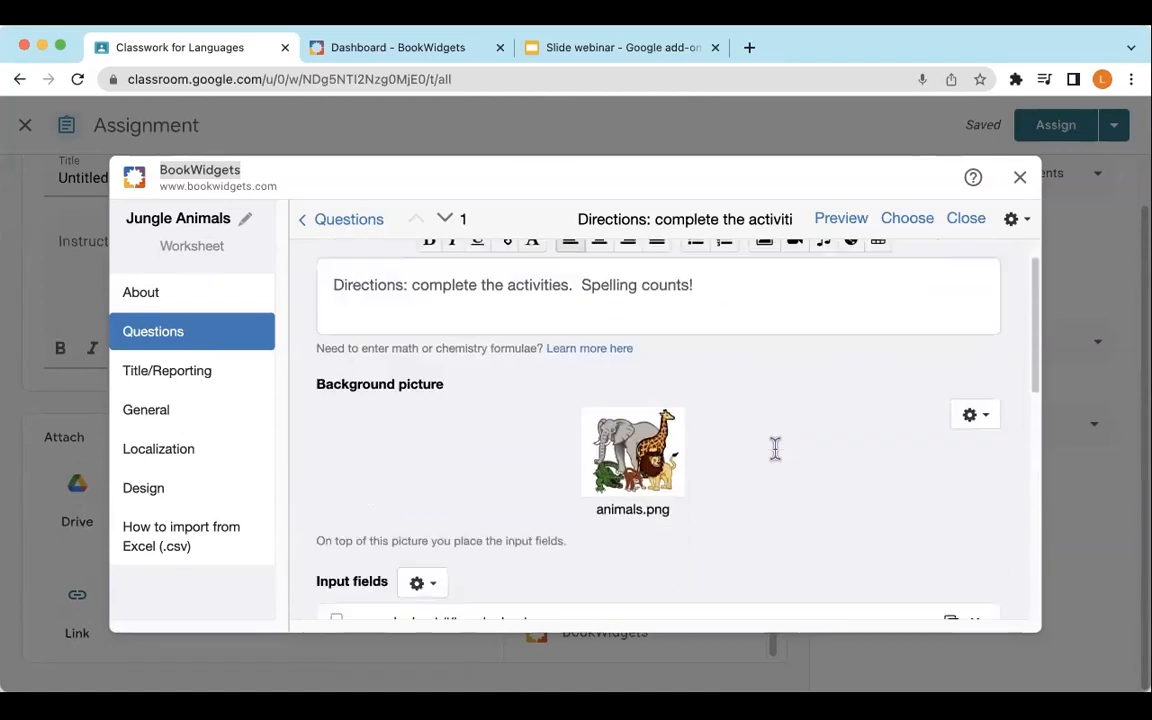
pyautogui.scroll(-3, 775, 448)
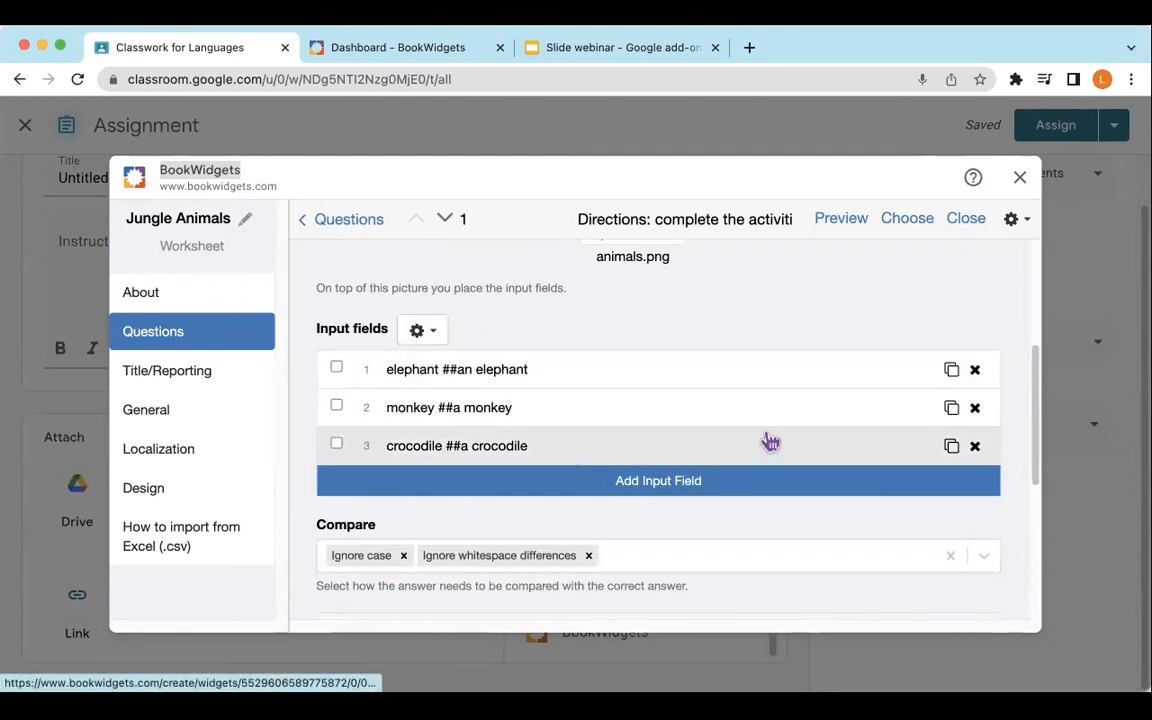
pyautogui.scroll(-3, 770, 441)
pyautogui.scroll(-1, 770, 441)
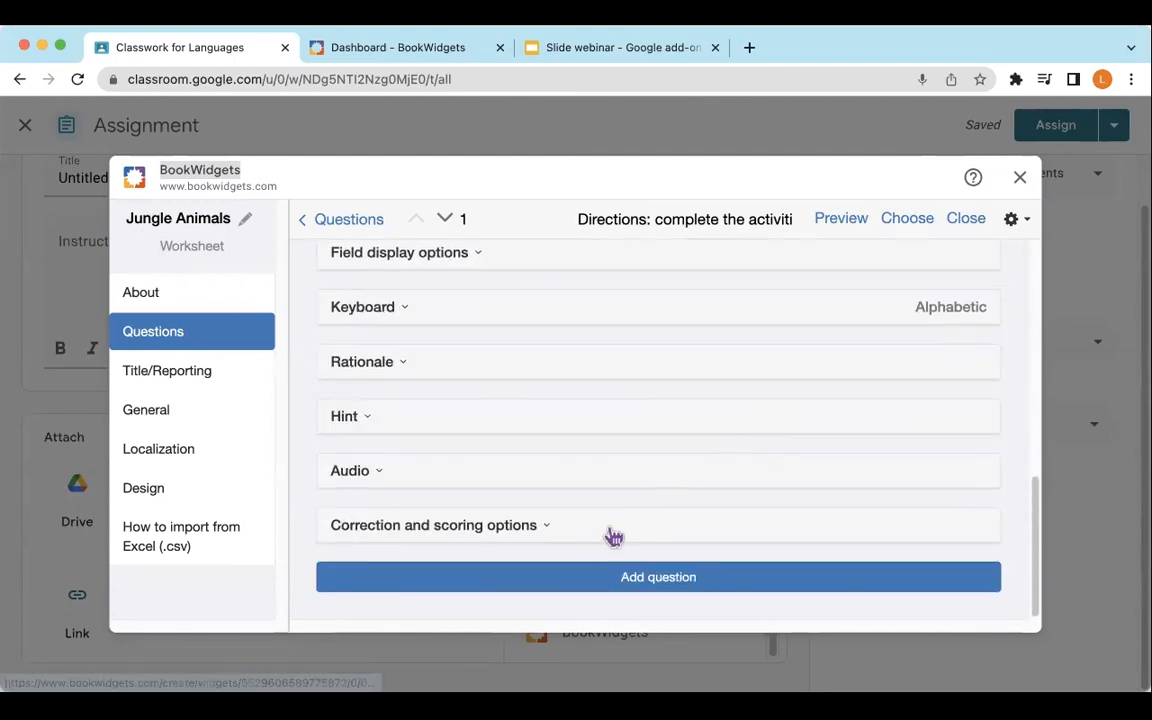
pyautogui.click(613, 536)
pyautogui.scroll(-3, 615, 538)
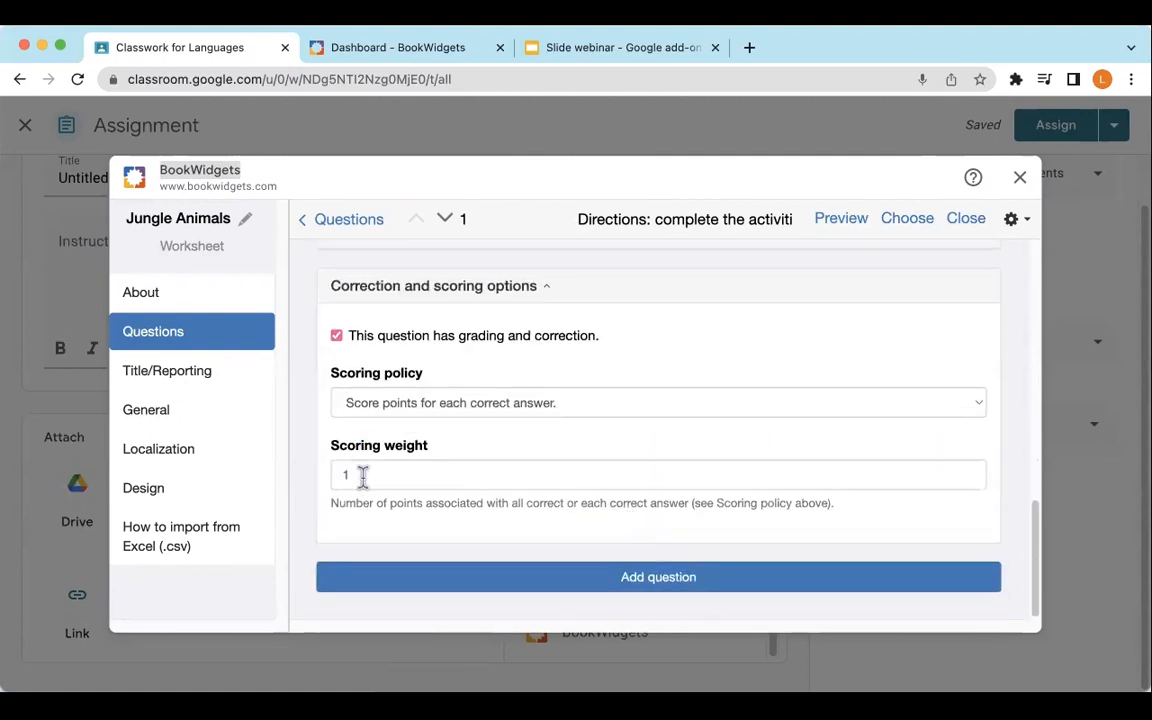
pyautogui.click(340, 468)
pyautogui.write('3')
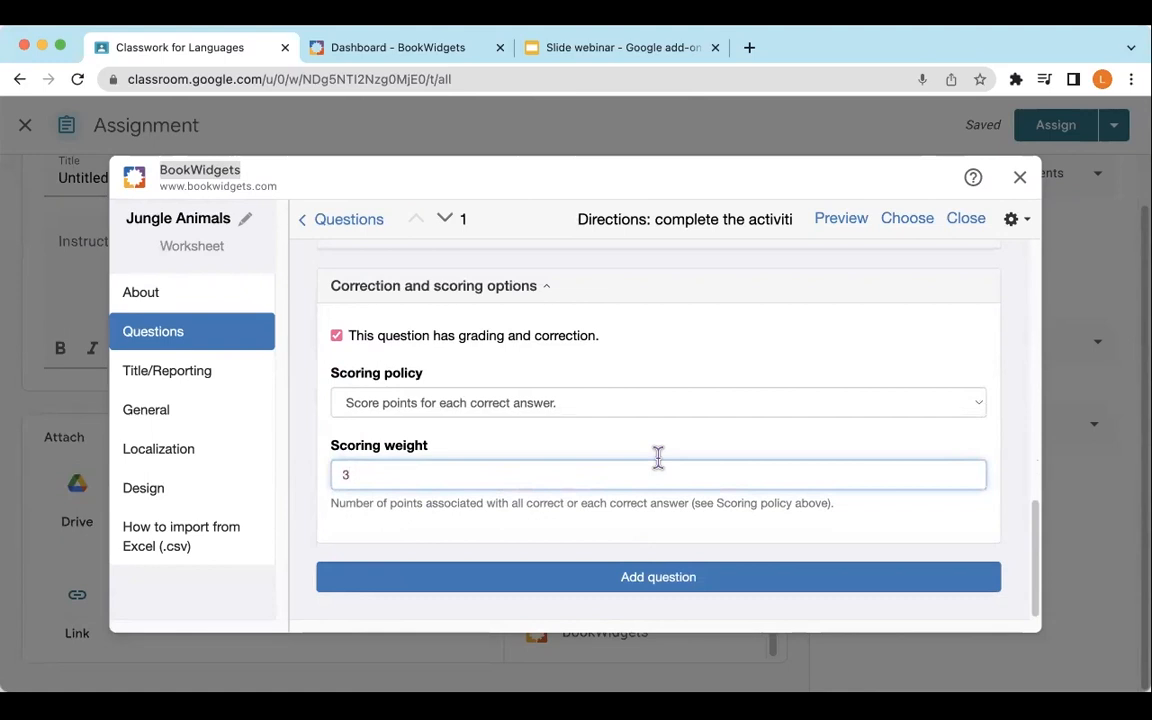
pyautogui.press('BackSpace')
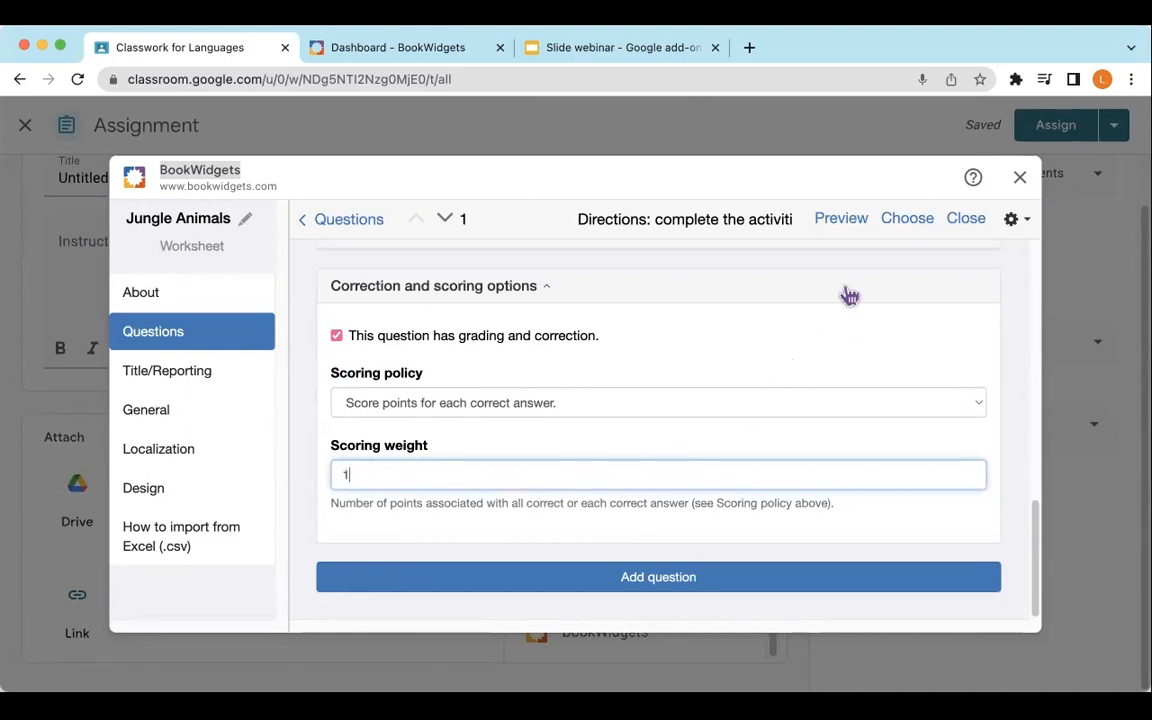
# Preview the Jungle Animals worksheet in student view, look through all three questions, and return to the editor.
pyautogui.click(838, 224)
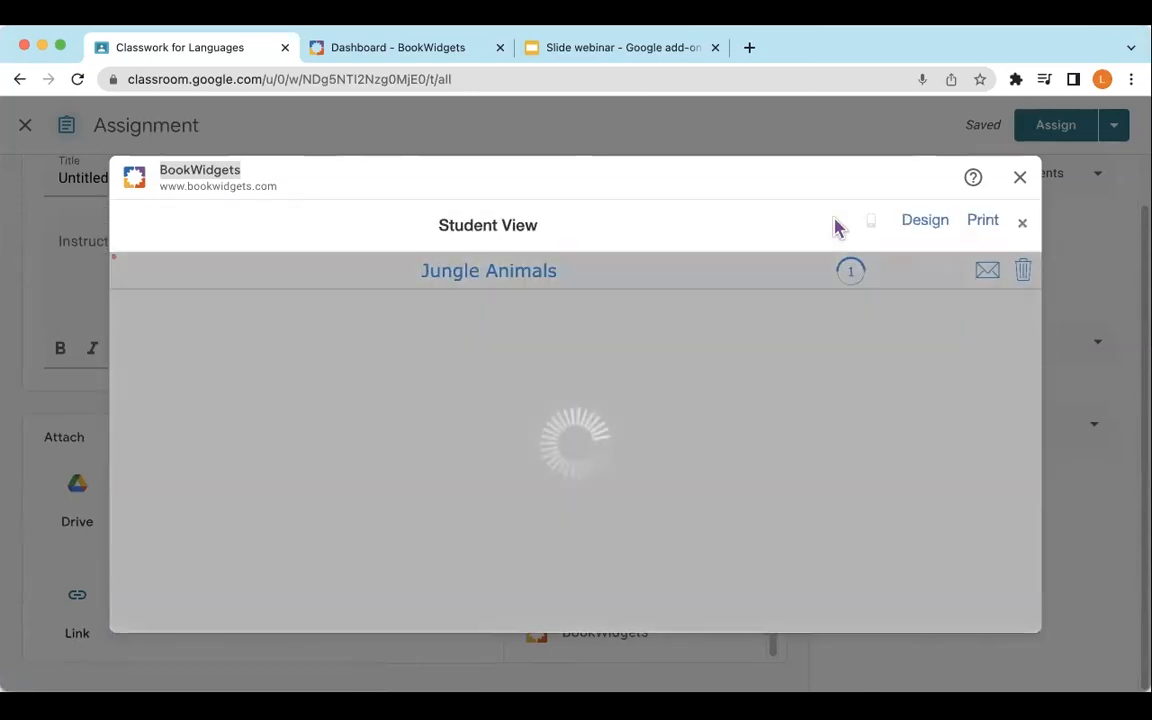
pyautogui.scroll(10, 810, 458)
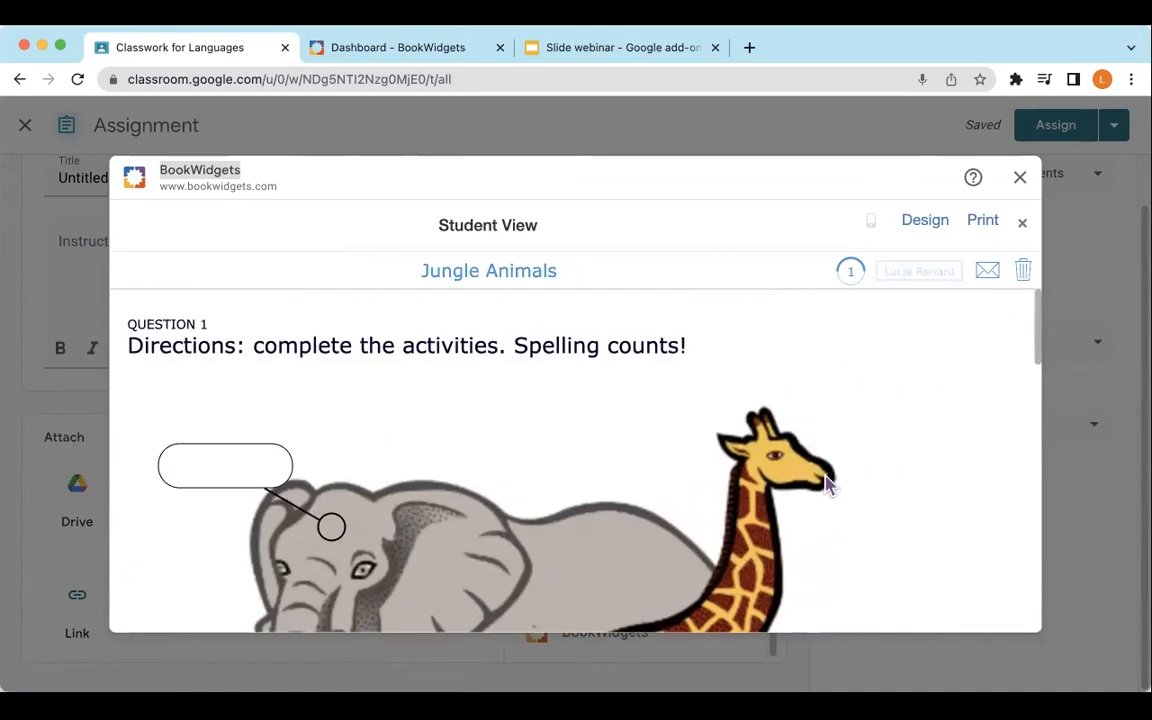
pyautogui.scroll(-5, 826, 483)
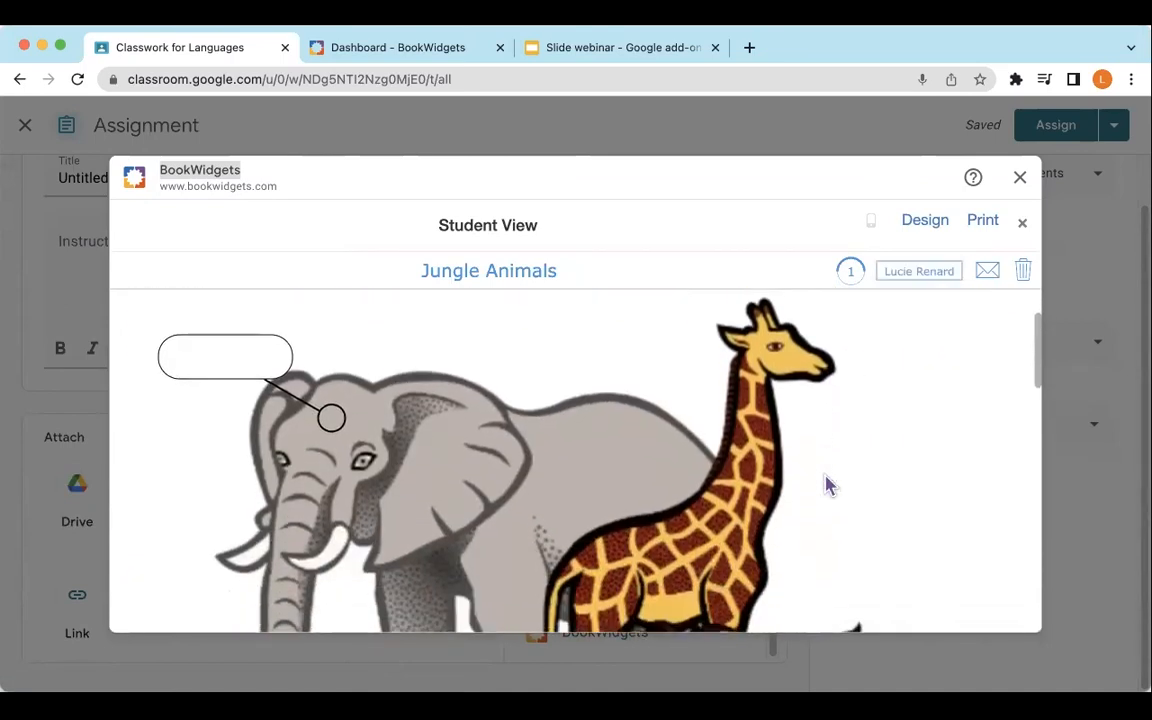
pyautogui.scroll(-6, 826, 483)
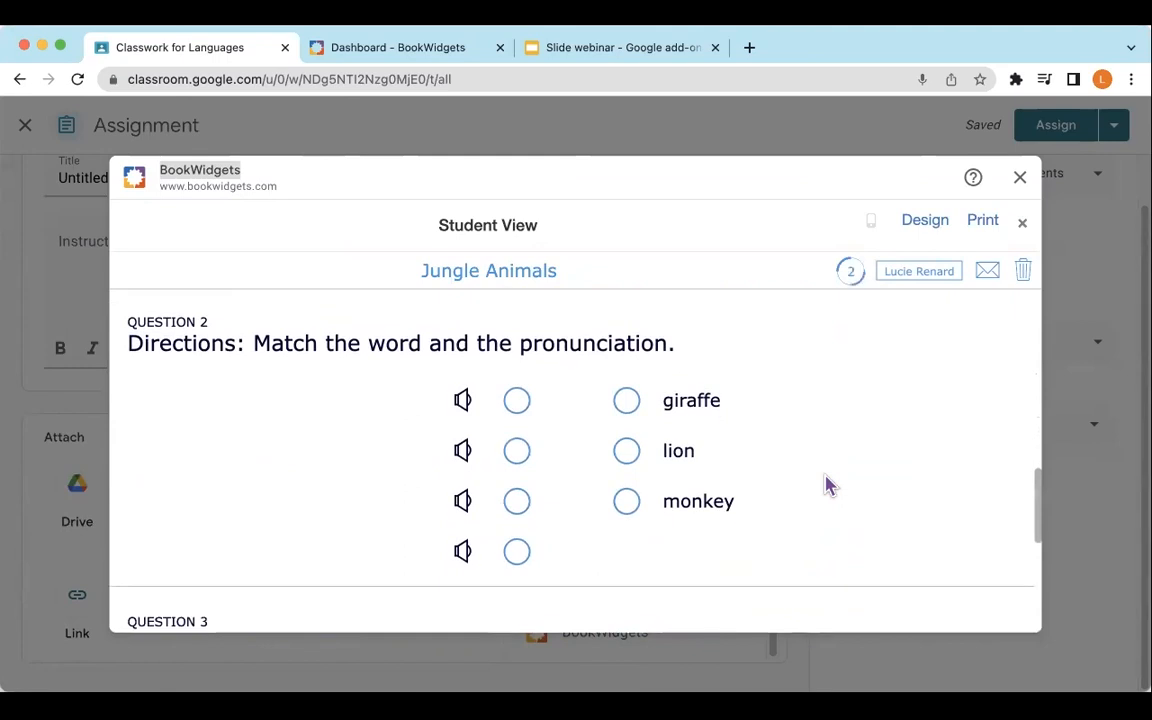
pyautogui.scroll(-5, 826, 483)
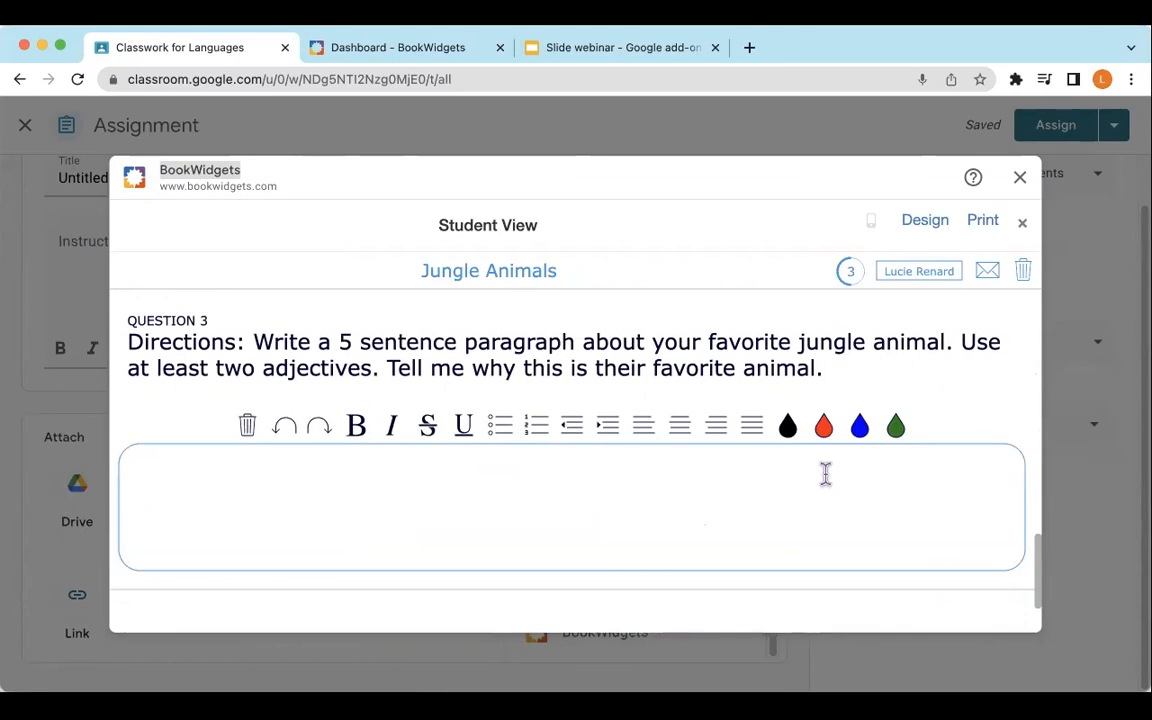
pyautogui.click(1023, 224)
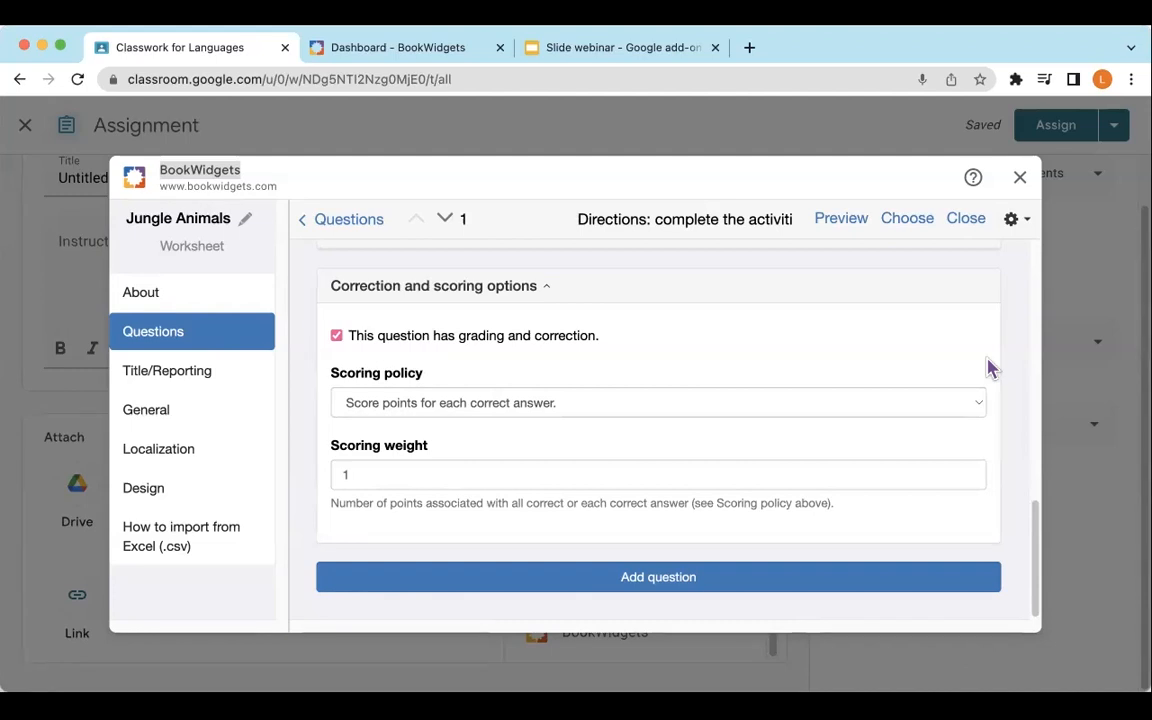
# Attach the Jungle Animals worksheet to the assignment and enter "Complete this BookWidgets activity" as its instructions.
pyautogui.click(904, 221)
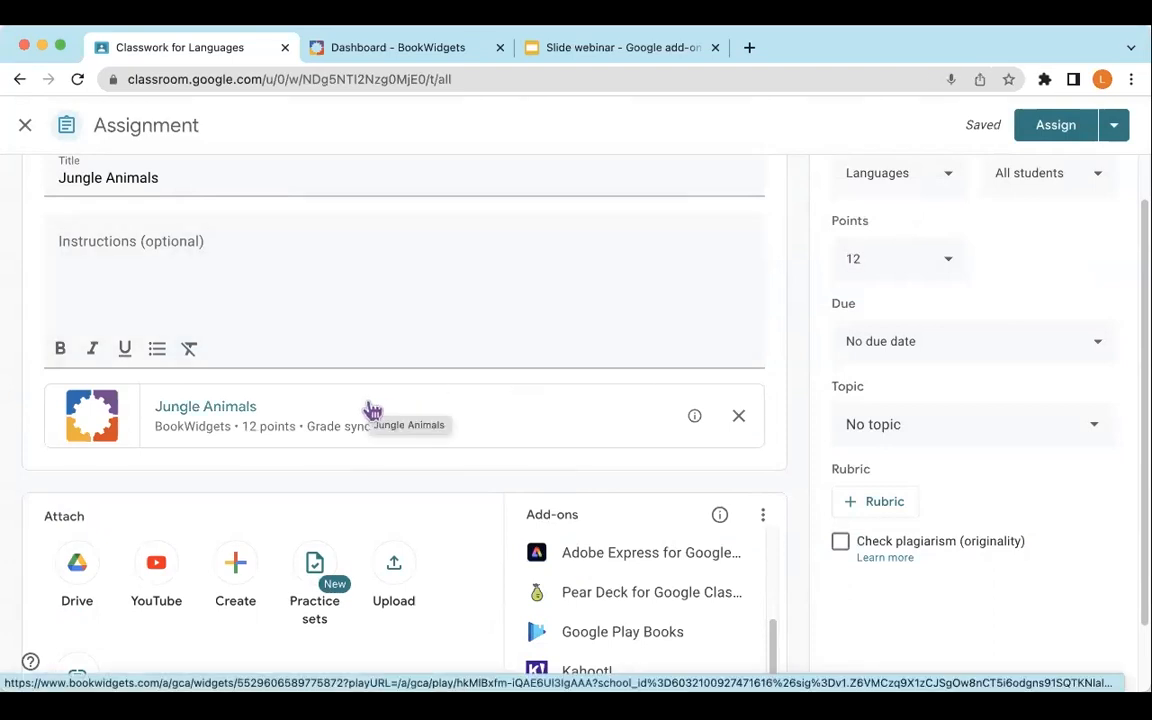
pyautogui.scroll(1, 372, 400)
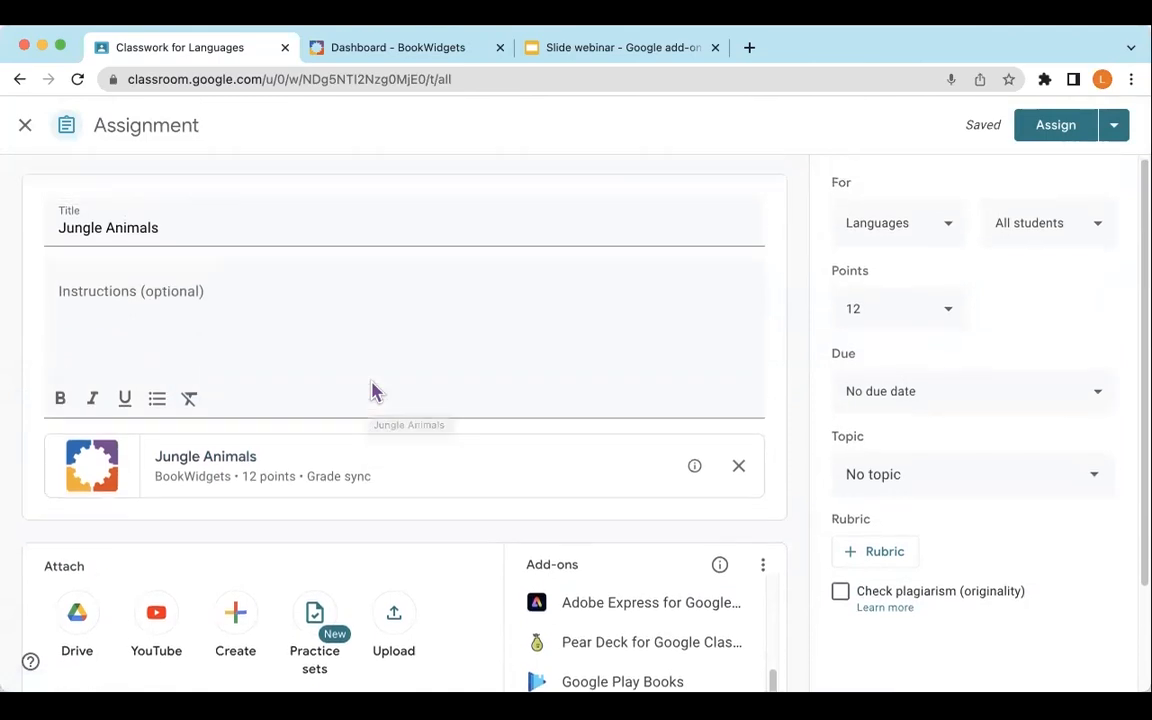
pyautogui.click(222, 297)
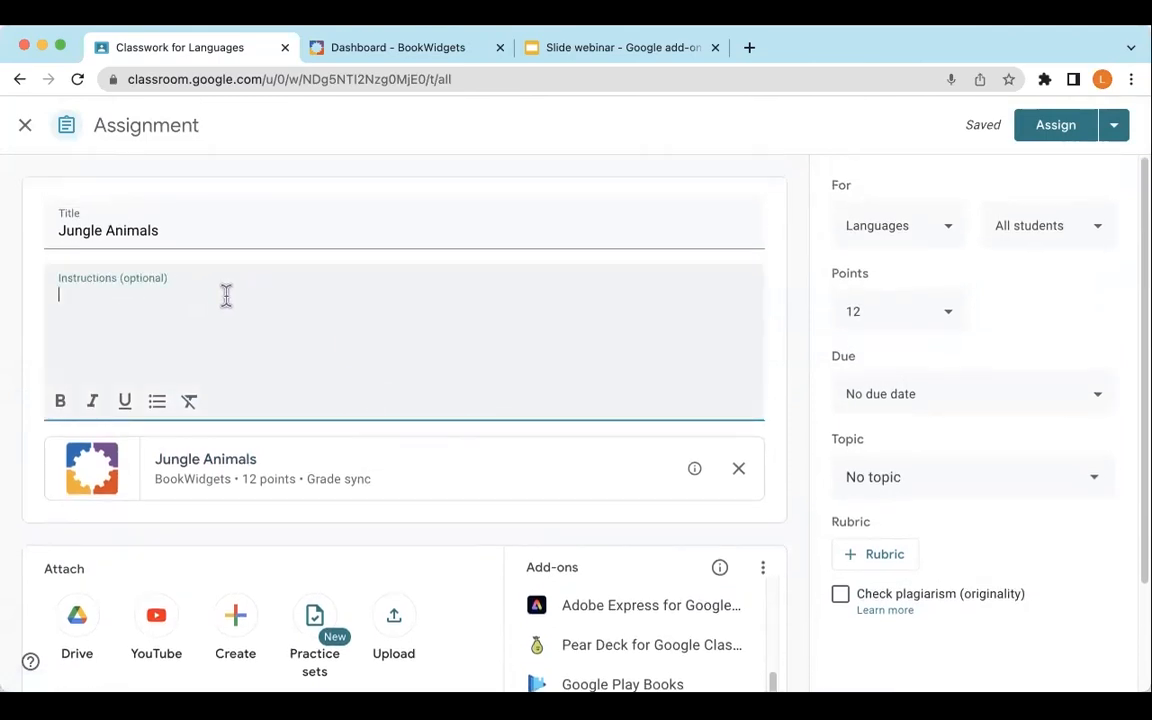
pyautogui.write('Complete this BookWidgets activity')
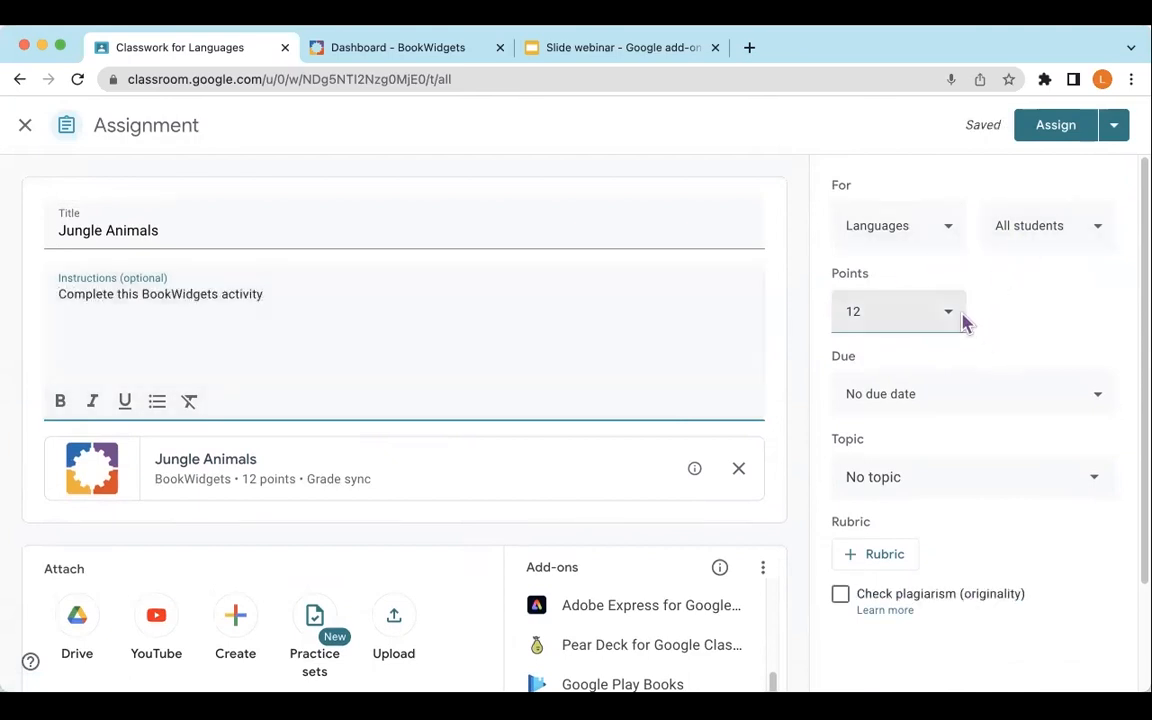
# Assign Jungle Animals to all students of the Languages class, leaving it without a due date or topic.
pyautogui.click(1099, 230)
pyautogui.click(980, 185)
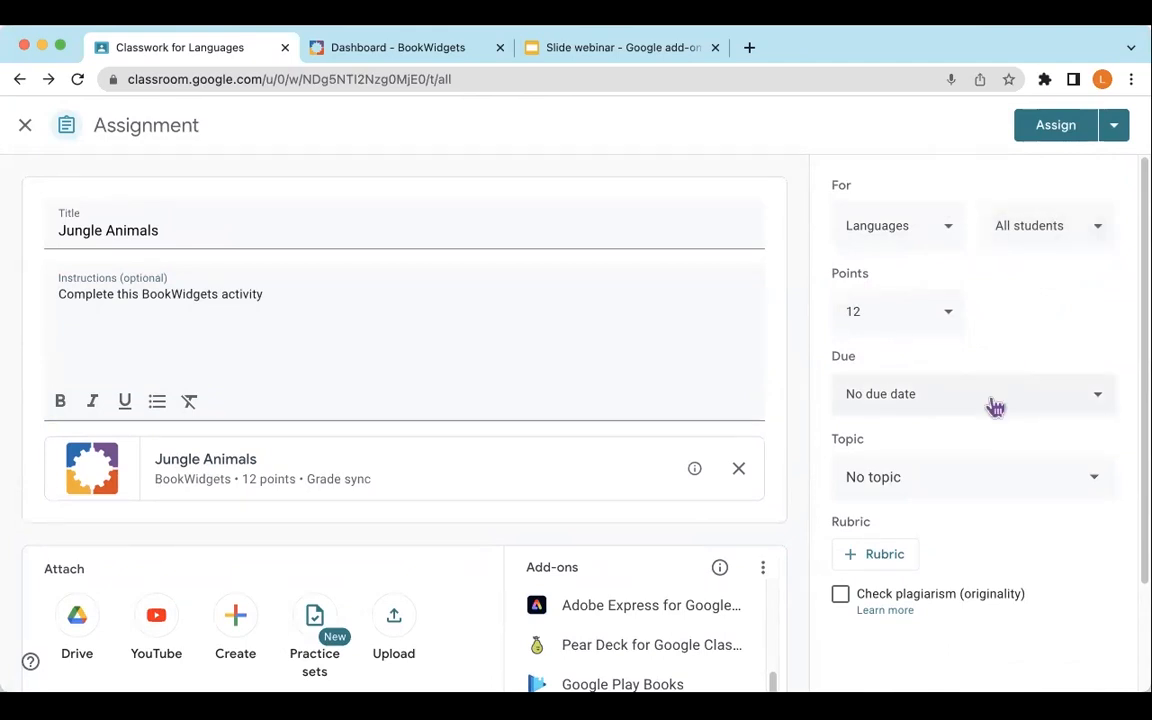
pyautogui.scroll(-3, 995, 406)
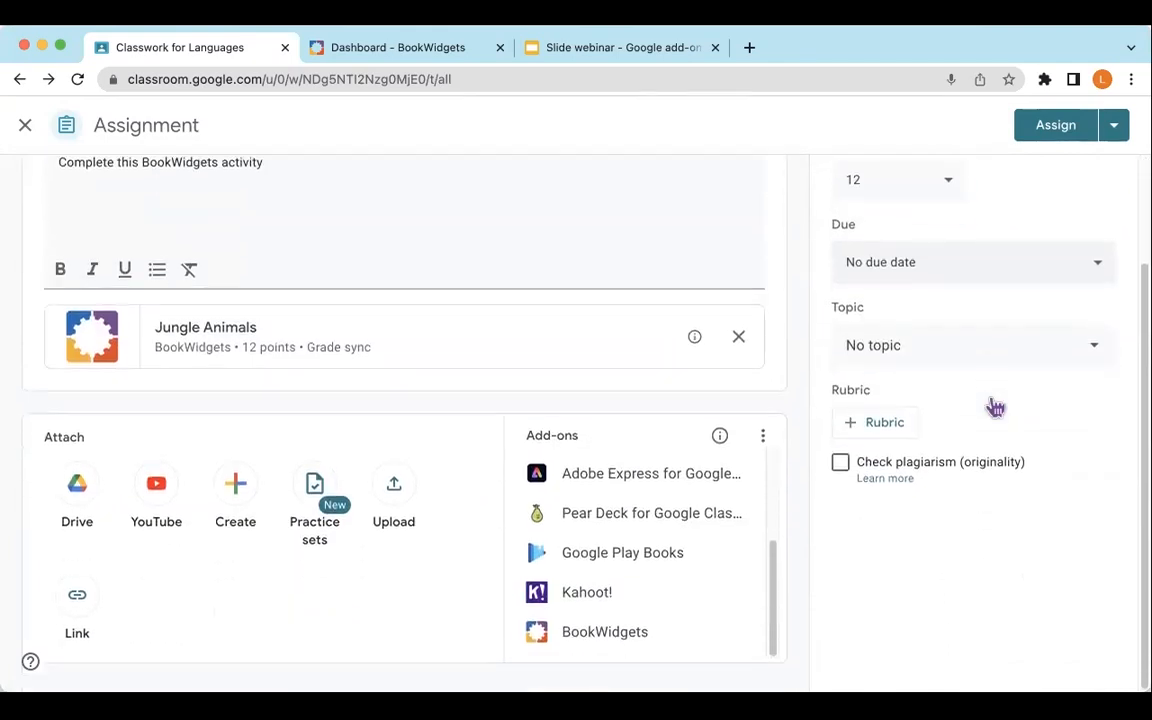
pyautogui.scroll(3, 995, 406)
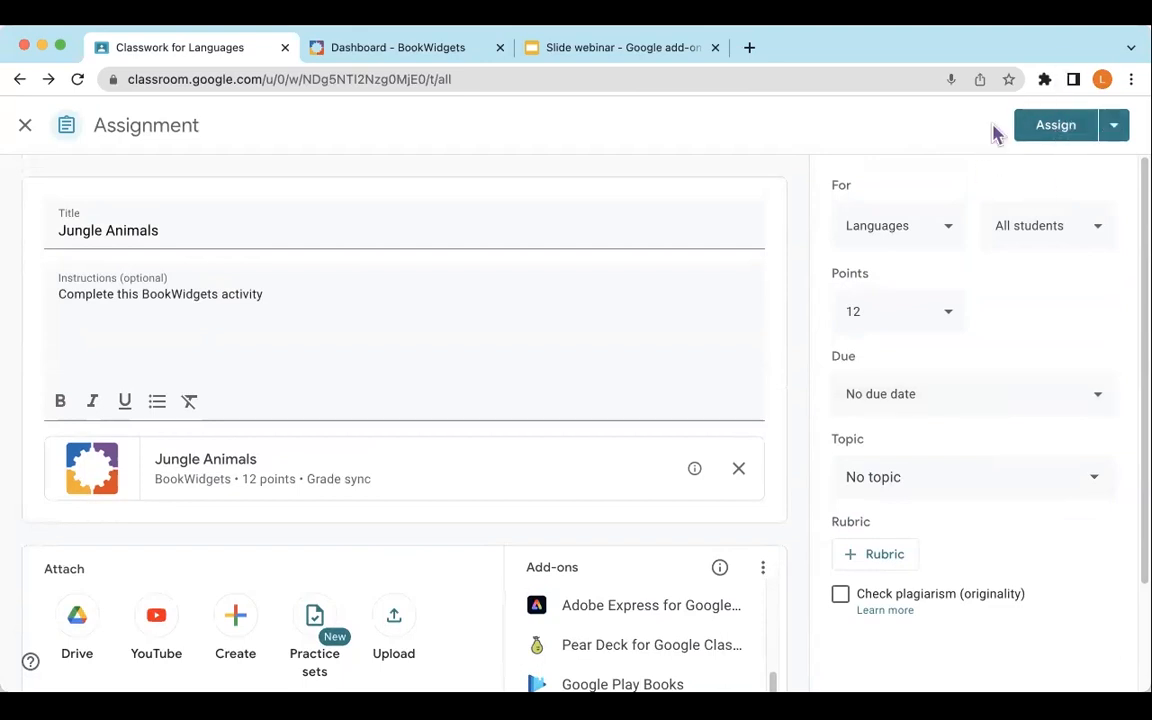
pyautogui.click(1056, 136)
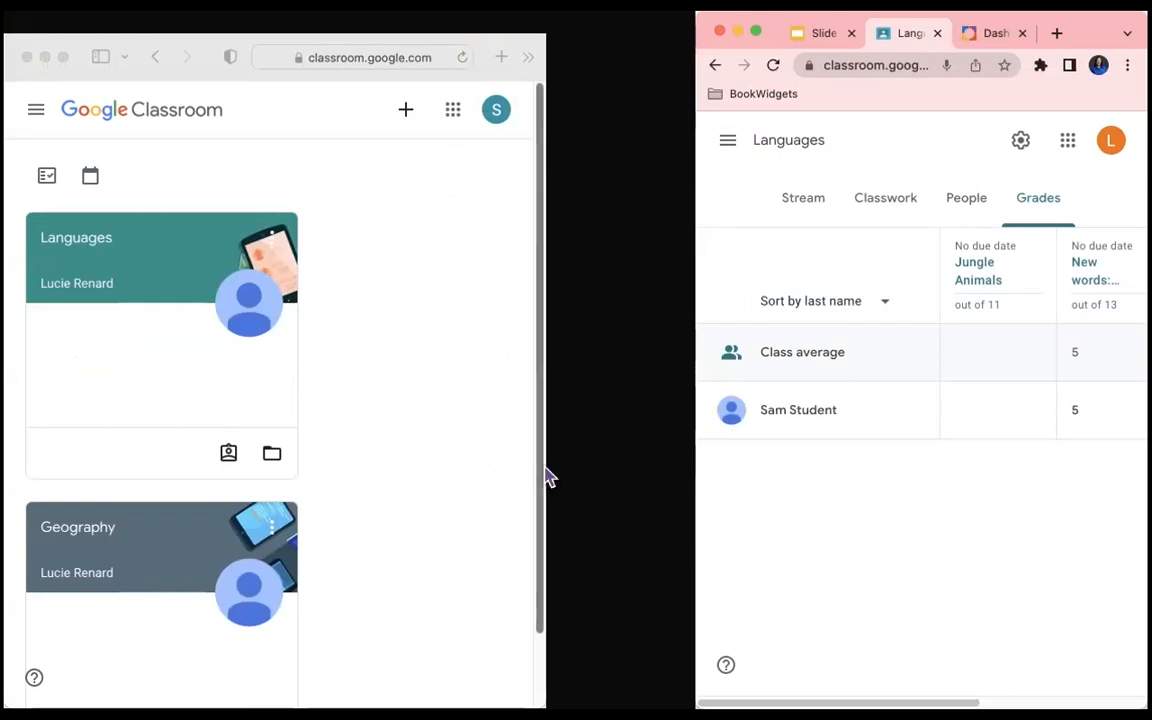
# Widen and reload the student's Google Classroom window, and open the Jungle Animals assignment from the Languages class stream.
pyautogui.moveTo(548, 474); pyautogui.dragTo(1146, 460)
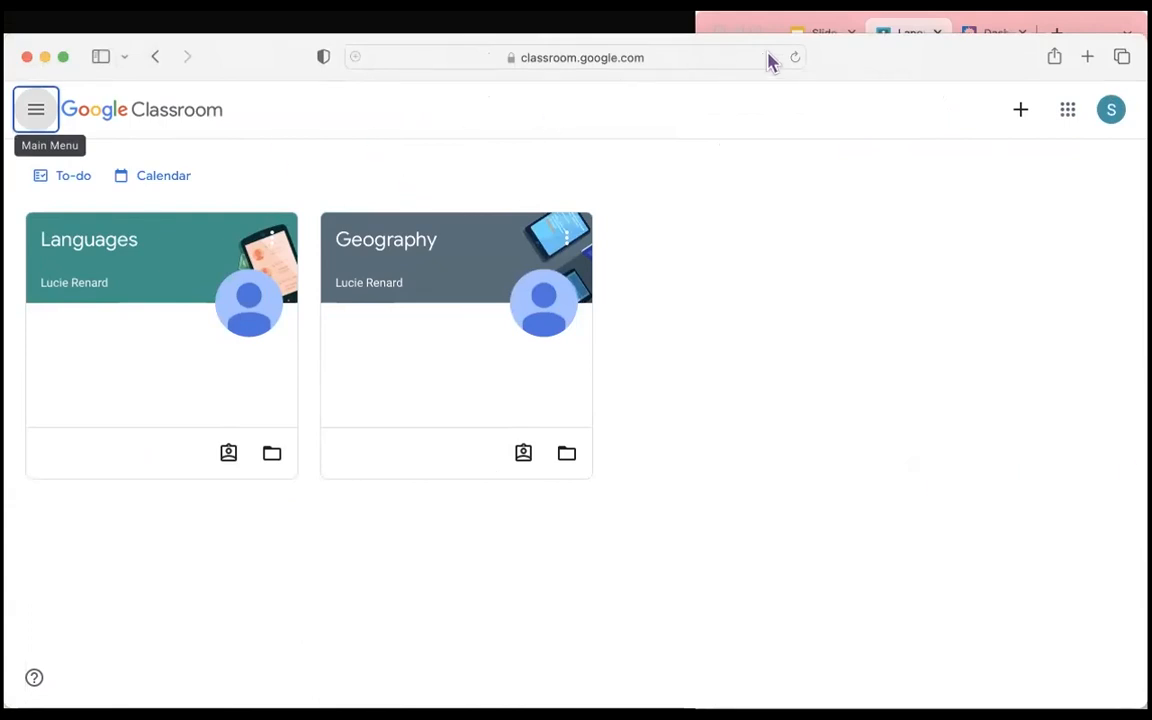
pyautogui.click(795, 58)
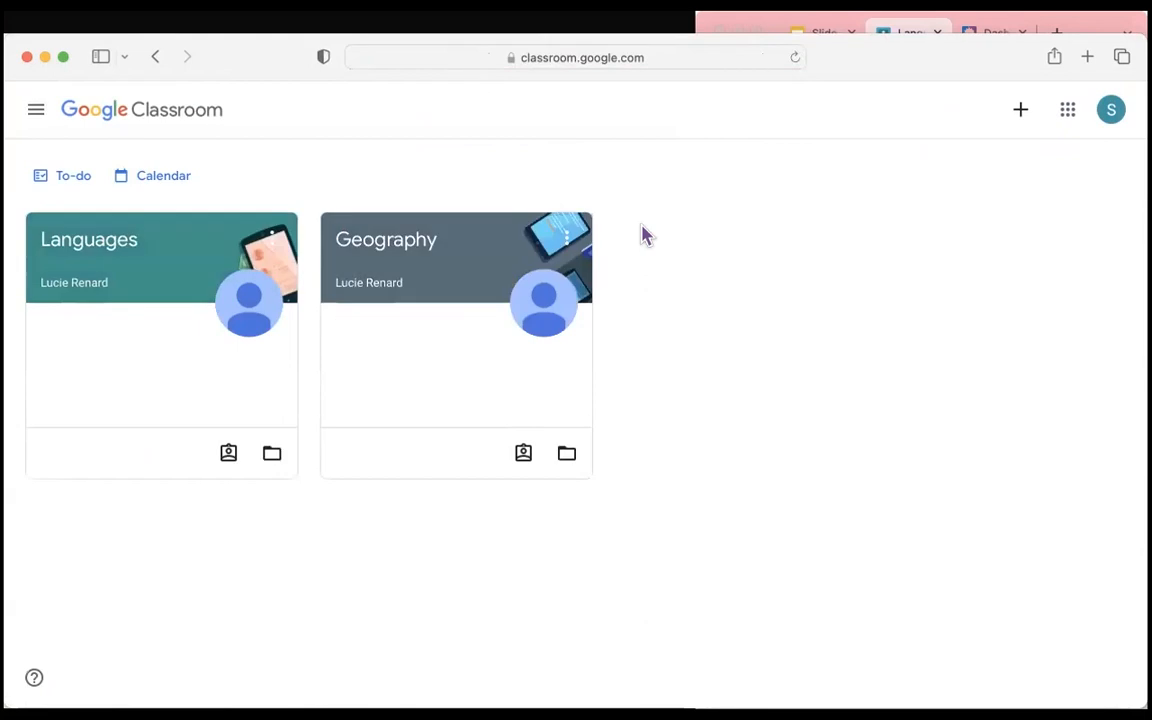
pyautogui.click(90, 257)
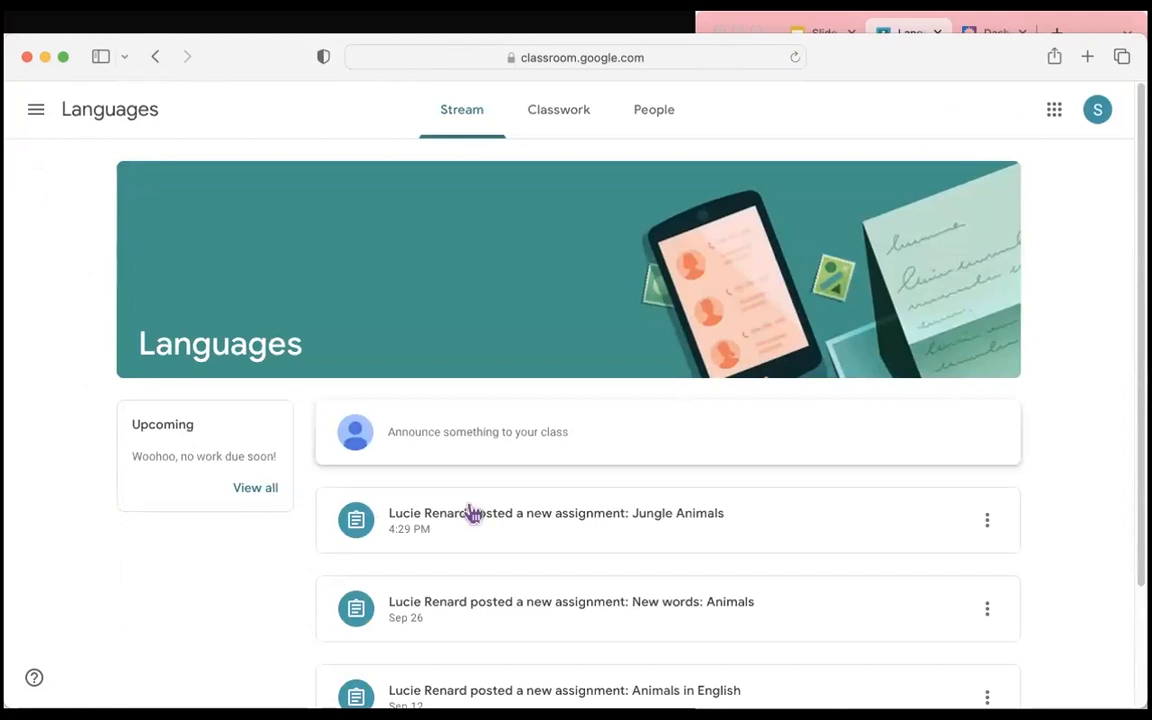
pyautogui.click(603, 539)
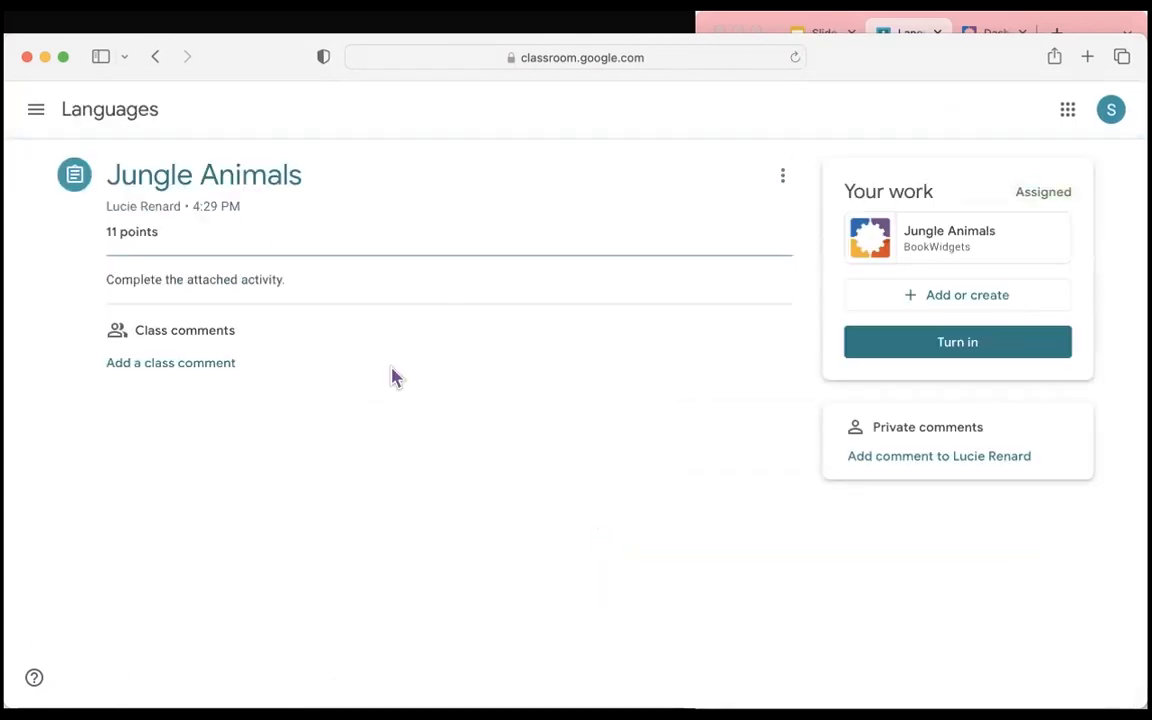
# Open the Jungle Animals BookWidgets activity from the Languages classwork list and sign in to it with Google.
pyautogui.click(99, 119)
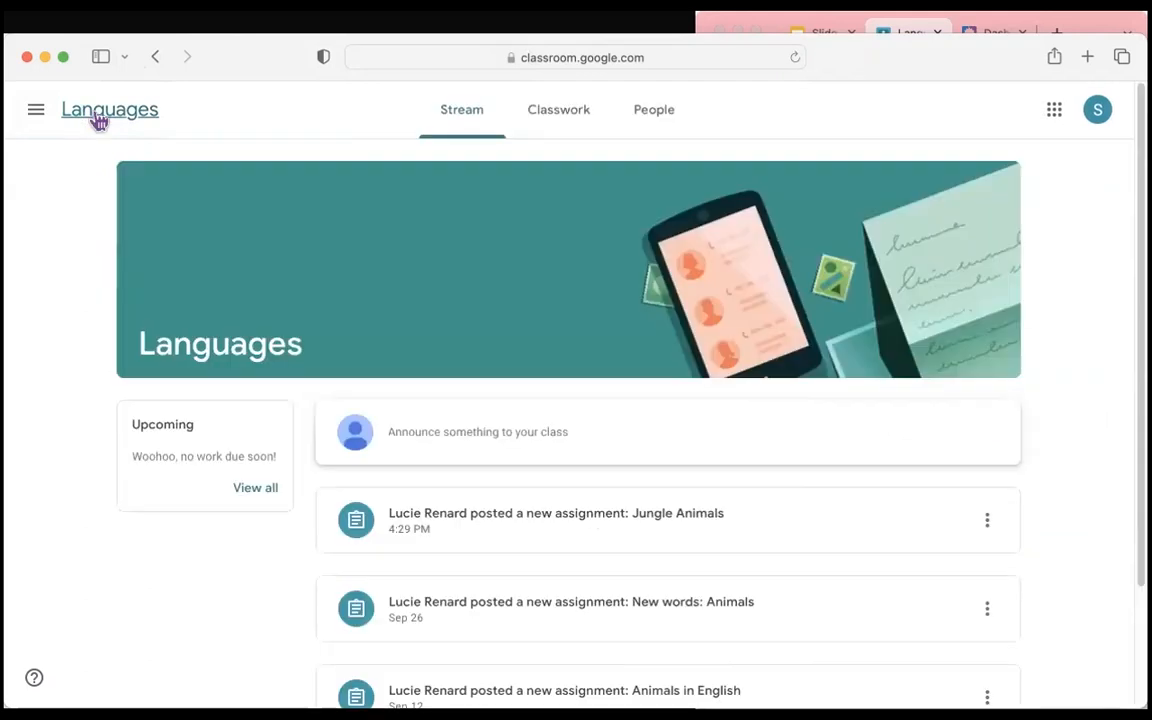
pyautogui.click(546, 116)
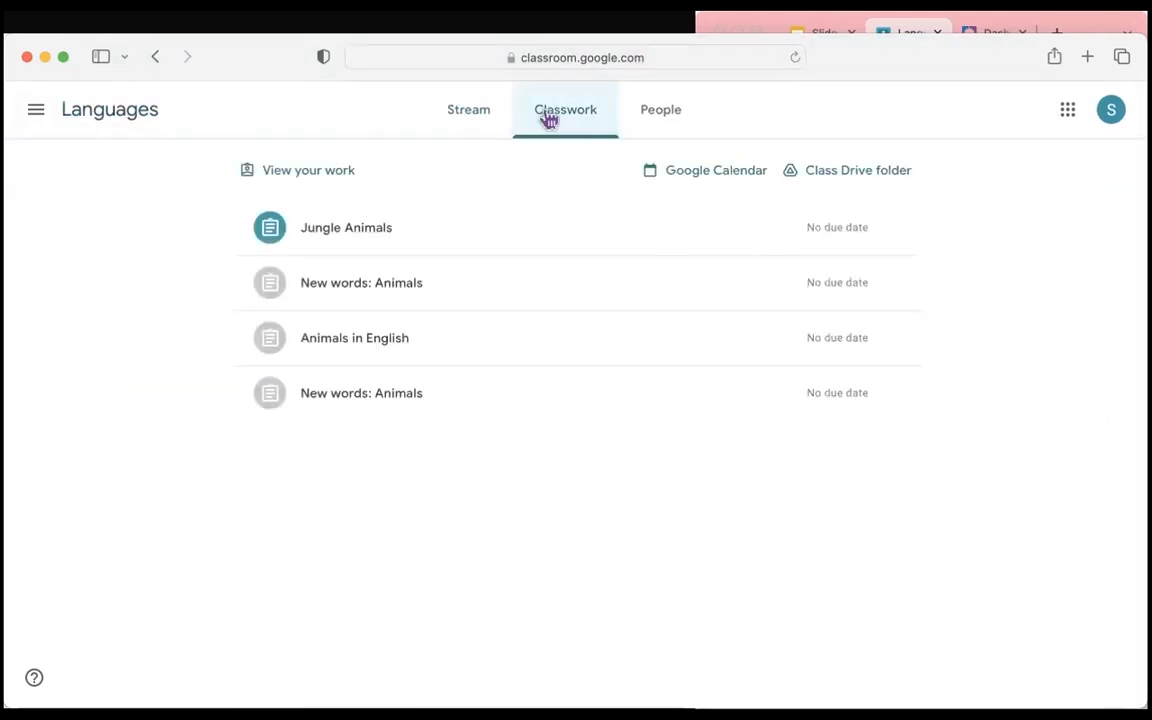
pyautogui.click(357, 236)
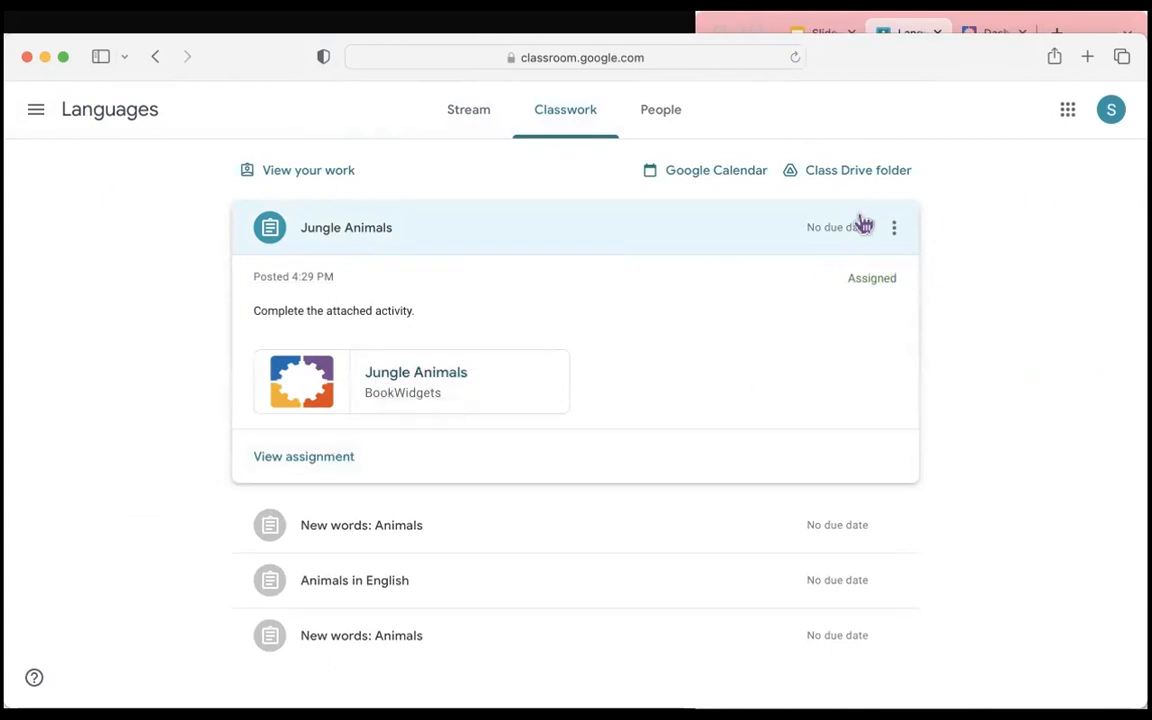
pyautogui.click(424, 386)
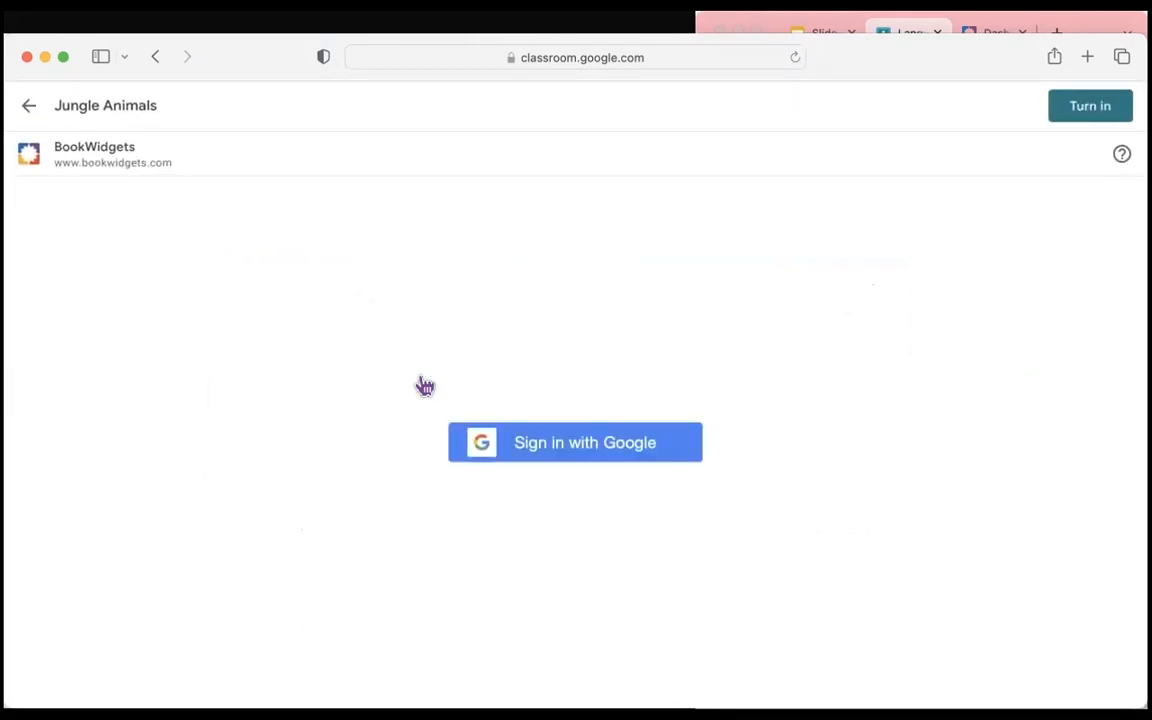
pyautogui.click(600, 445)
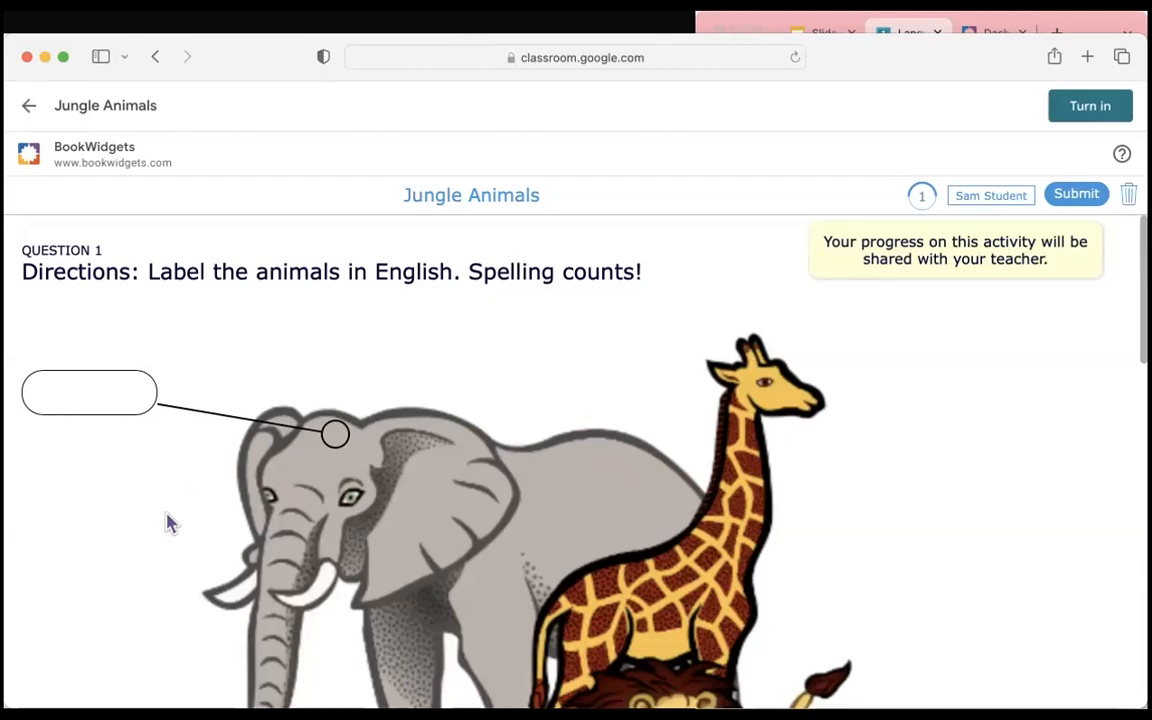
# Arrange the student's and teacher's windows side by side and open the student's work overview from the teacher's gradebook.
pyautogui.moveTo(1147, 437); pyautogui.dragTo(676, 455)
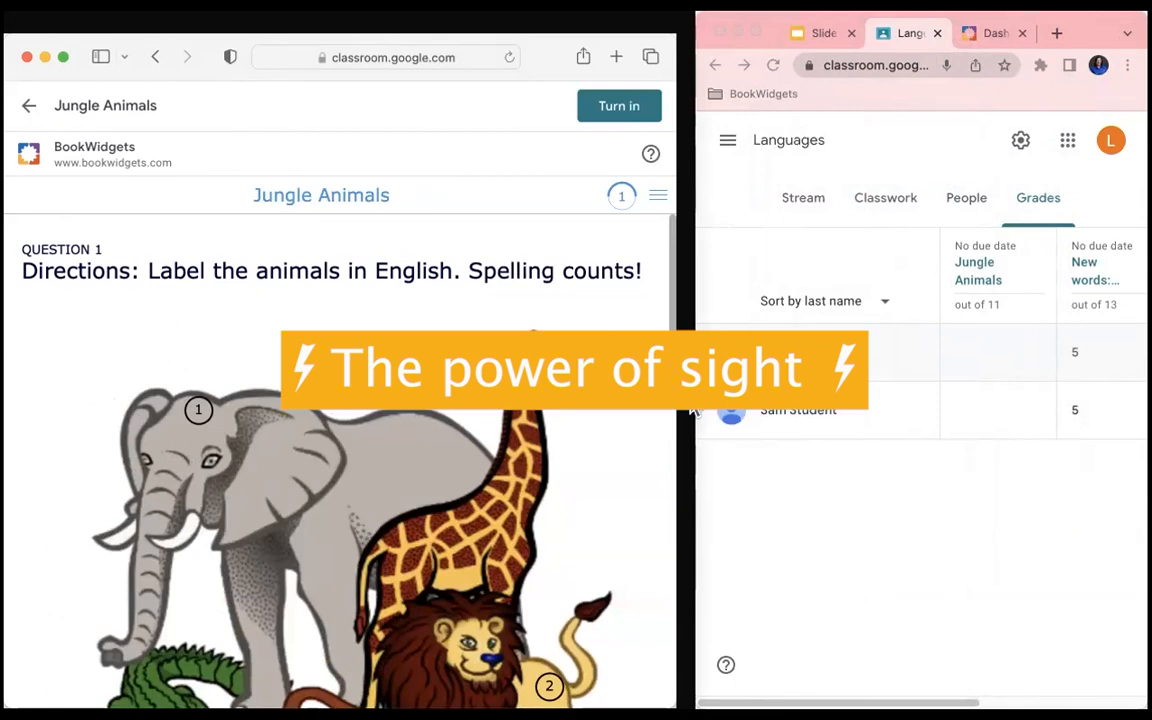
pyautogui.click(800, 394)
pyautogui.moveTo(696, 380); pyautogui.dragTo(604, 411)
pyautogui.click(673, 423)
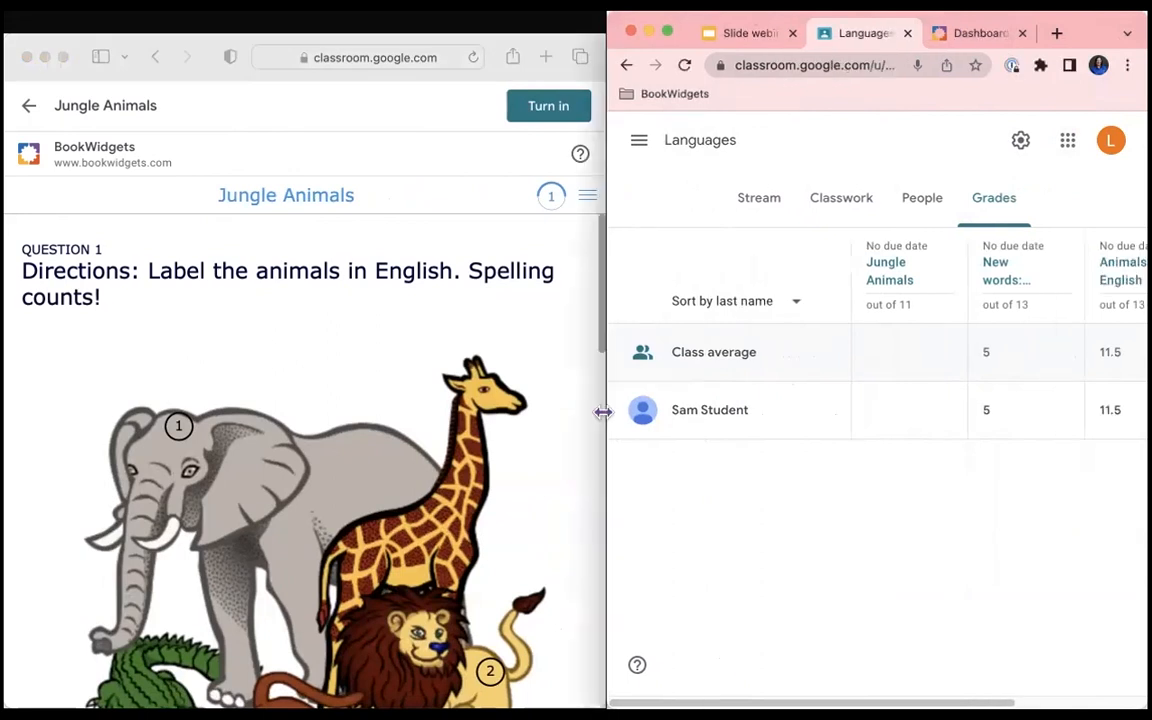
pyautogui.click(710, 411)
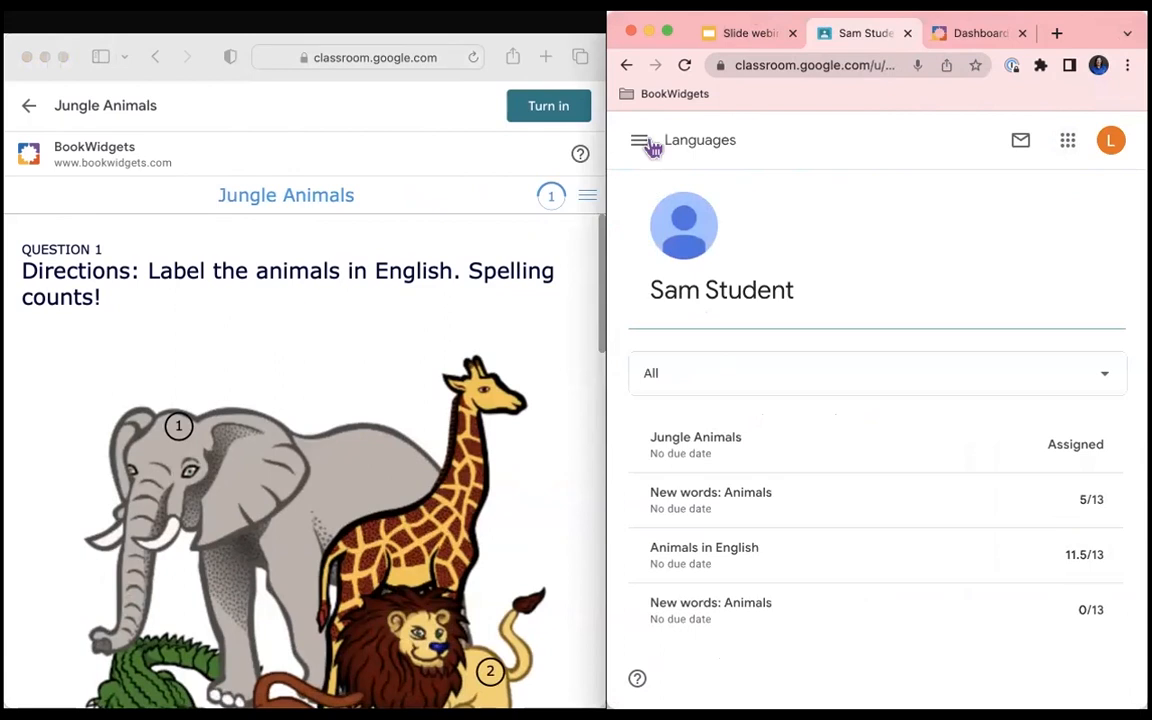
# Open the Jungle Animals BookWidgets activity from the Languages classwork list in the teacher's window.
pyautogui.click(688, 140)
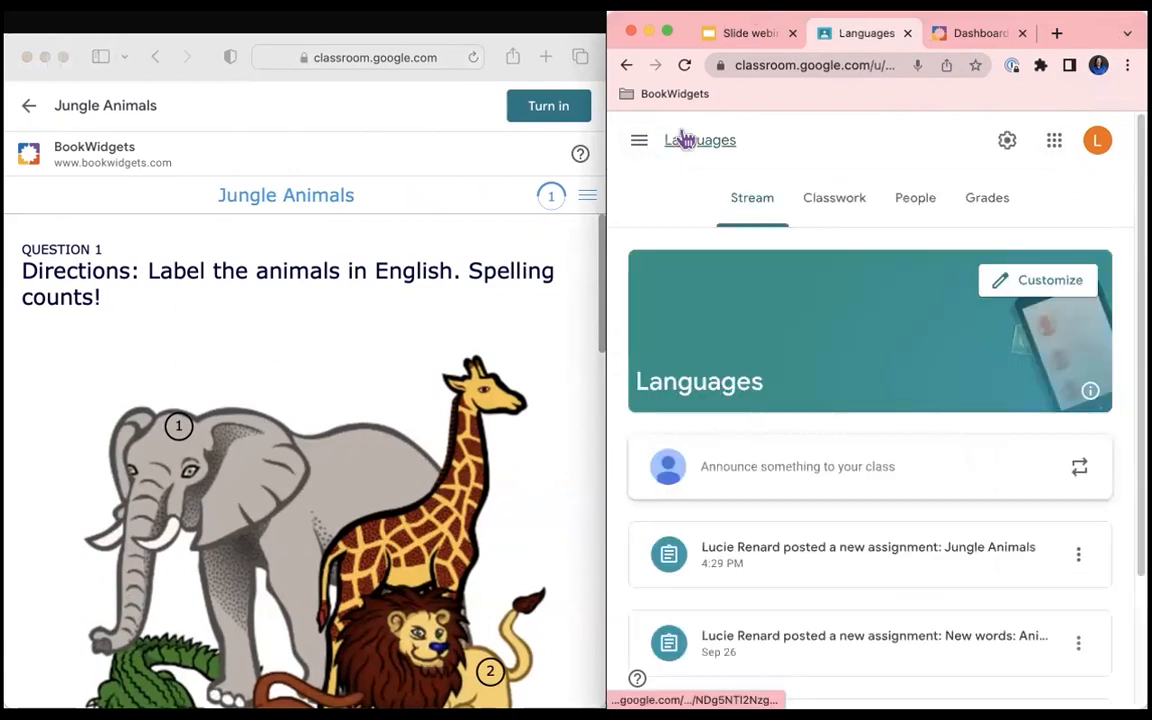
pyautogui.click(826, 205)
pyautogui.click(757, 338)
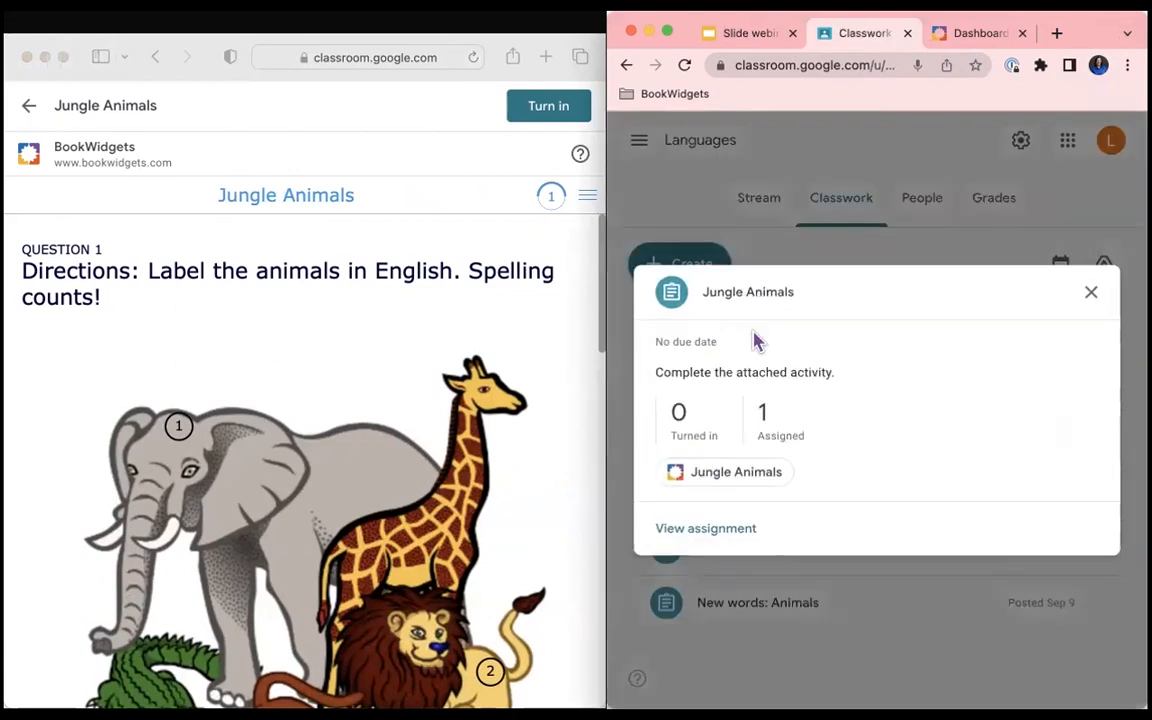
pyautogui.click(733, 476)
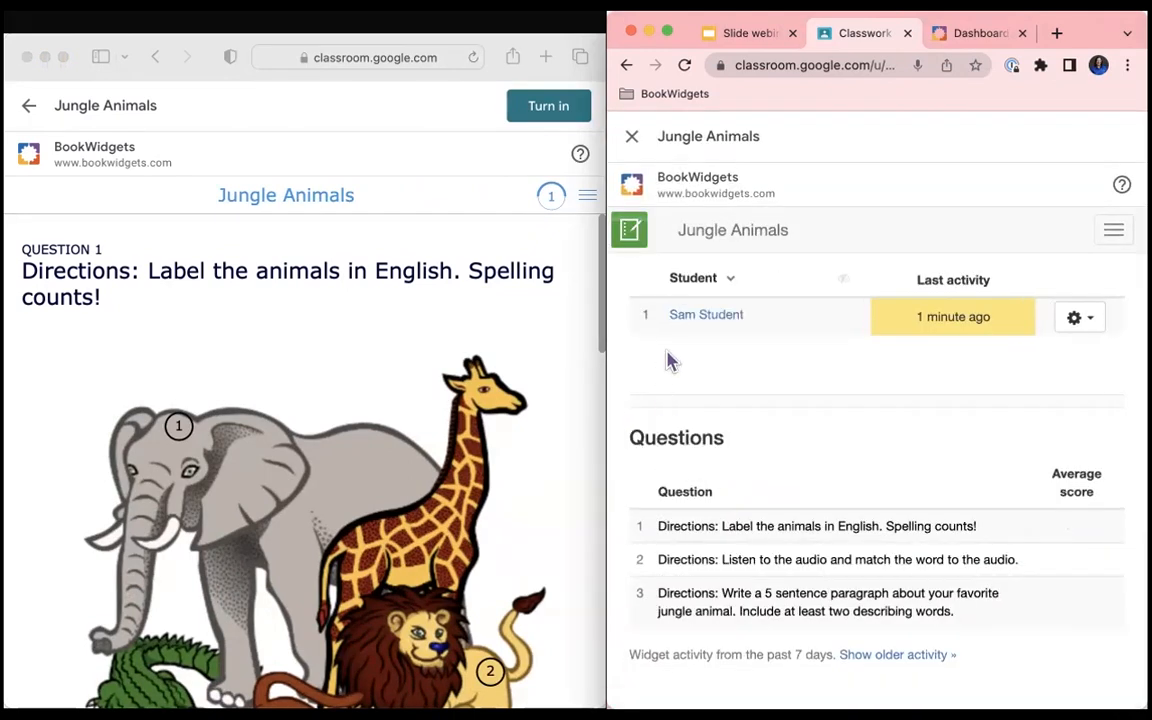
# Resize the teacher's window beside the student's, preview the Jungle Animals worksheet in Student view, and return to the Live view.
pyautogui.click(1113, 230)
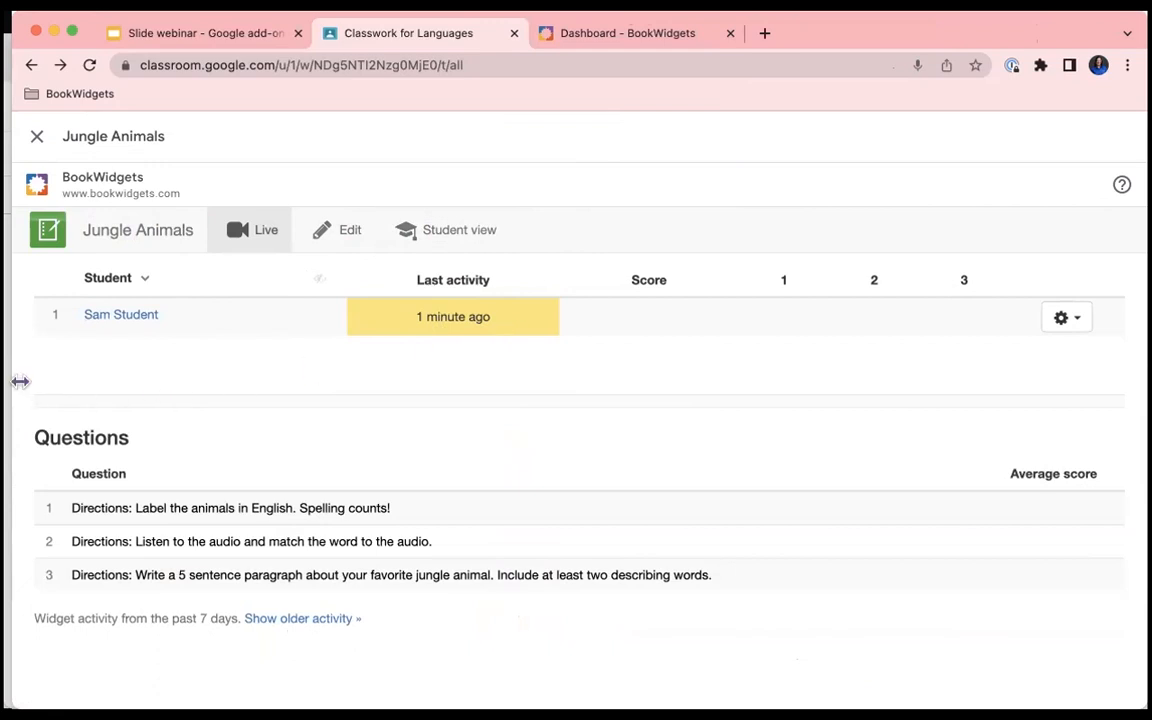
pyautogui.moveTo(20, 381); pyautogui.dragTo(608, 383)
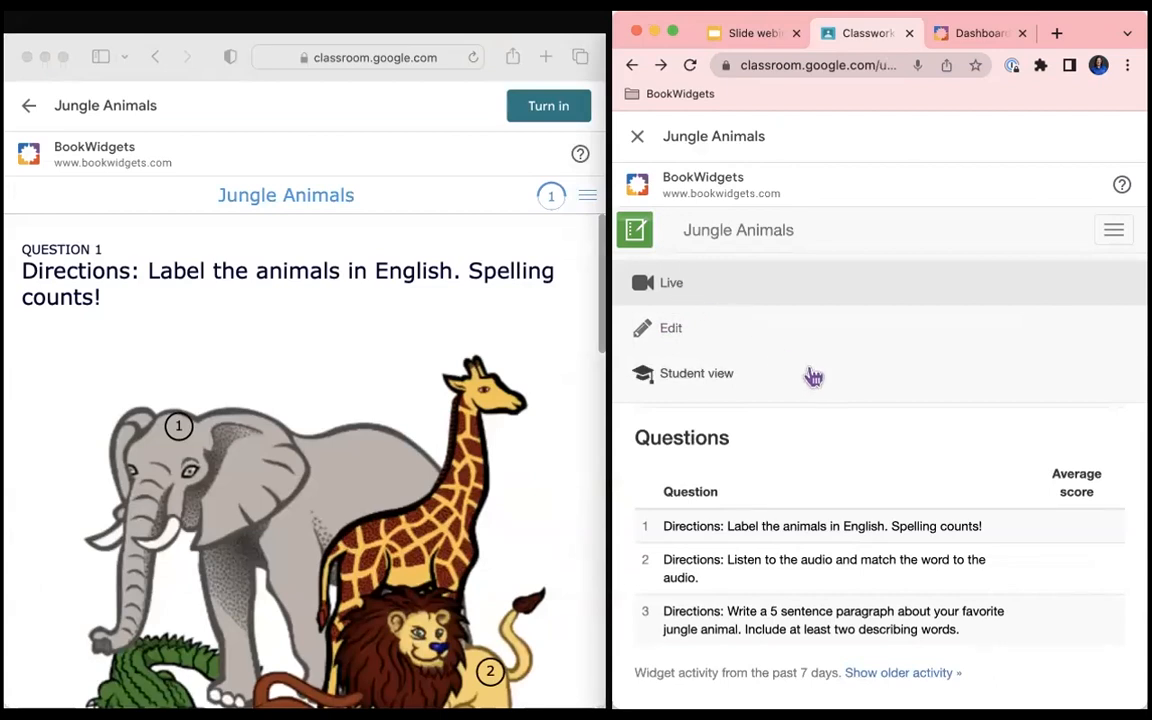
pyautogui.click(715, 379)
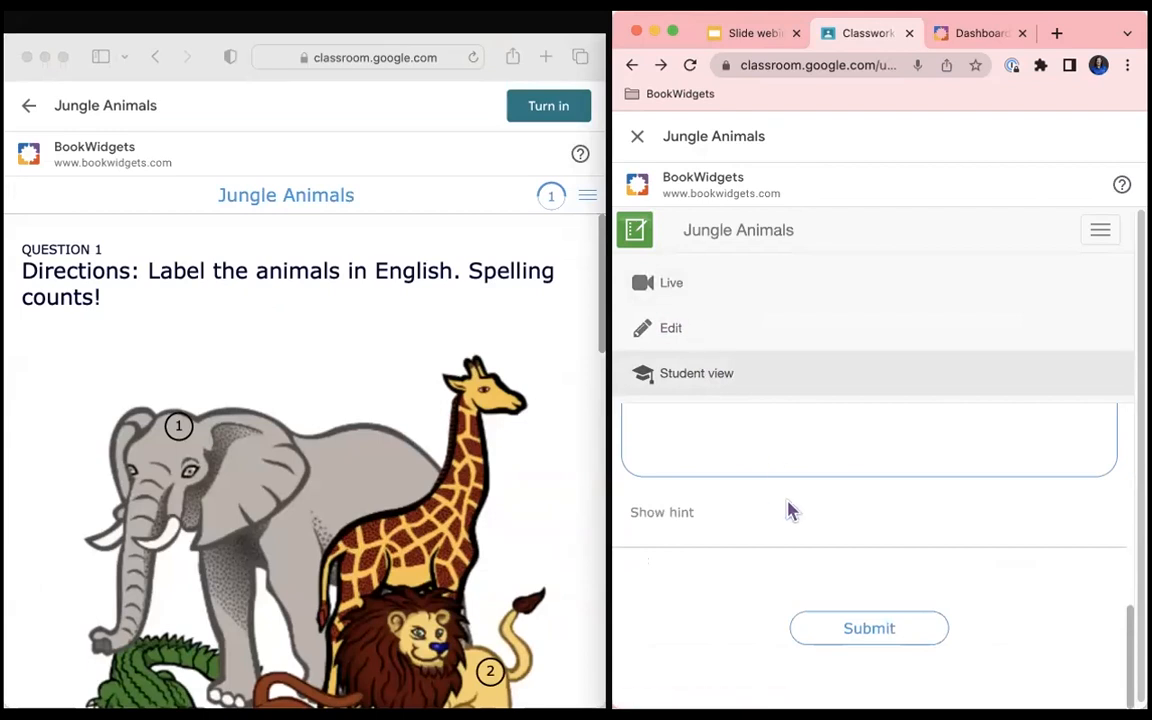
pyautogui.scroll(15, 790, 510)
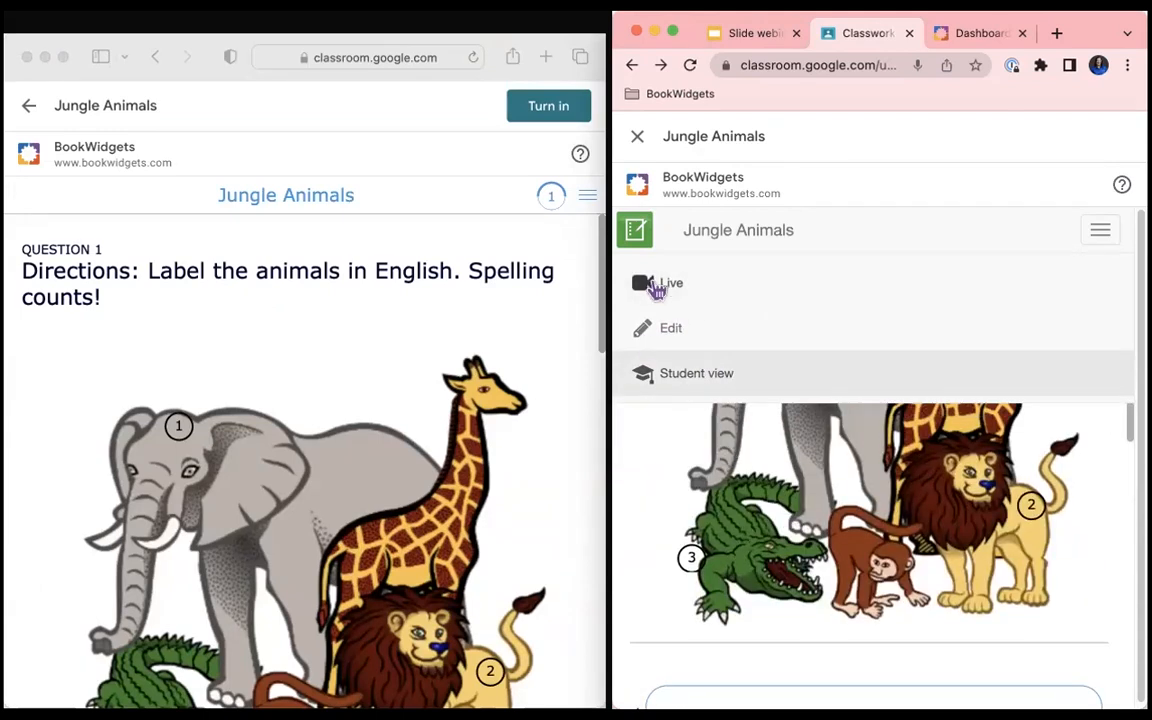
pyautogui.click(657, 285)
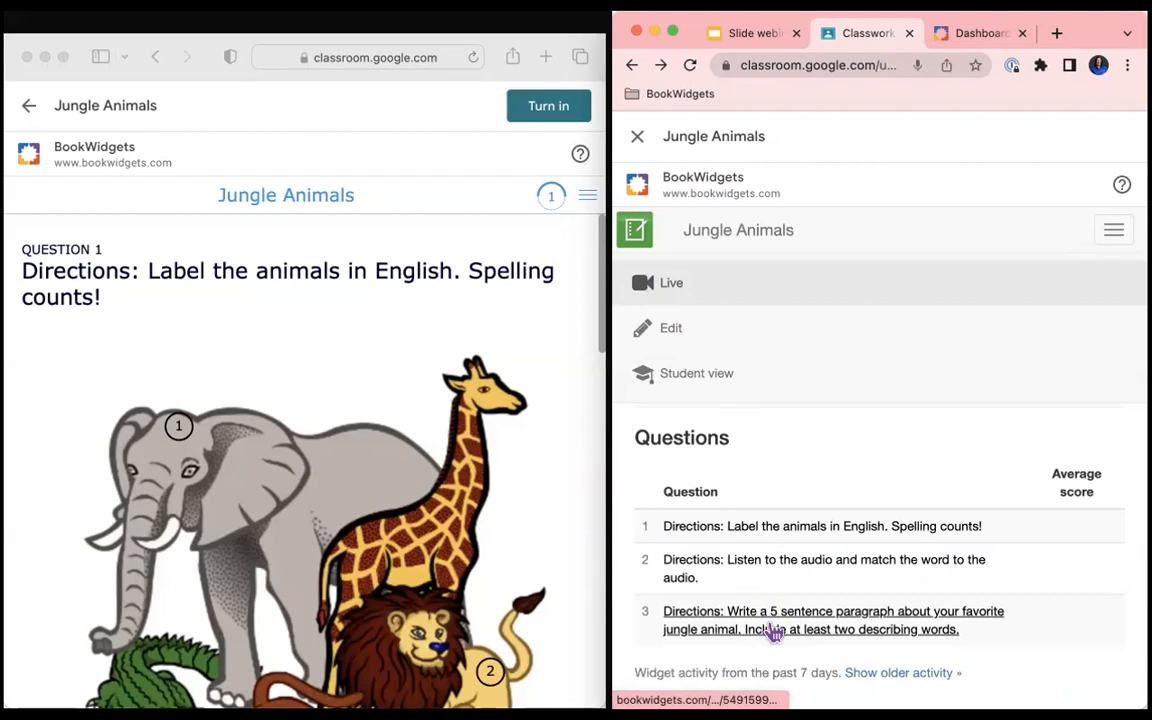
# In the student's worksheet, enter "elefante" as the answer for label 1 of question 1.
pyautogui.scroll(-5, 235, 430)
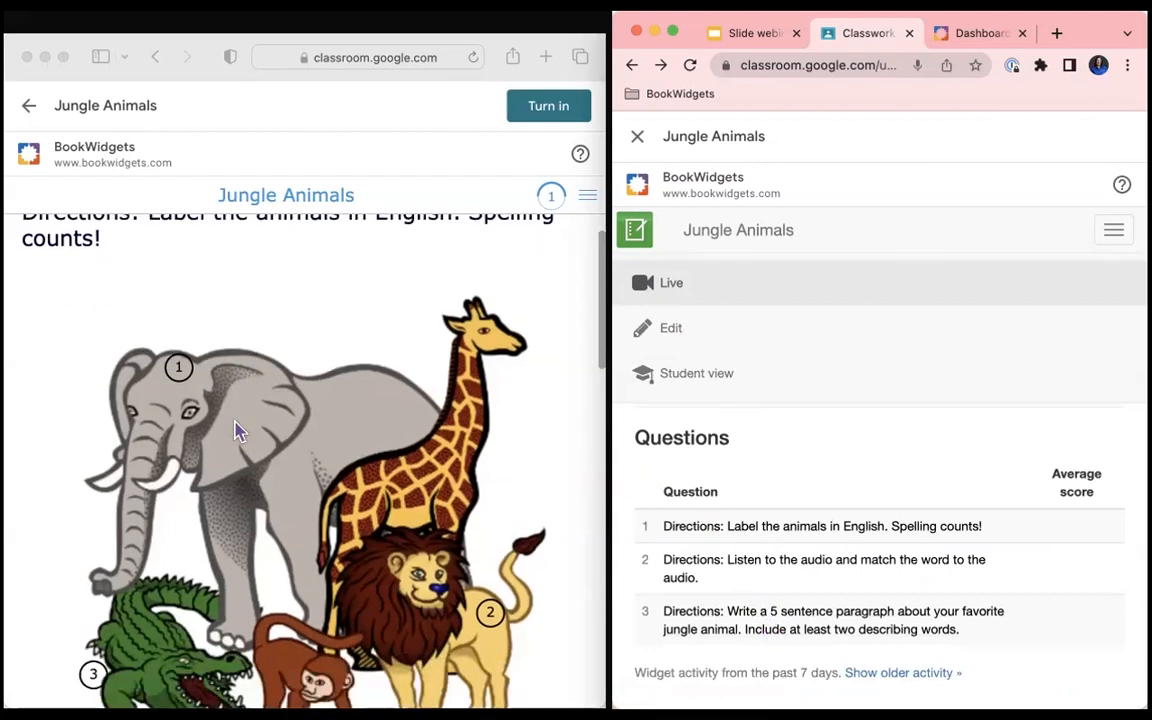
pyautogui.scroll(-2, 235, 430)
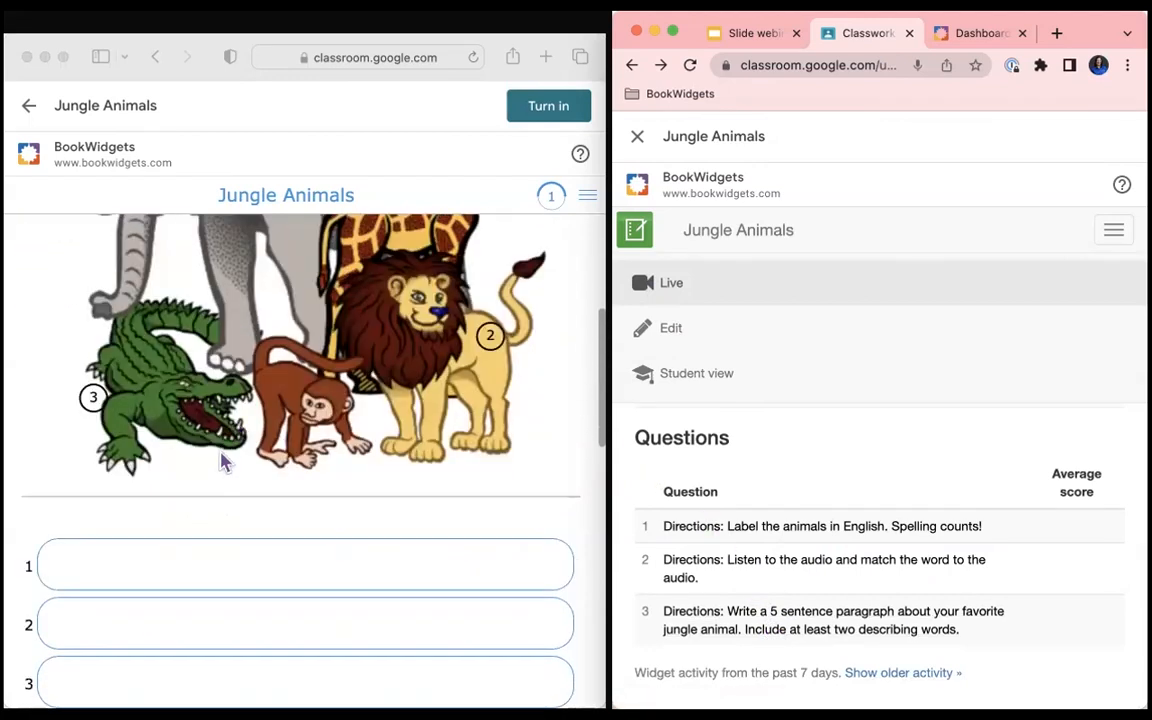
pyautogui.scroll(3, 226, 463)
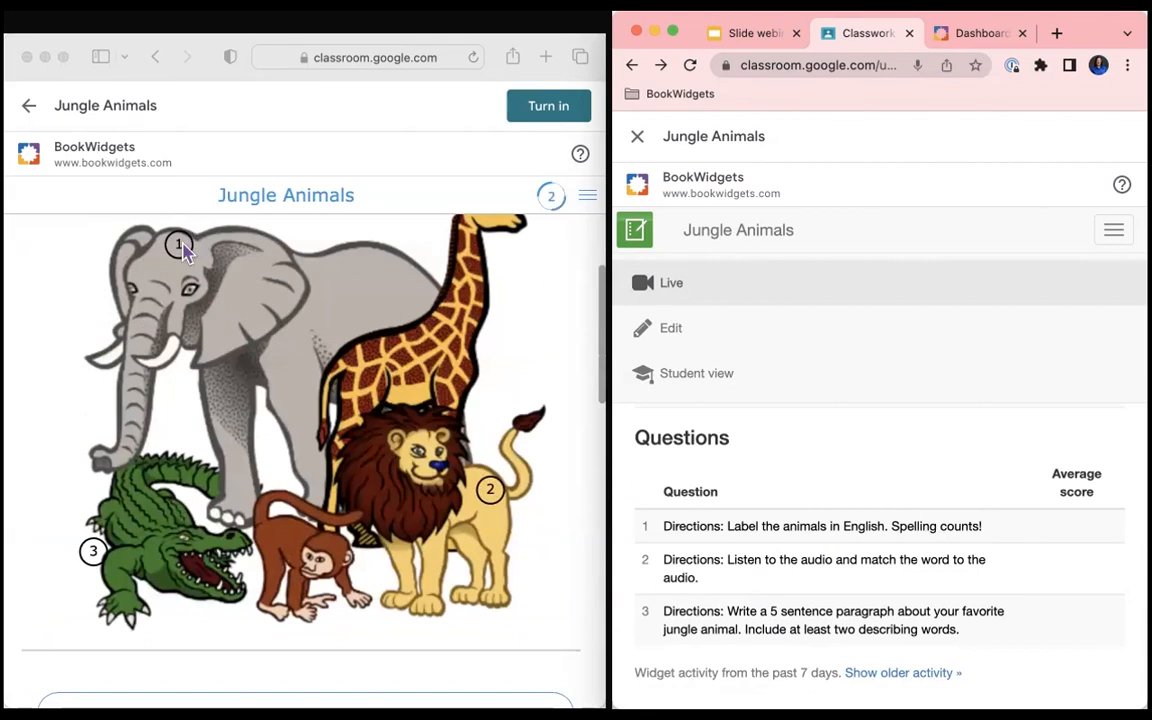
pyautogui.scroll(-5, 303, 404)
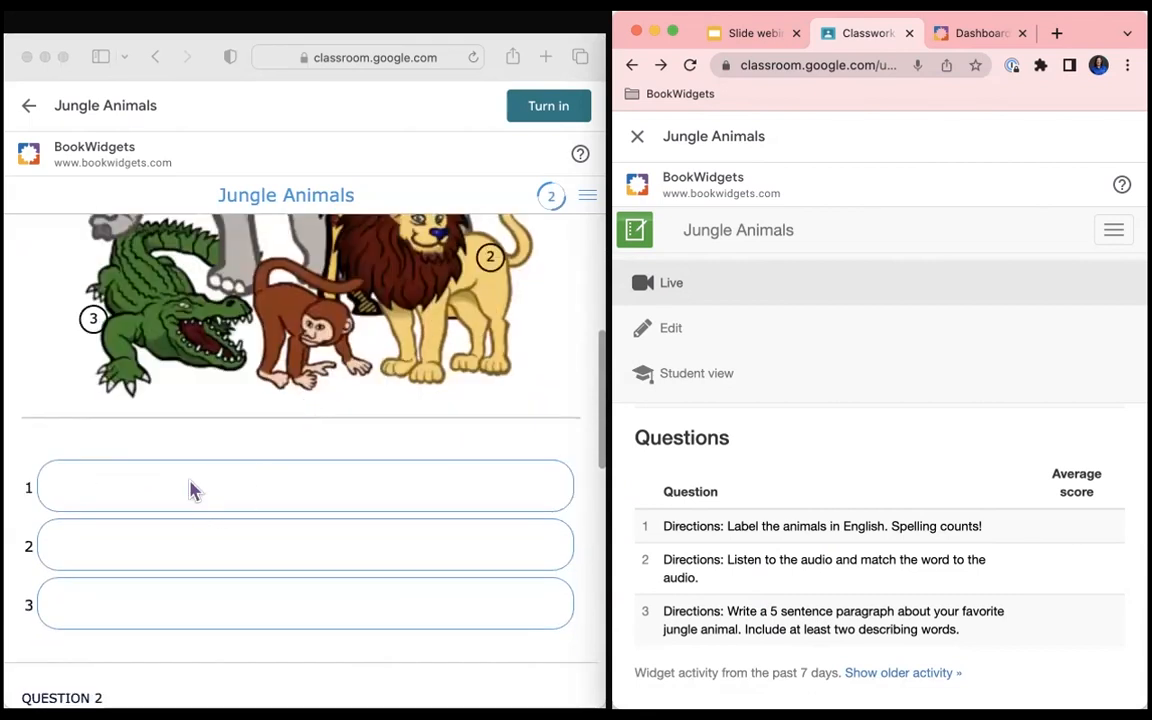
pyautogui.click(190, 487)
pyautogui.write('elefante')
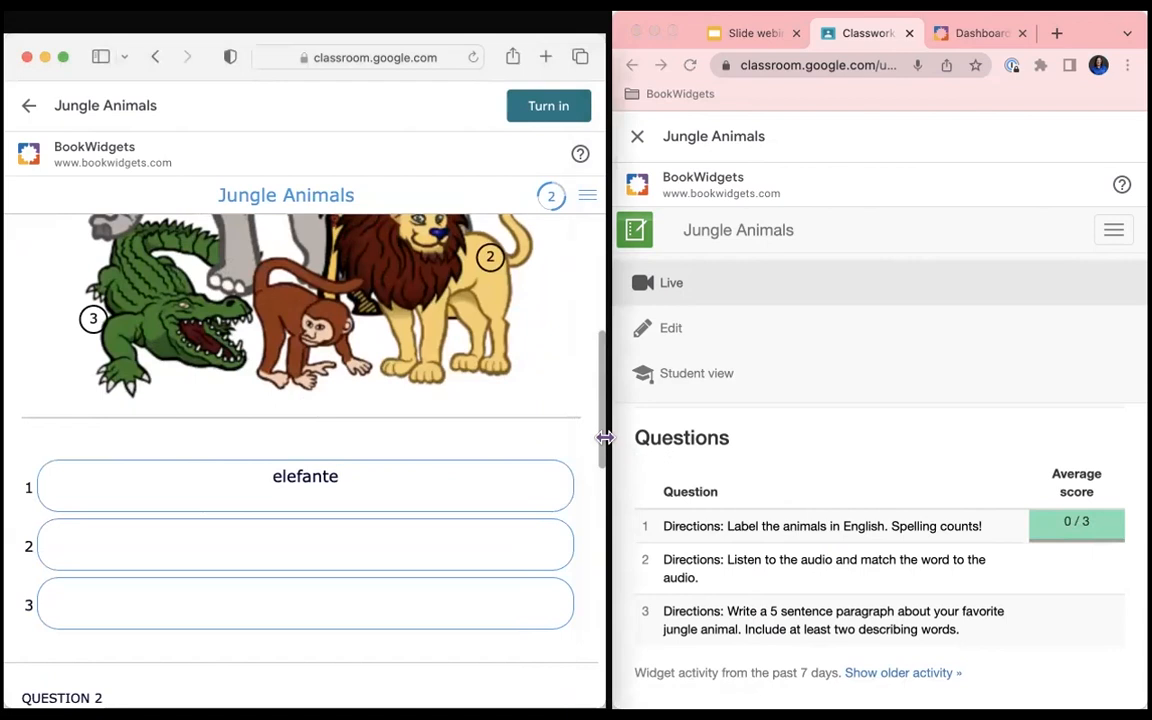
# Narrow the student's window, widen the teacher's, and inspect the student's submitted answers from the Live overview.
pyautogui.moveTo(605, 437); pyautogui.dragTo(574, 442)
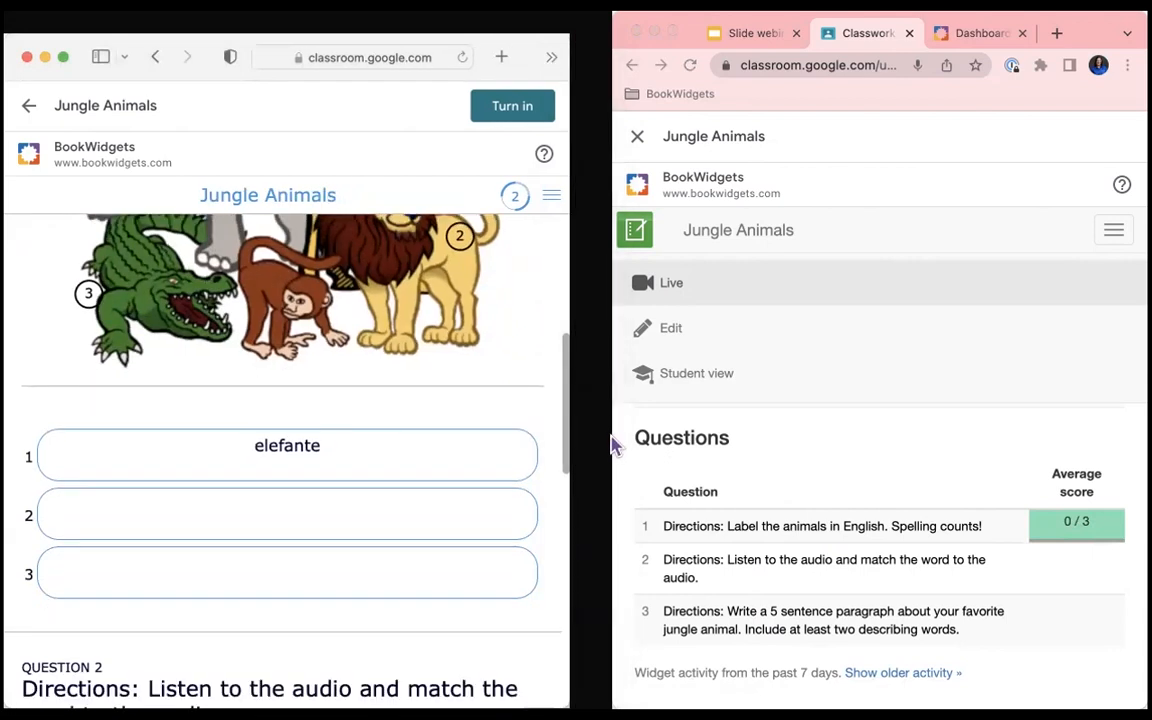
pyautogui.click(612, 441)
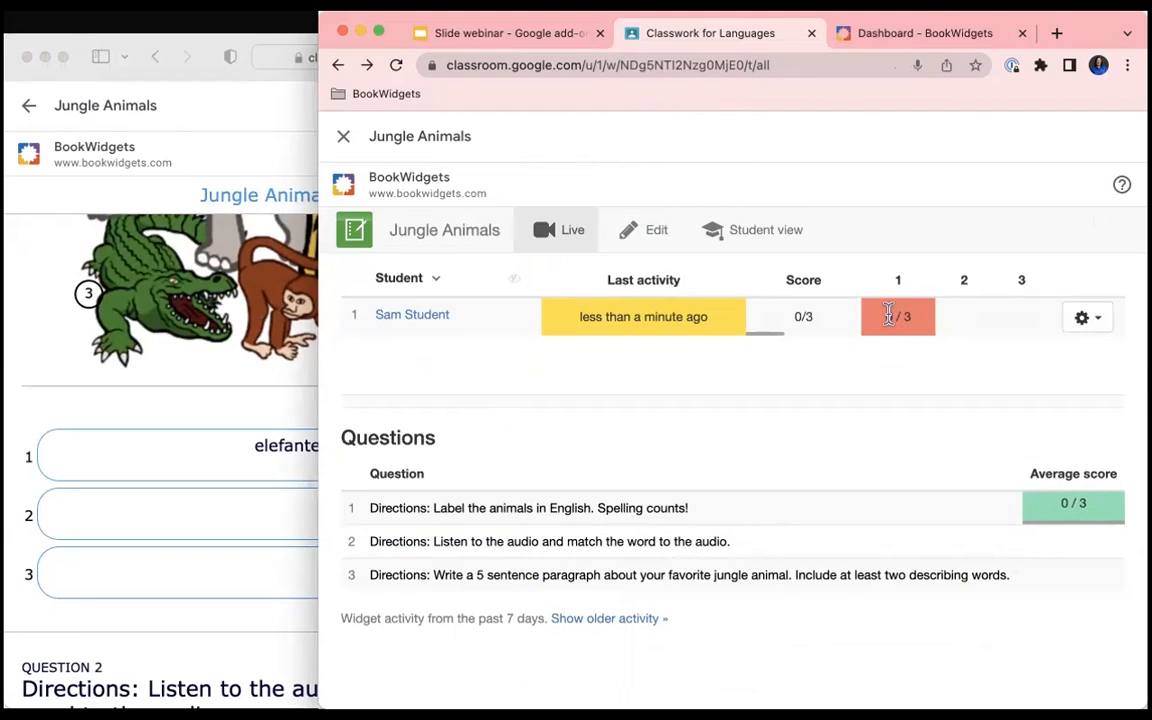
pyautogui.click(436, 320)
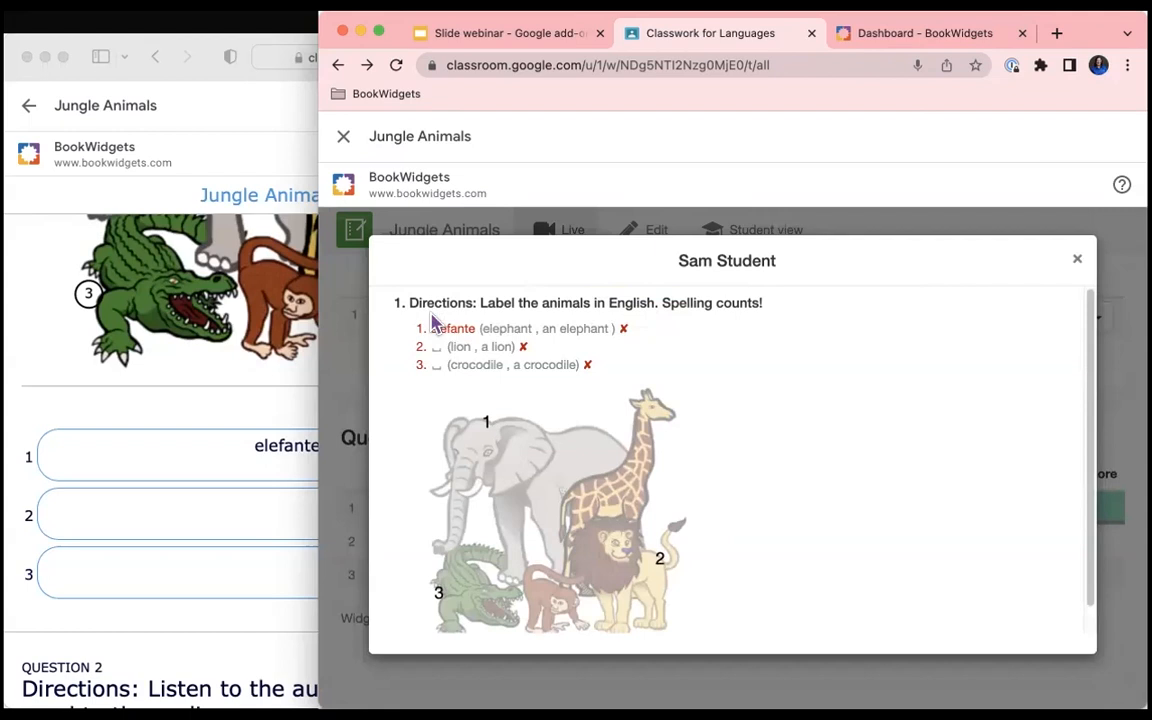
pyautogui.click(1078, 261)
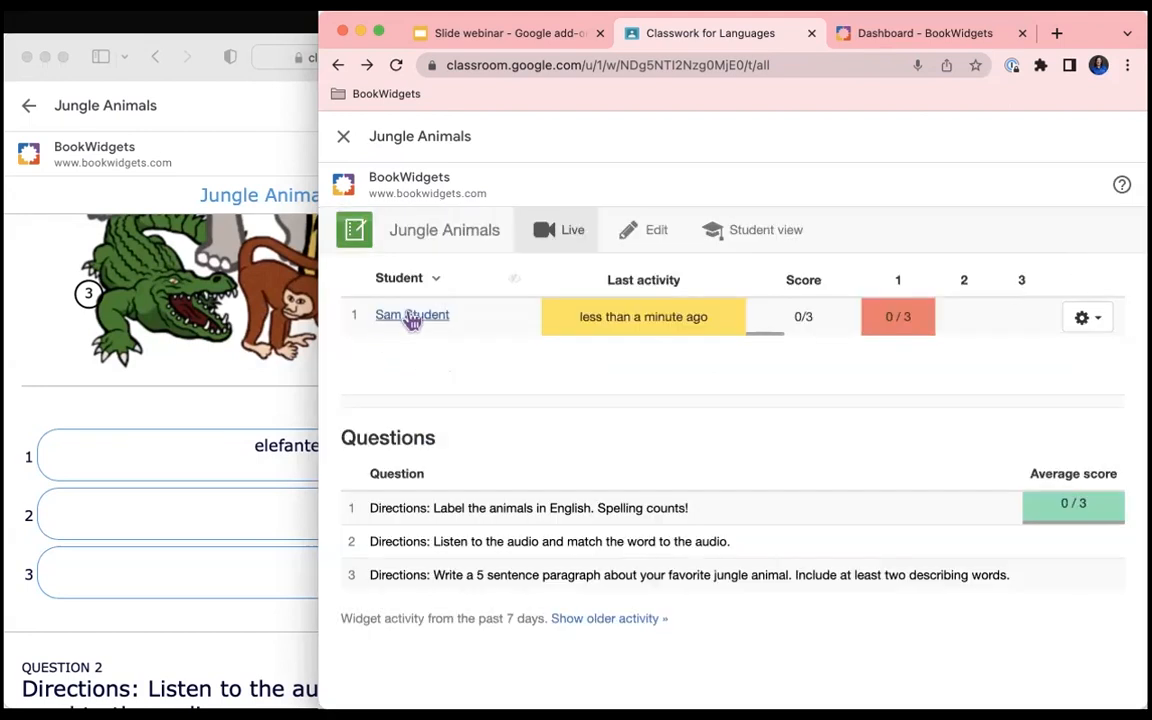
pyautogui.click(411, 318)
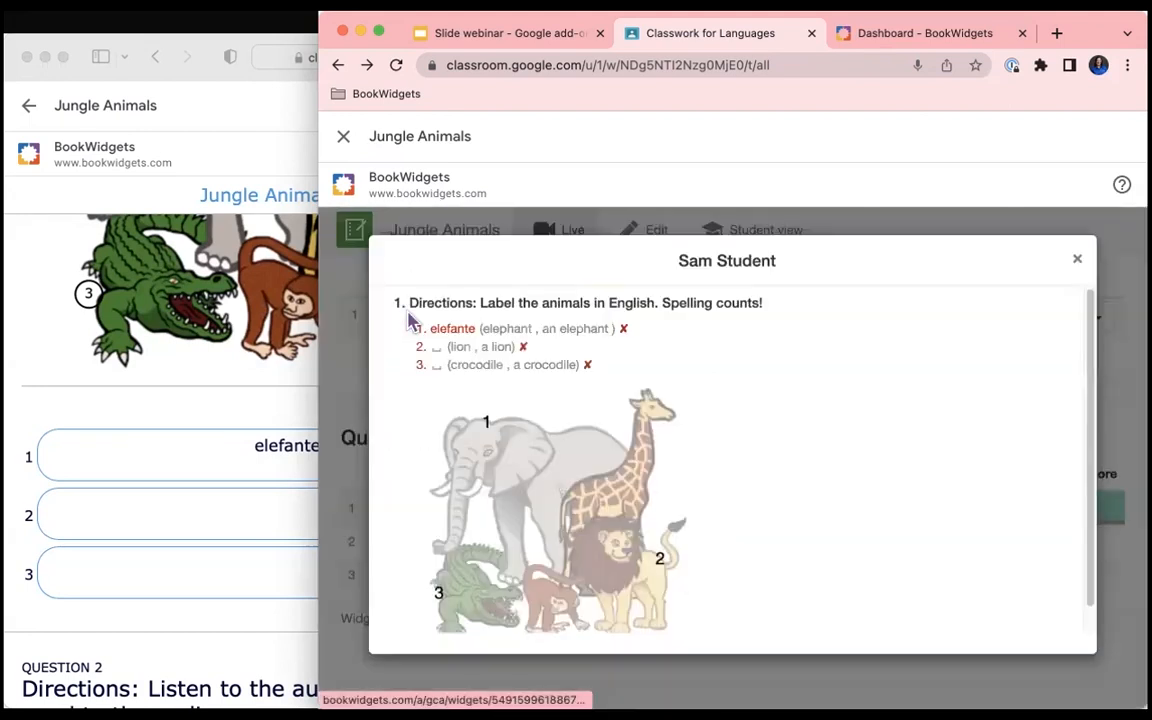
pyautogui.click(1079, 260)
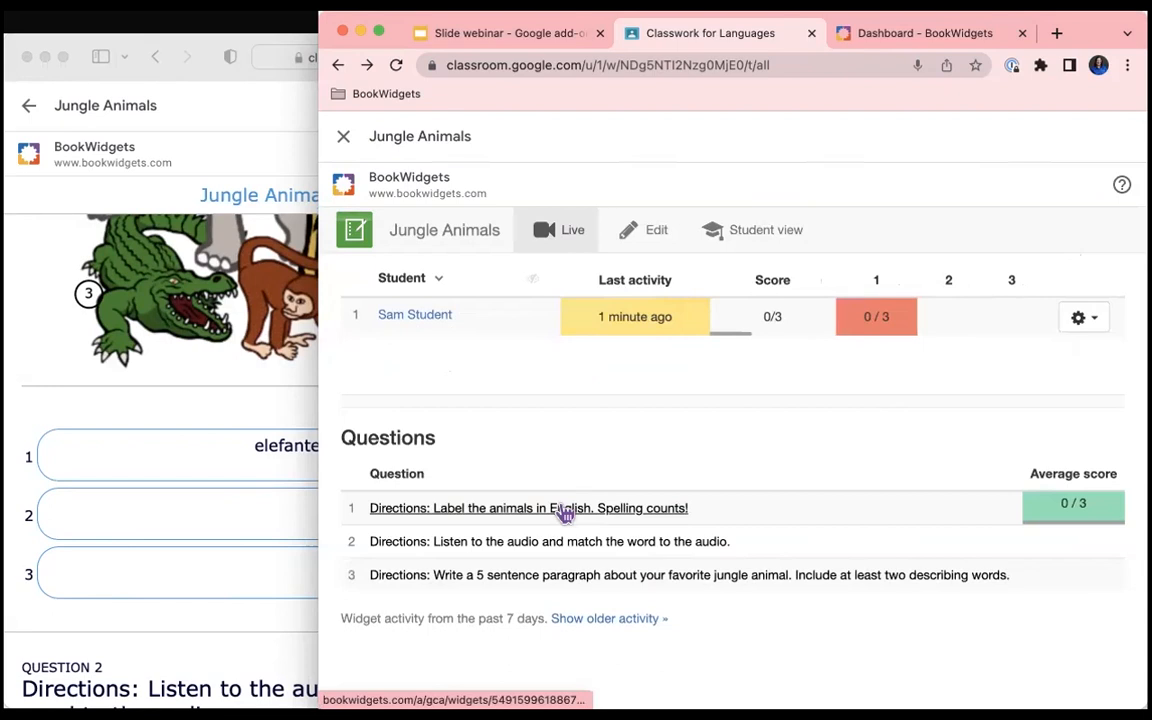
# Review the class's responses to each of the three worksheet questions from the Live view, and close the question details.
pyautogui.click(565, 510)
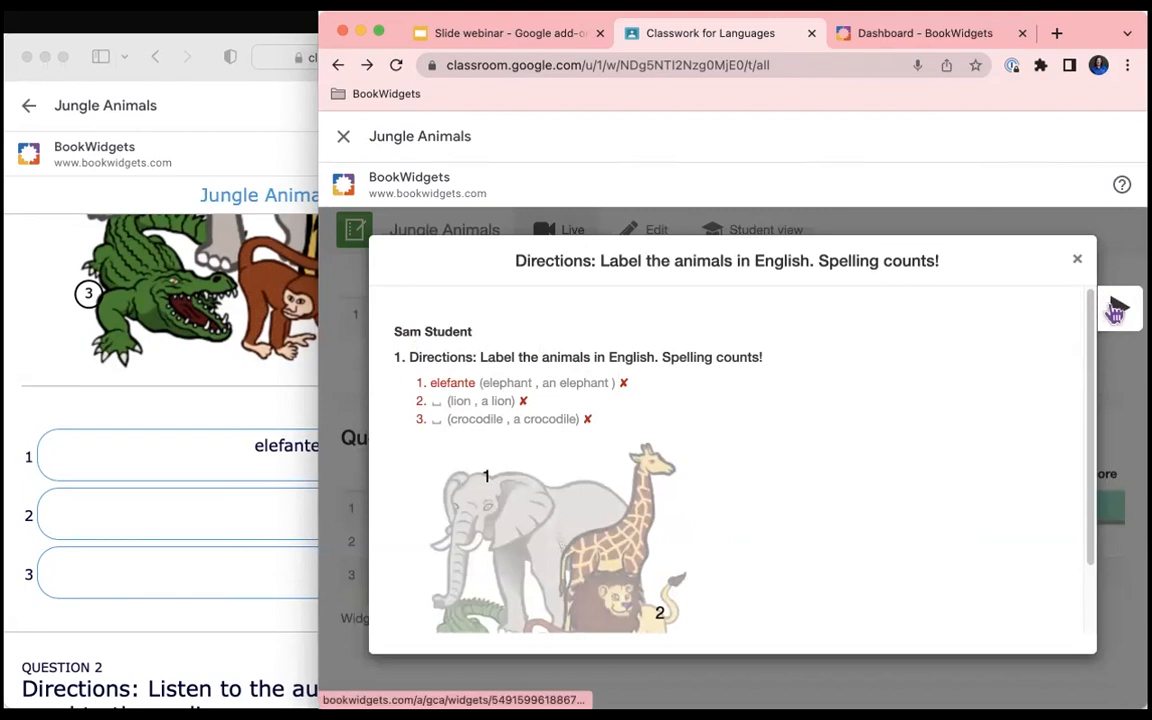
pyautogui.click(1115, 310)
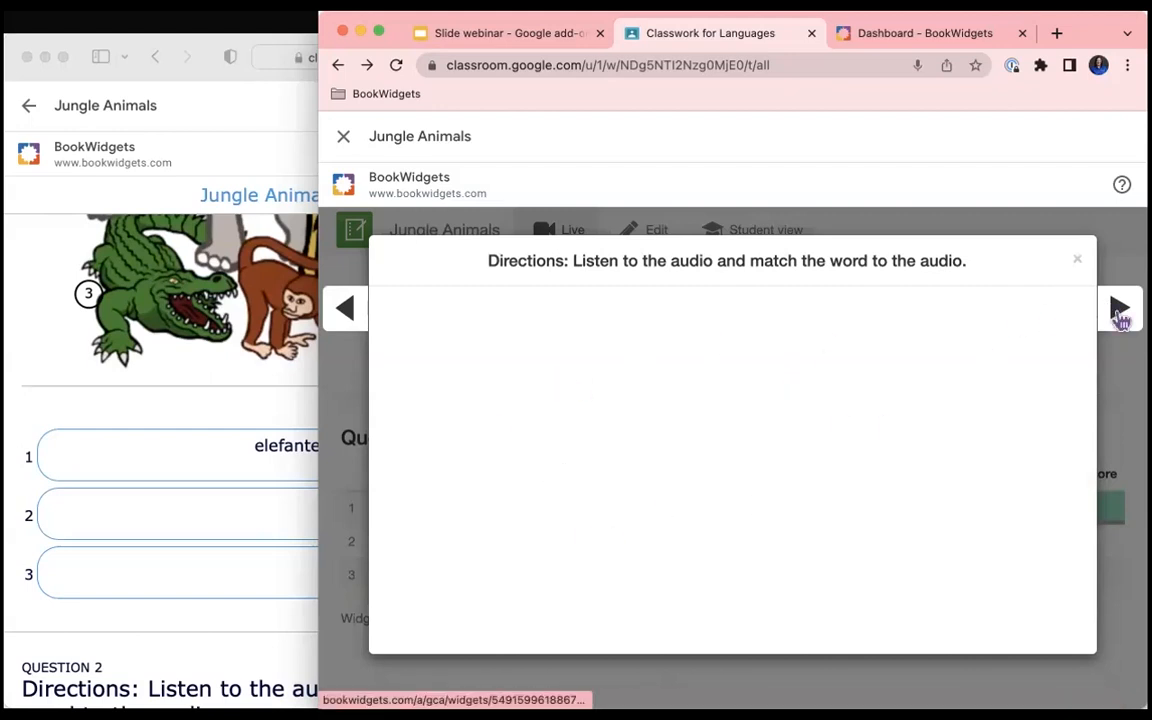
pyautogui.click(1118, 311)
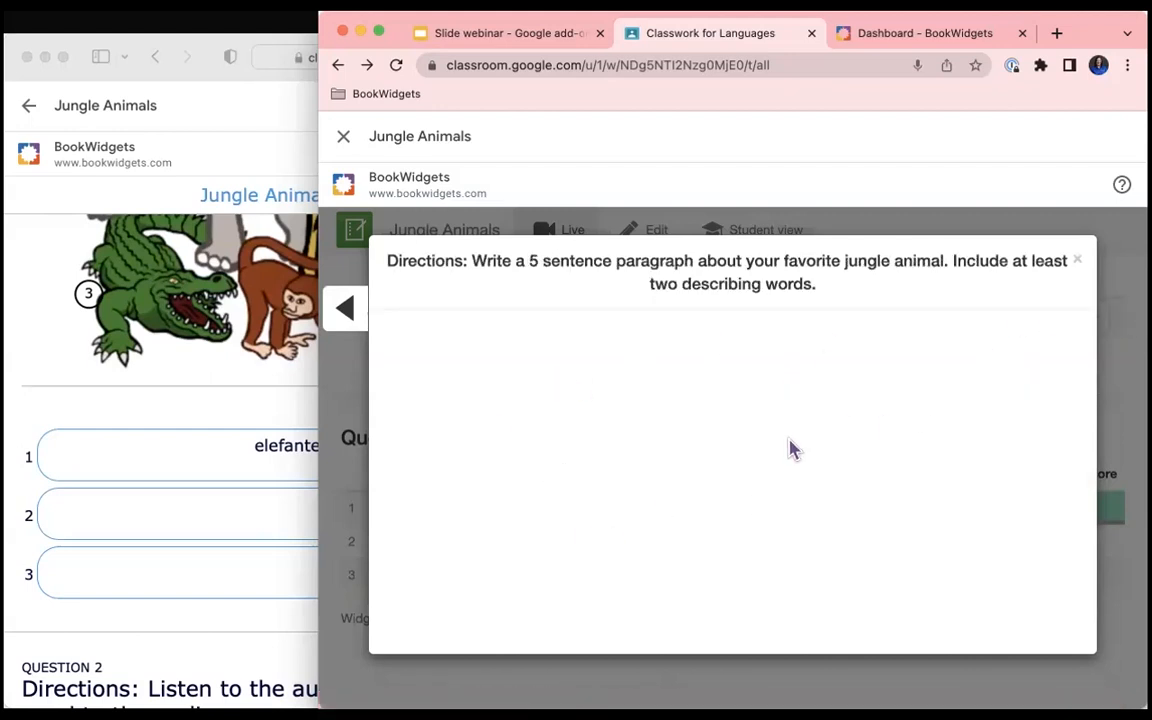
pyautogui.click(1077, 262)
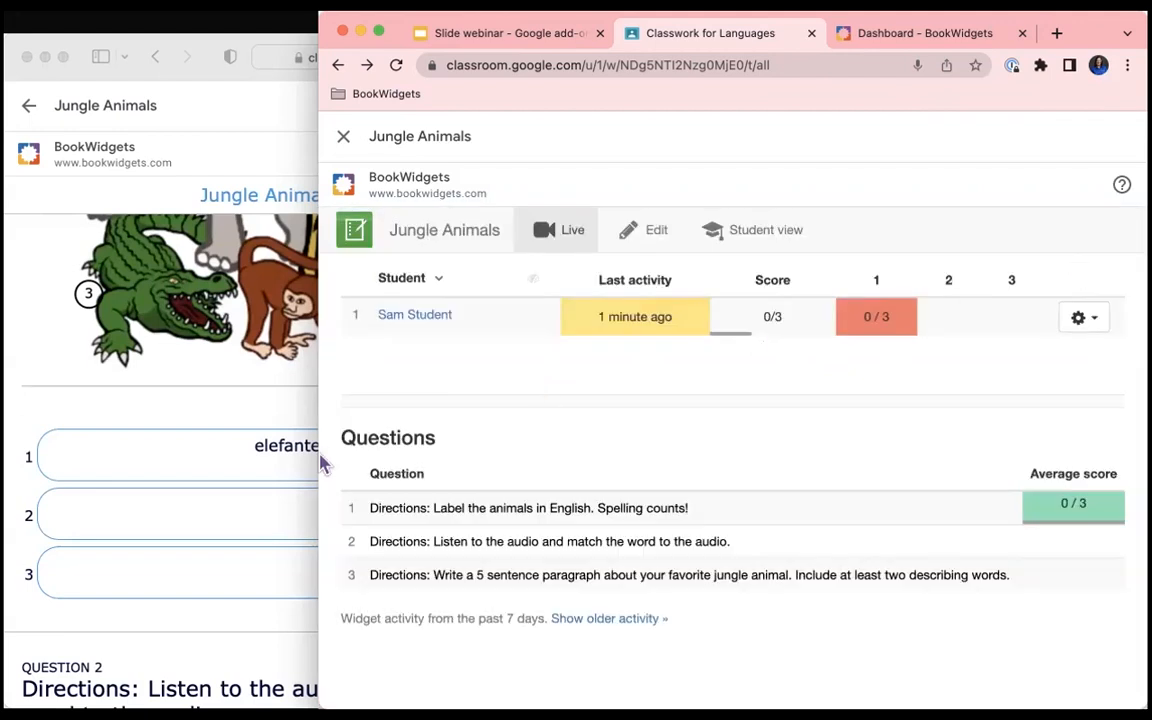
# Narrow the teacher's window to reveal the student's worksheet, and enter "lion" as the answer for label 2 of question 1.
pyautogui.moveTo(345, 450); pyautogui.dragTo(587, 437)
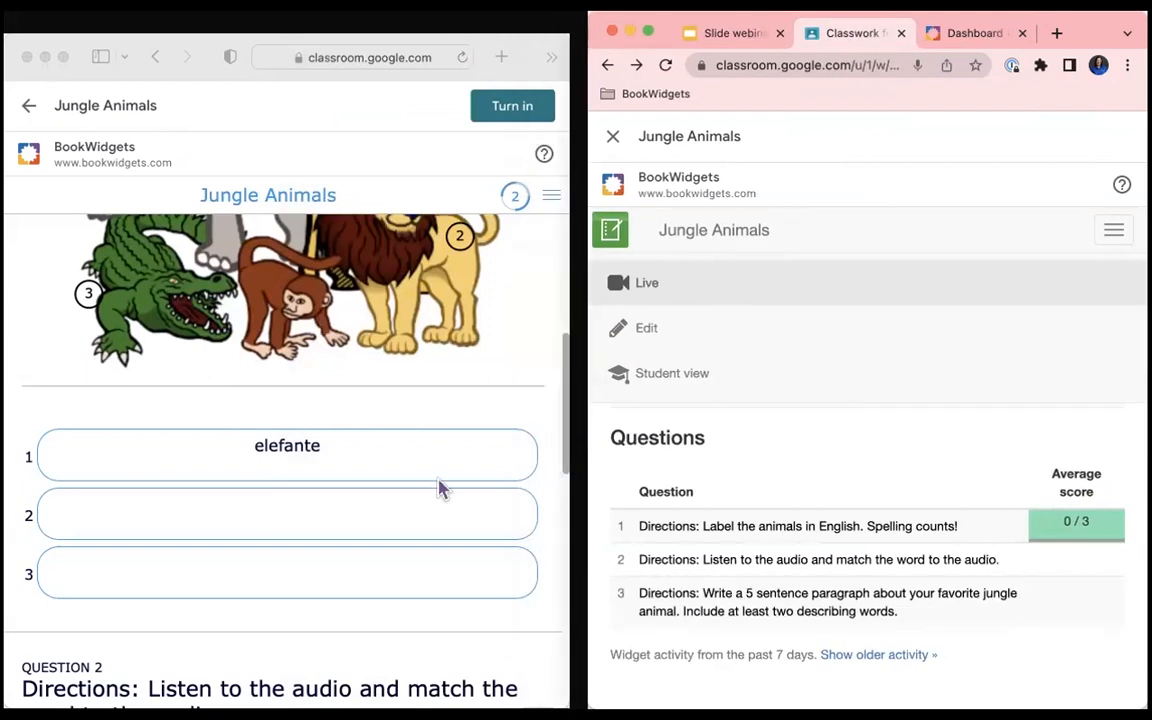
pyautogui.scroll(2, 340, 368)
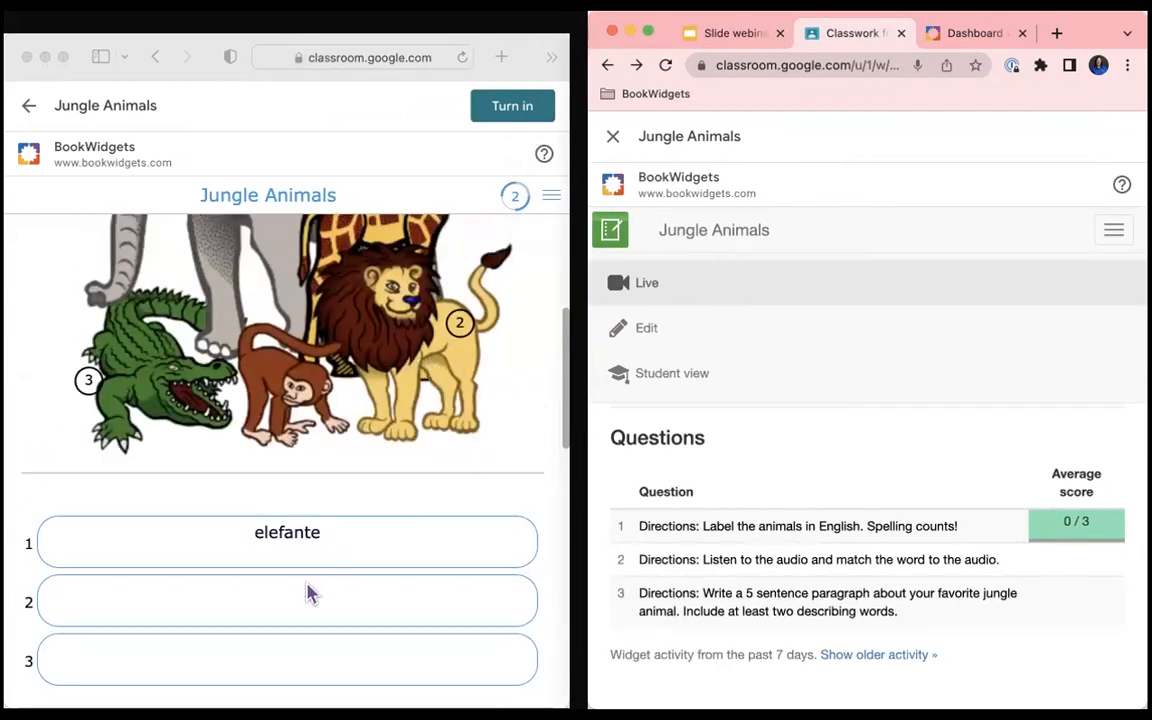
pyautogui.click(276, 600)
pyautogui.write('kion')
pyautogui.press('BackSpace')
pyautogui.press('BackSpace')
pyautogui.press('BackSpace')
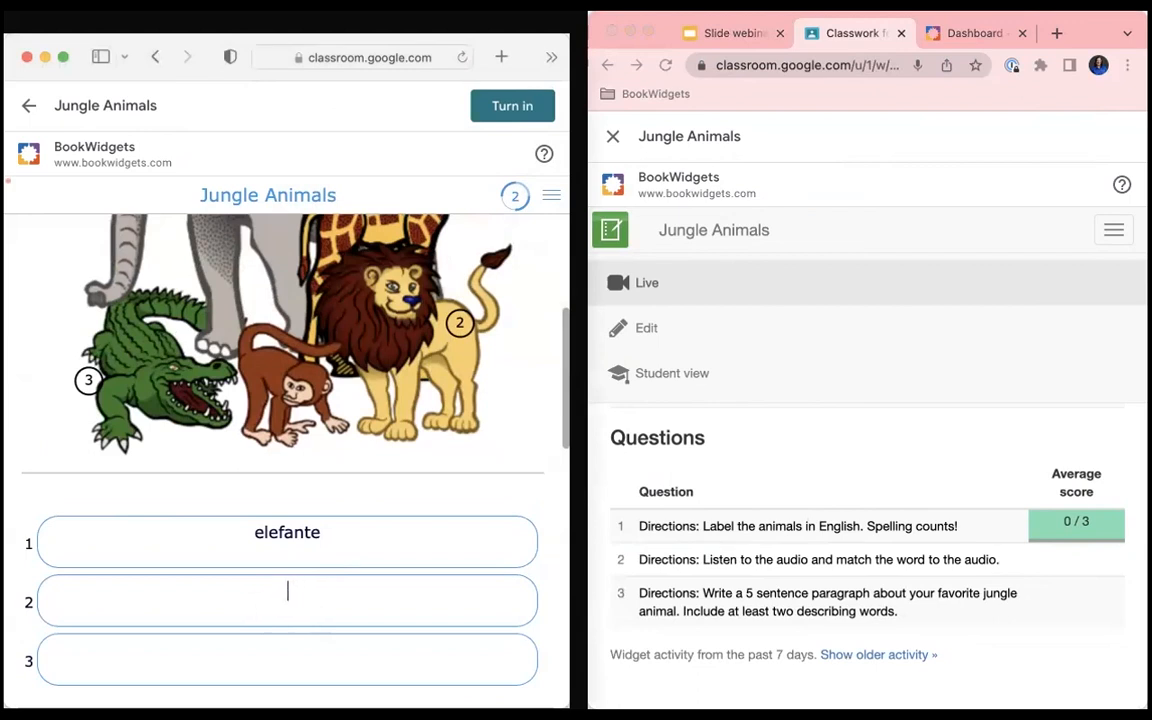
pyautogui.write('liom')
pyautogui.press('BackSpace')
pyautogui.write('n')
# Widen the teacher's window to show the live score columns, and enter "a crocodile" for label 3 in the student's worksheet.
pyautogui.click(595, 488)
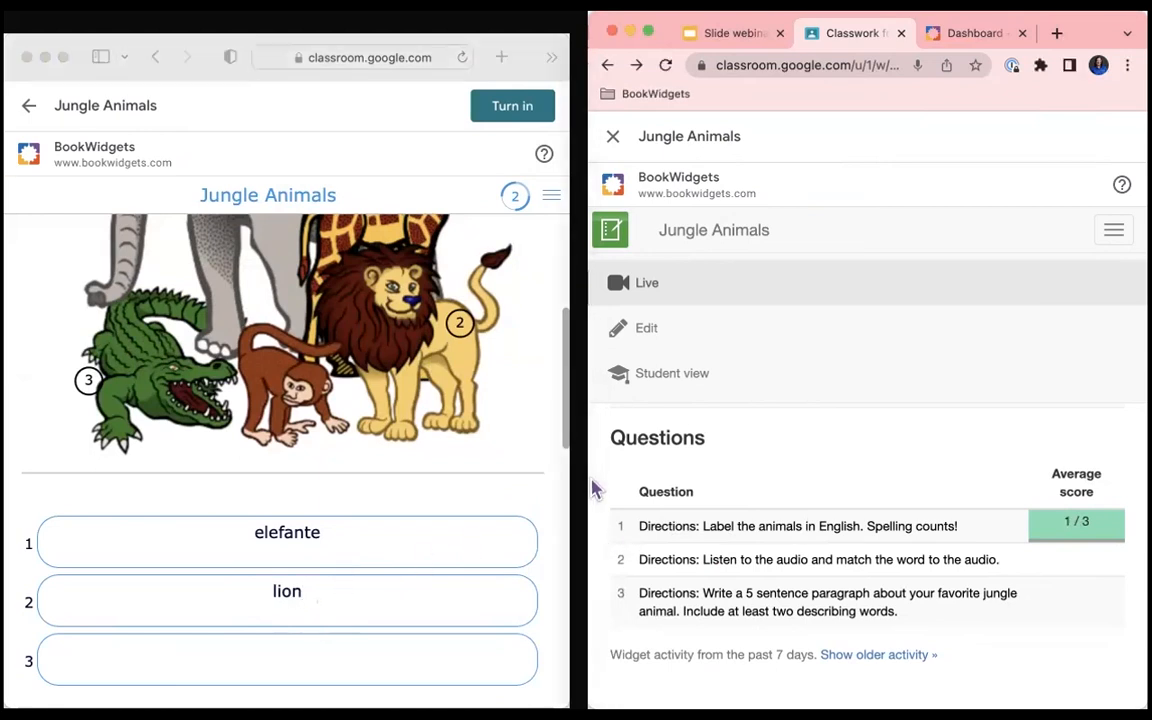
pyautogui.moveTo(560, 464); pyautogui.dragTo(328, 464)
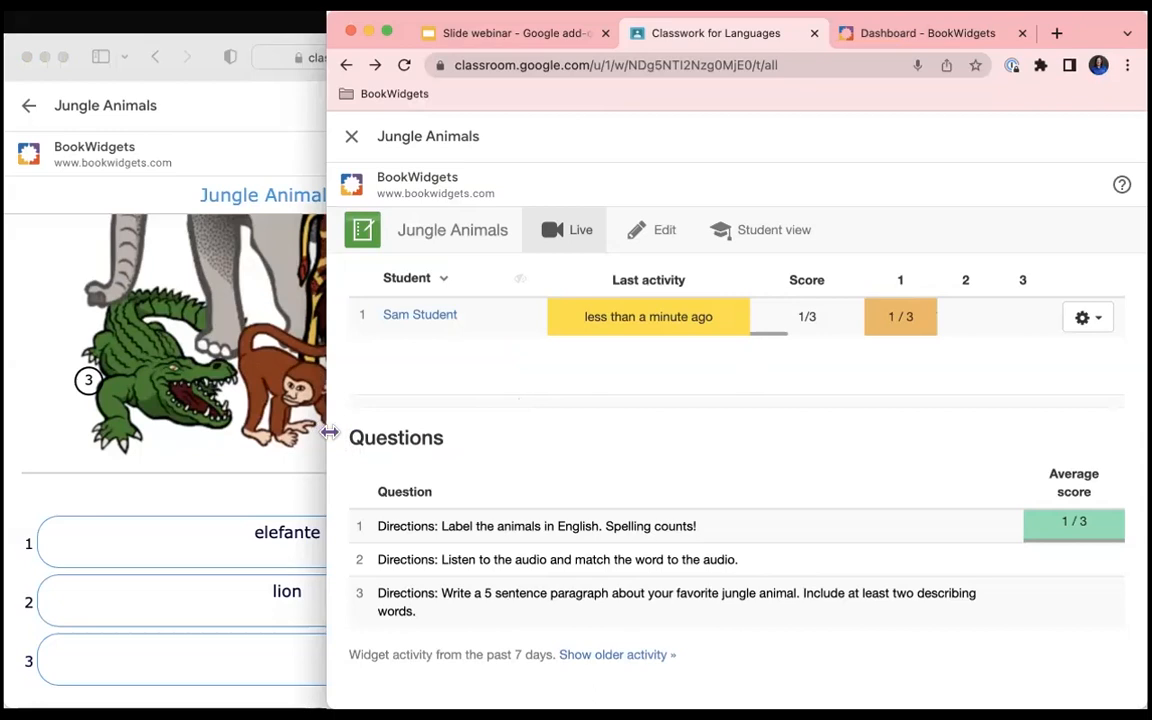
pyautogui.moveTo(330, 432); pyautogui.dragTo(419, 432)
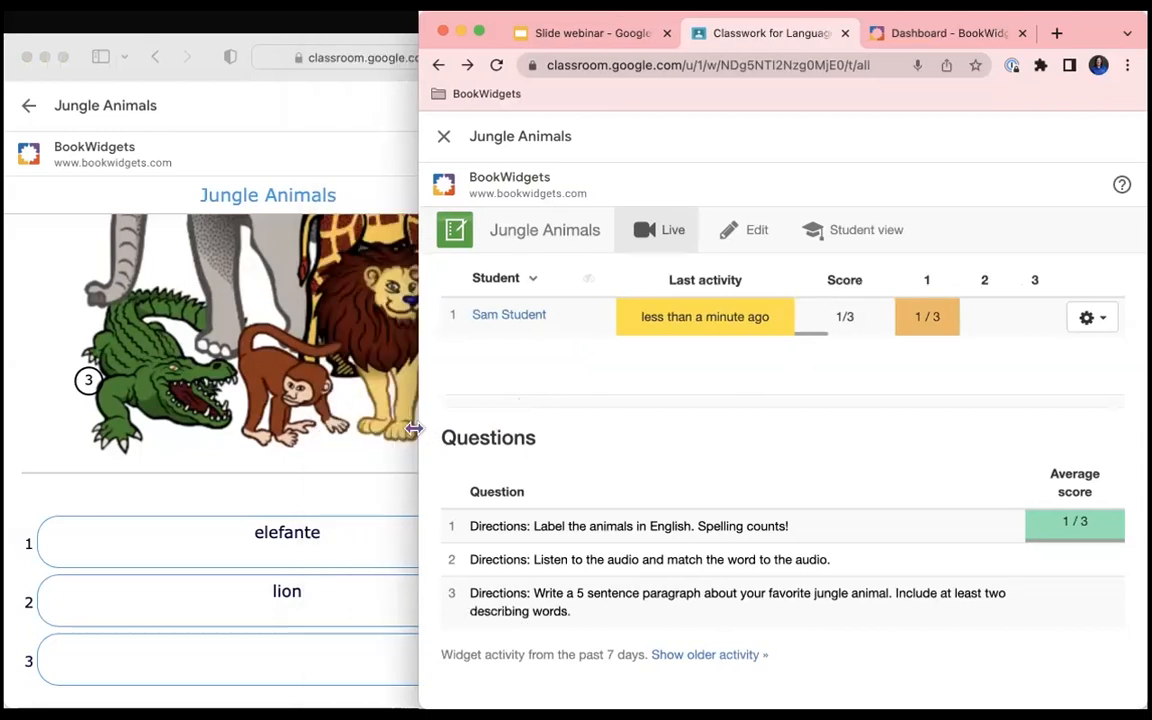
pyautogui.click(262, 648)
pyautogui.click(262, 648)
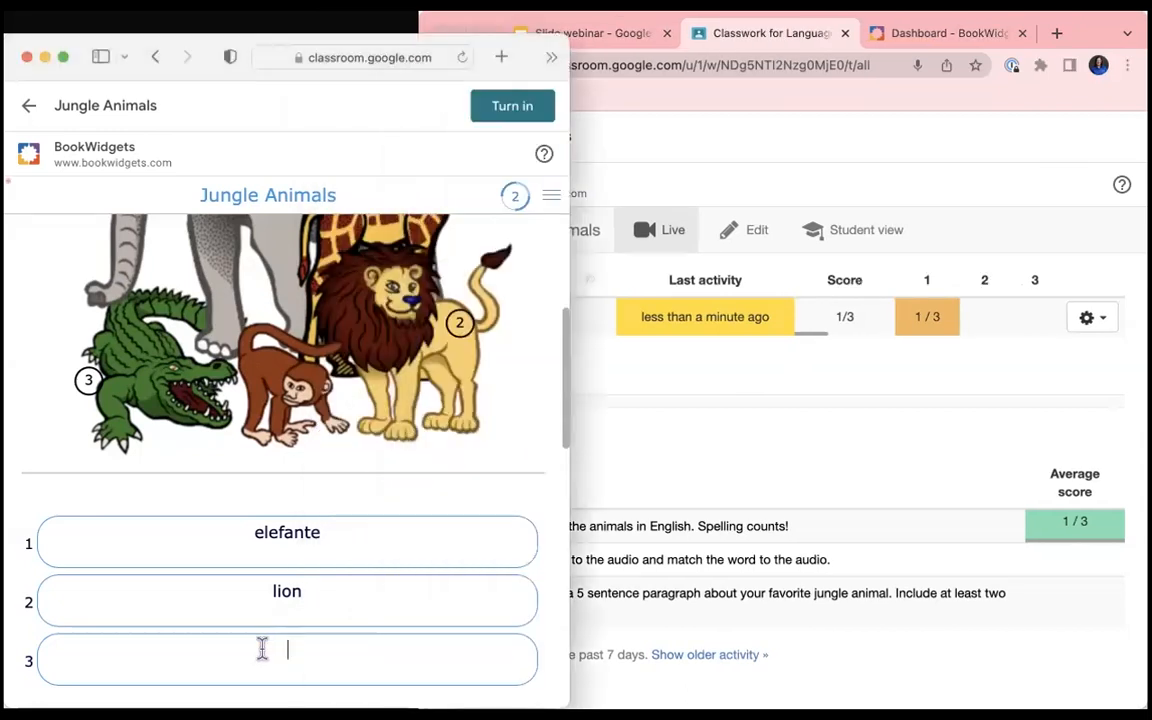
pyautogui.write('a crocodile')
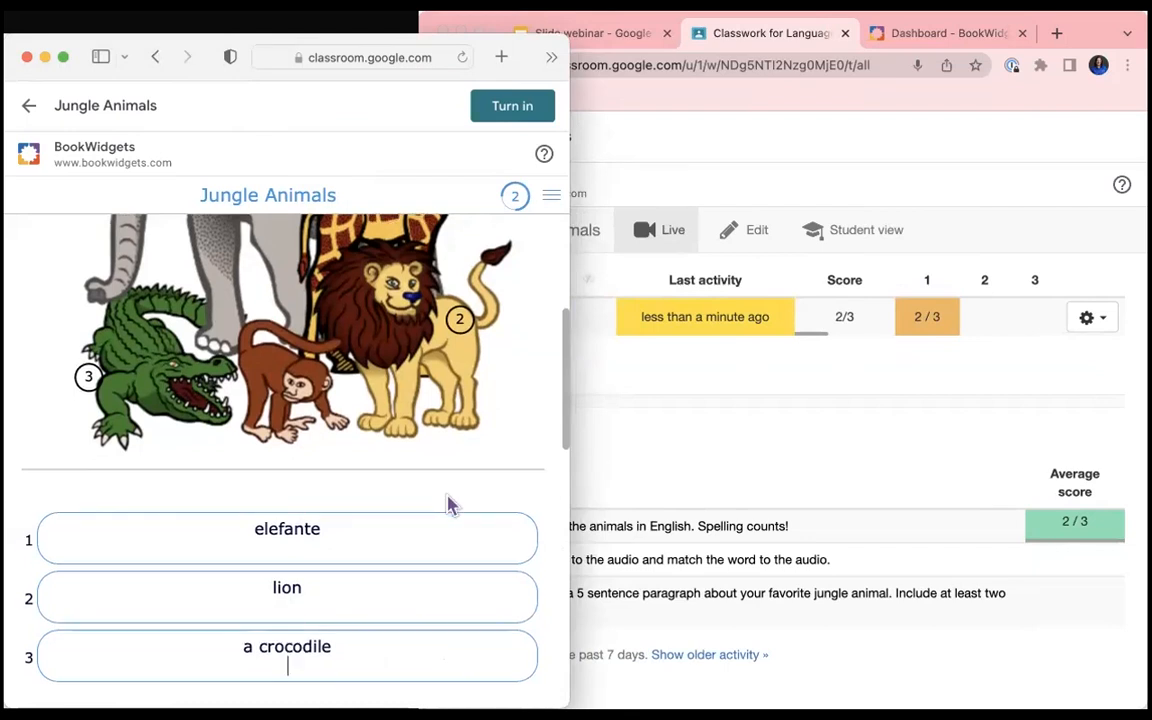
# In question 2 of the student's worksheet, match the first audio clip to giraffe, the second to elephant and the third to monkey.
pyautogui.scroll(-3, 446, 495)
pyautogui.scroll(-3, 446, 495)
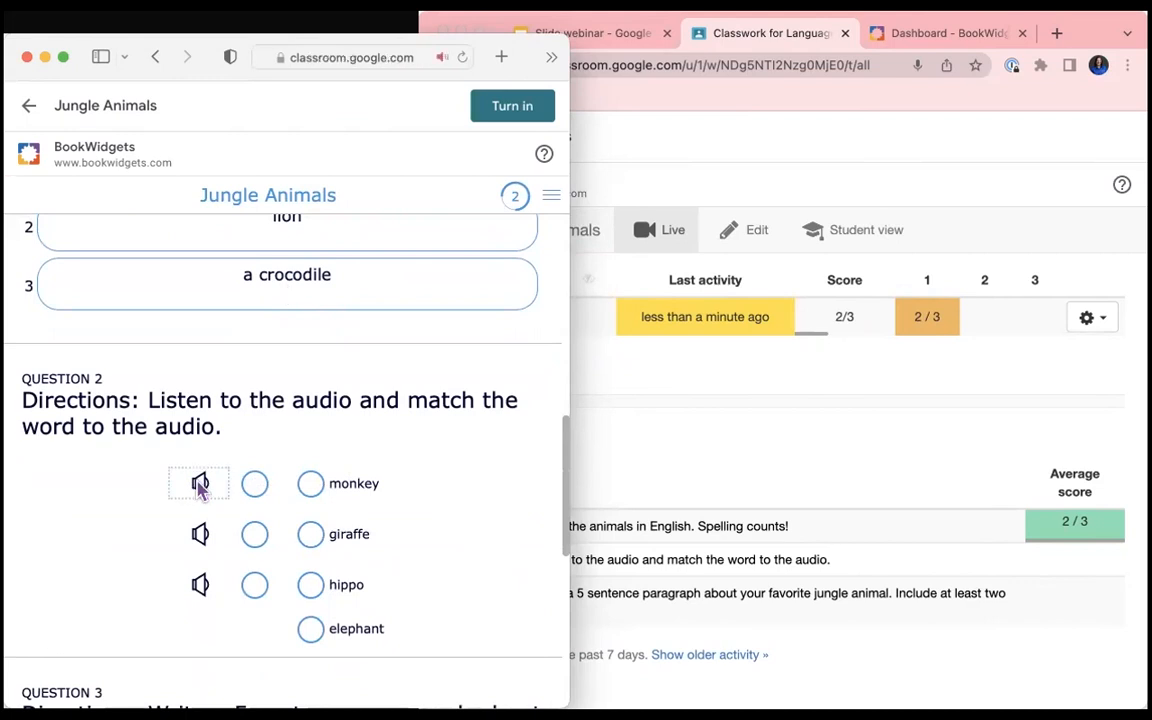
pyautogui.moveTo(255, 483); pyautogui.dragTo(311, 534)
pyautogui.click(200, 537)
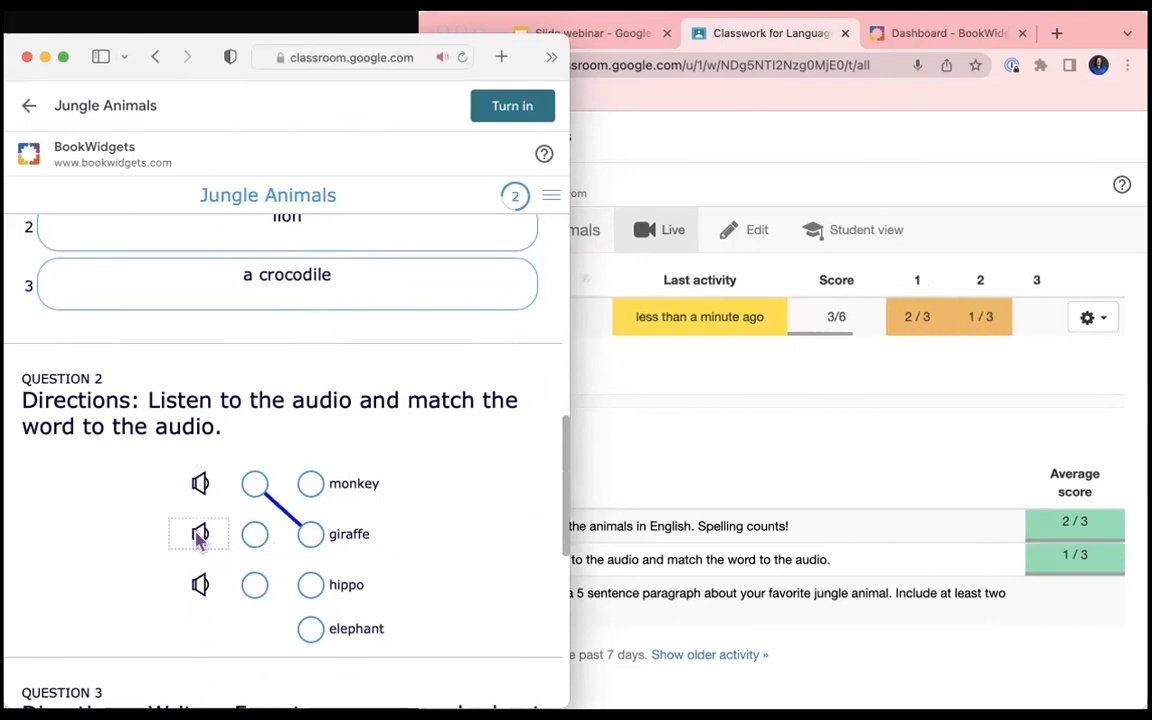
pyautogui.moveTo(255, 534)
pyautogui.mouseDown()
pyautogui.moveTo(257, 581)
pyautogui.moveTo(311, 628)
pyautogui.mouseUp()
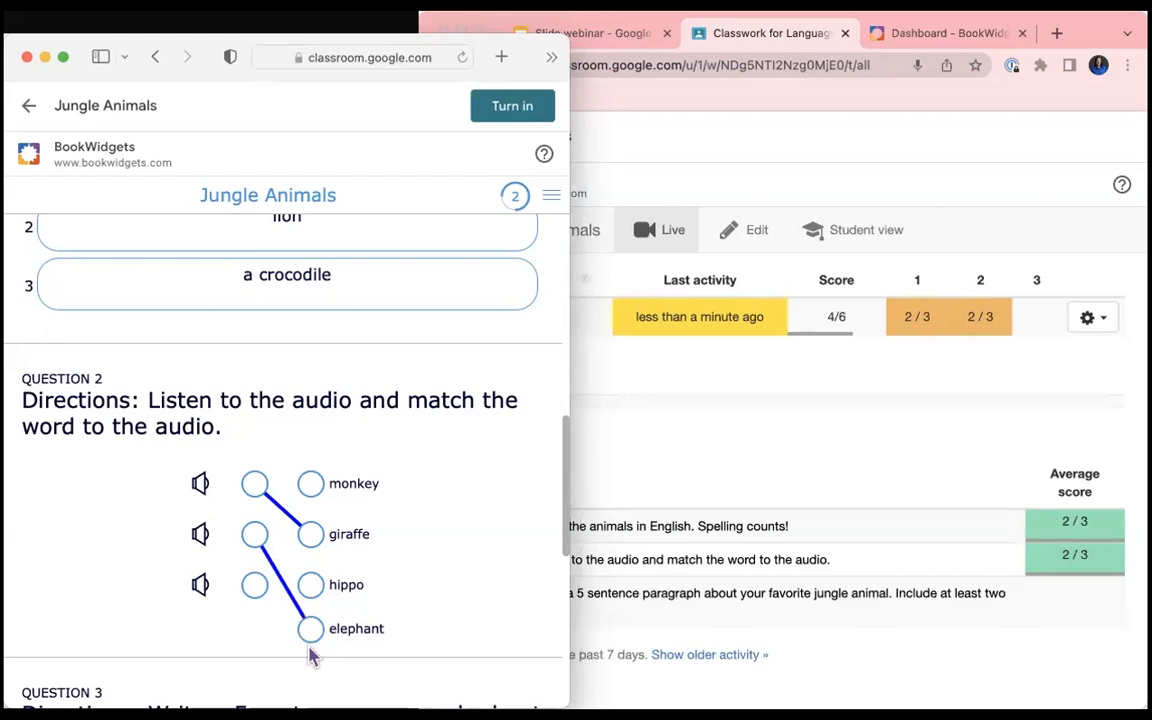
pyautogui.moveTo(255, 534); pyautogui.dragTo(312, 483)
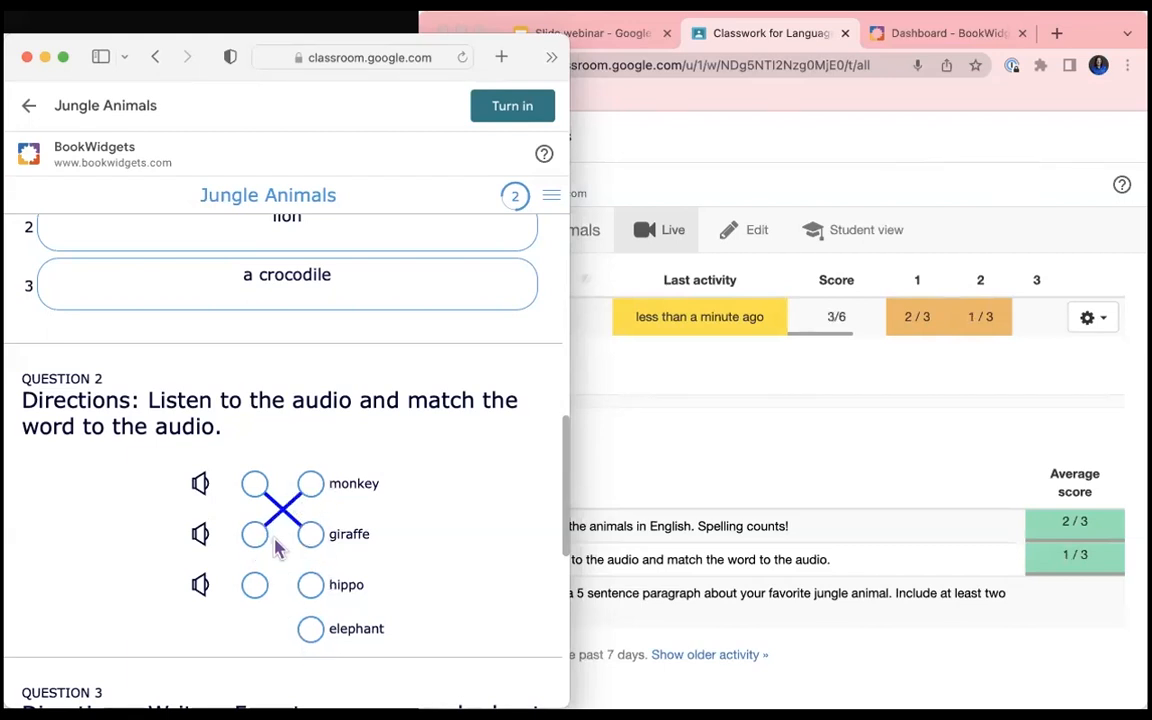
pyautogui.moveTo(257, 535); pyautogui.dragTo(310, 628)
pyautogui.click(205, 587)
pyautogui.moveTo(254, 585); pyautogui.dragTo(321, 538)
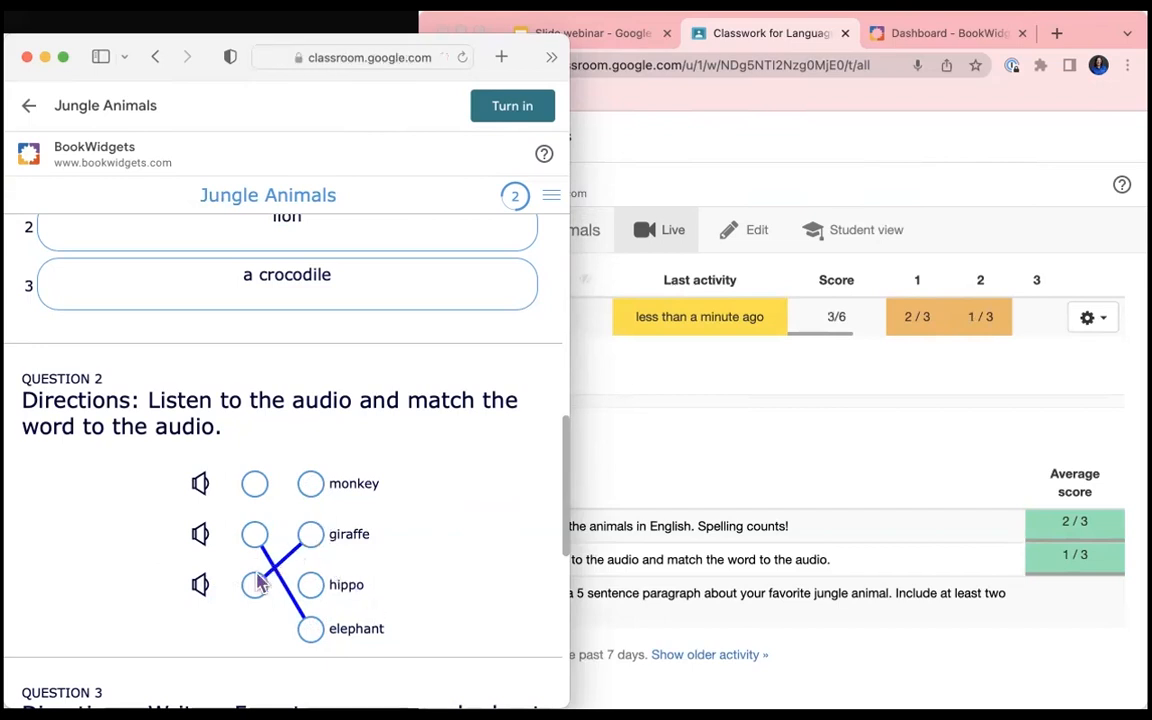
pyautogui.moveTo(257, 584); pyautogui.dragTo(310, 534)
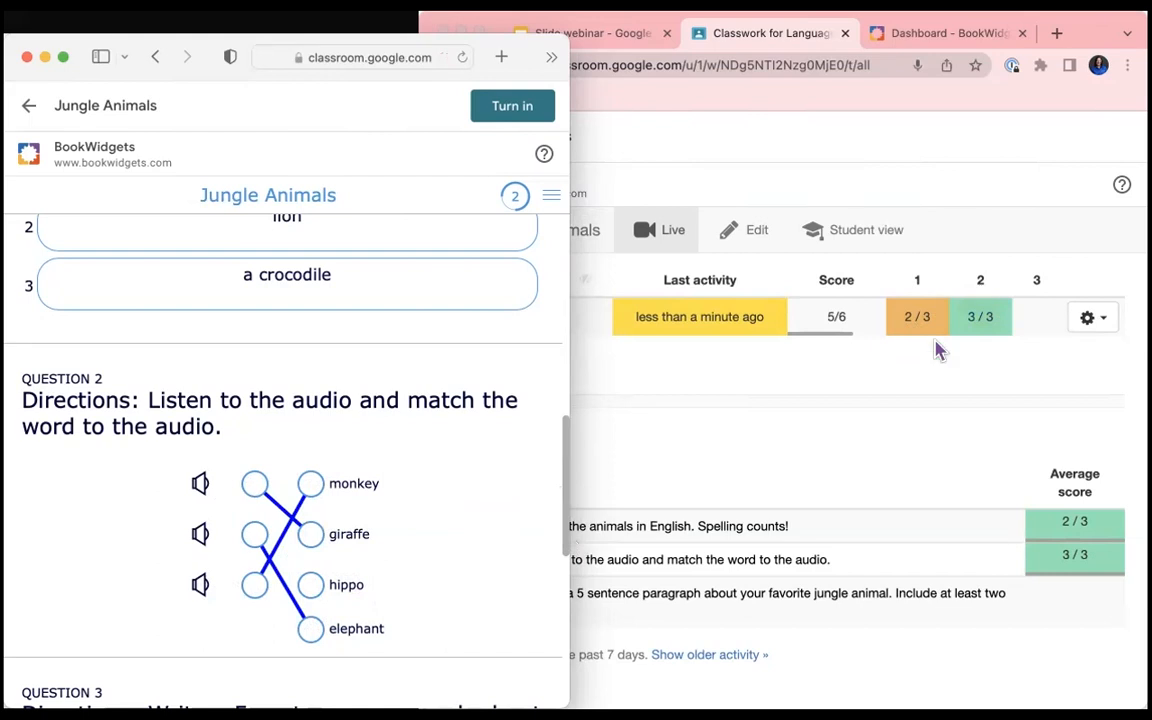
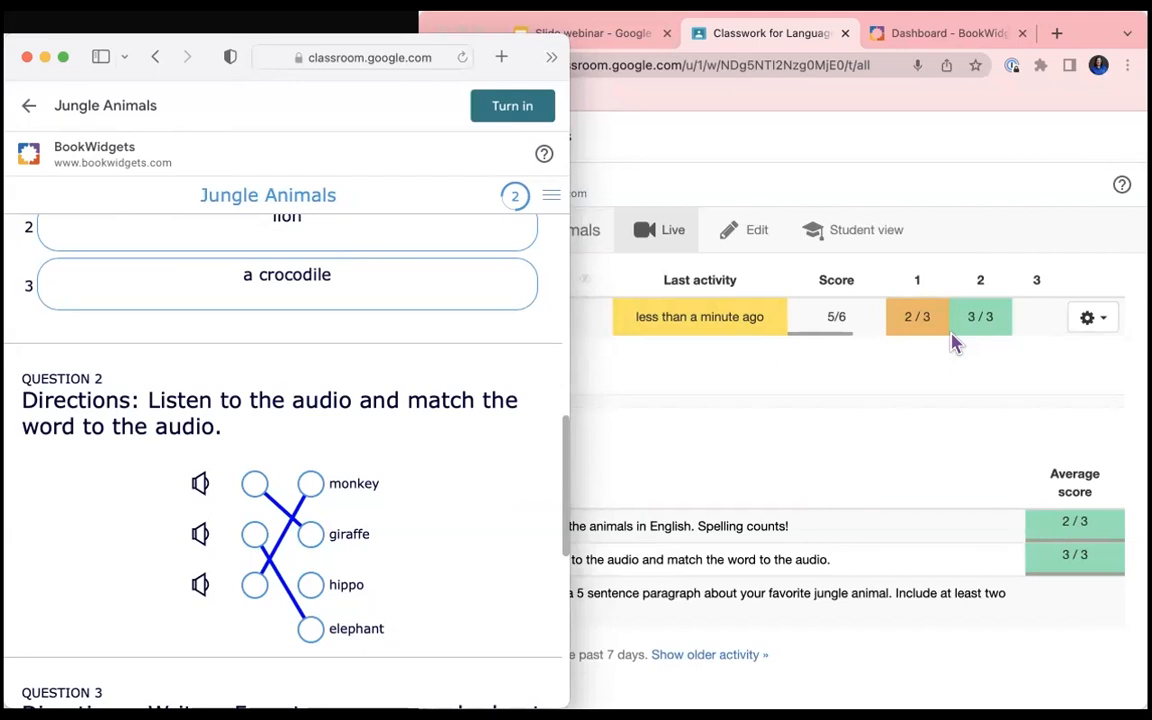
# Start the student's question 3 paragraph with the sentence "I like tigers.".
pyautogui.scroll(-2, 460, 518)
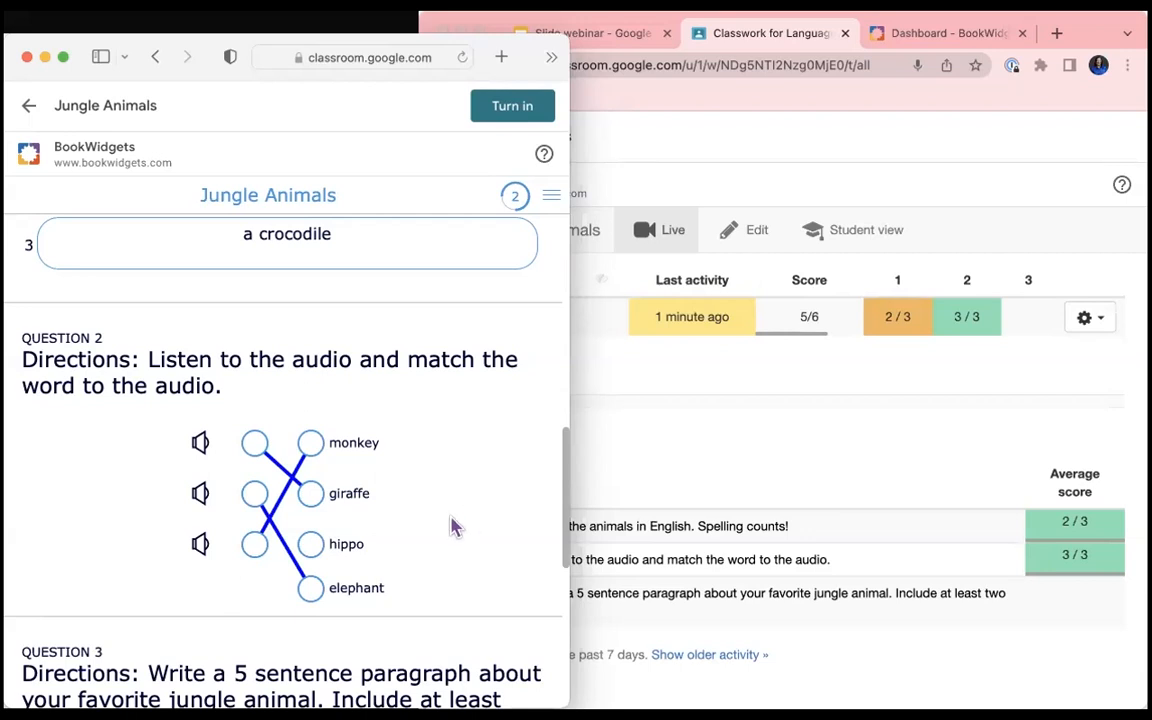
pyautogui.scroll(-6, 455, 527)
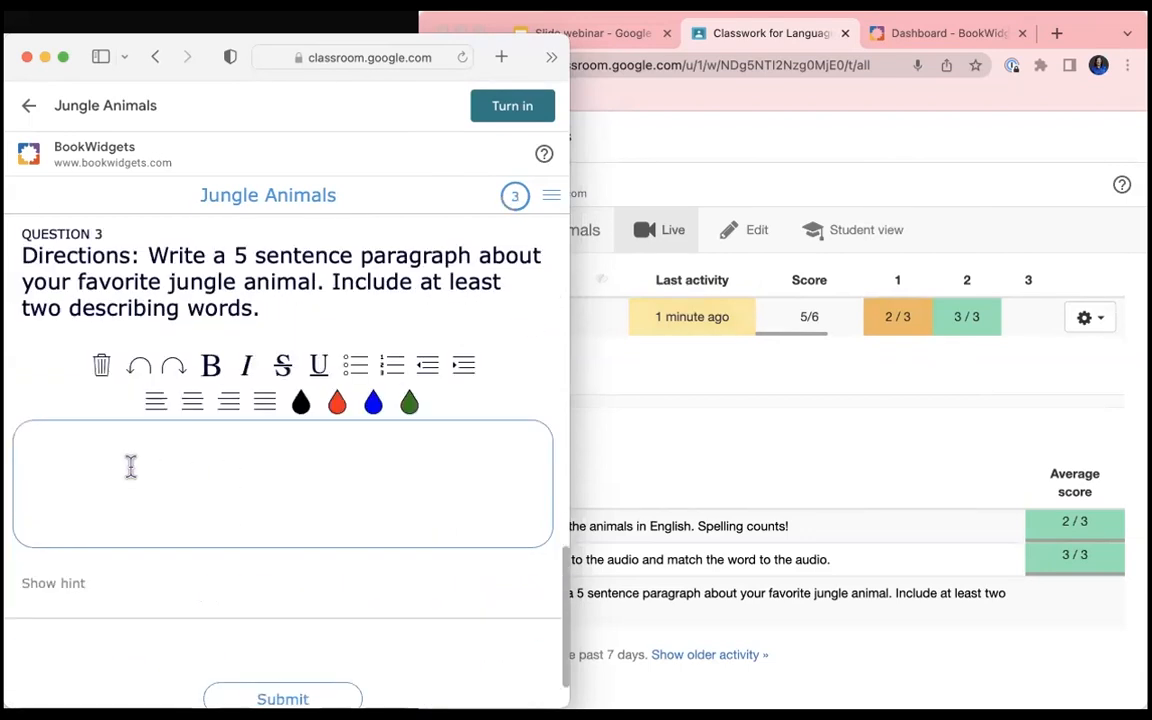
pyautogui.click(88, 452)
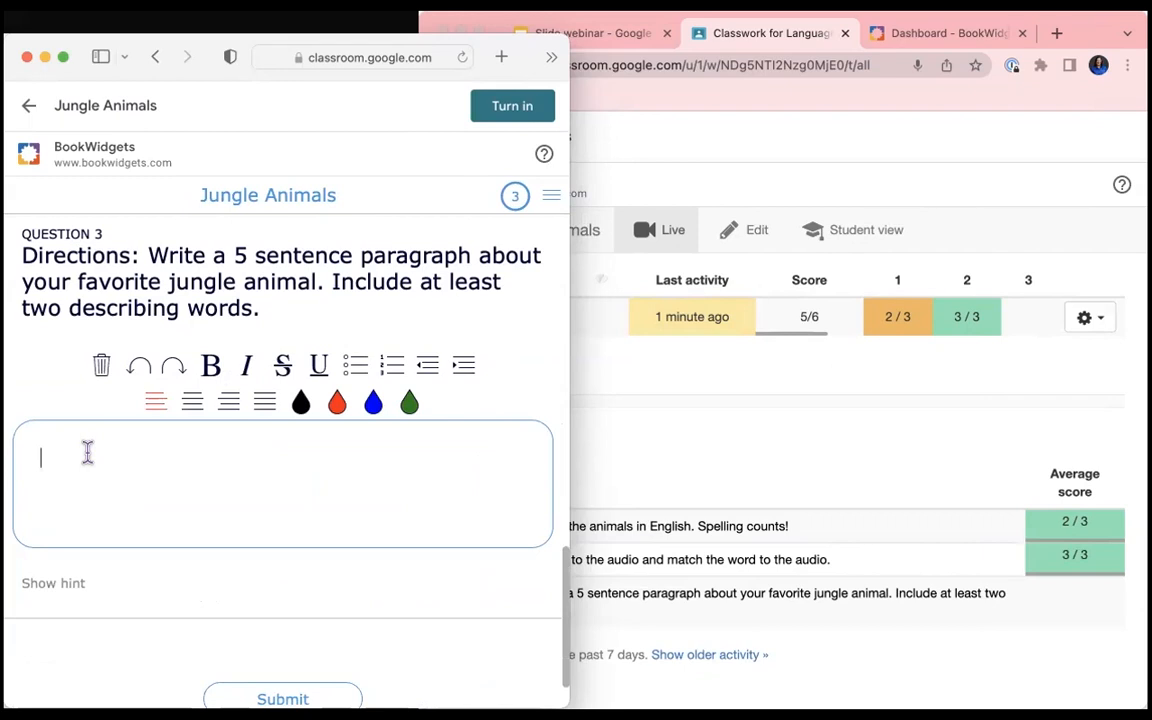
pyautogui.write('I like tigers.')
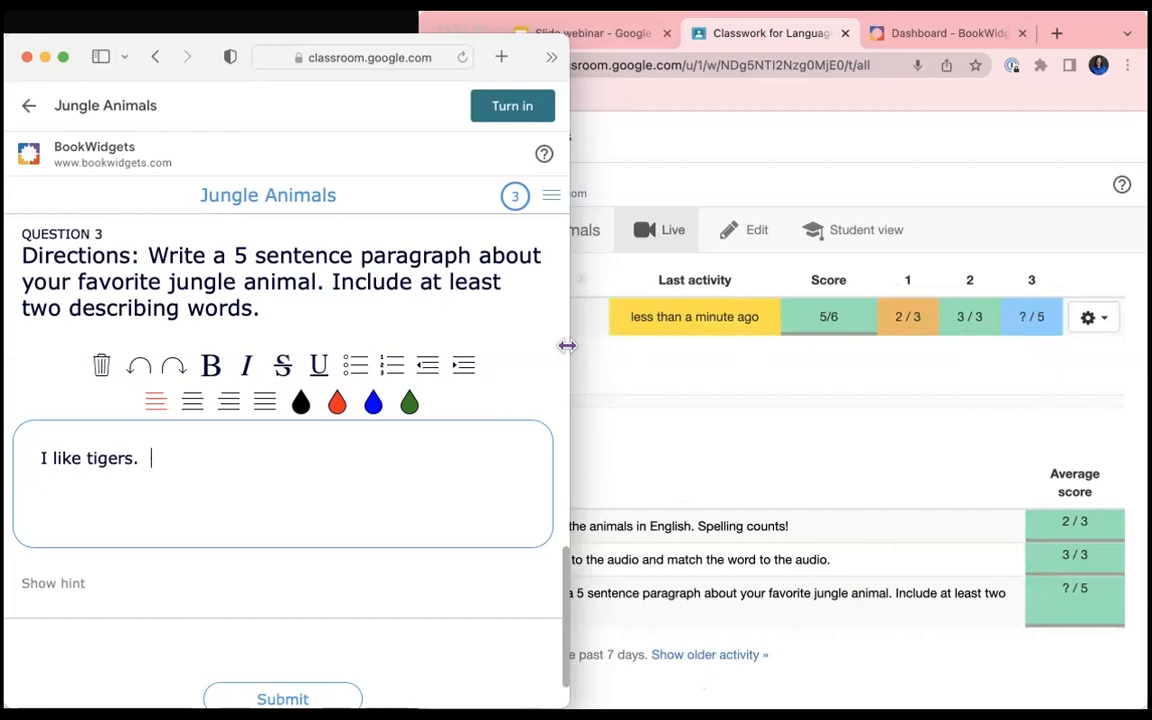
# Narrow the student's window and inspect the student's answers through question 3 from the teacher's Live overview.
pyautogui.moveTo(567, 342); pyautogui.dragTo(521, 360)
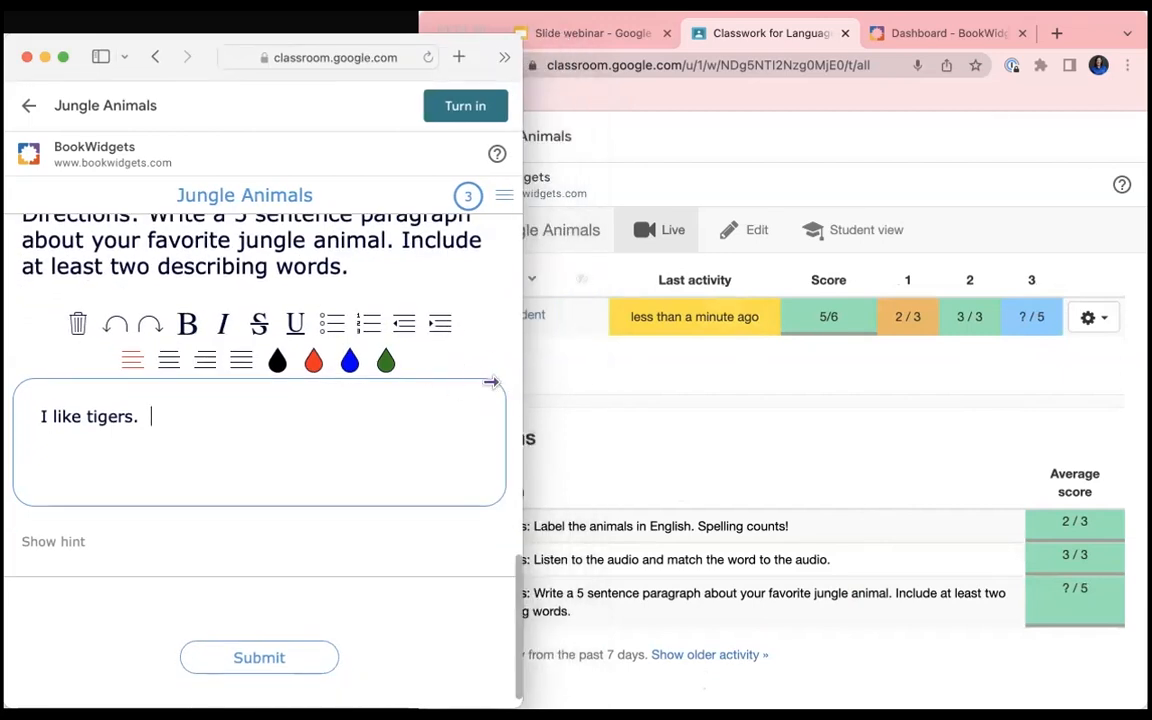
pyautogui.click(566, 345)
pyautogui.click(509, 316)
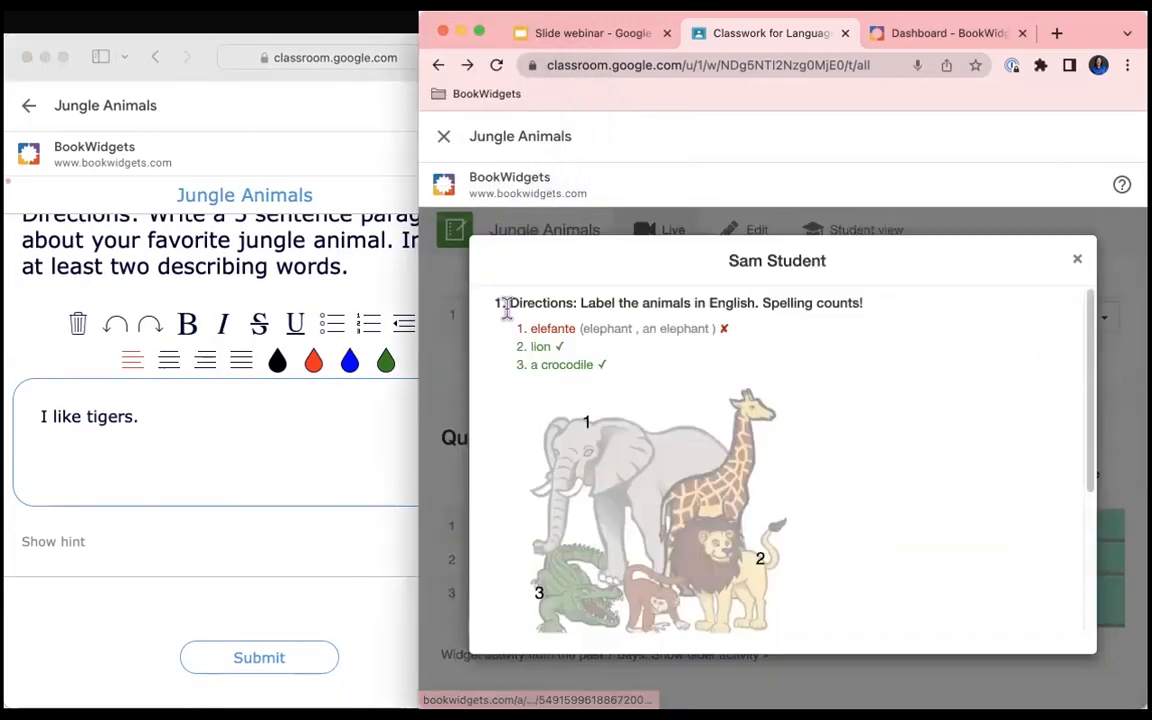
pyautogui.scroll(-5, 938, 388)
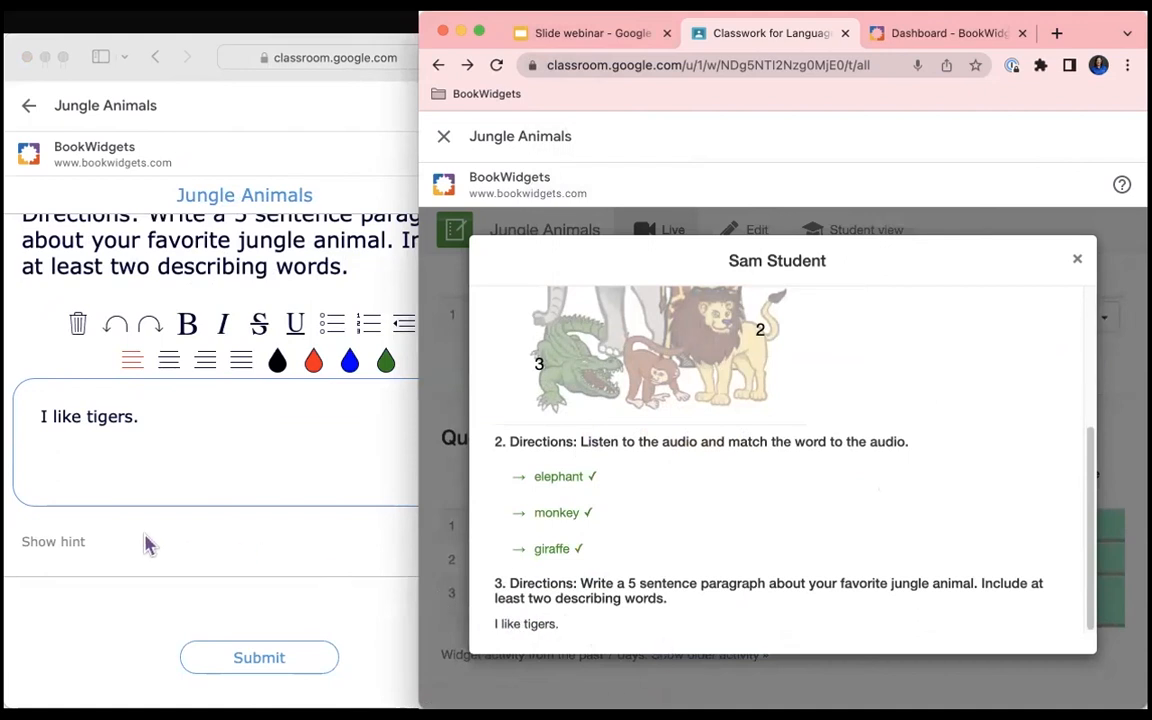
# Add "the are big and mean." to the student's question 3 paragraph, keeping the teacher's live answer details open alongside.
pyautogui.click(188, 410)
pyautogui.write('the are b')
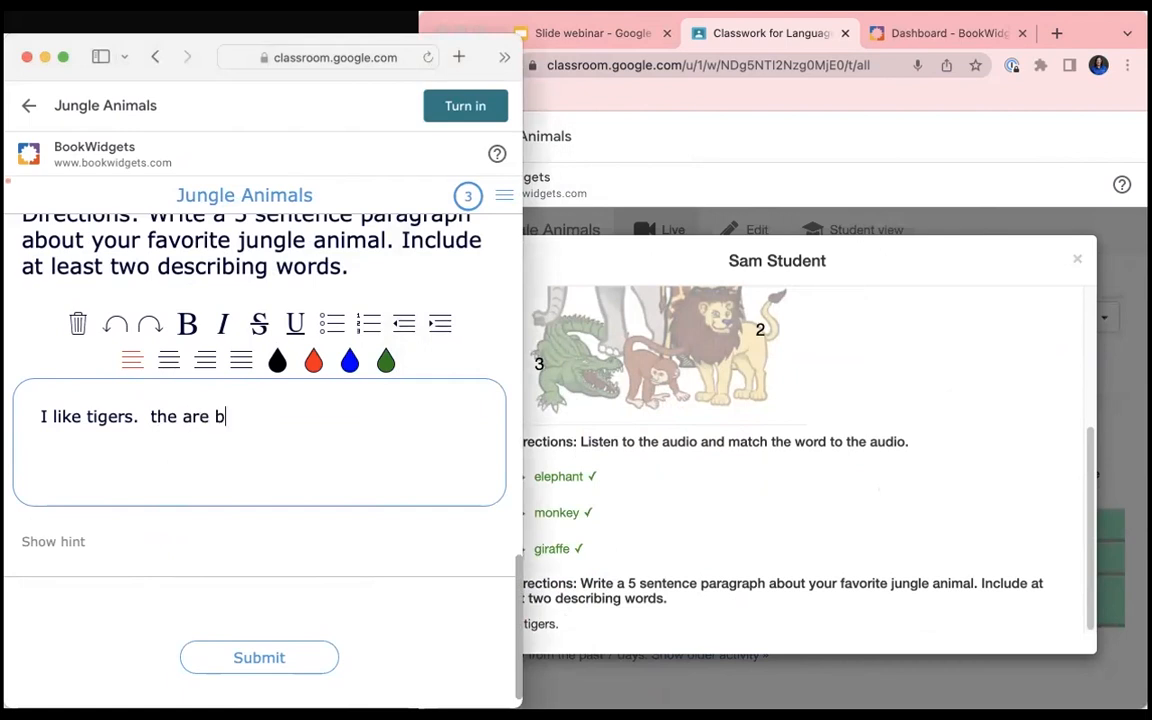
pyautogui.write('ig and m')
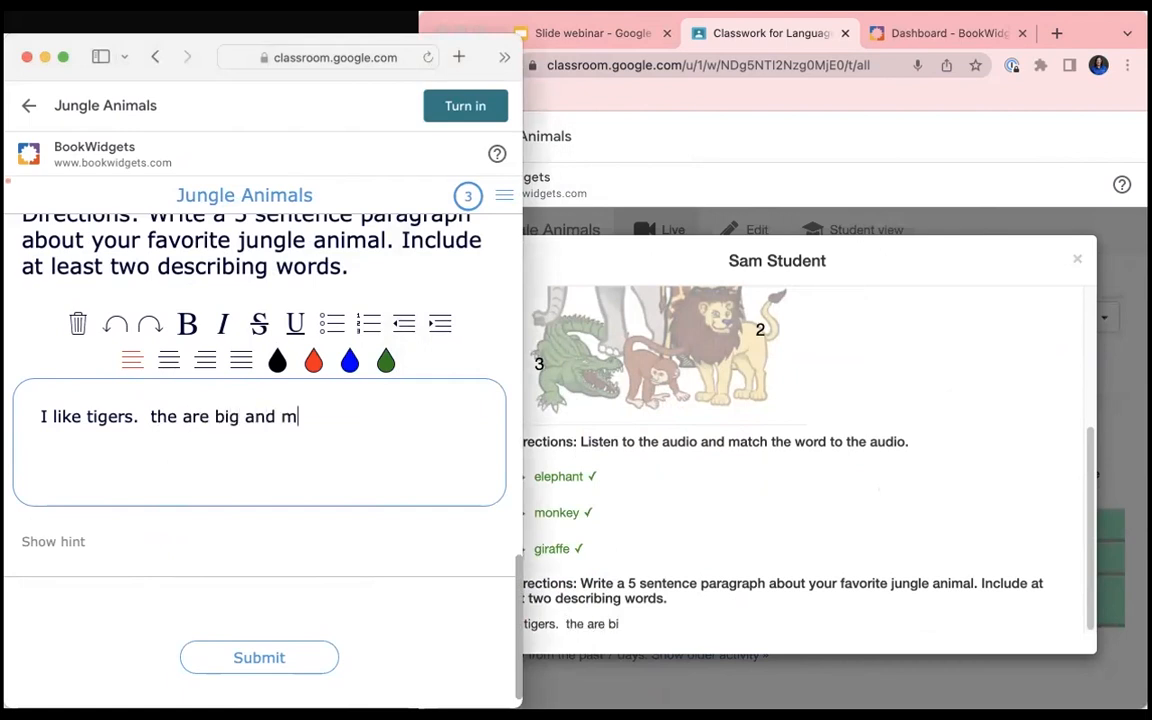
pyautogui.write('ean.')
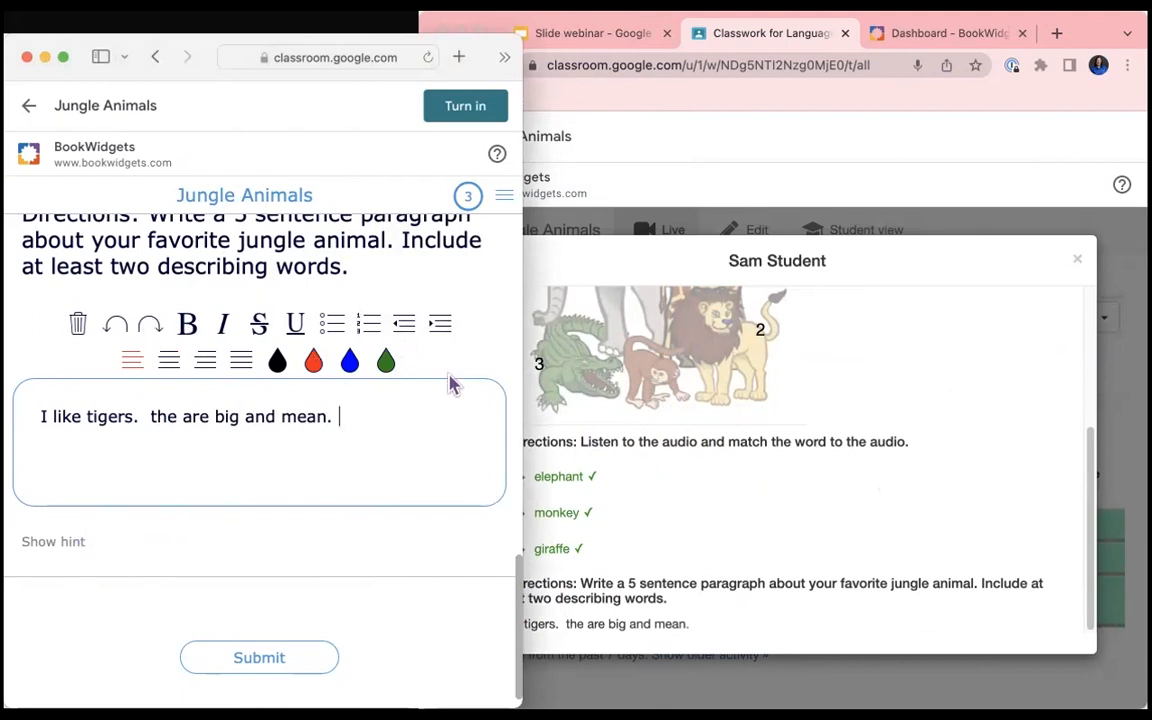
# Look over the student's completed worksheet from question 1 to the end, and submit the answers to the teacher.
pyautogui.scroll(15, 449, 385)
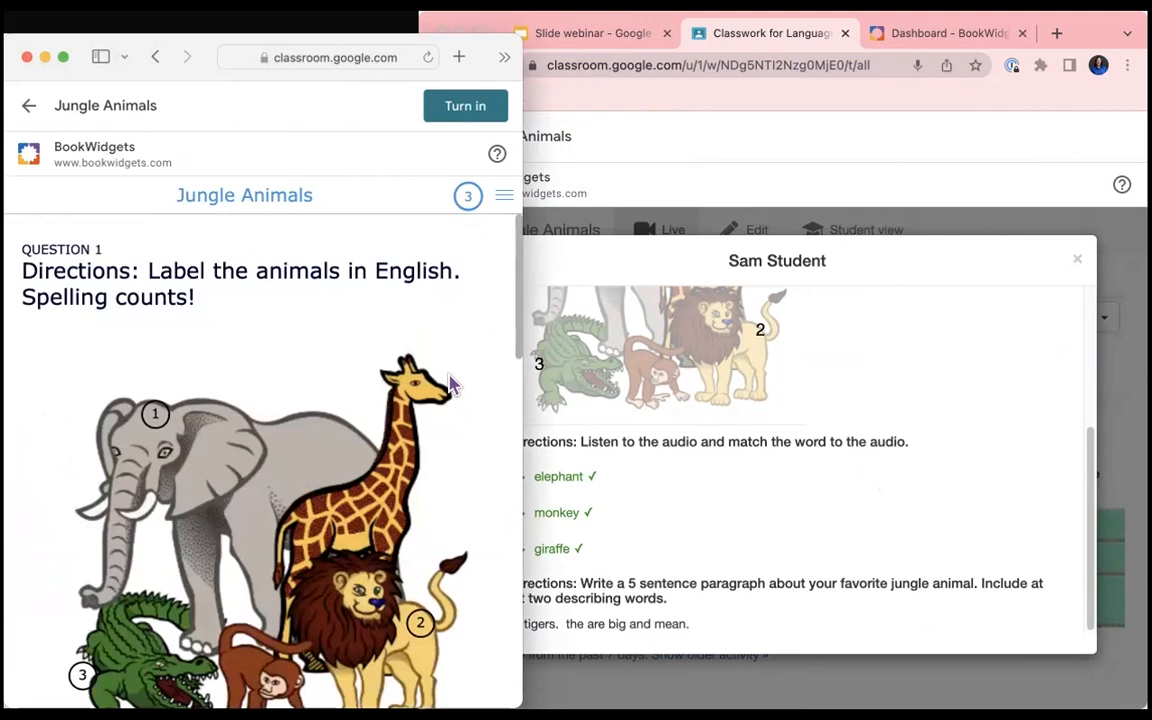
pyautogui.scroll(-15, 449, 385)
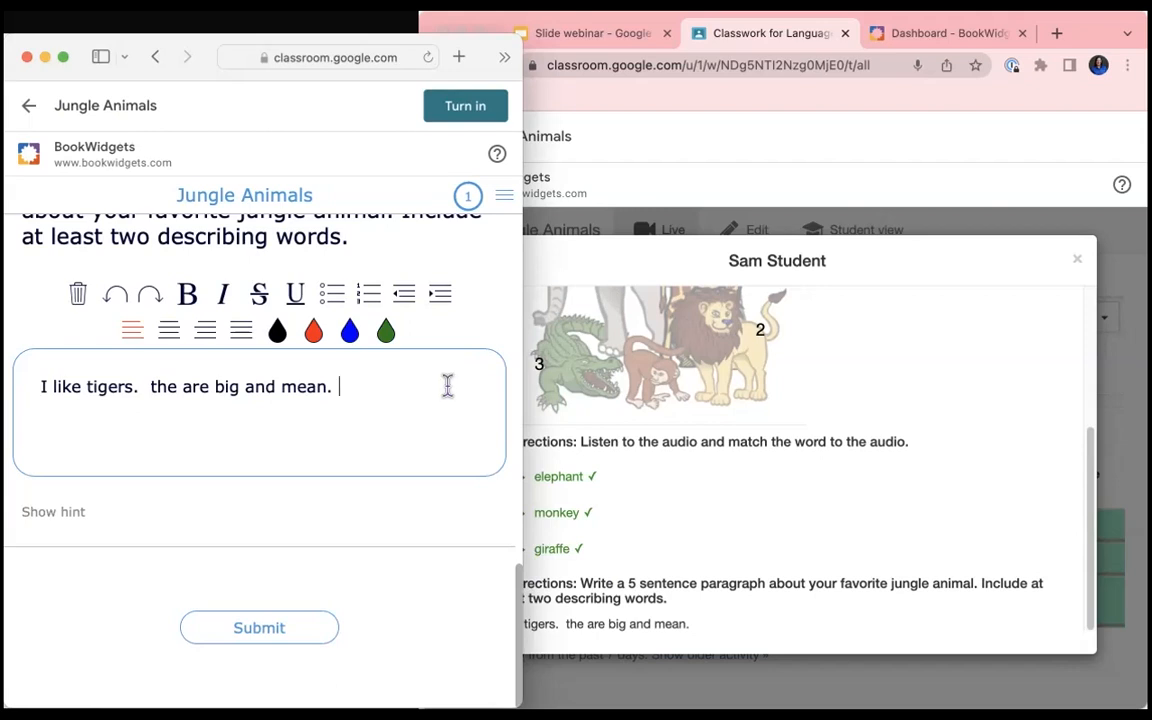
pyautogui.click(277, 634)
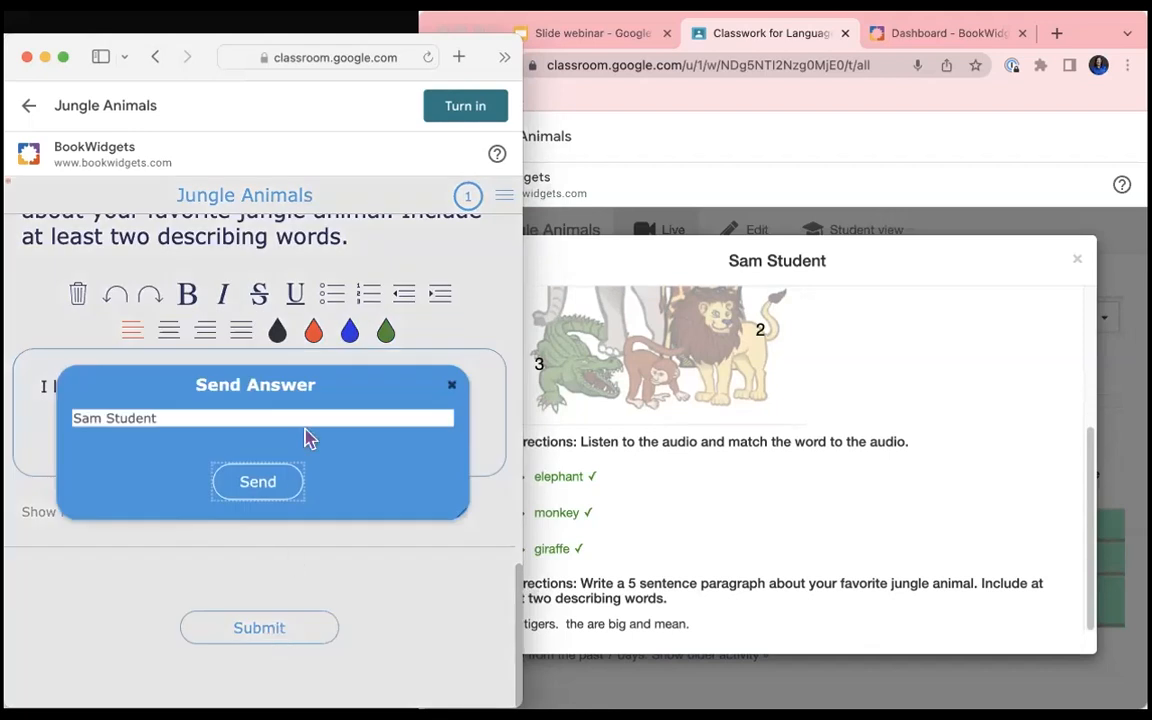
pyautogui.click(258, 483)
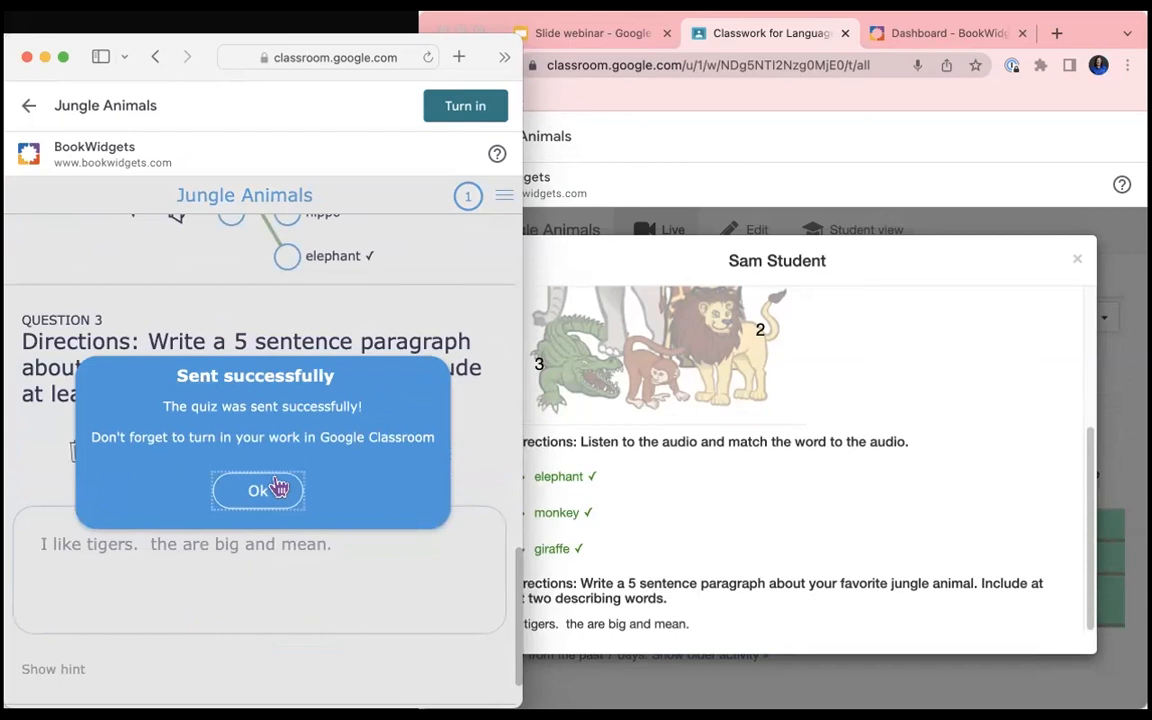
# Close the live answer details, and view the student's submitted worksheet report in a widened teacher's window.
pyautogui.click(735, 95)
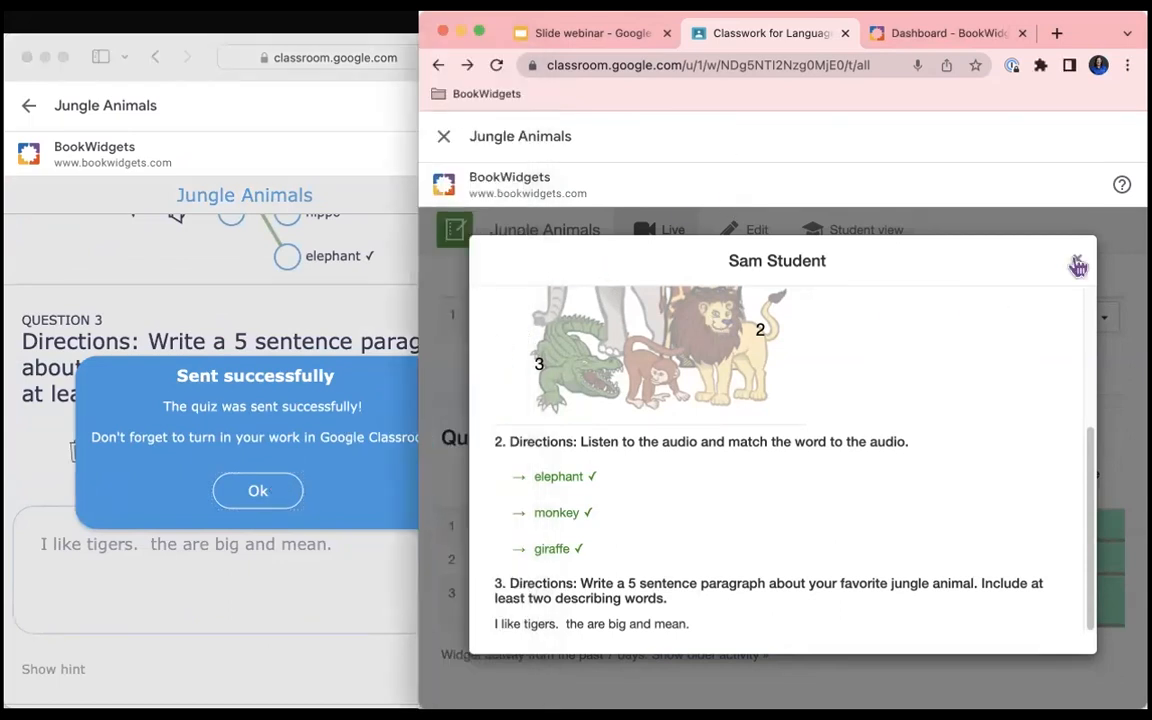
pyautogui.click(1076, 258)
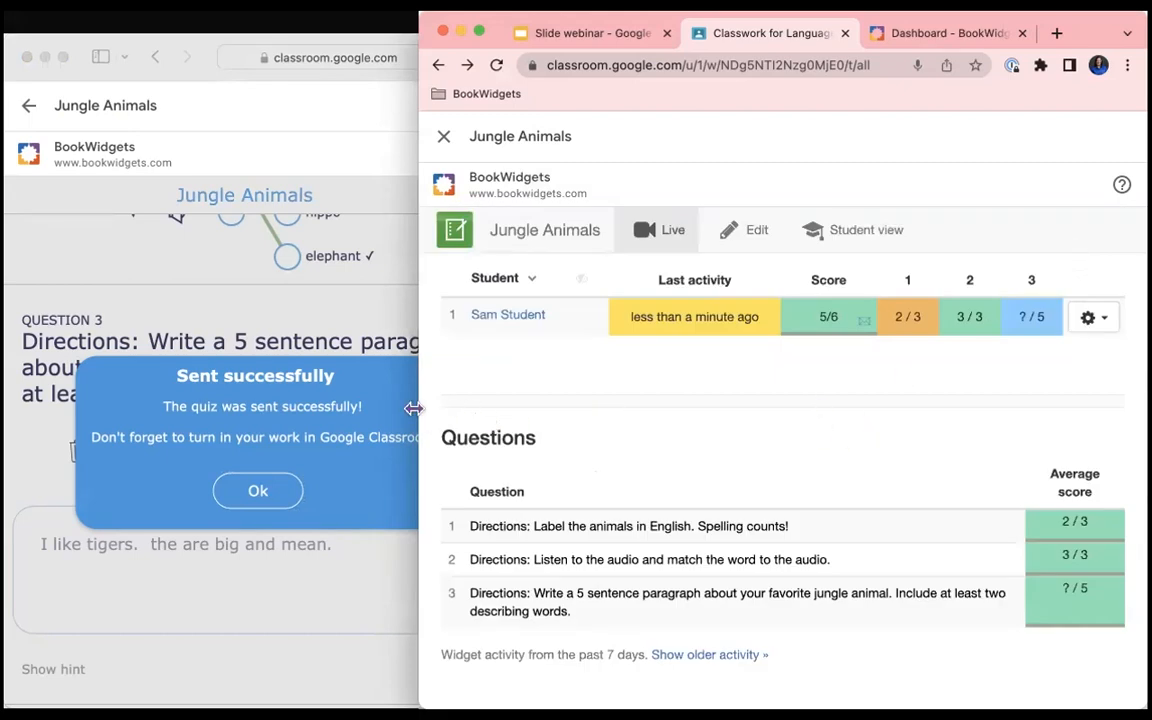
pyautogui.moveTo(382, 403); pyautogui.dragTo(118, 403)
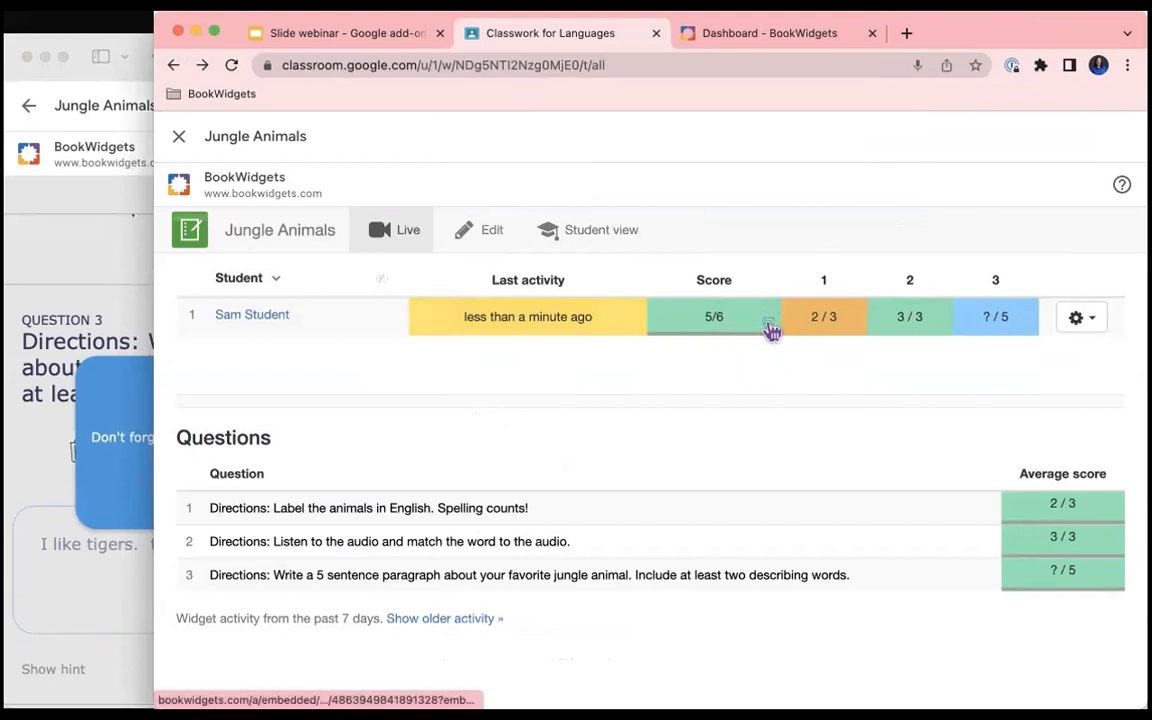
pyautogui.click(770, 330)
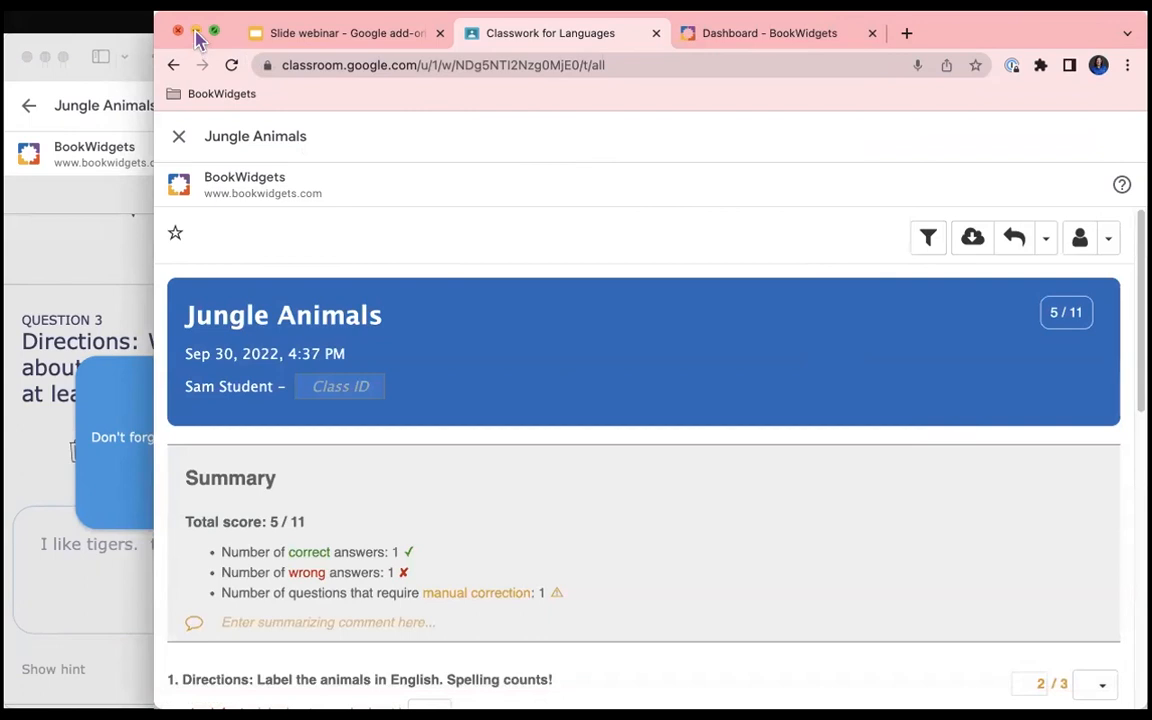
# Leave the submission report and reopen the Live results of Jungle Animals from the Languages class's classwork.
pyautogui.click(95, 64)
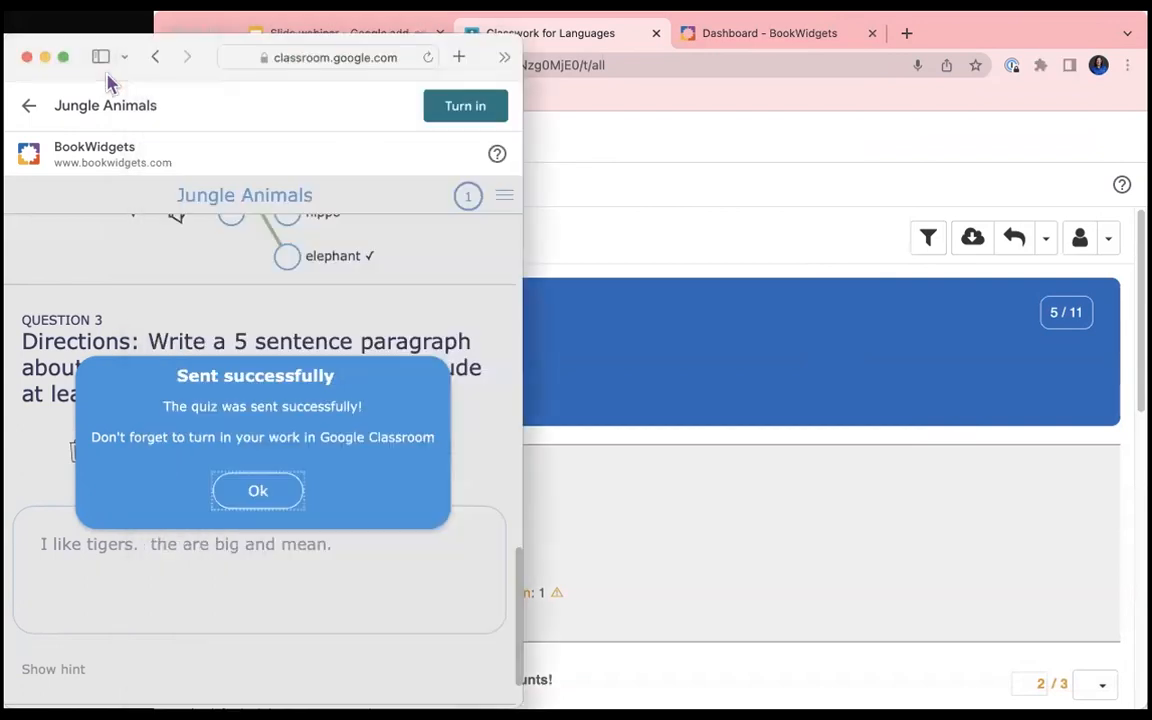
pyautogui.click(660, 250)
pyautogui.click(170, 68)
pyautogui.click(172, 68)
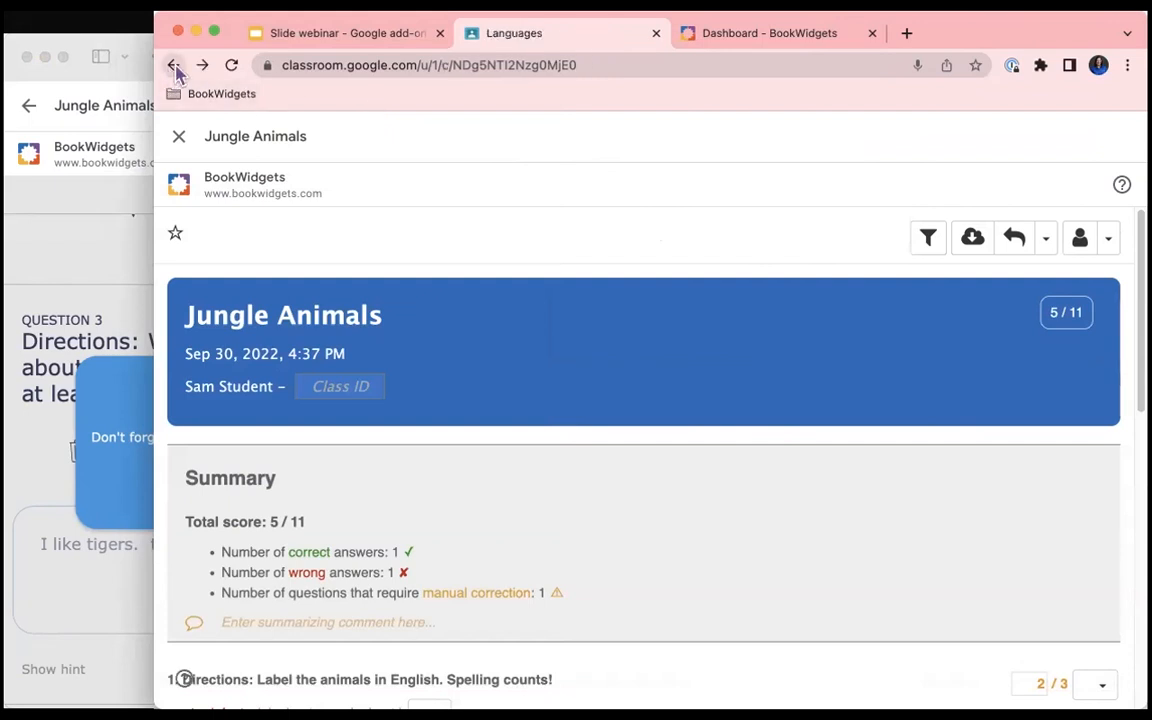
pyautogui.click(209, 154)
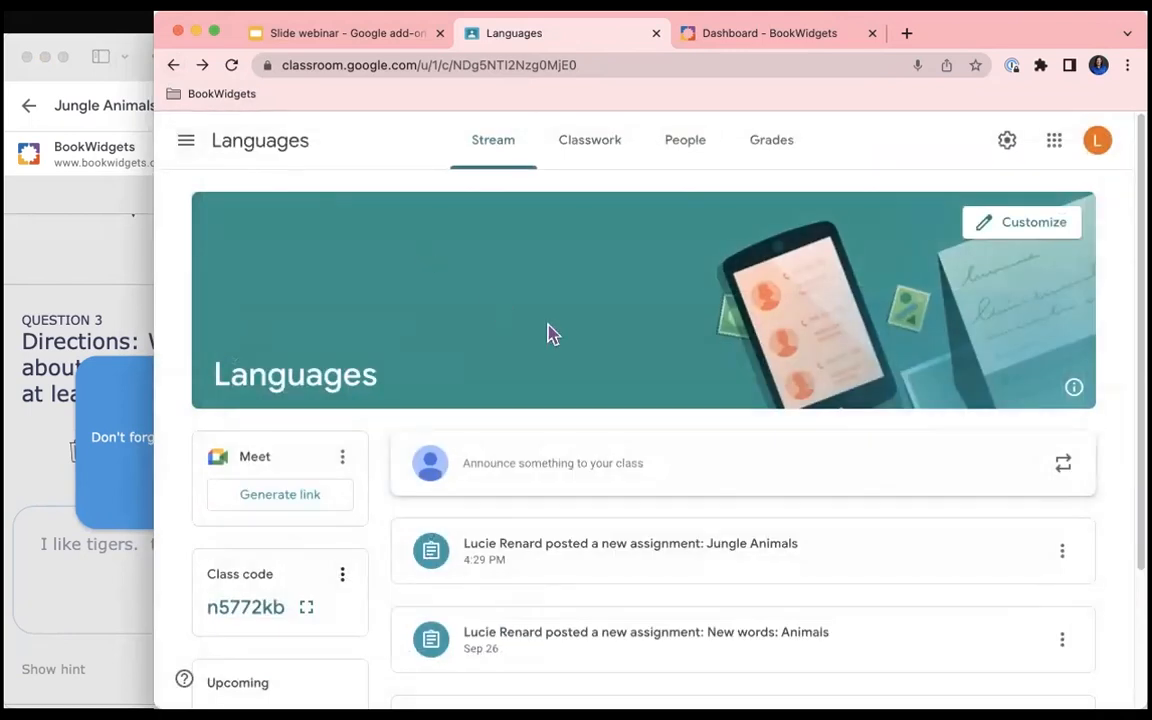
pyautogui.click(605, 142)
pyautogui.click(466, 438)
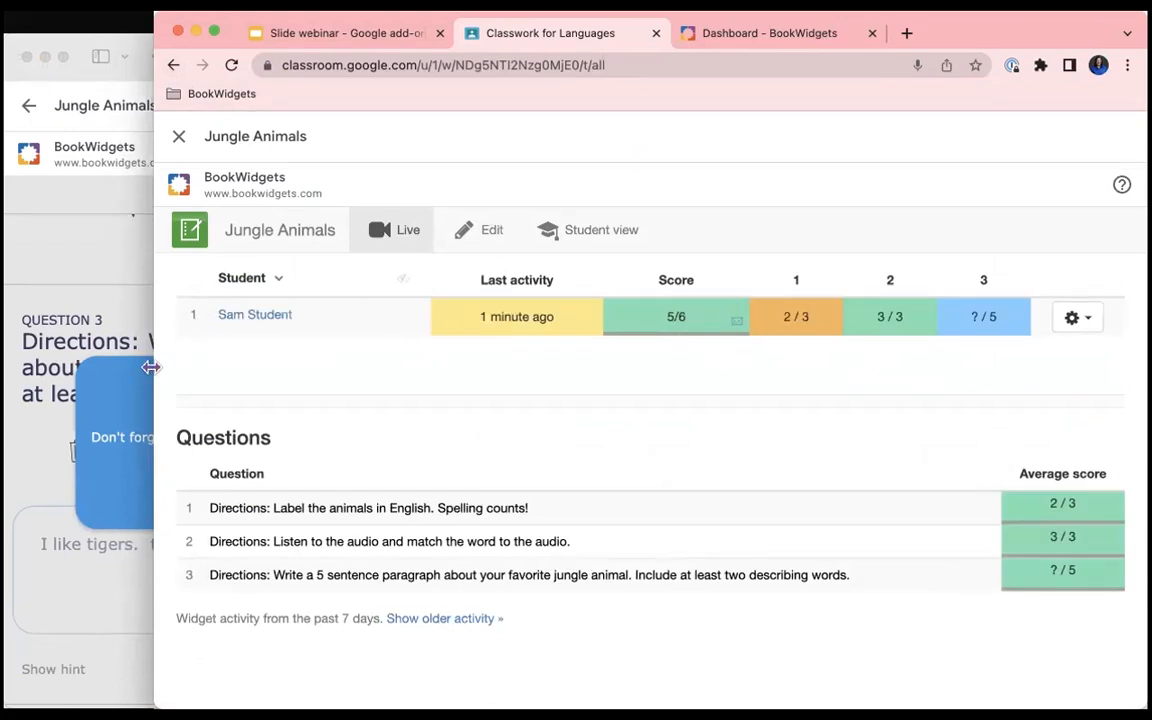
# Narrow the teacher's window, dismiss the student's sent-successfully message, and turn in the Jungle Animals assignment.
pyautogui.moveTo(176, 369); pyautogui.dragTo(342, 404)
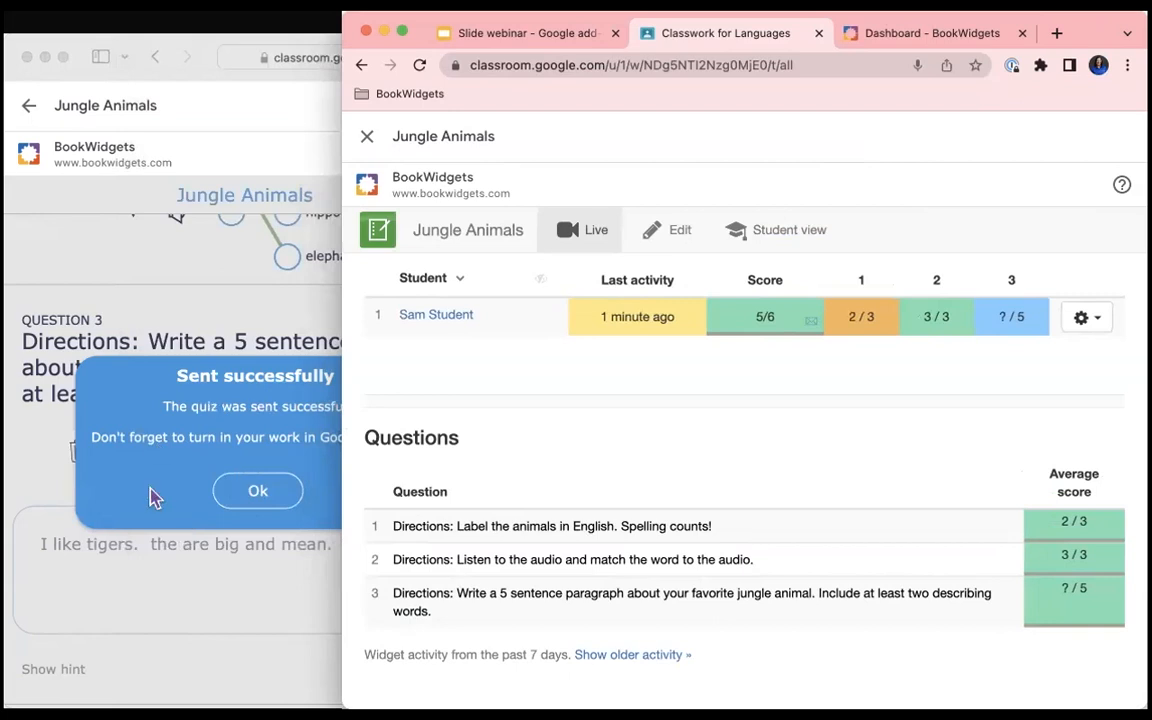
pyautogui.click(240, 510)
pyautogui.click(246, 504)
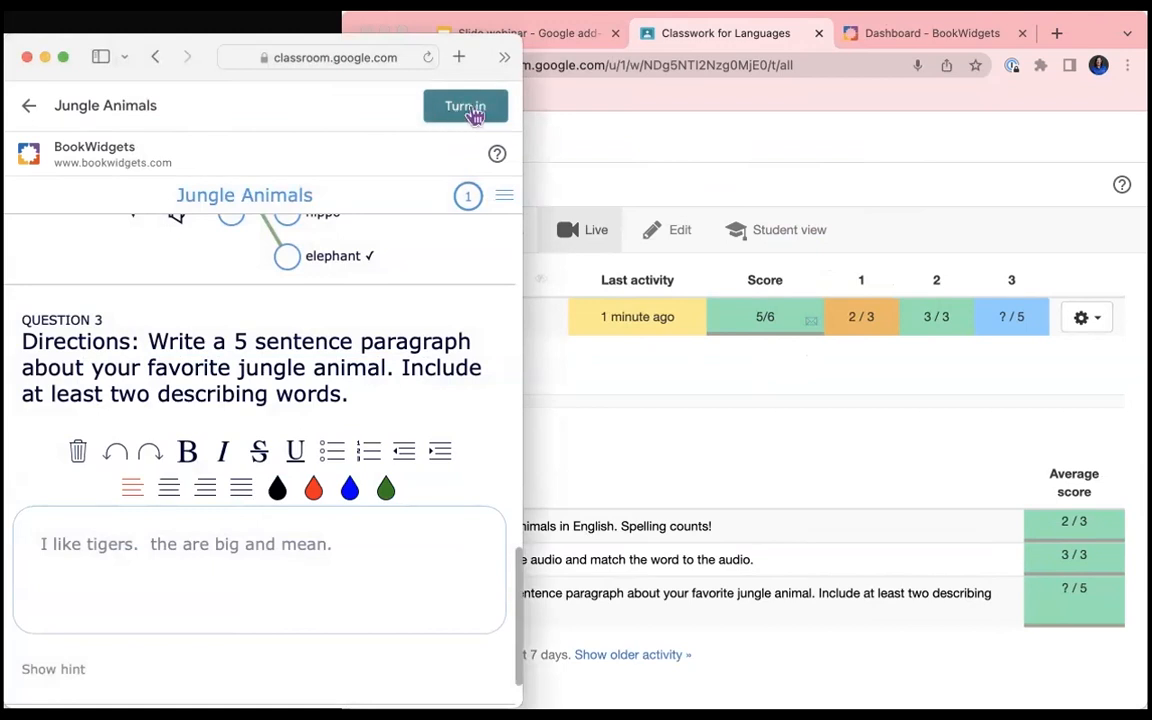
pyautogui.click(470, 112)
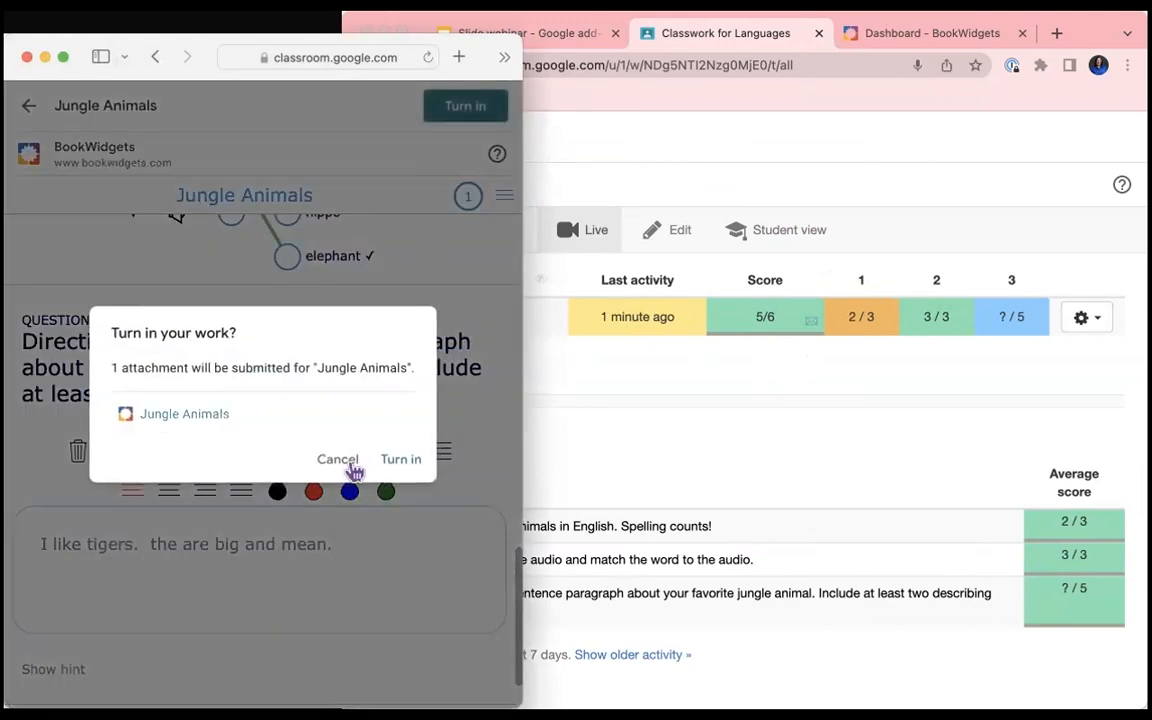
pyautogui.click(403, 462)
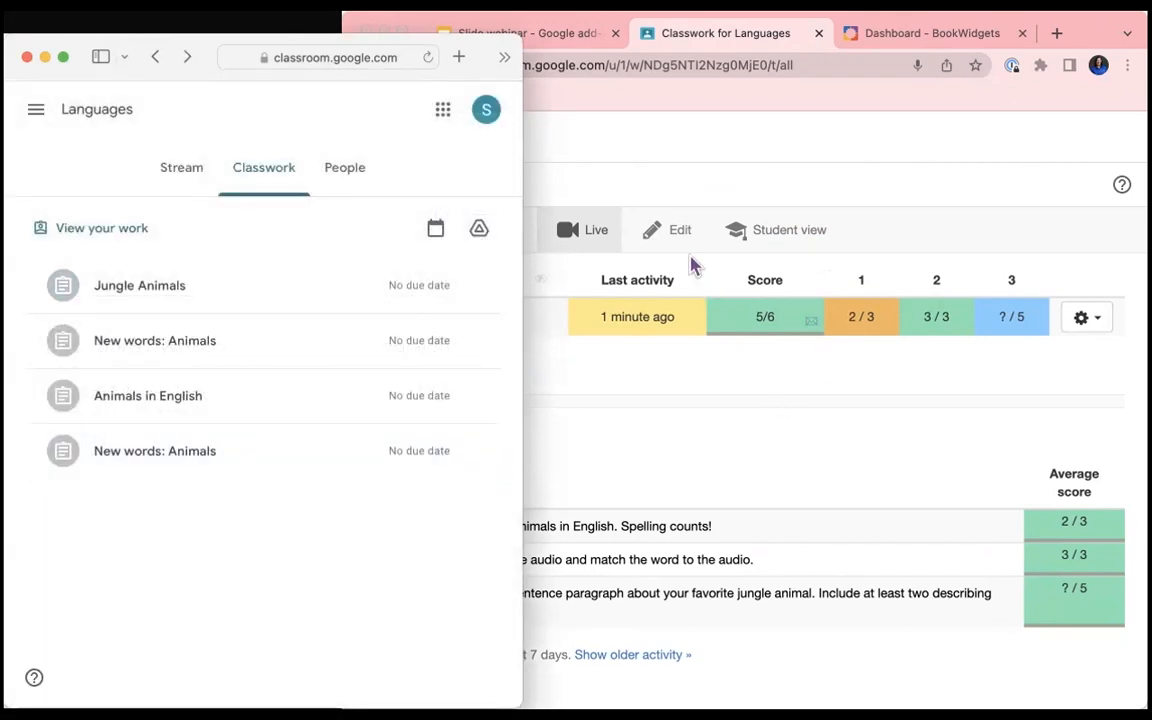
# Reload the teacher's Classroom page and reopen the Live results of the Jungle Animals assignment to check the student's score.
pyautogui.click(812, 157)
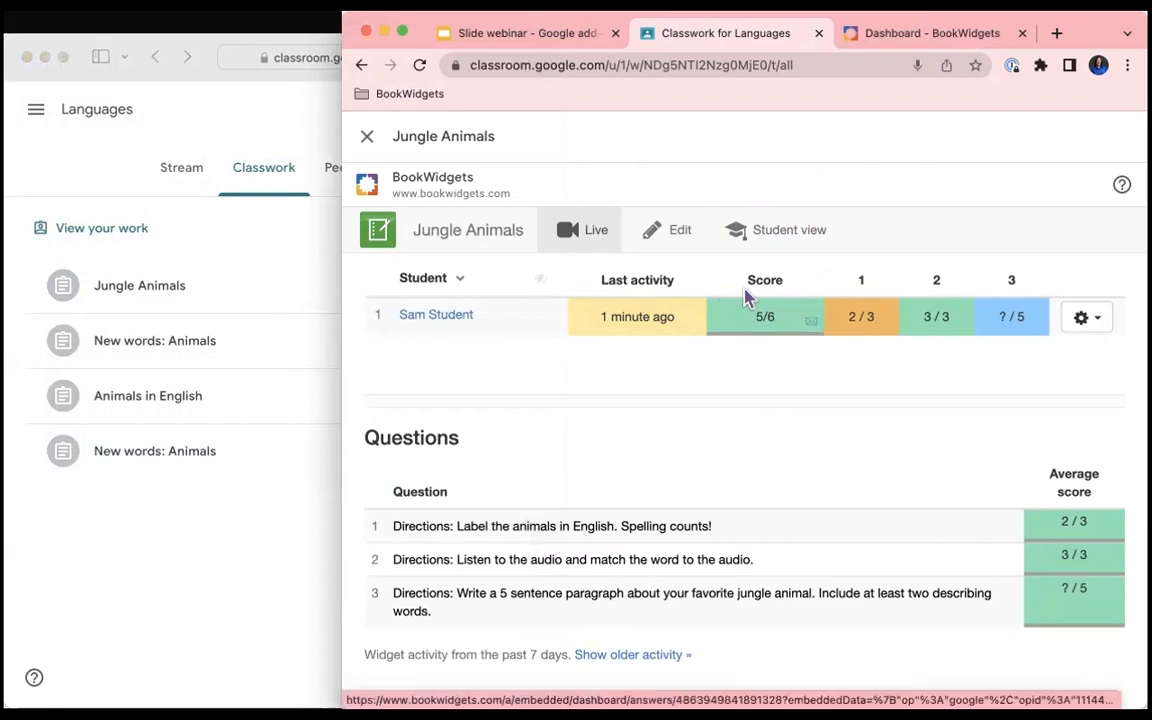
pyautogui.click(420, 66)
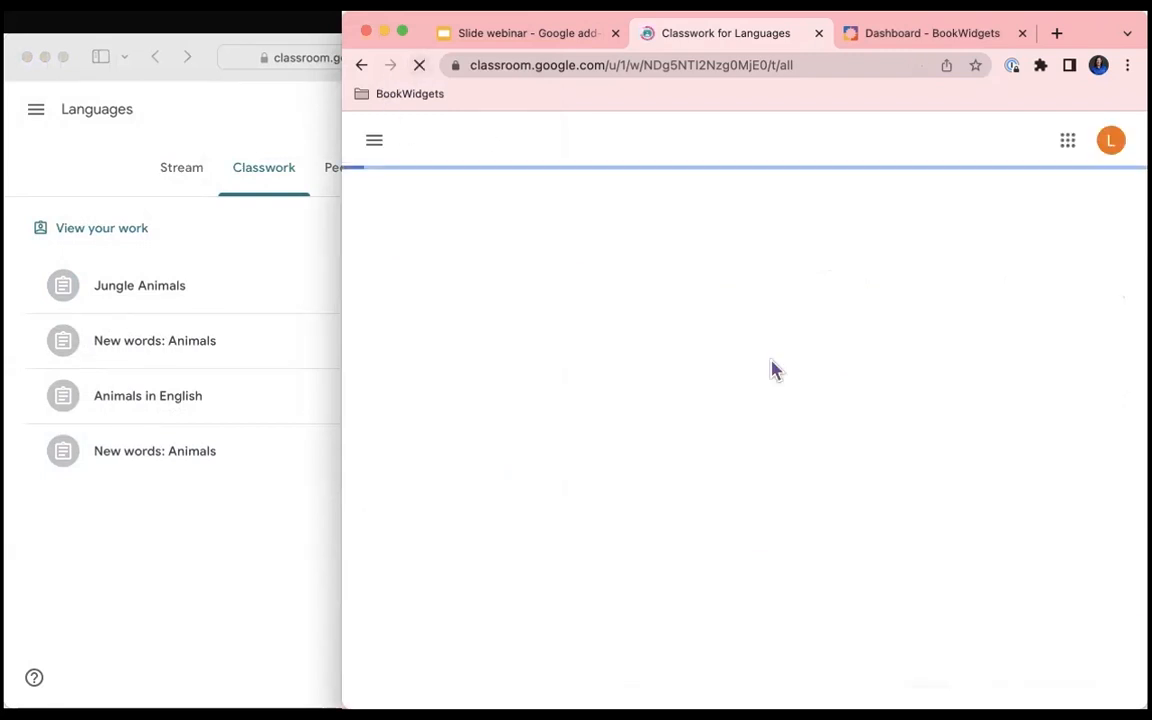
pyautogui.click(533, 327)
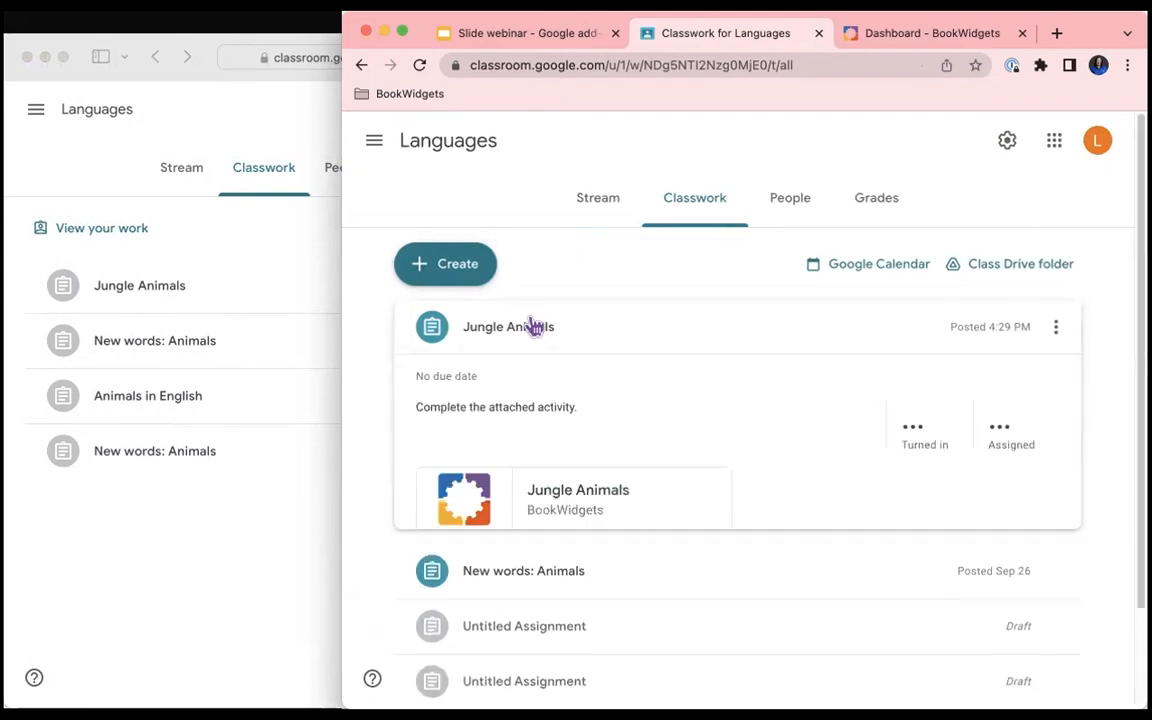
pyautogui.click(573, 501)
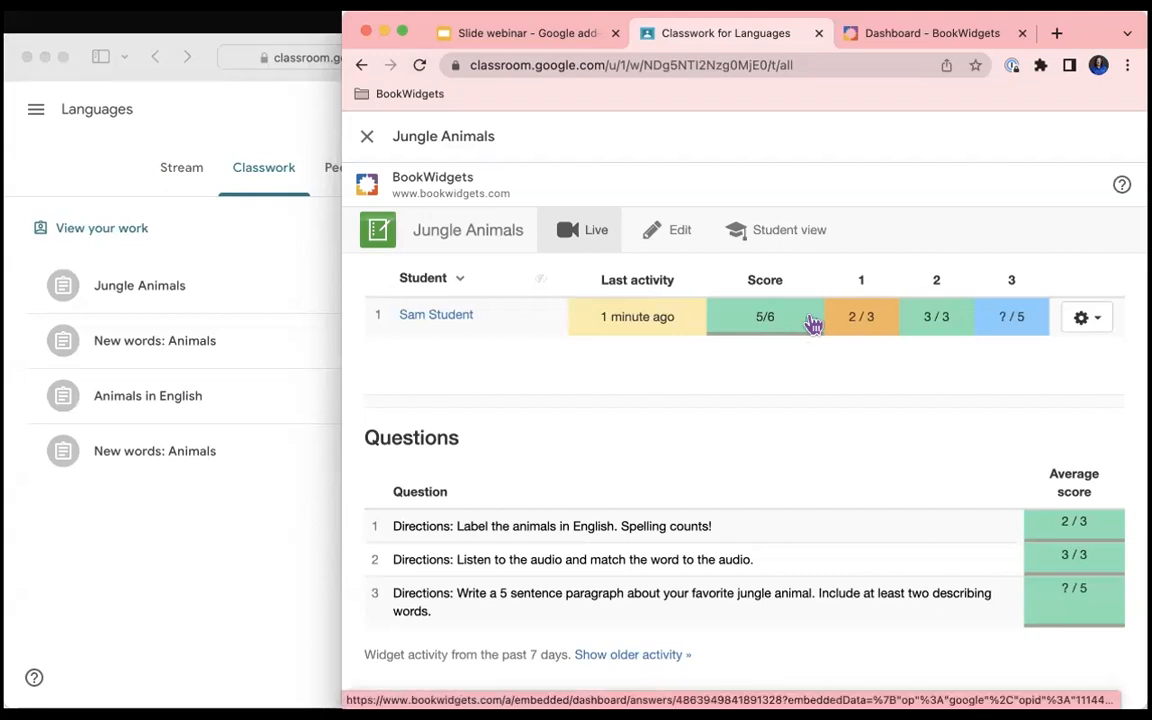
pyautogui.click(813, 325)
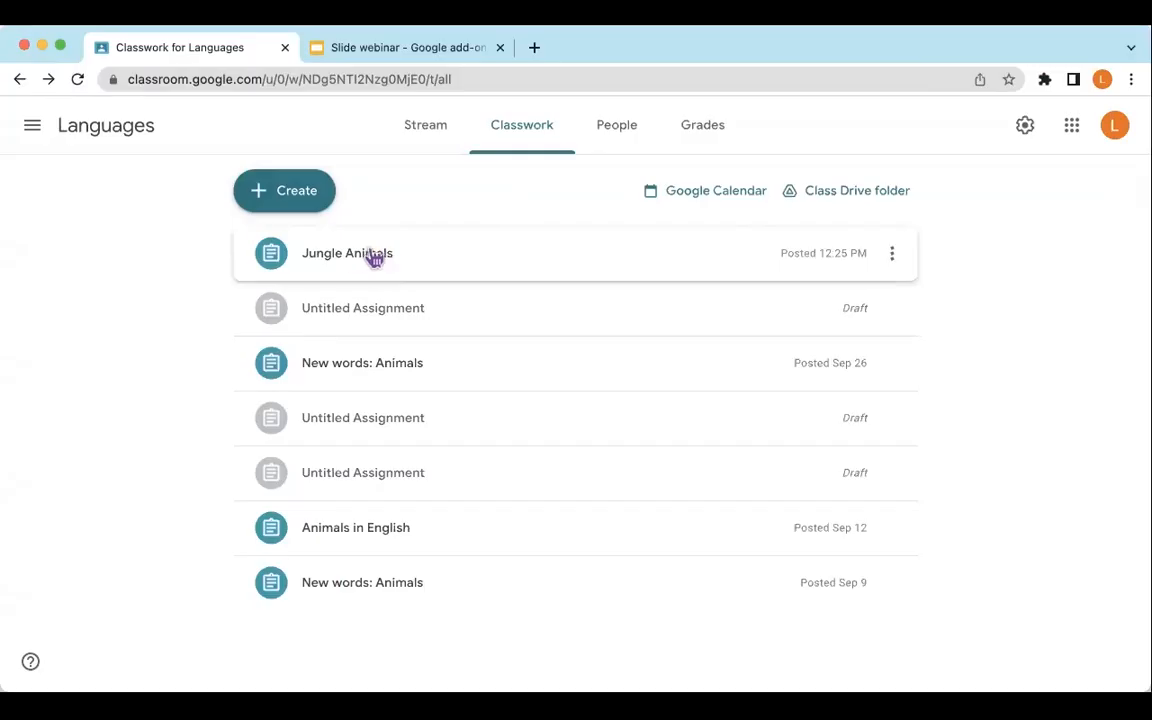
# From the Languages gradebook, open the student's Jungle Animals submission and look over its score summary.
pyautogui.click(713, 132)
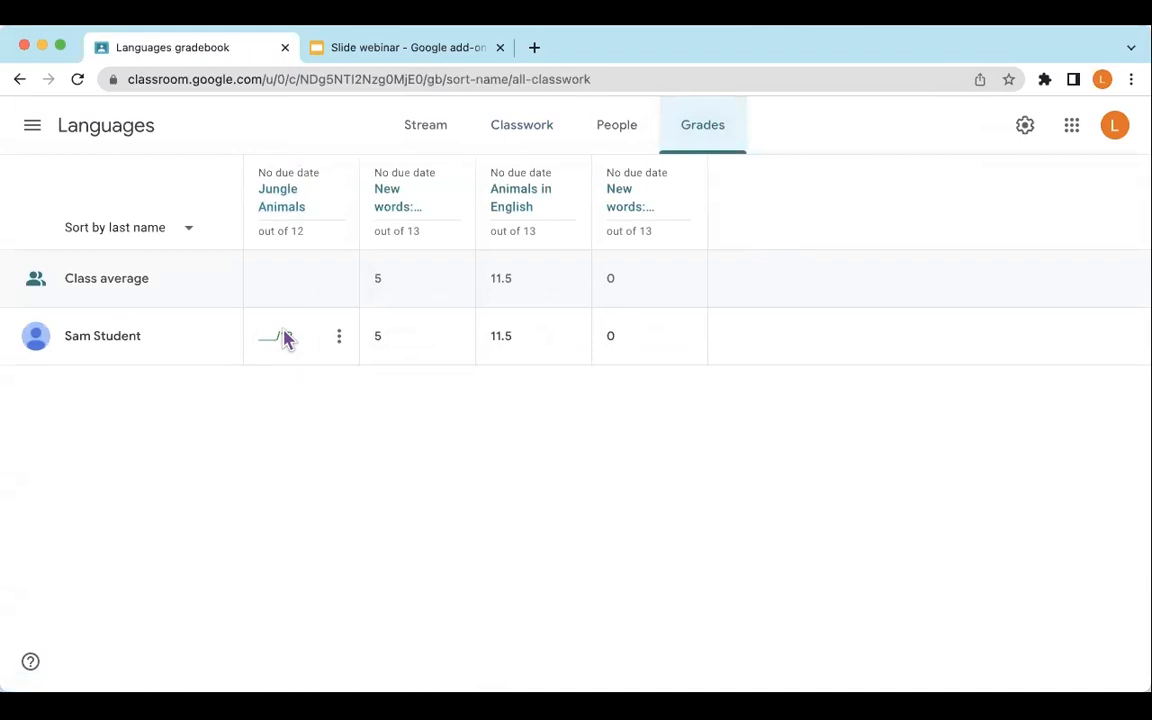
pyautogui.click(338, 339)
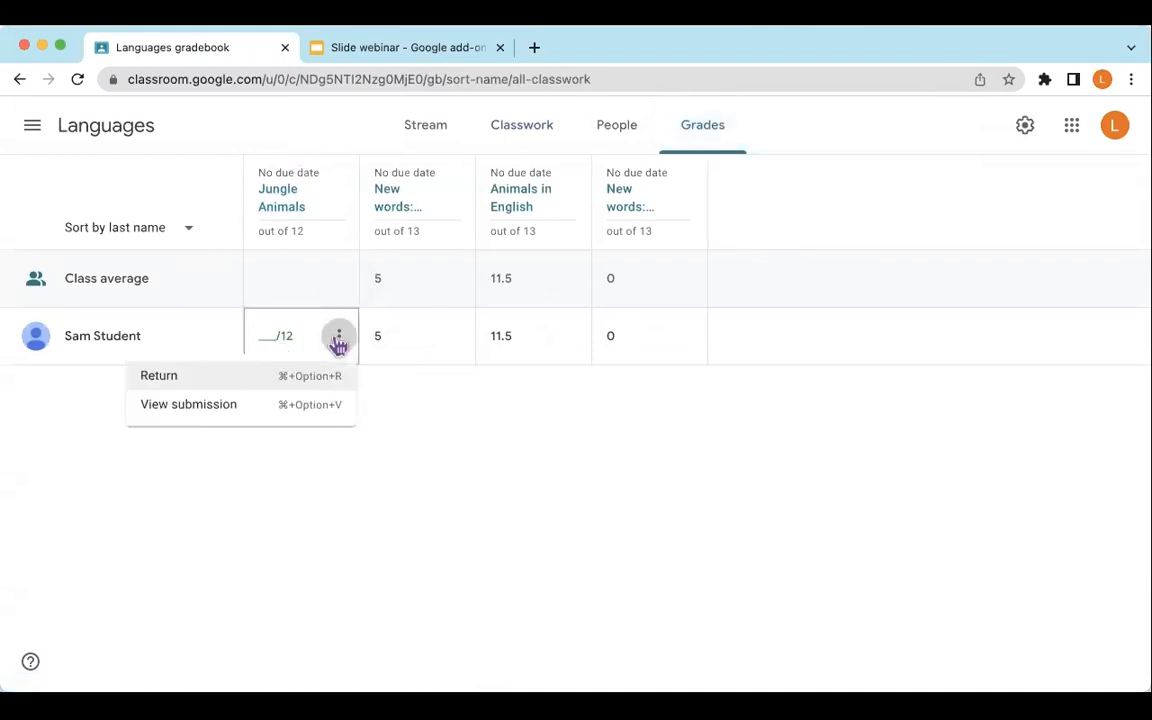
pyautogui.click(200, 406)
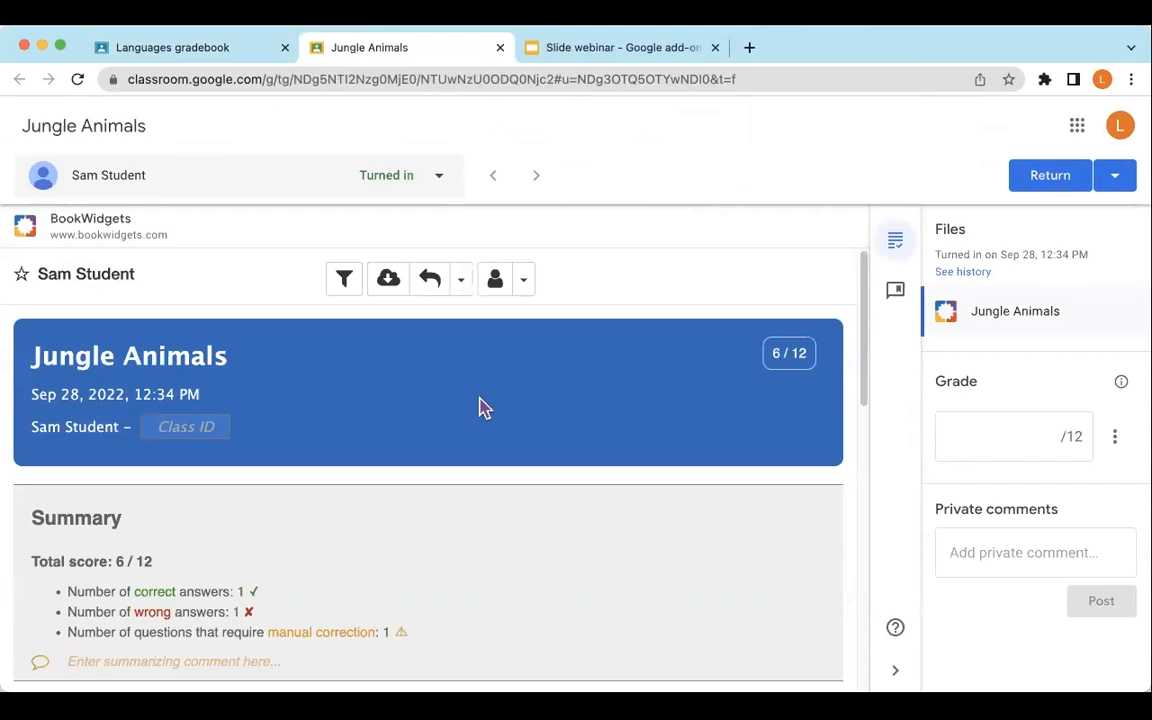
pyautogui.scroll(-3, 546, 392)
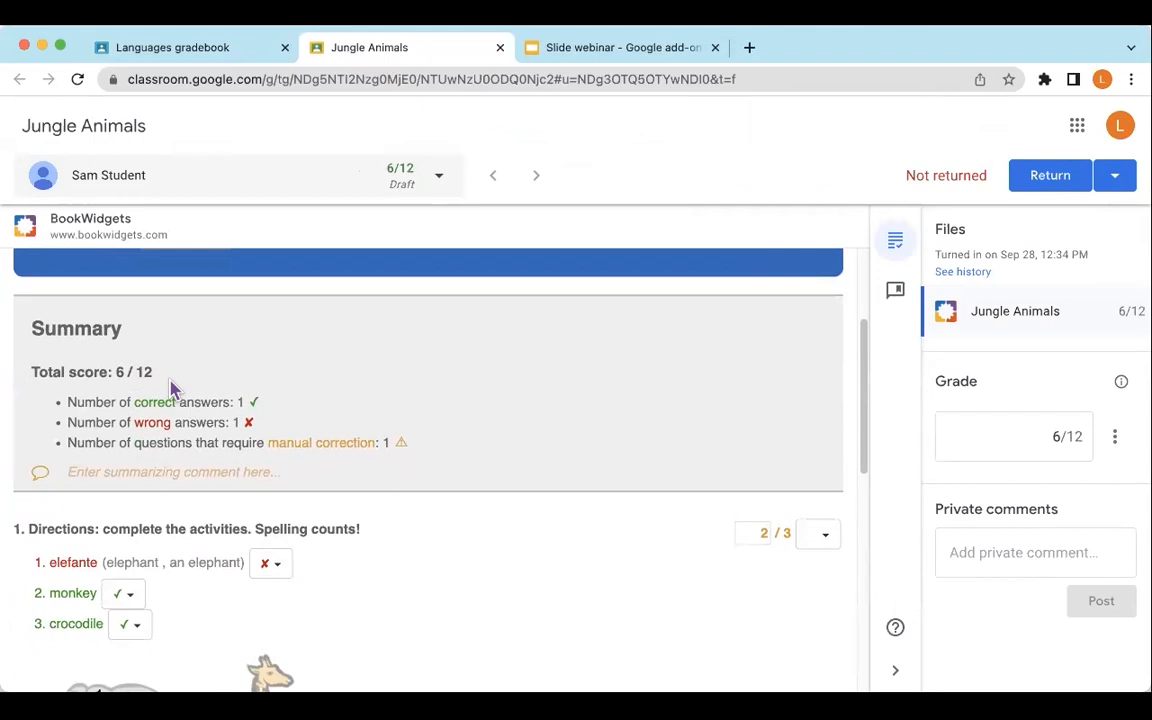
pyautogui.scroll(3, 336, 399)
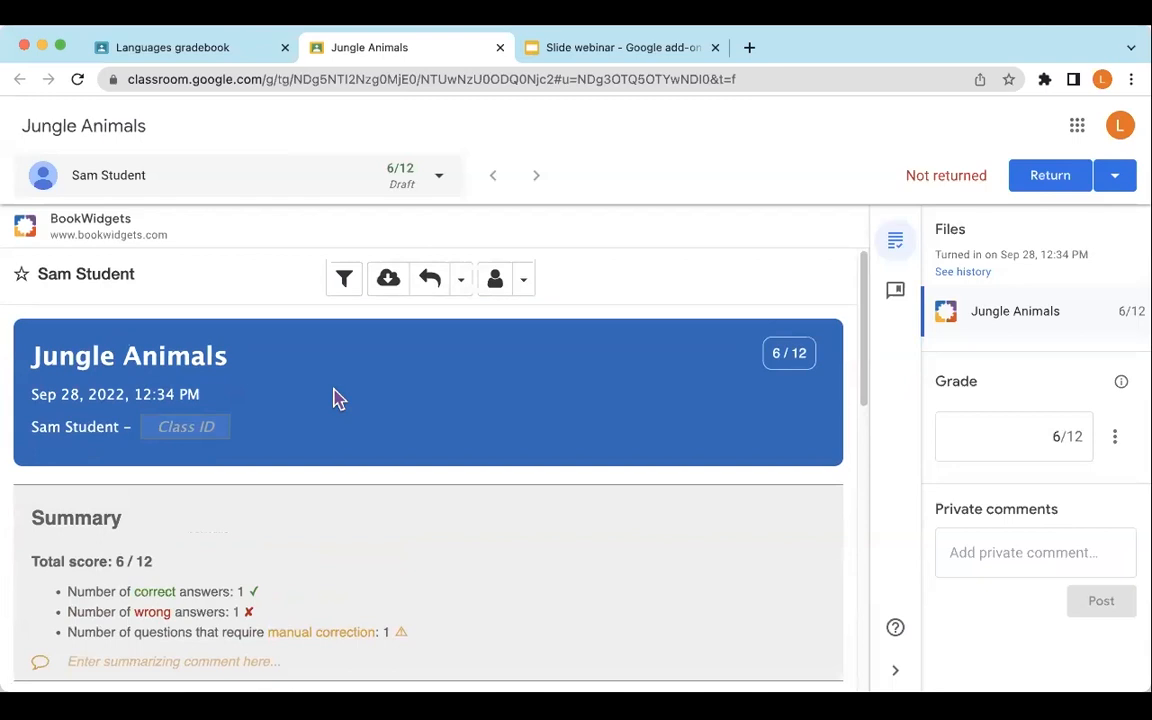
# Filter the submission report to hide correct answers, and look through the remaining questions.
pyautogui.click(345, 290)
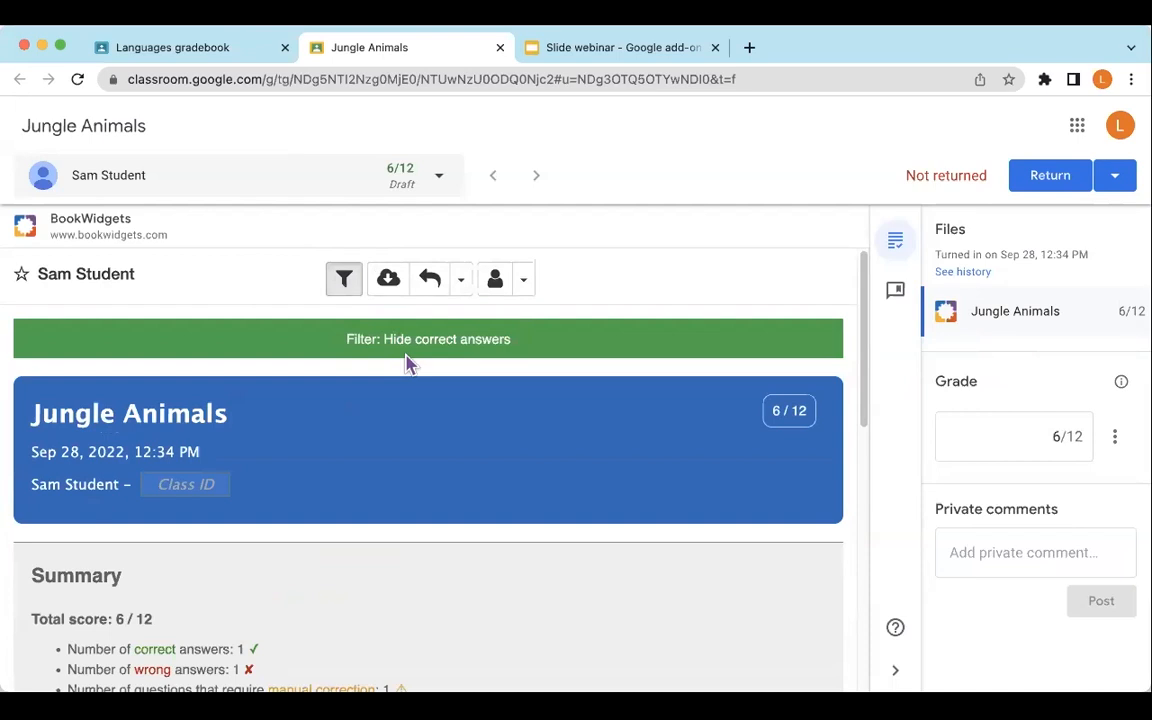
pyautogui.scroll(-2, 563, 470)
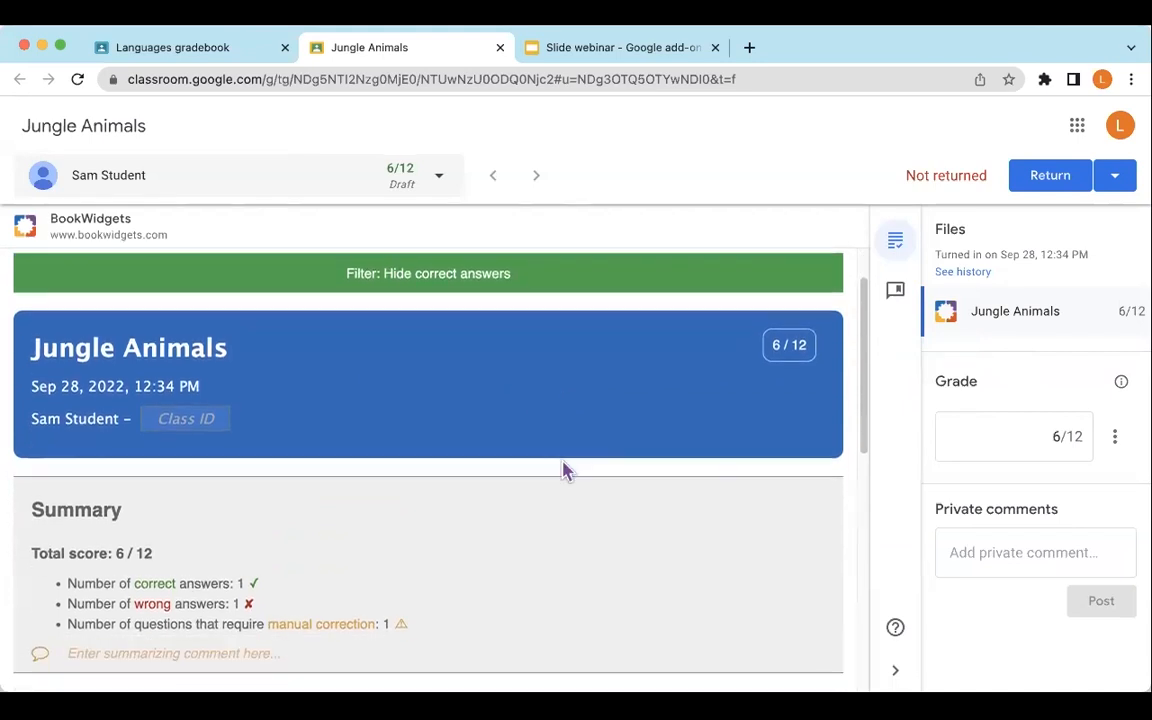
pyautogui.scroll(-8, 563, 470)
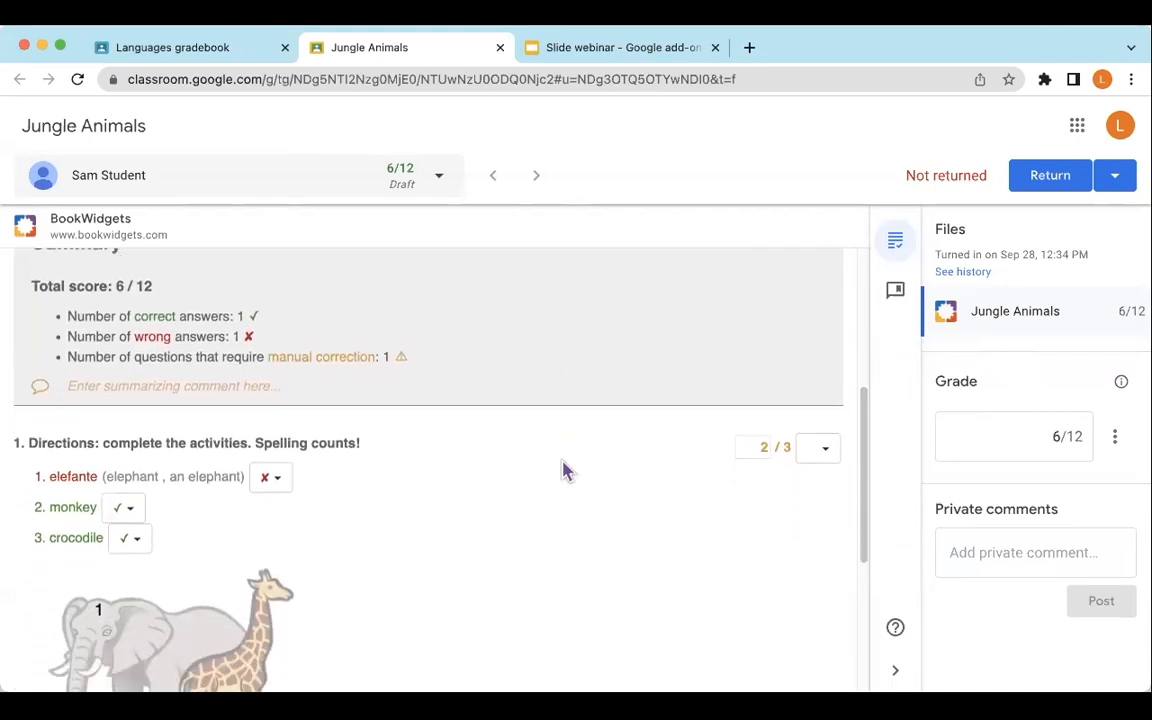
pyautogui.scroll(-4, 563, 470)
pyautogui.scroll(-5, 395, 392)
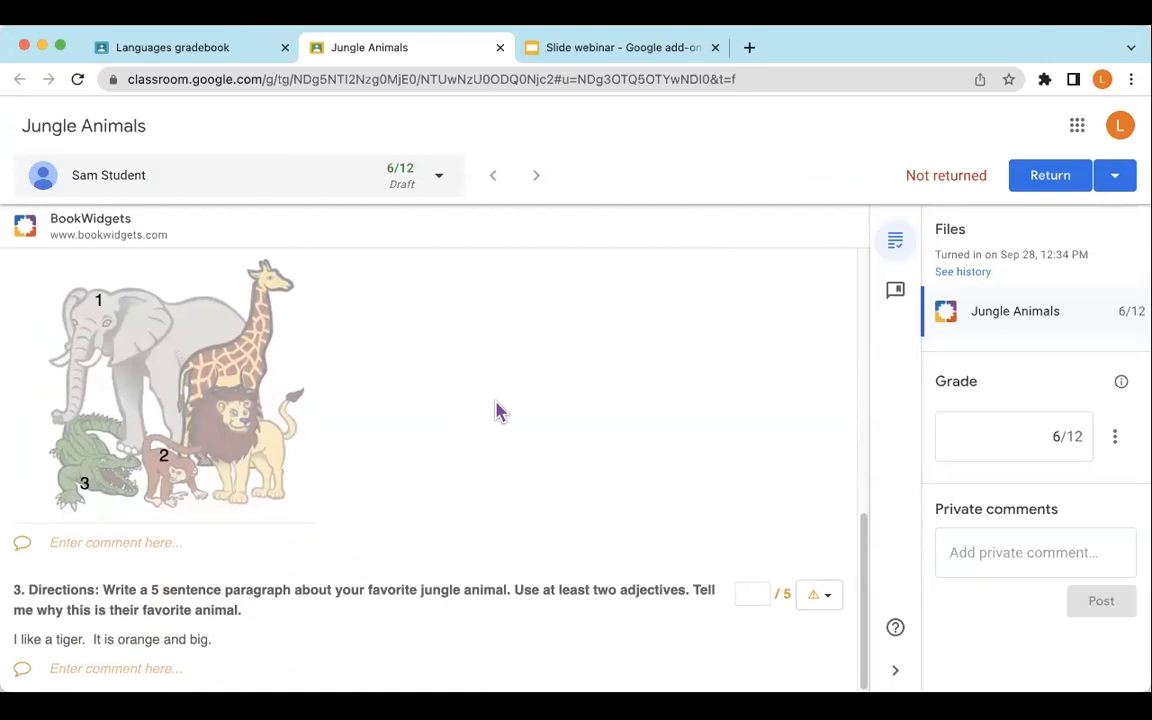
pyautogui.scroll(5, 500, 412)
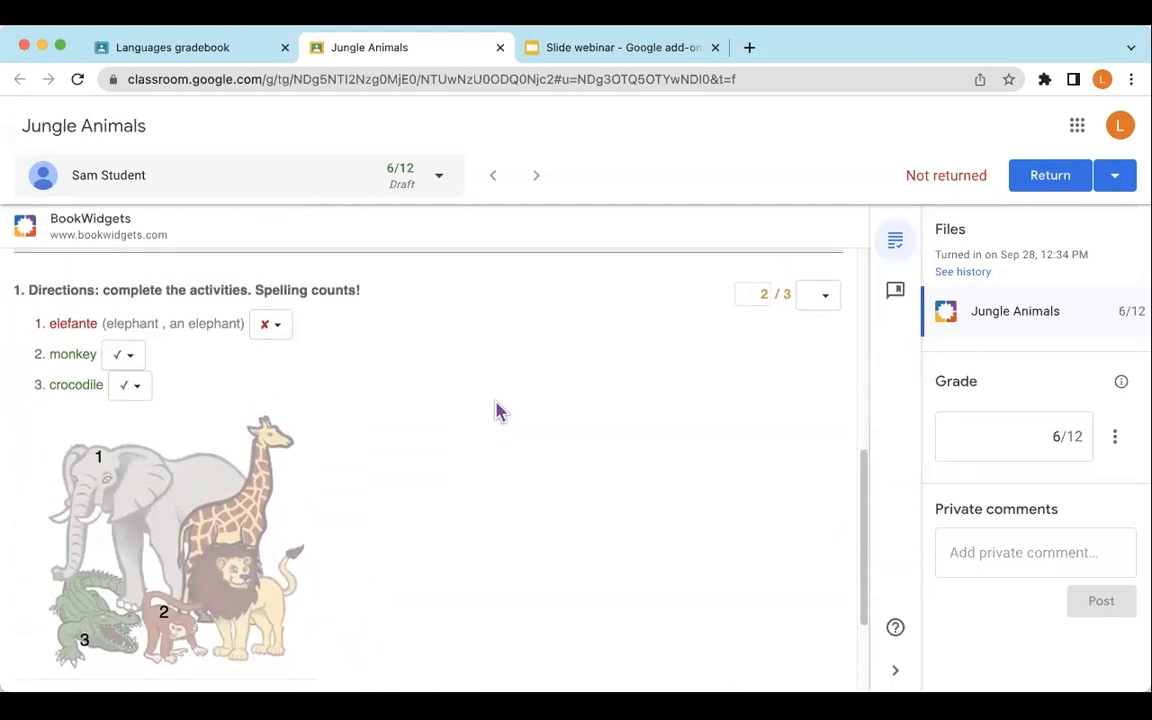
# Attach the comment "I see that you know this animal, remember to watch your spelling." to the answer "elefante" in question 1.
pyautogui.doubleClick(75, 324)
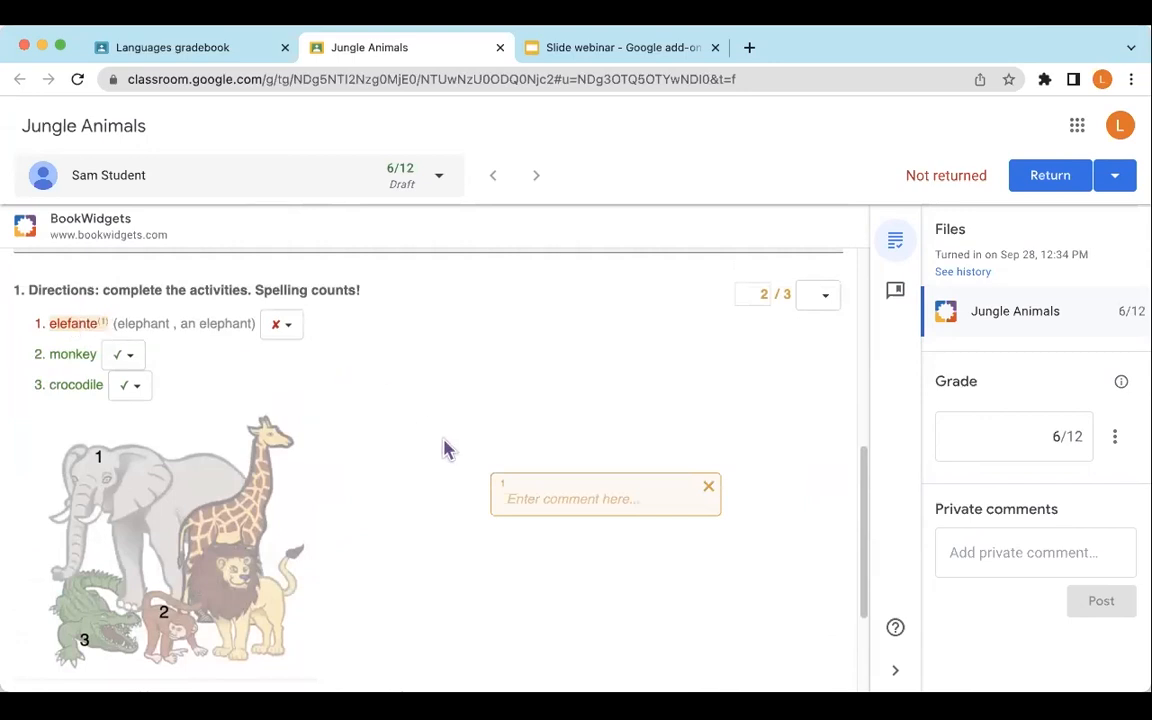
pyautogui.click(555, 497)
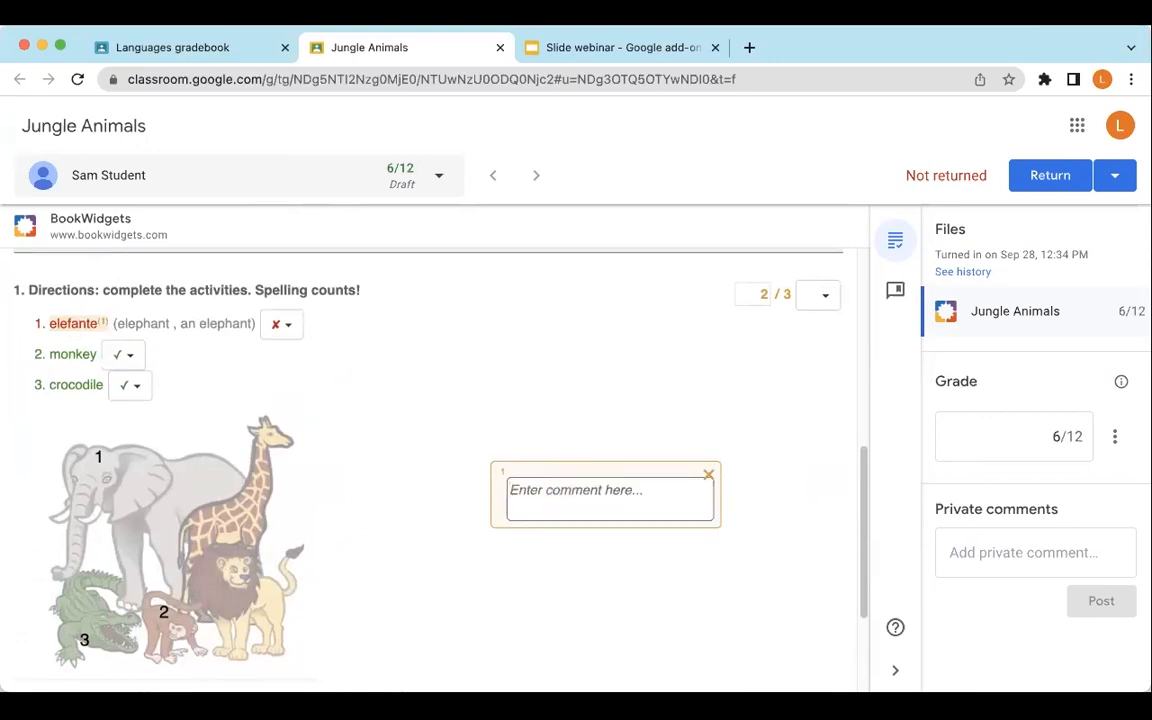
pyautogui.write('I kspel')
pyautogui.press('BackSpace')
pyautogui.press('BackSpace')
pyautogui.press('BackSpace')
pyautogui.press('BackSpace')
pyautogui.press('BackSpace')
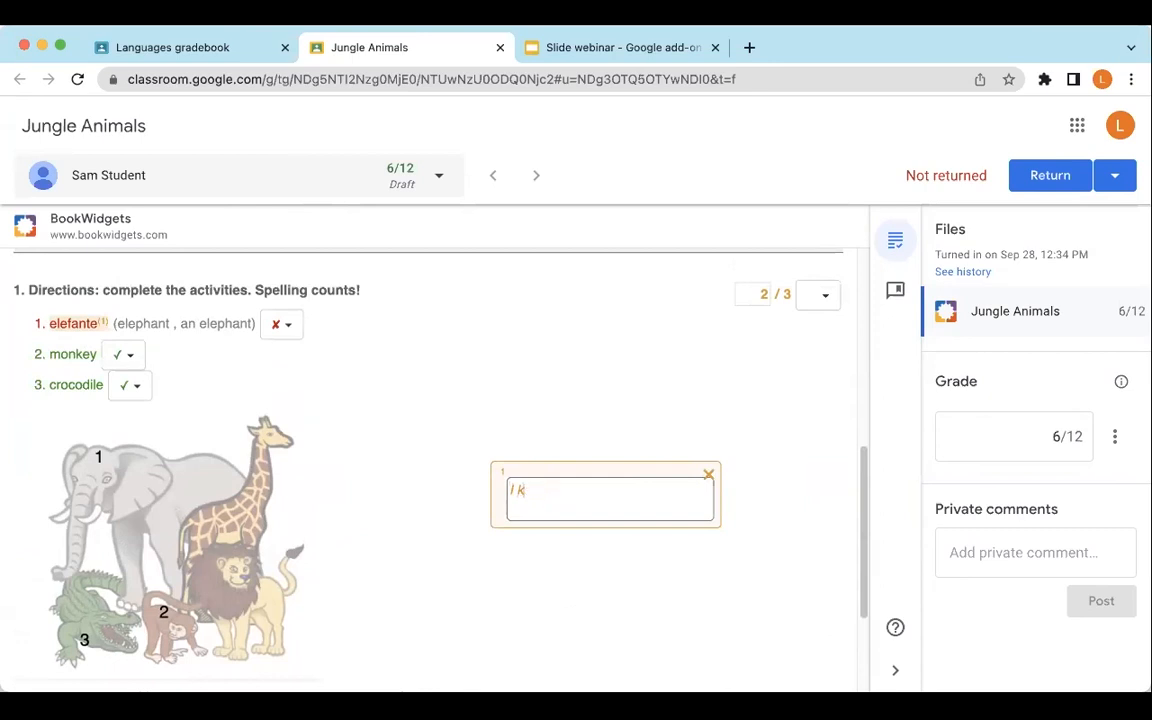
pyautogui.write('see that you know this animal')
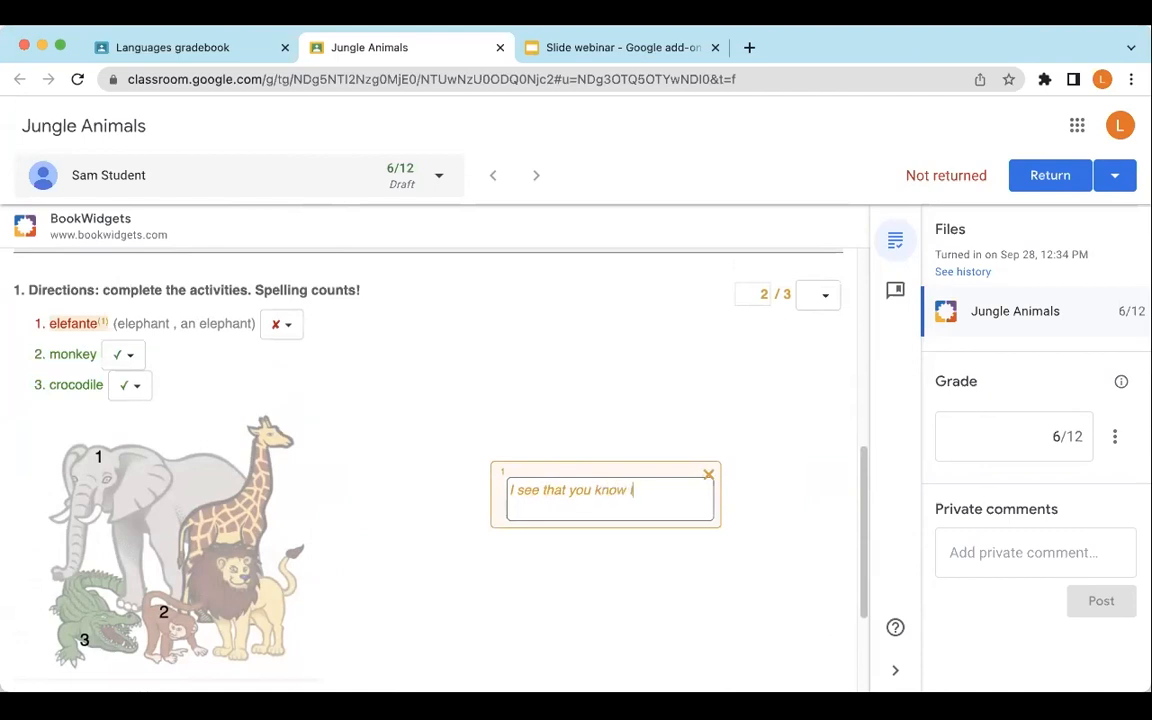
pyautogui.write(', remembe')
pyautogui.press('BackSpace')
pyautogui.write('ber to watch y')
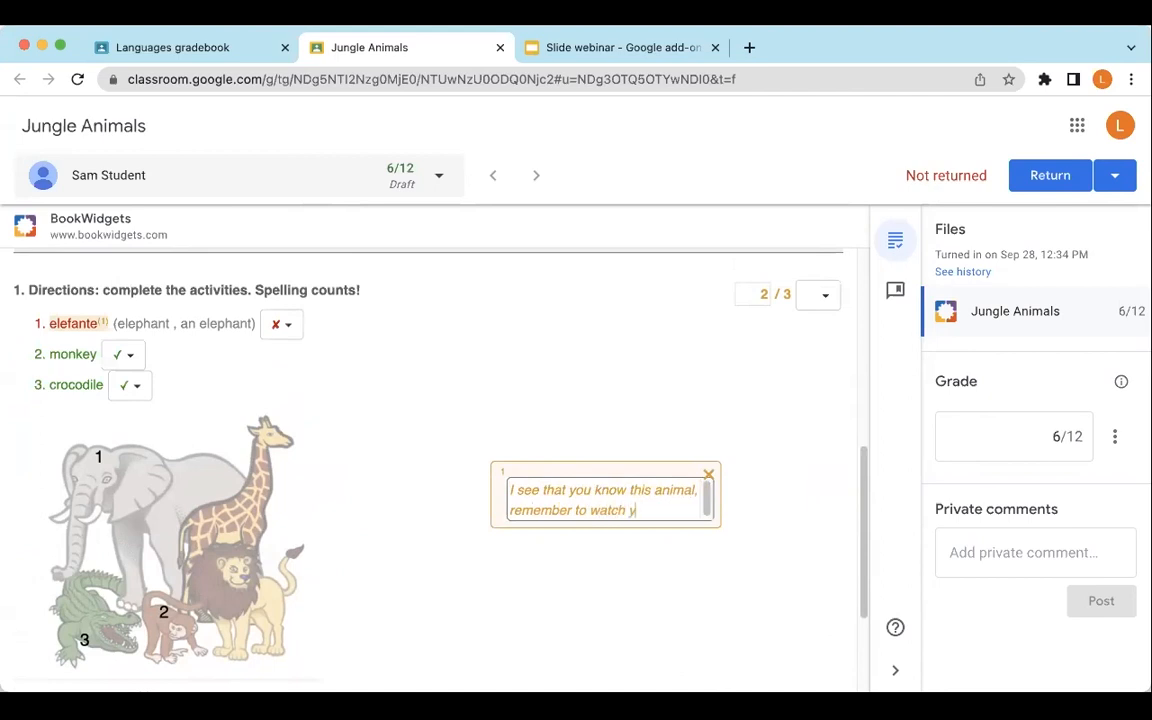
pyautogui.write('our spelling.')
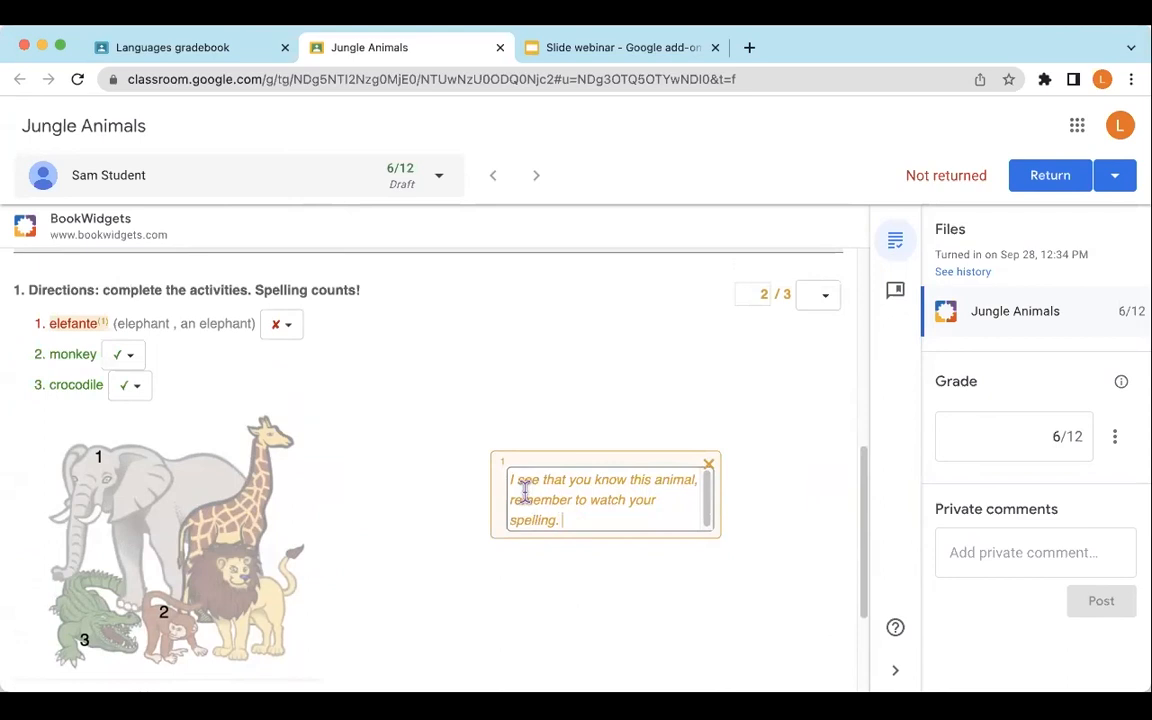
# Check the correctness option for "elefante" without applying it, and set the score of question 1 to 2.5.
pyautogui.click(760, 294)
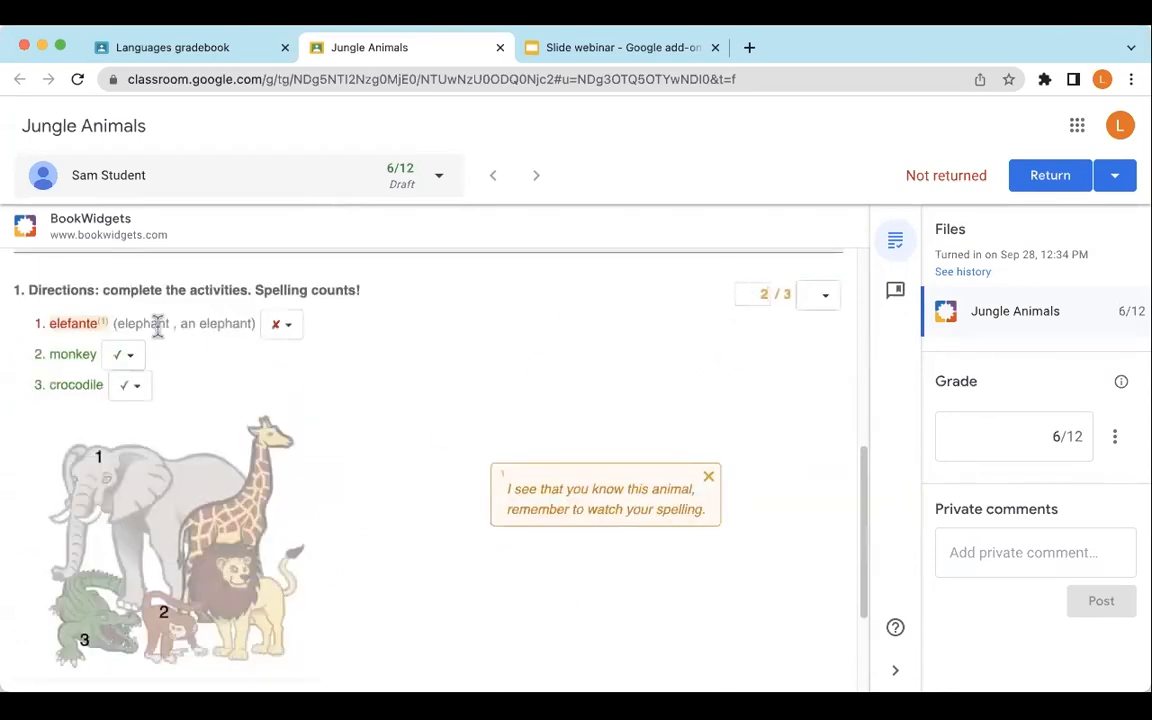
pyautogui.click(290, 332)
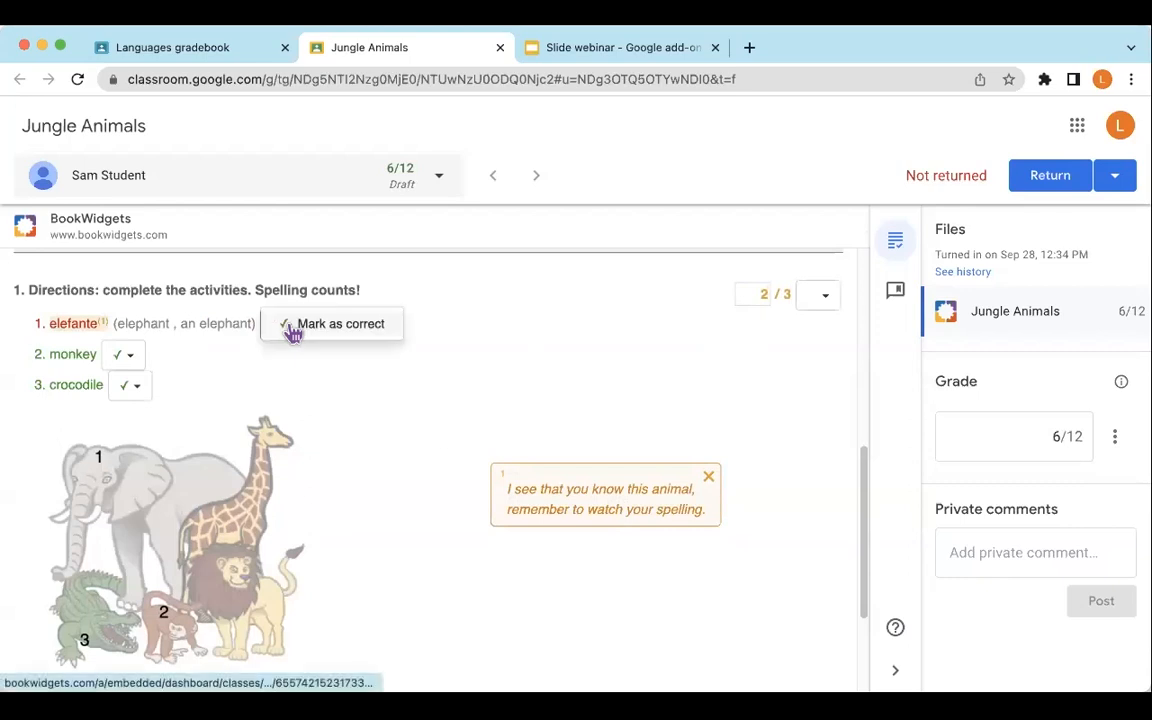
pyautogui.click(314, 398)
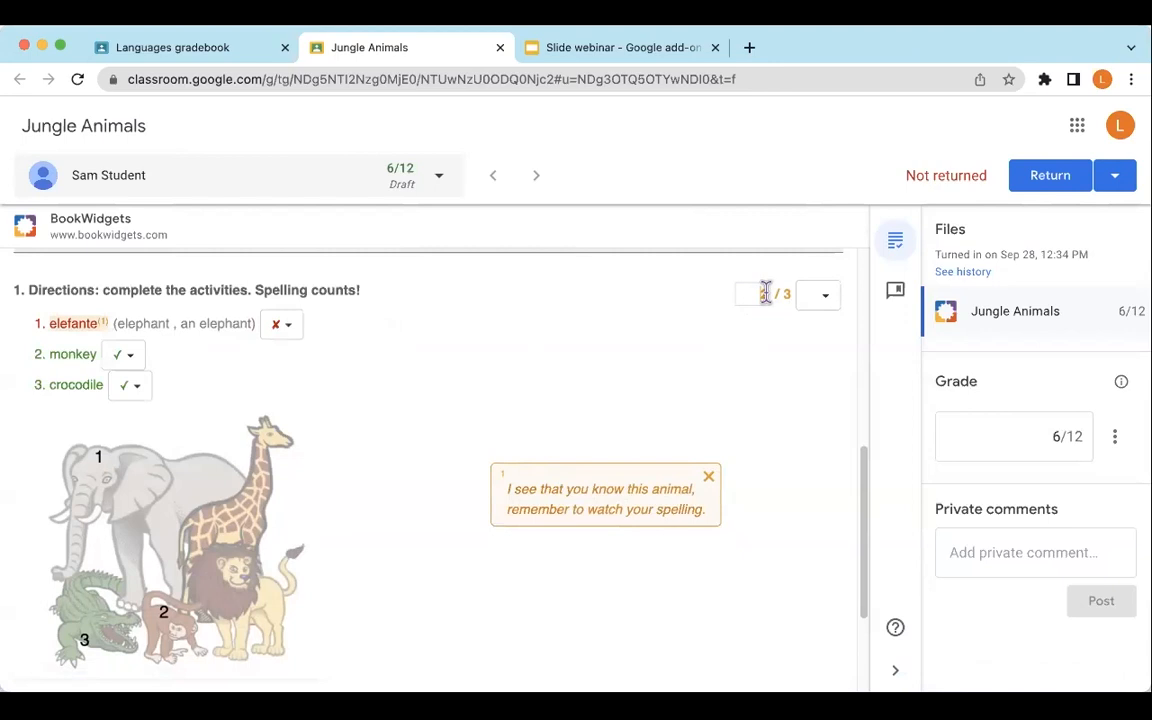
pyautogui.write('.5')
# Add the comment "Make to follow directions. I was looking for 5 sentence." to question 3 and award it 2 points.
pyautogui.scroll(-3, 630, 388)
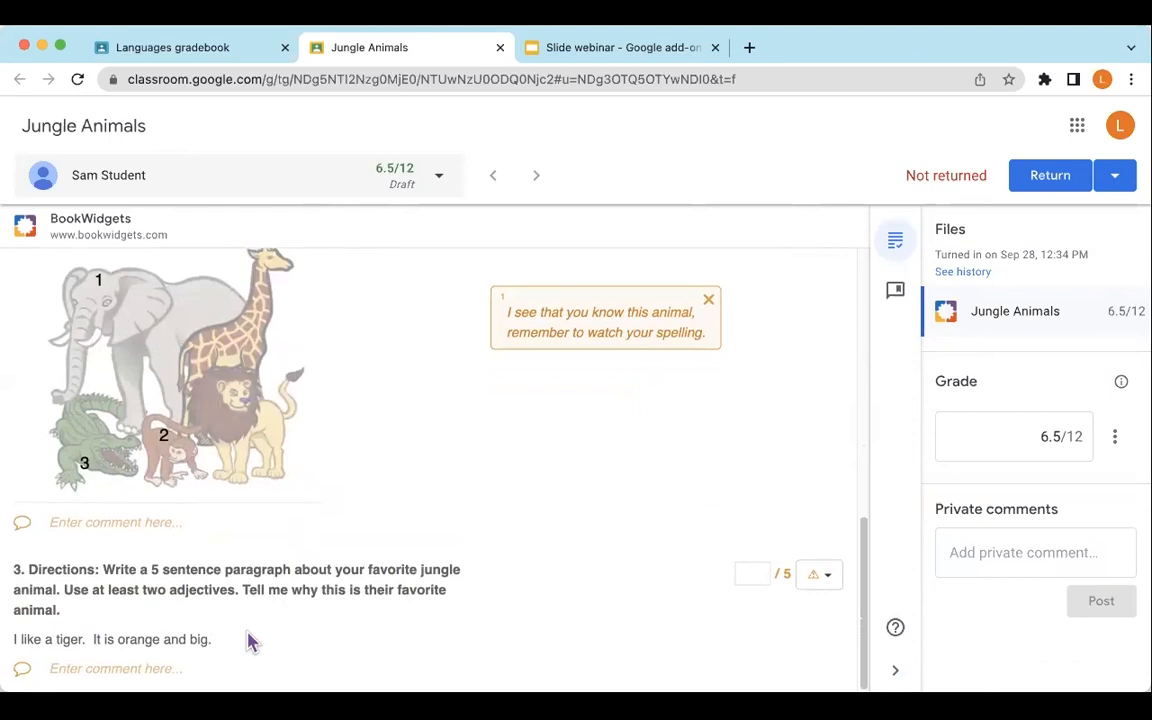
pyautogui.click(174, 669)
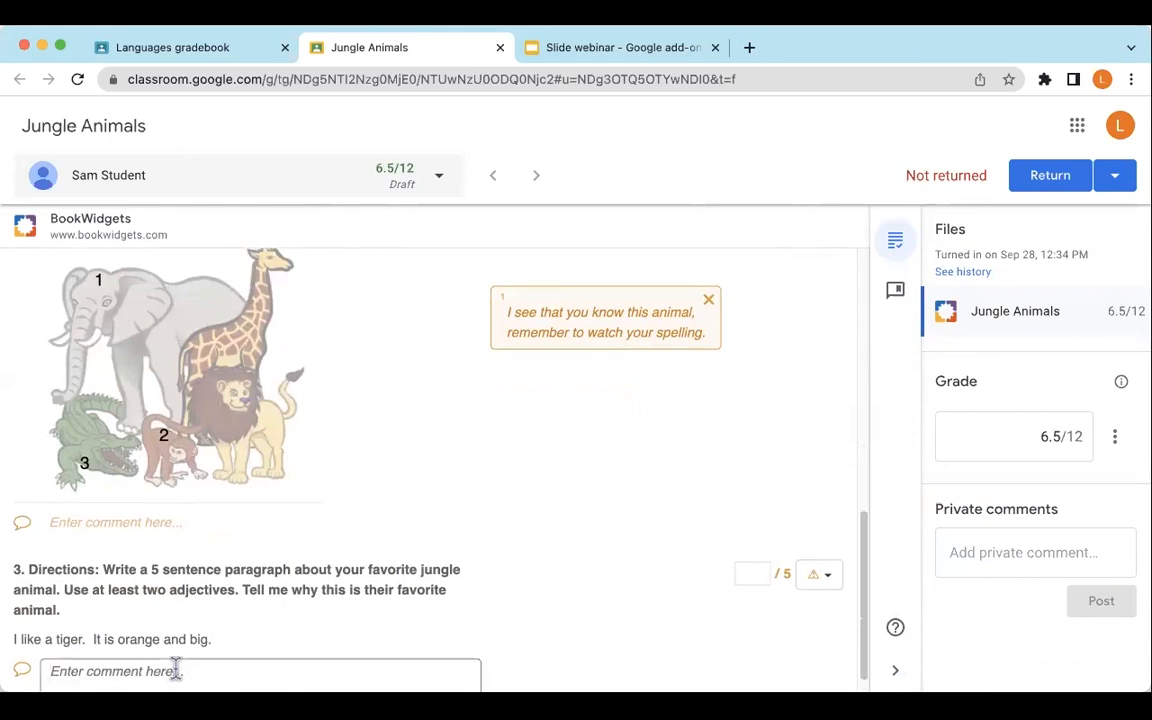
pyautogui.write('Make to follow directions.  I was lookoing')
pyautogui.press('BackSpace')
pyautogui.press('BackSpace')
pyautogui.press('BackSpace')
pyautogui.press('BackSpace')
pyautogui.press('BackSpace')
pyautogui.write('ing for 5 sentence.')
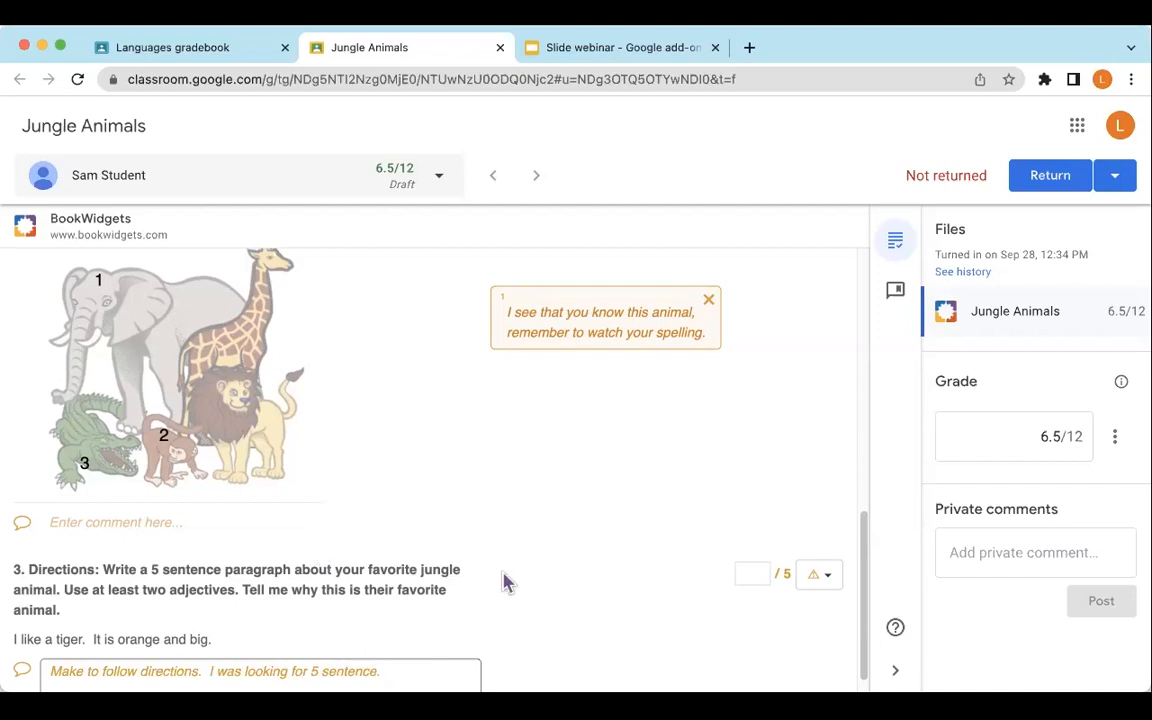
pyautogui.click(746, 572)
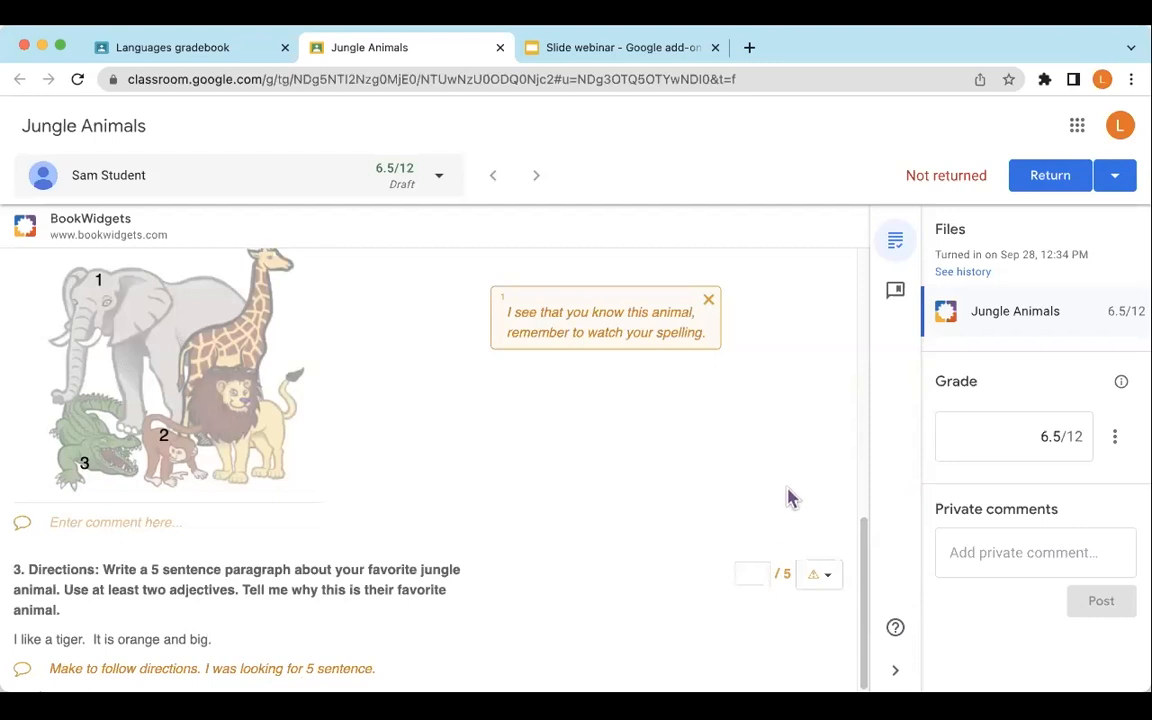
pyautogui.write('2')
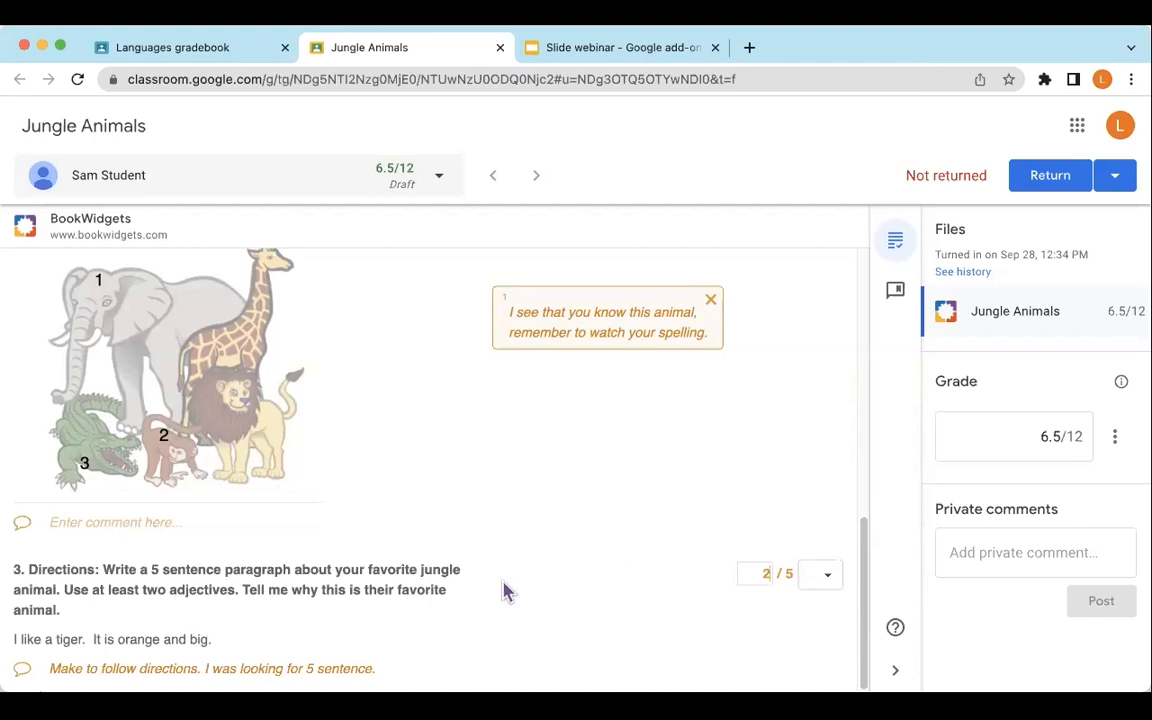
# Add the summarizing comment "Keep up the good work." to the report's summary.
pyautogui.scroll(10, 475, 541)
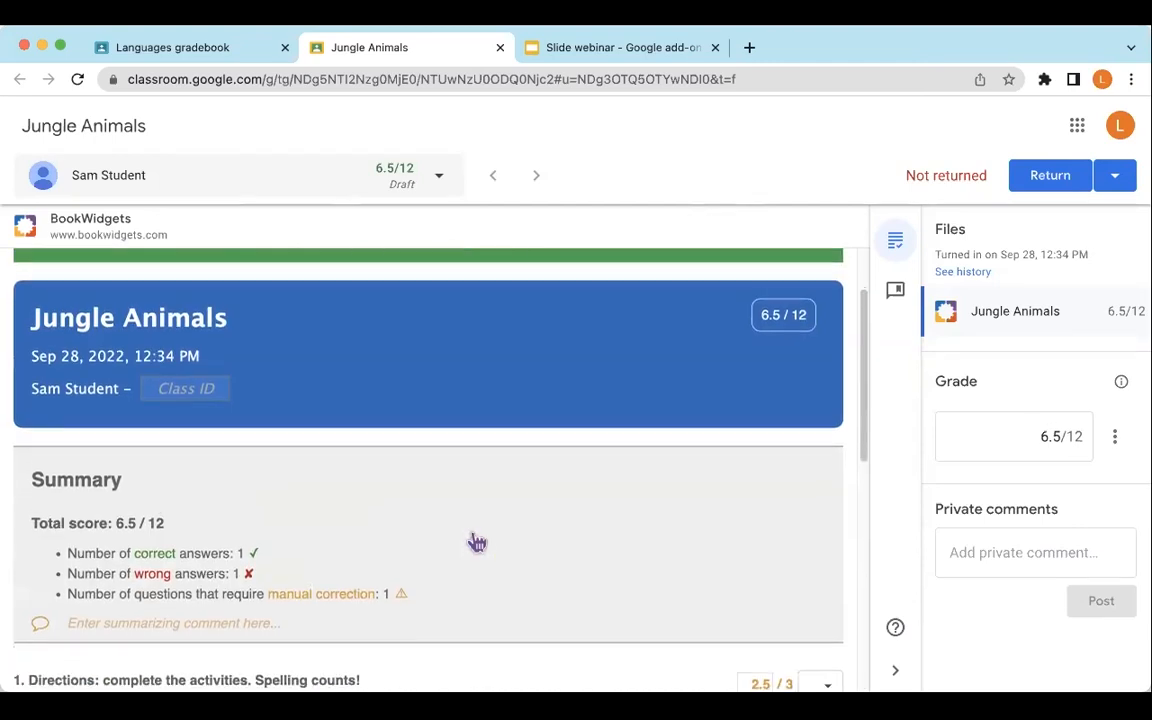
pyautogui.scroll(-2, 477, 541)
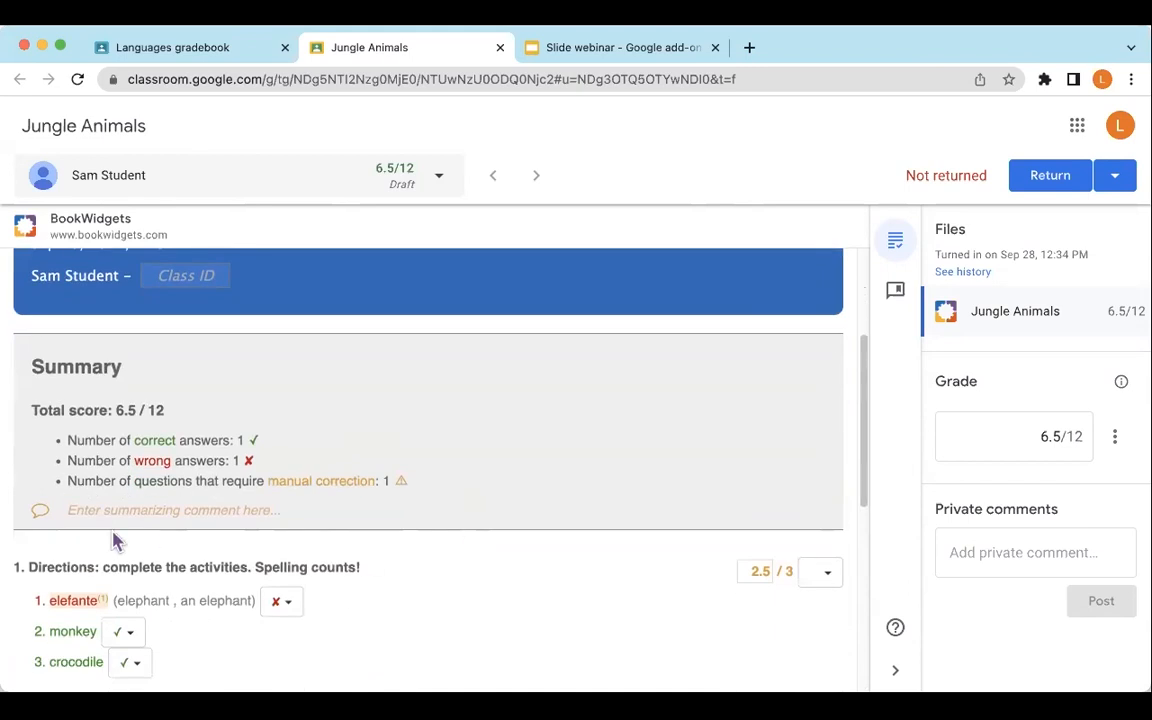
pyautogui.click(172, 491)
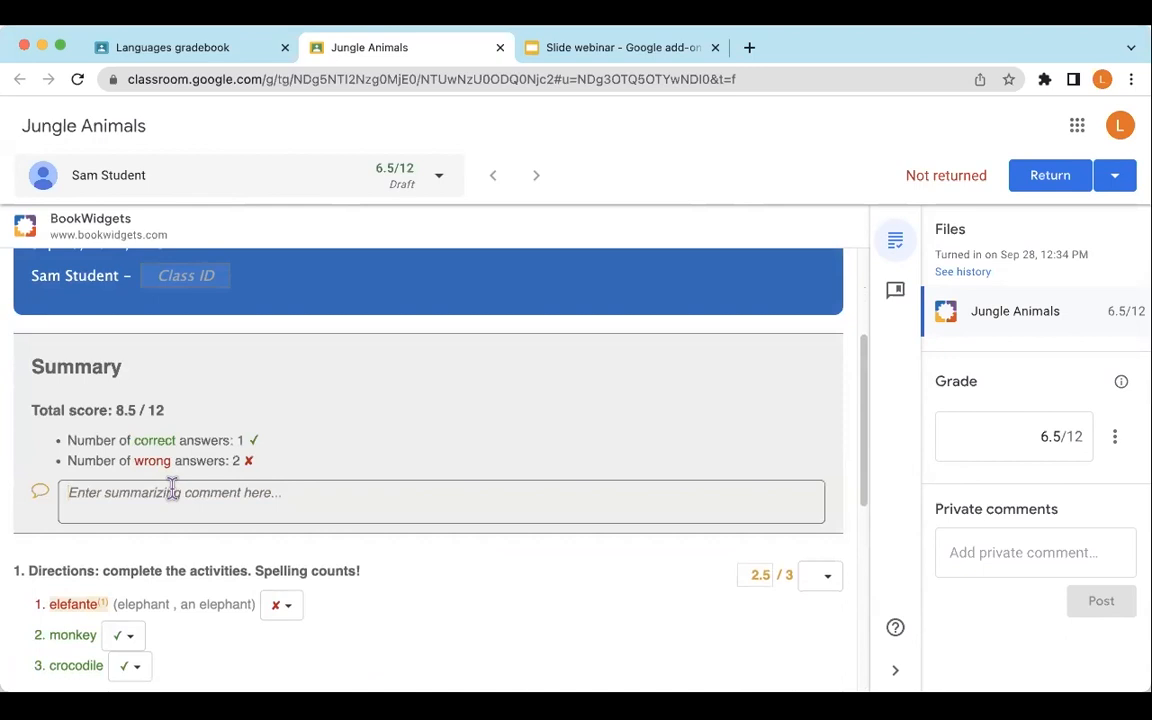
pyautogui.write('Keep up the good wo')
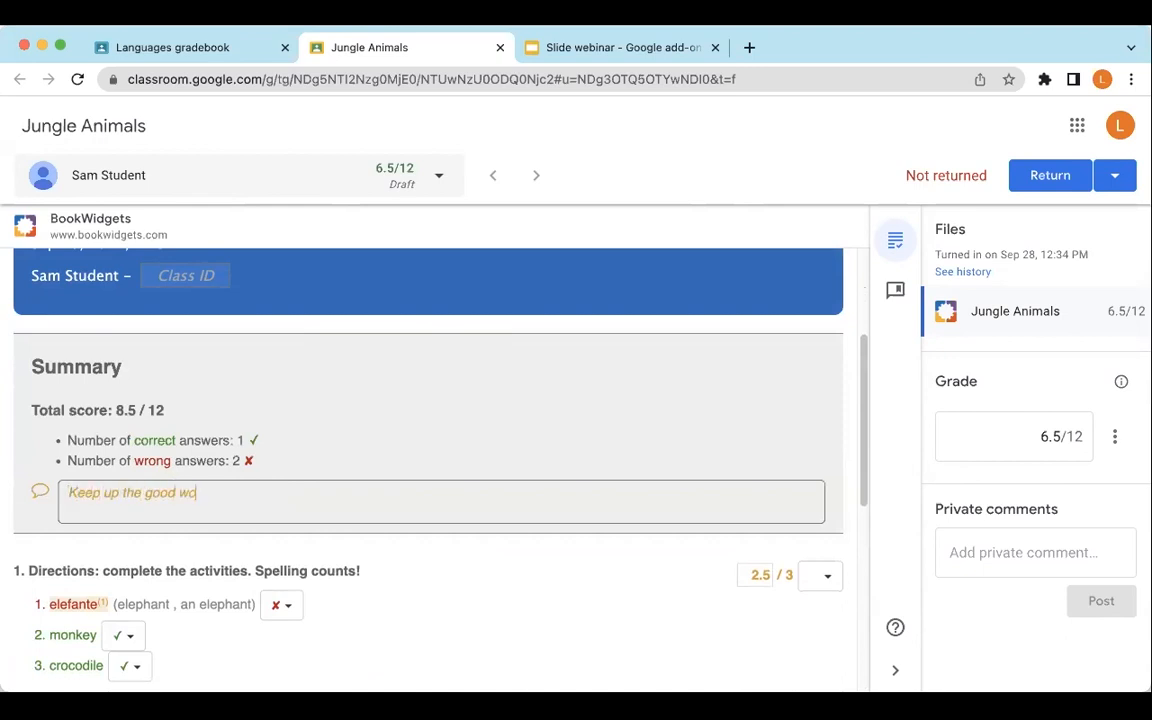
pyautogui.write('rk.')
# Try hiding the total points from this student's report, restore the setting, and check the other feedback display options.
pyautogui.scroll(4, 591, 517)
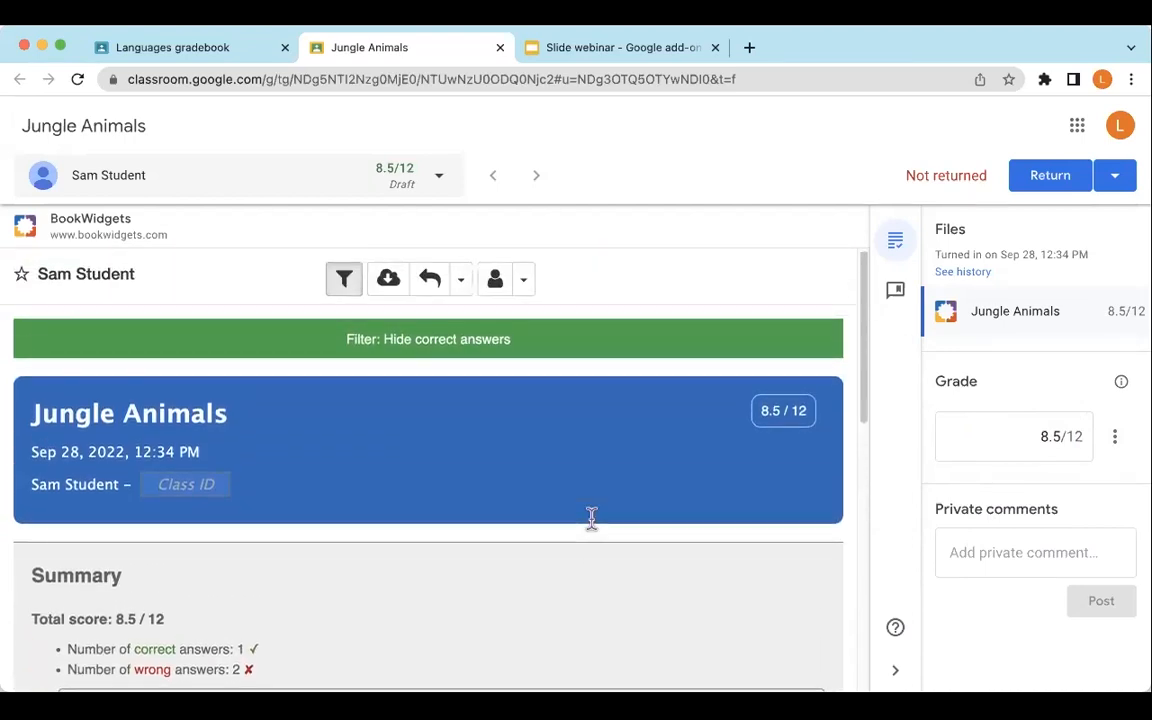
pyautogui.click(523, 284)
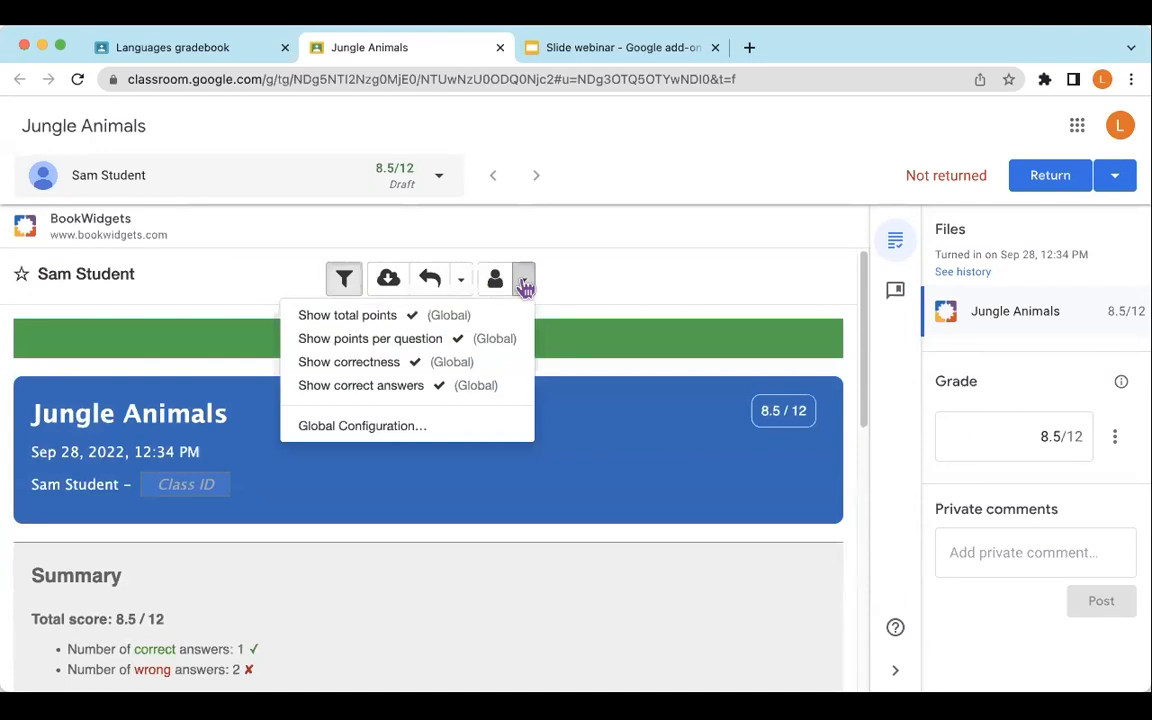
pyautogui.click(411, 317)
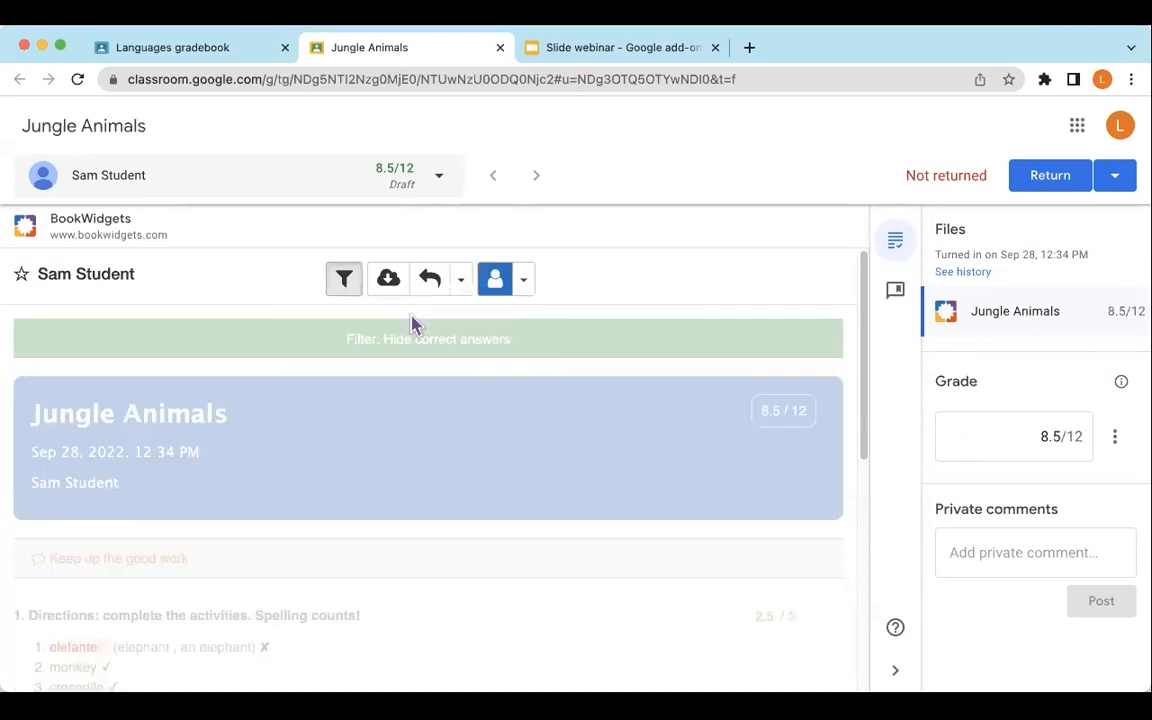
pyautogui.click(524, 281)
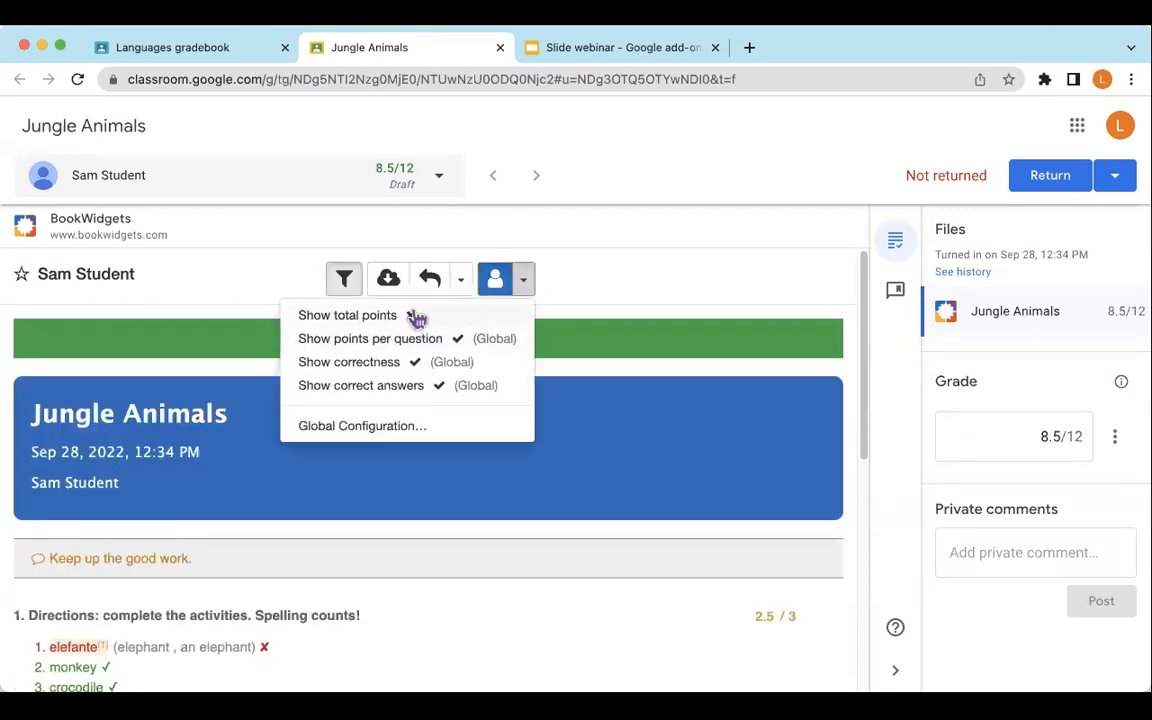
pyautogui.click(416, 317)
pyautogui.click(524, 281)
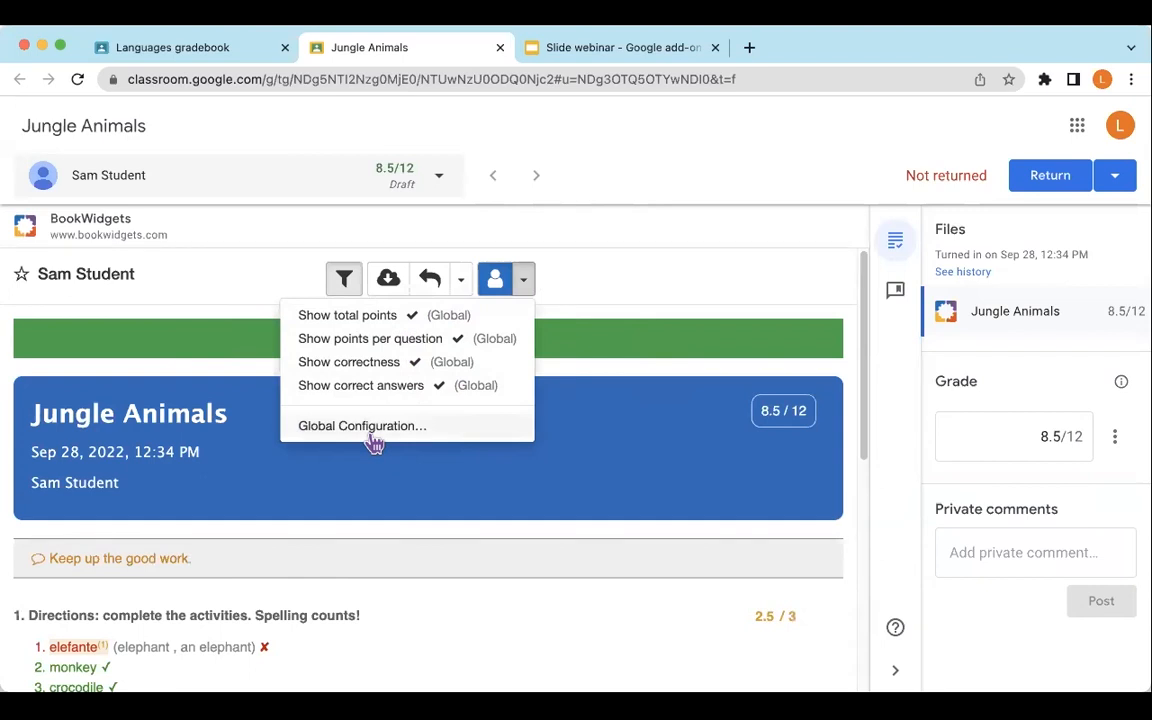
pyautogui.click(676, 279)
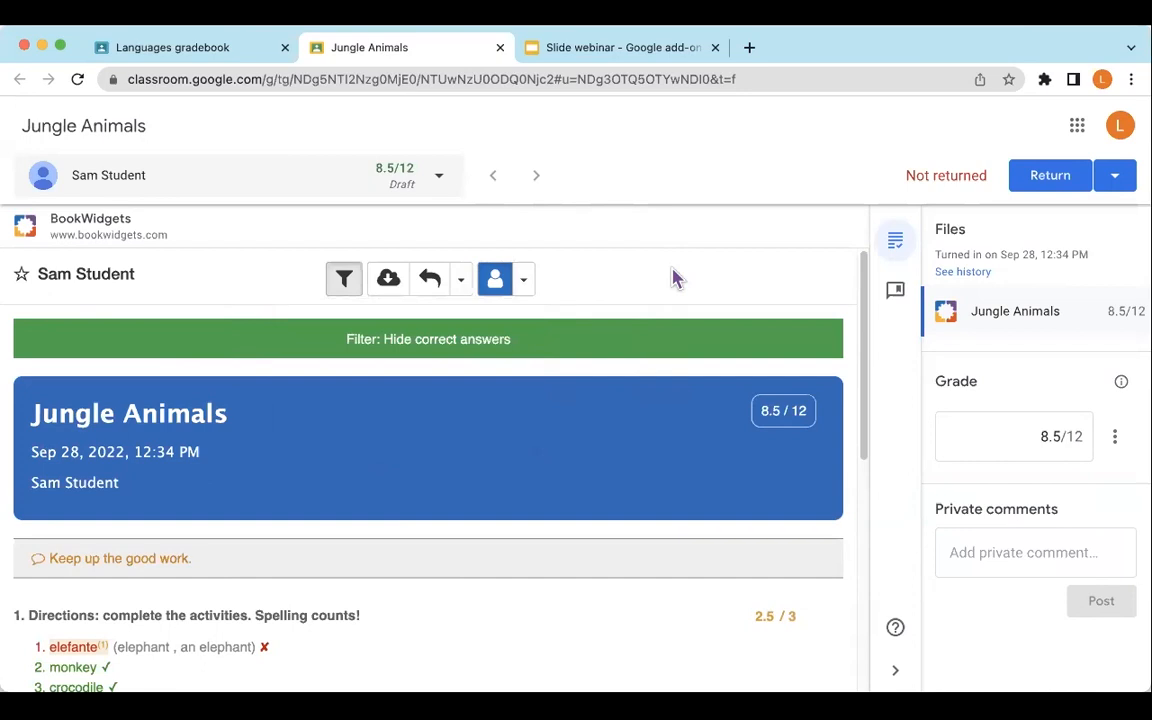
# Return the reviewed work with its feedback in BookWidgets, and return the graded assignment to the student in Google Classroom.
pyautogui.click(430, 290)
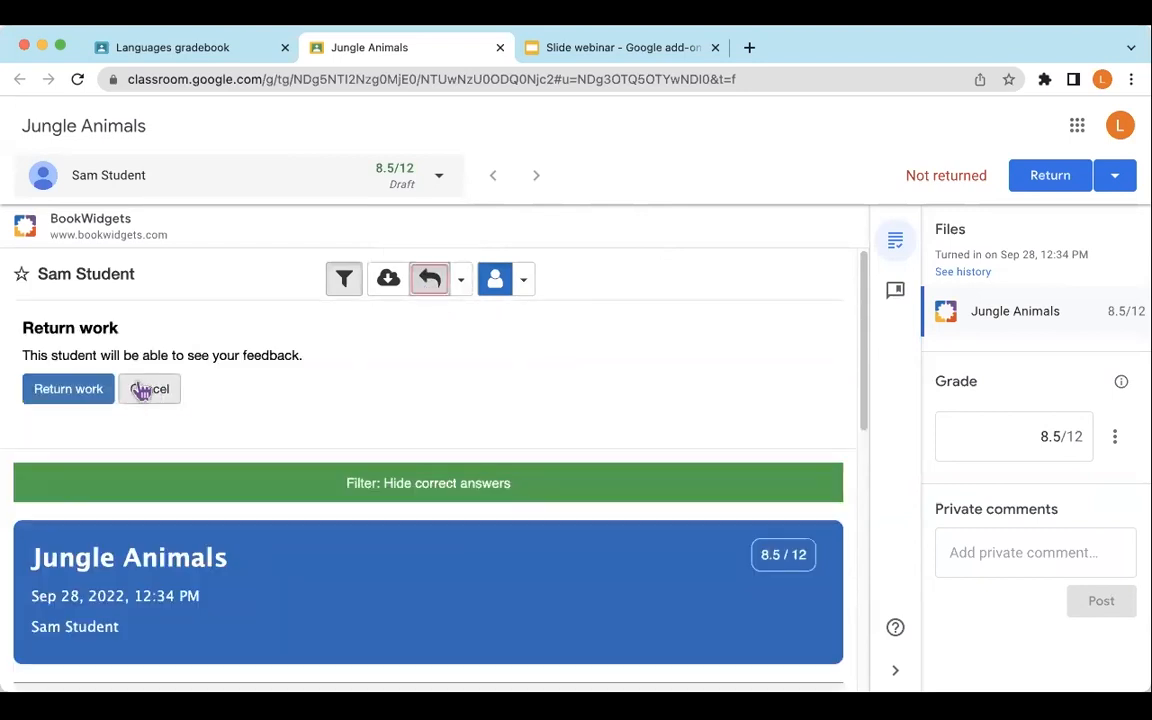
pyautogui.click(70, 389)
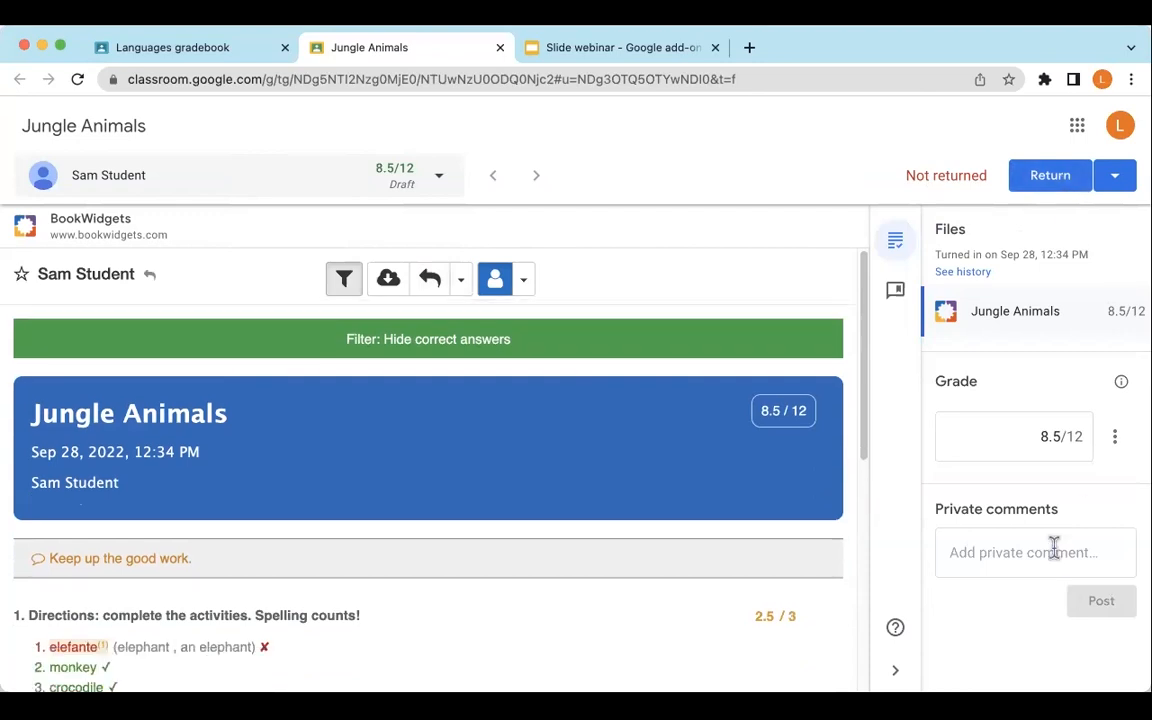
pyautogui.click(1040, 186)
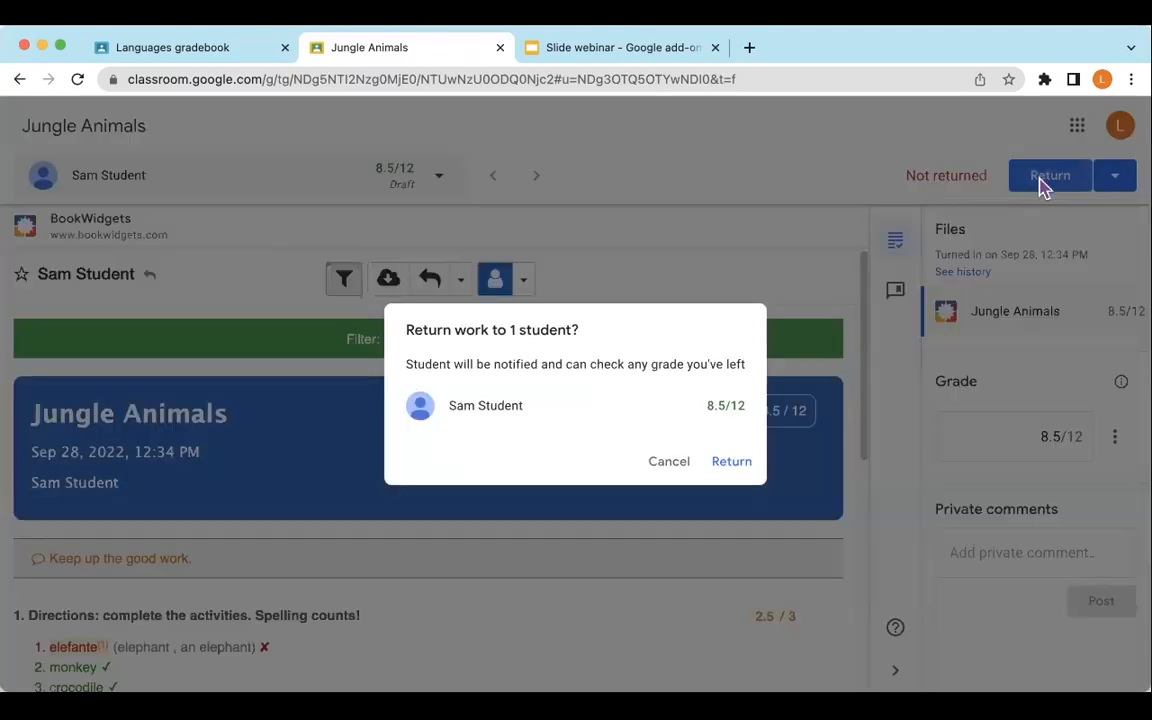
pyautogui.click(729, 465)
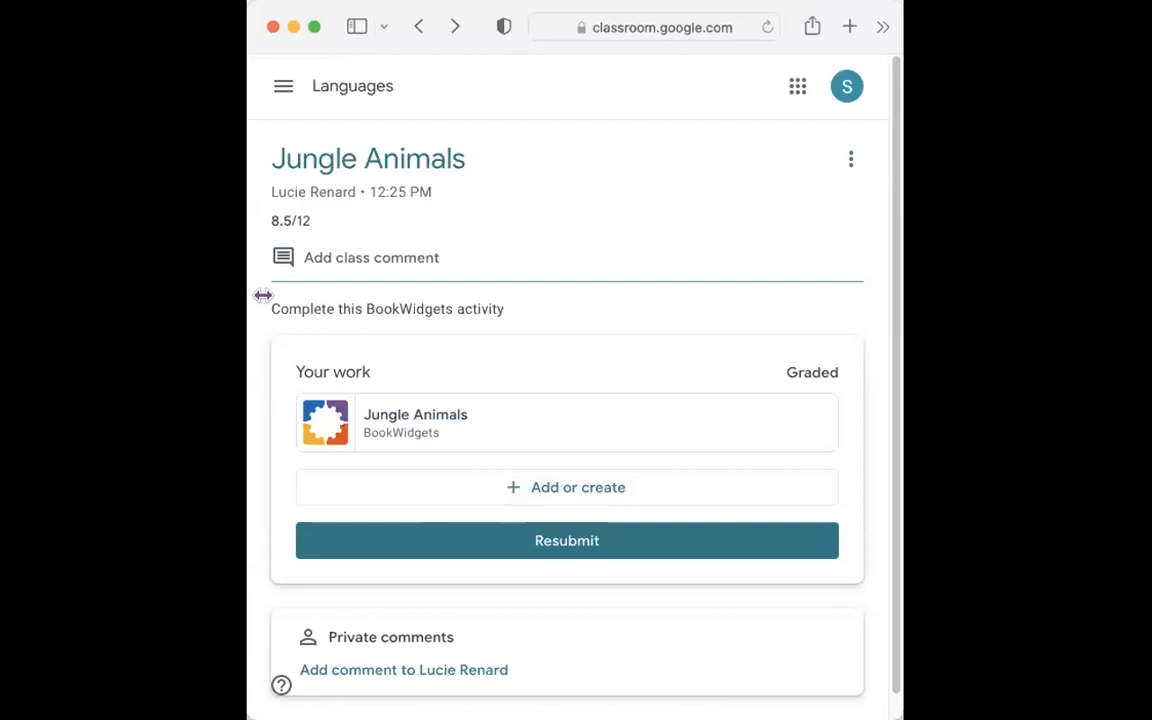
# In the student's Safari window, widened to full width, reload the assignment page and open the graded Jungle Animals work.
pyautogui.moveTo(263, 295); pyautogui.dragTo(4, 296)
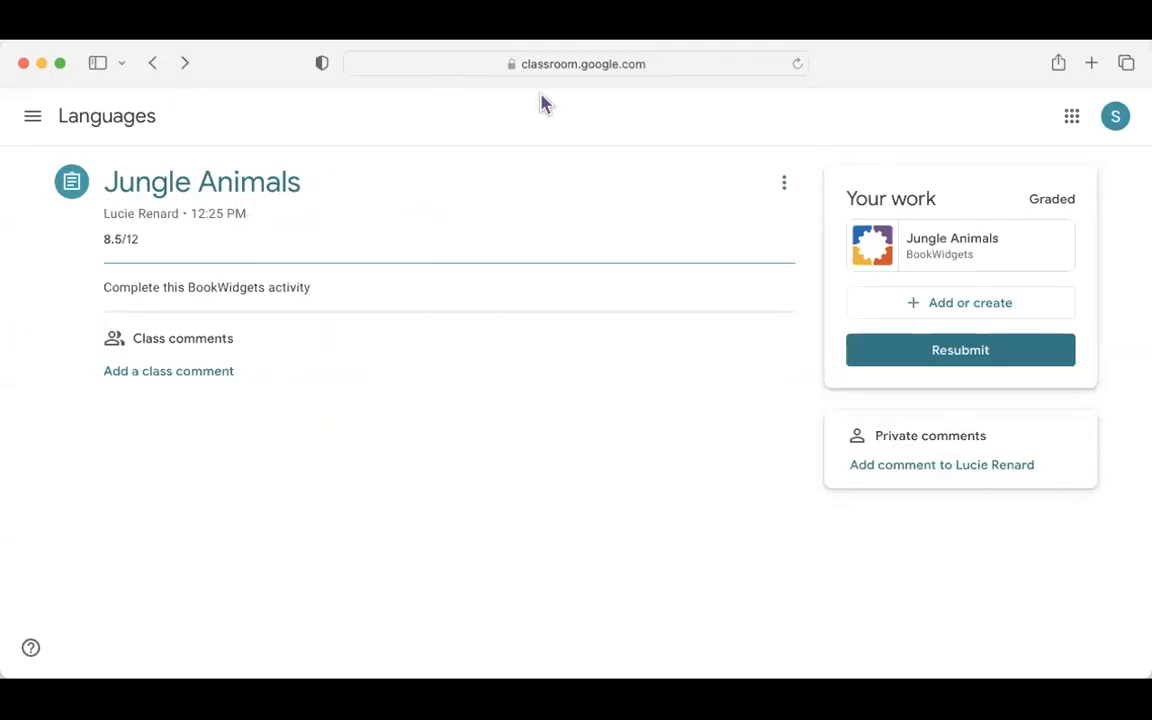
pyautogui.click(672, 63)
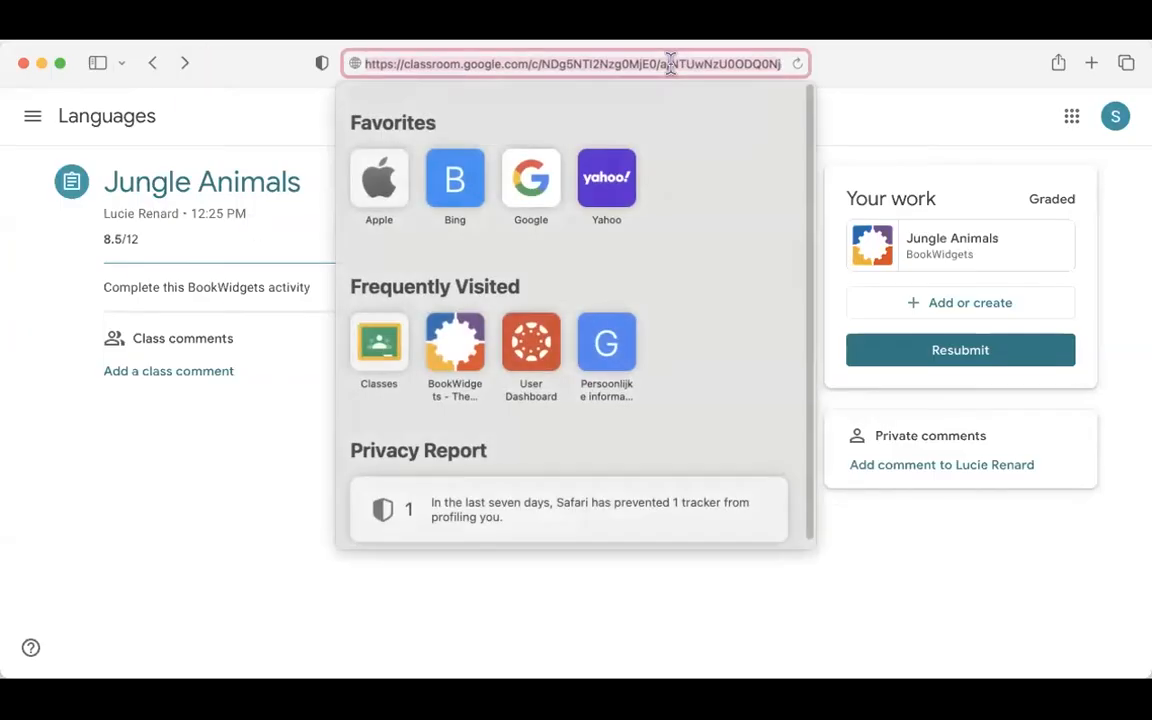
pyautogui.click(798, 65)
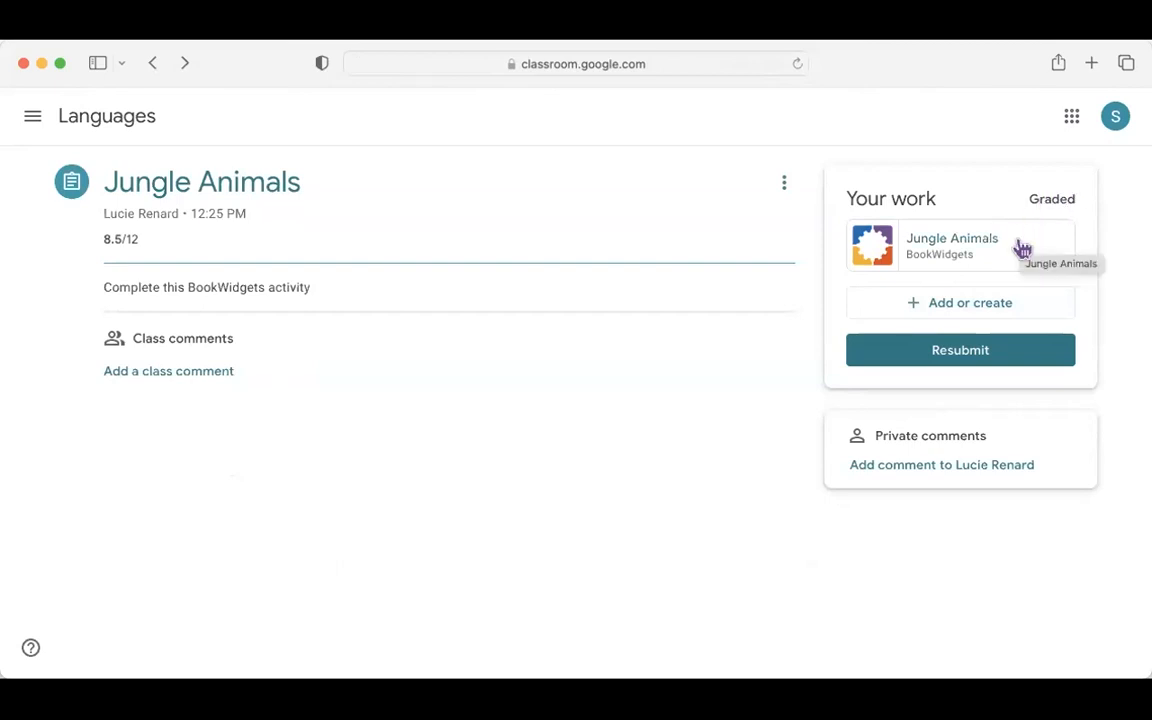
pyautogui.click(984, 255)
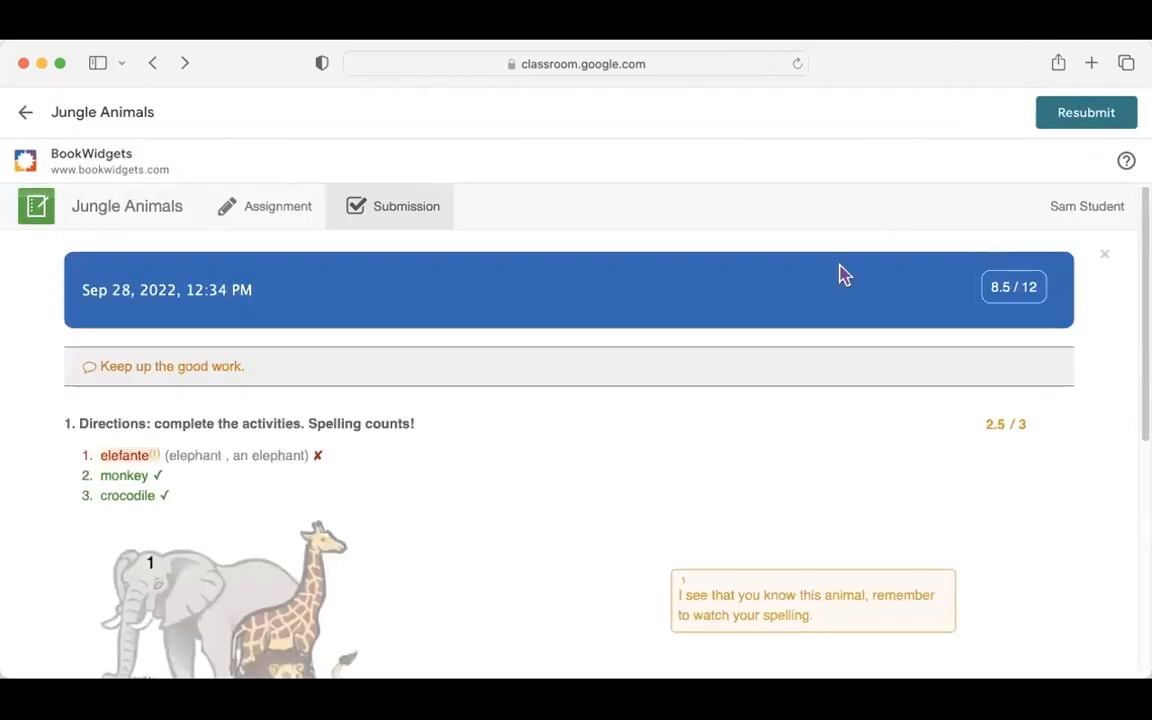
# Examine the returned submission as the student, reading the scores, corrections and teacher comments for questions 1 to 3.
pyautogui.scroll(-3, 476, 501)
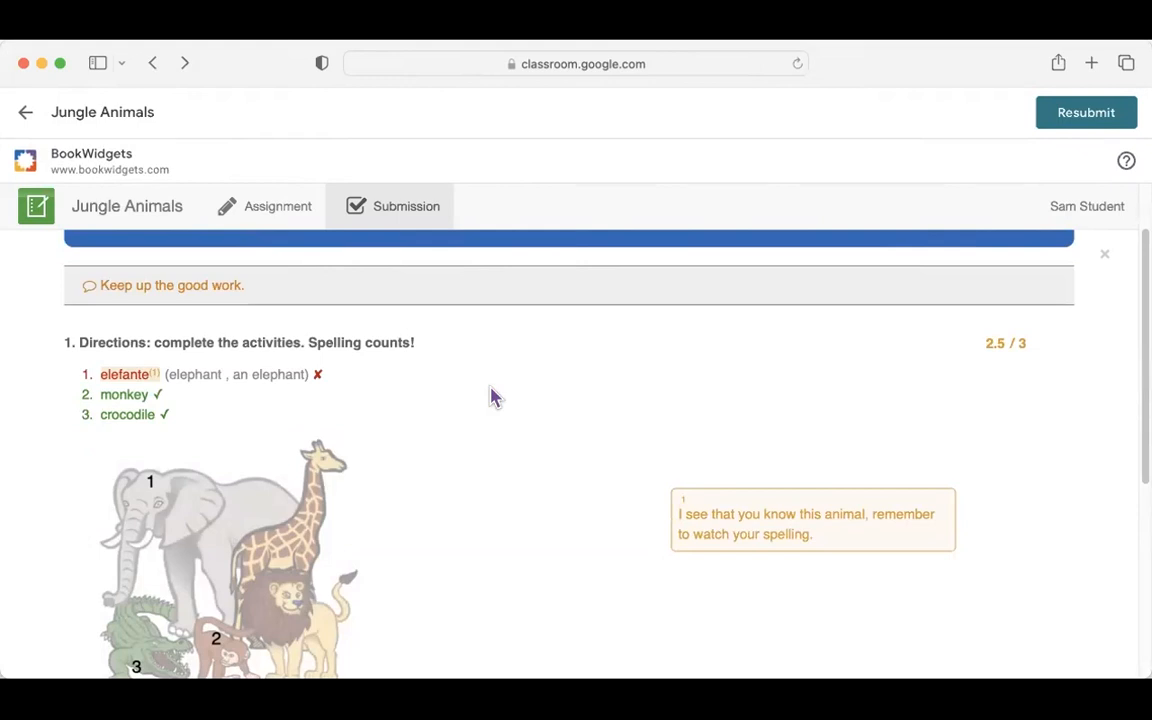
pyautogui.doubleClick(384, 342)
pyautogui.click(427, 357)
pyautogui.scroll(-1, 543, 436)
pyautogui.scroll(3, 545, 443)
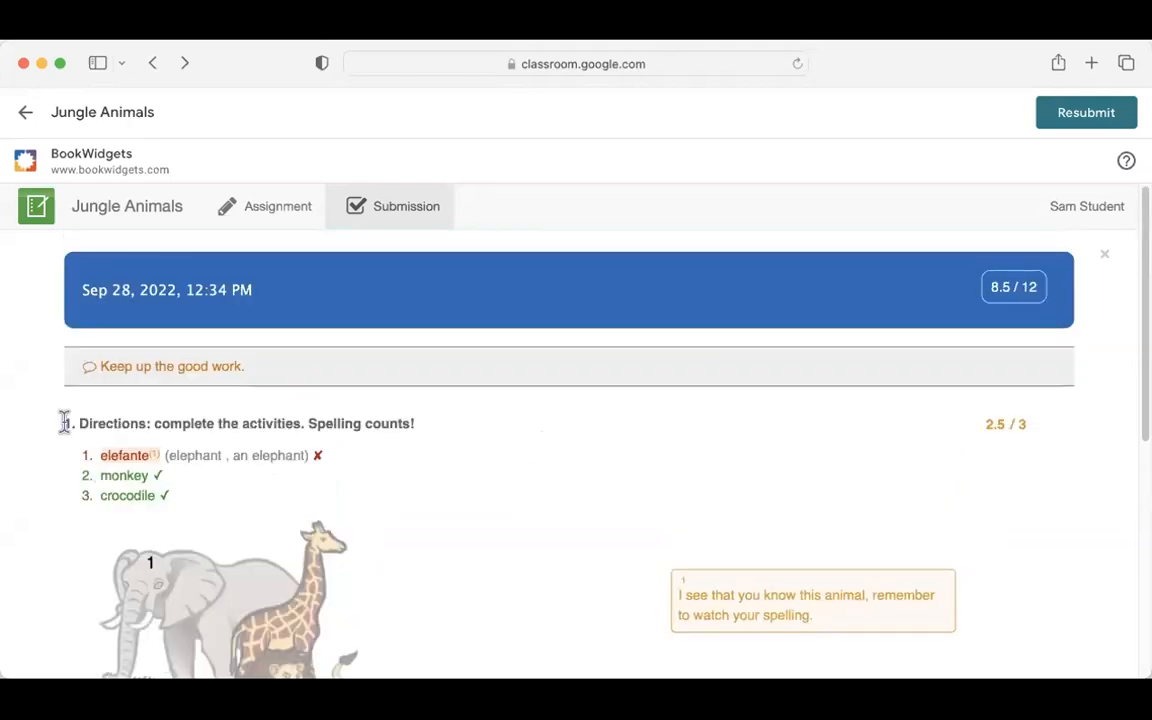
pyautogui.scroll(-5, 470, 409)
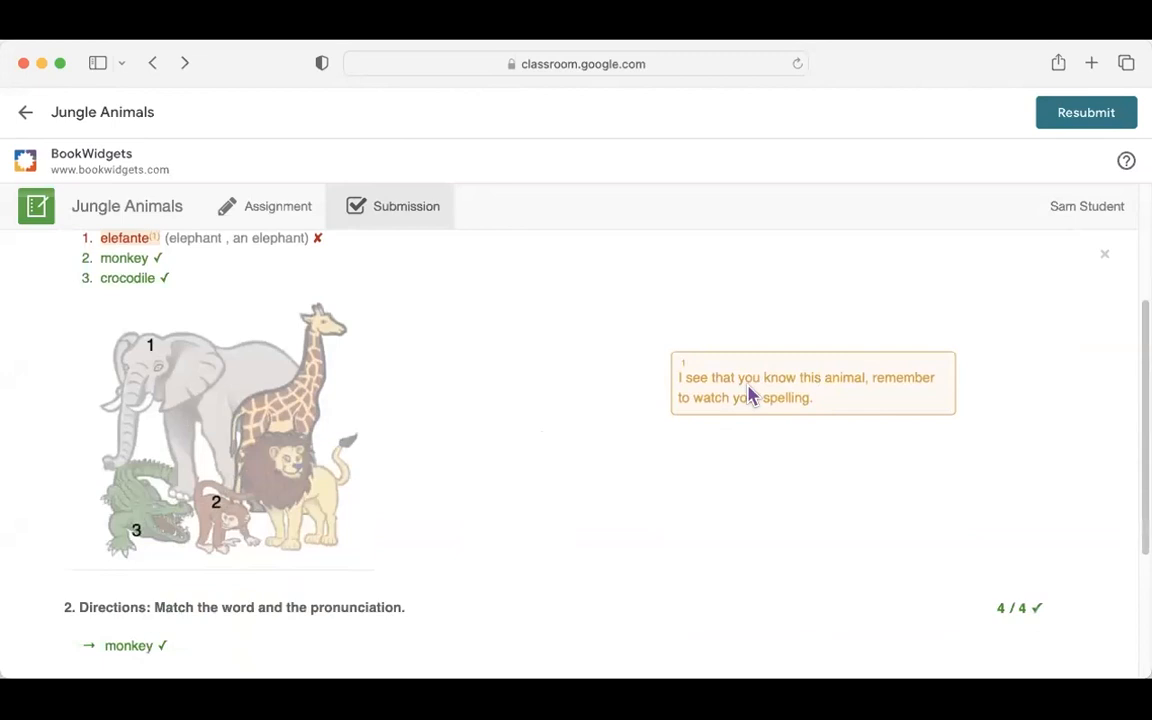
pyautogui.scroll(1, 751, 398)
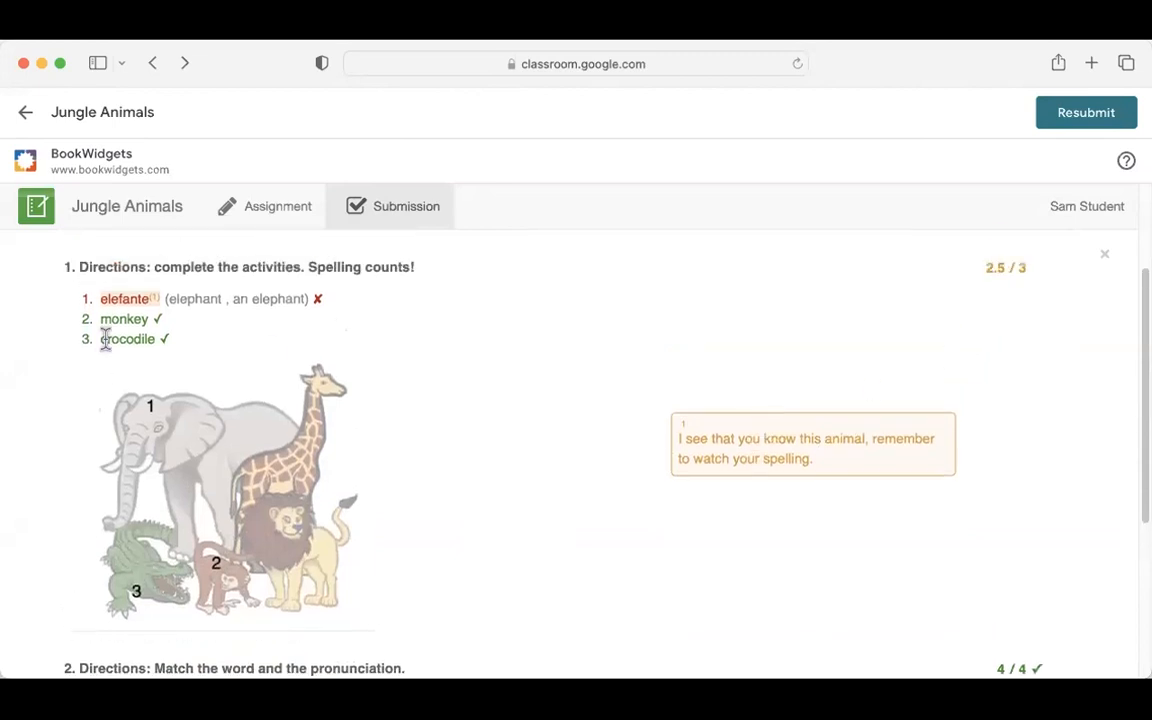
pyautogui.scroll(-6, 589, 440)
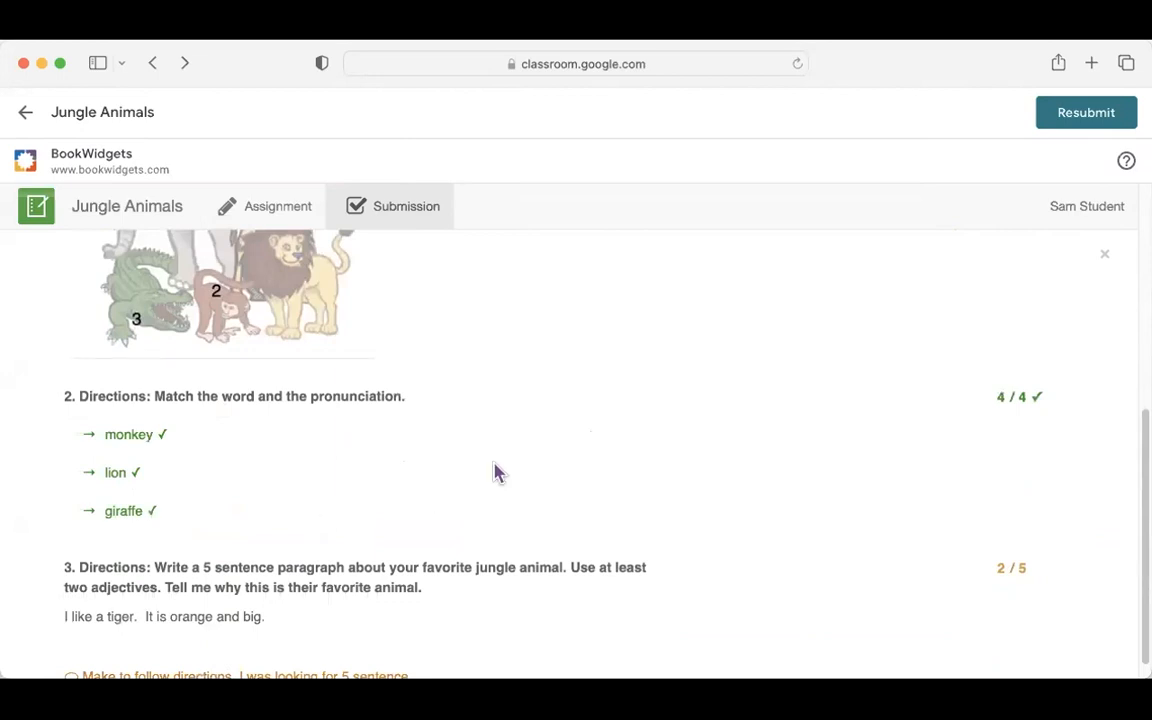
pyautogui.scroll(-1, 497, 472)
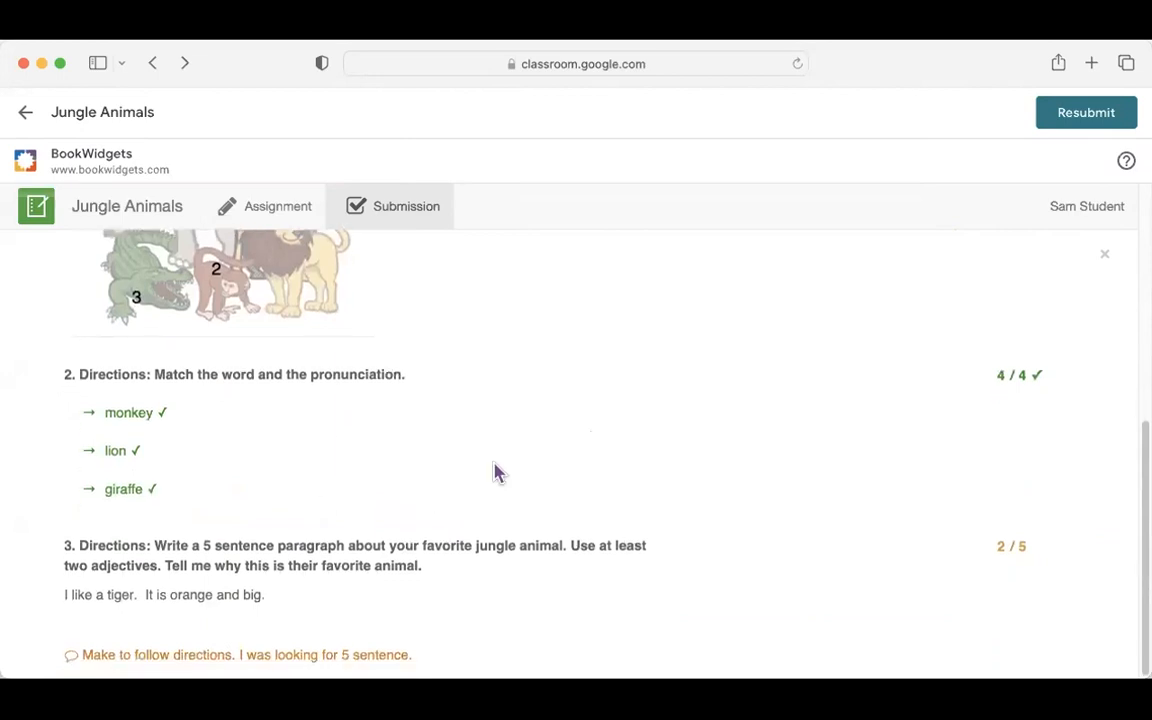